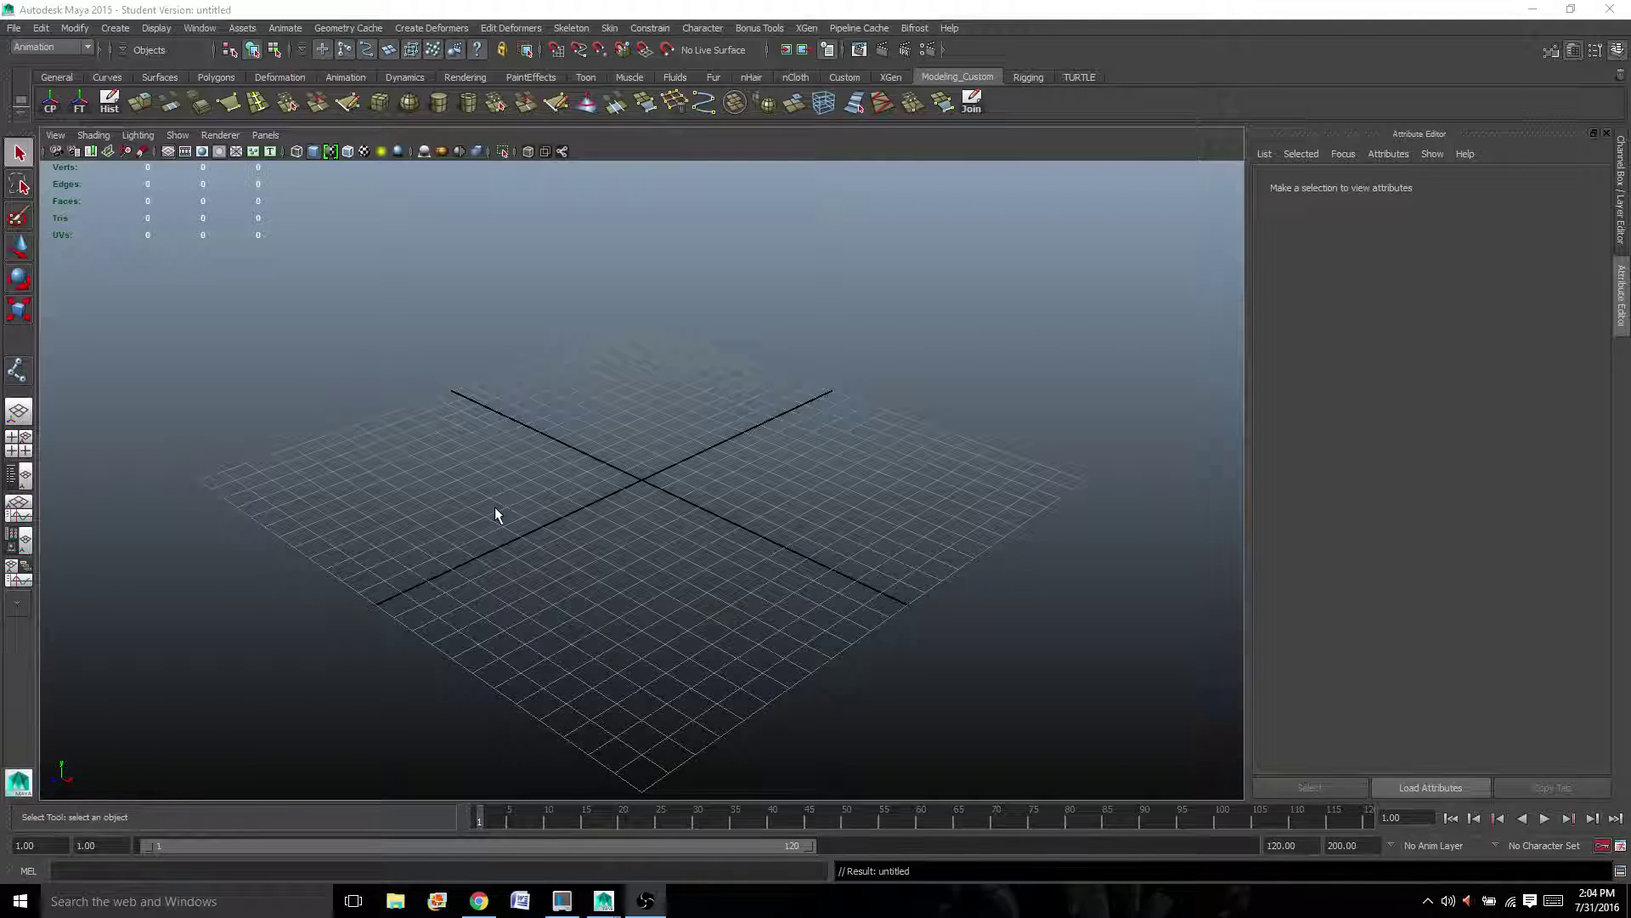
# Create a polygon cube at the origin and scale it uniformly to about 7.3
pyautogui.scroll(-3, 459, 435)
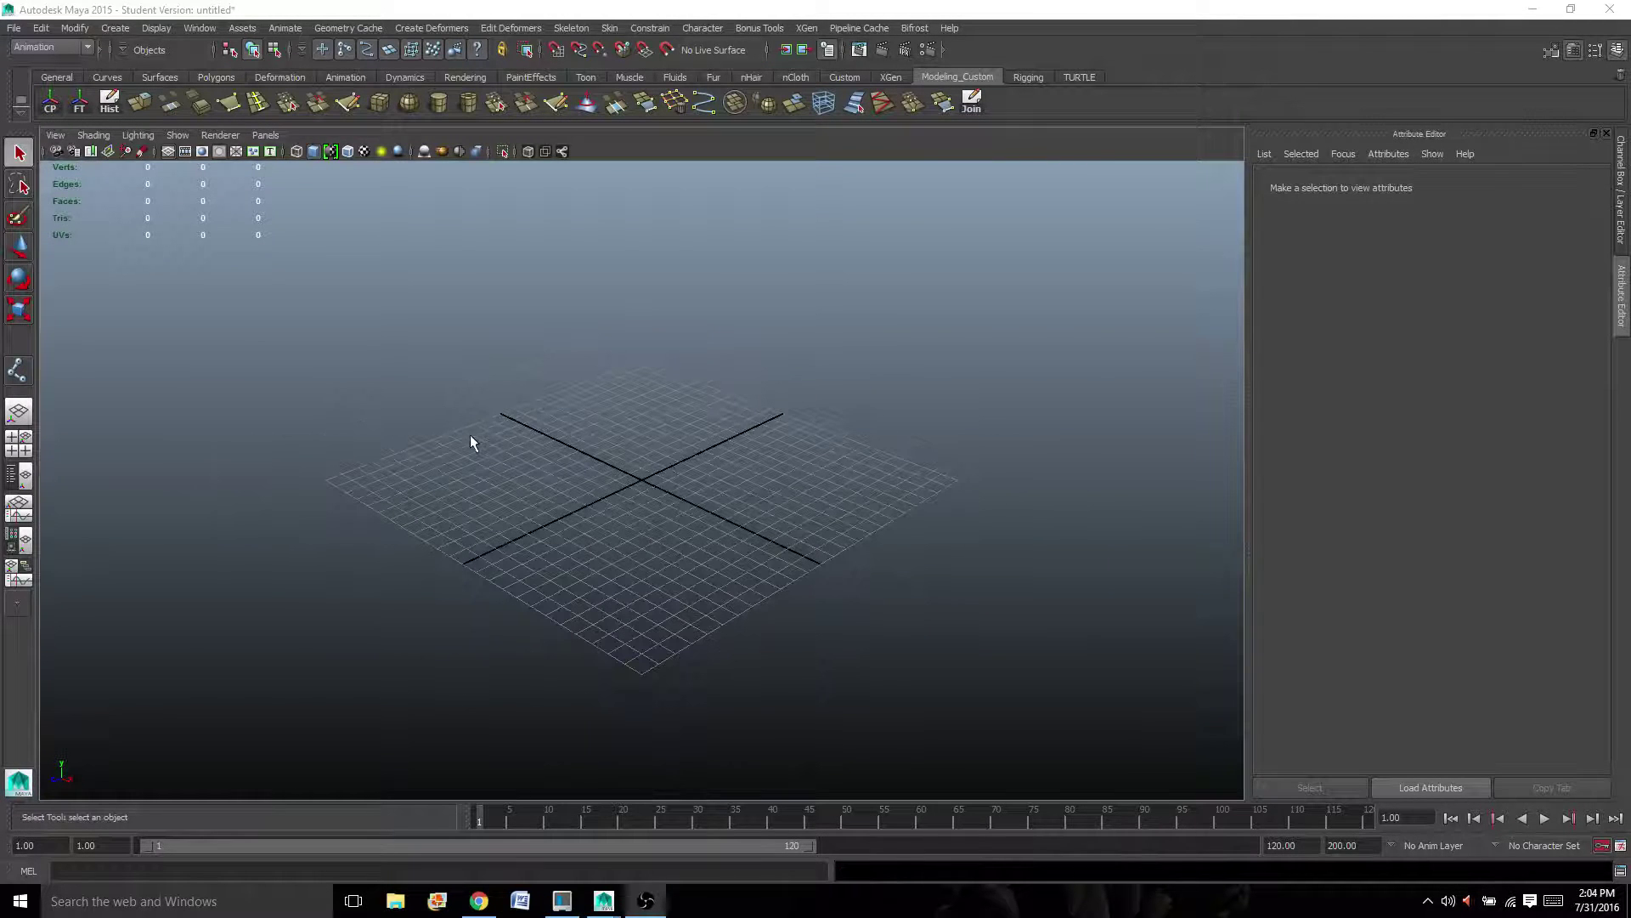
pyautogui.click(115, 34)
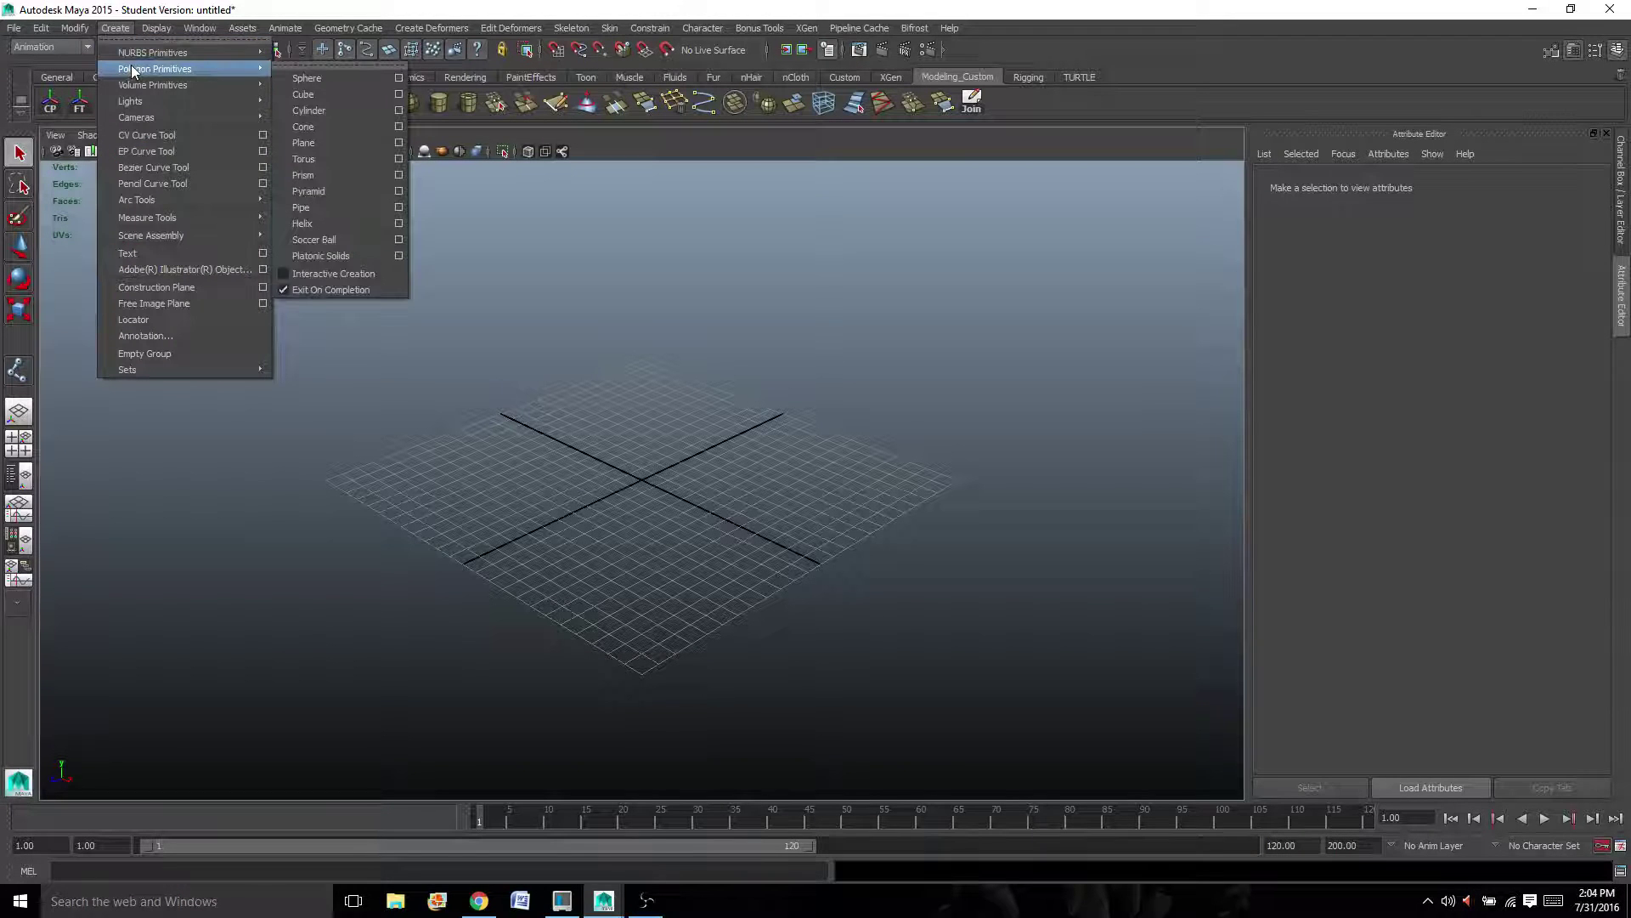
pyautogui.moveTo(247, 85)
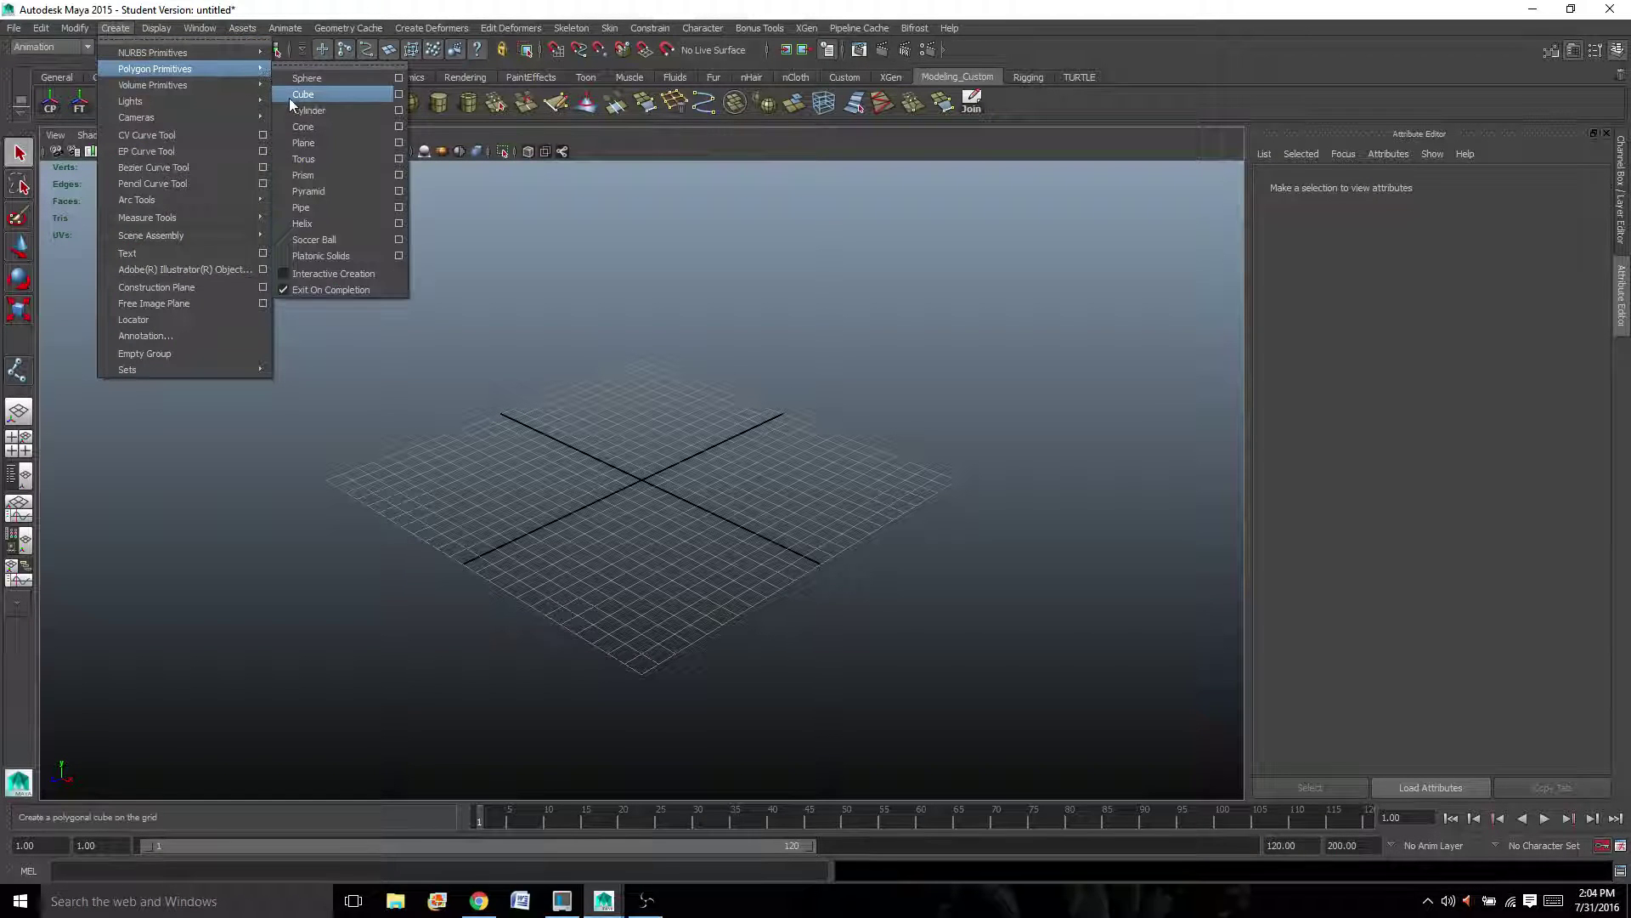
pyautogui.click(289, 98)
pyautogui.press('r')
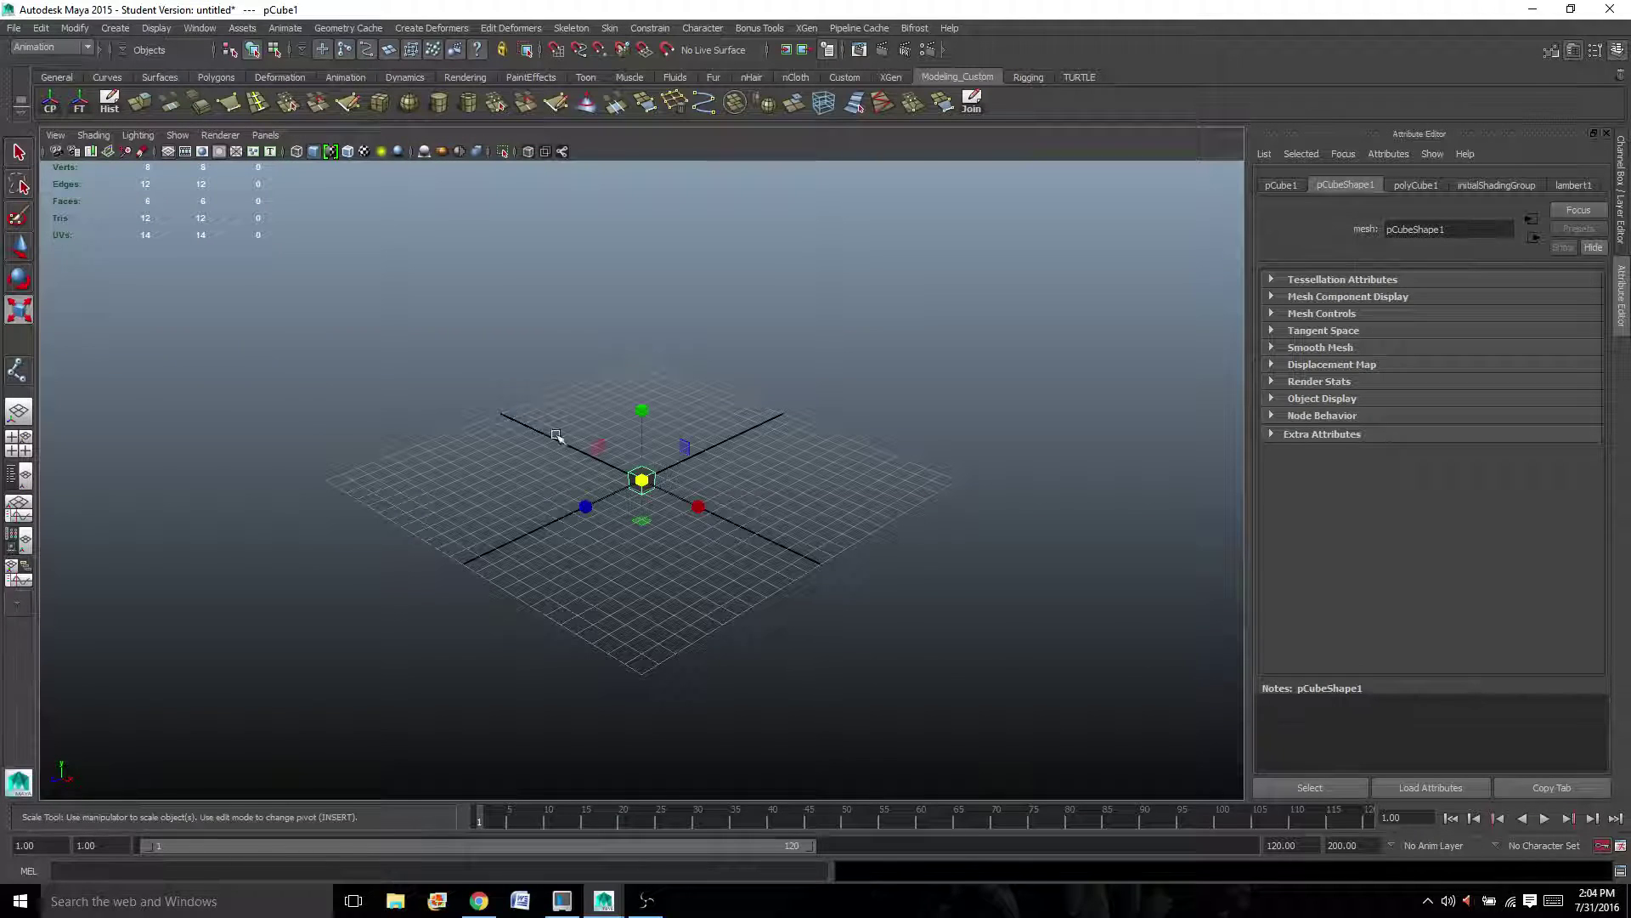
pyautogui.click(642, 480)
pyautogui.moveTo(641, 480); pyautogui.dragTo(747, 436)
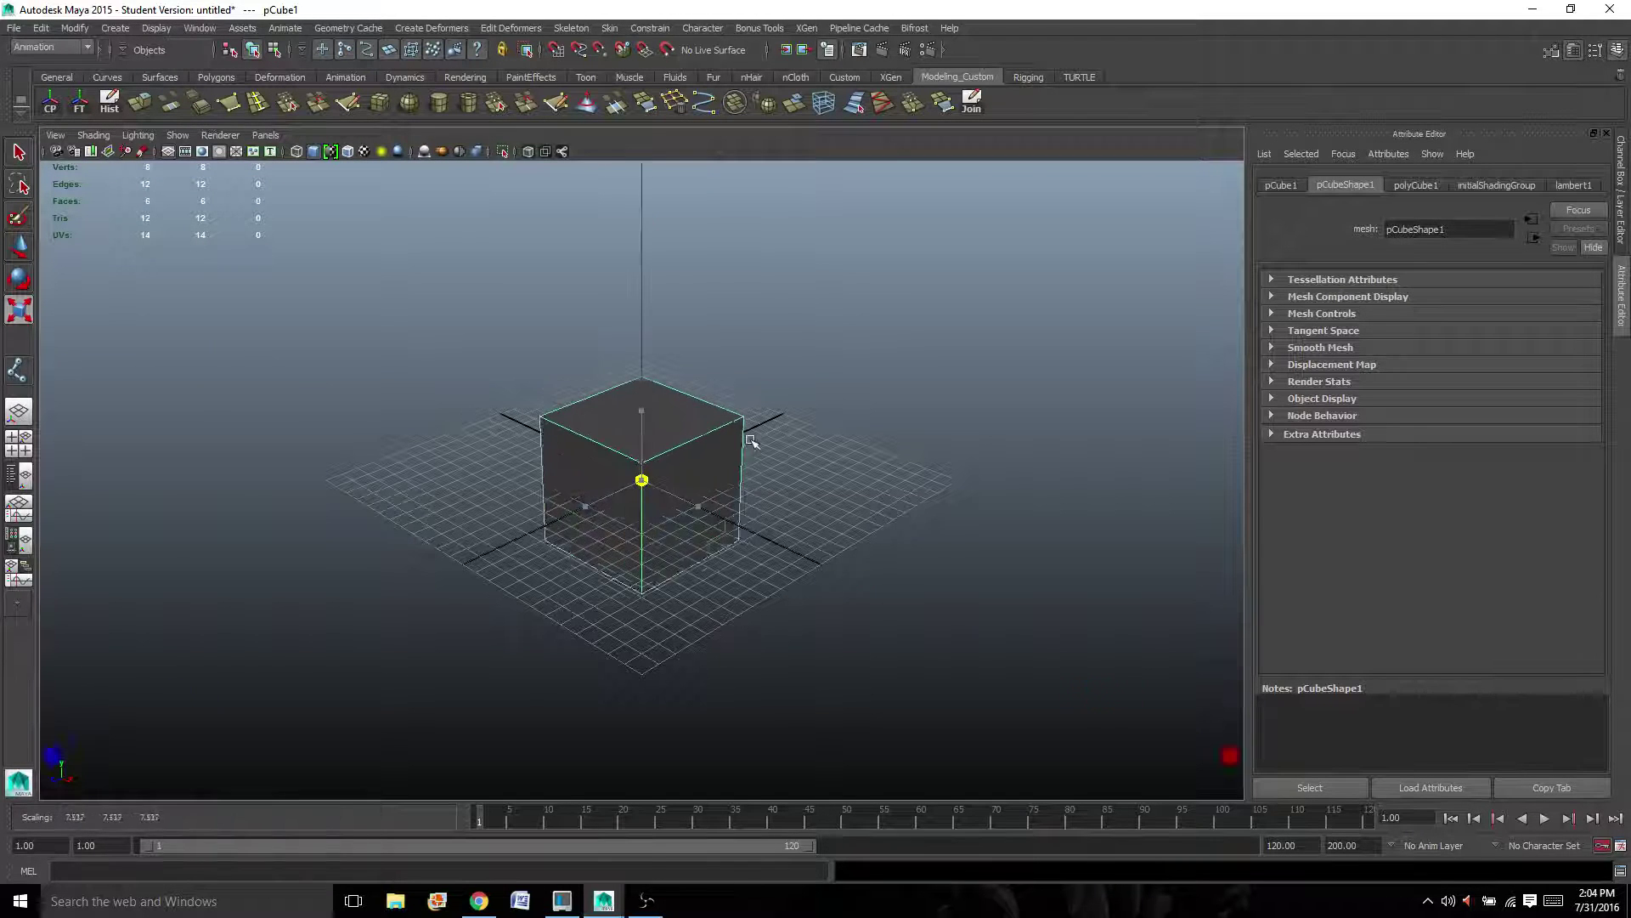
pyautogui.keyDown('alt'); pyautogui.moveTo(604, 462); pyautogui.dragTo(487, 393); pyautogui.keyUp('alt')
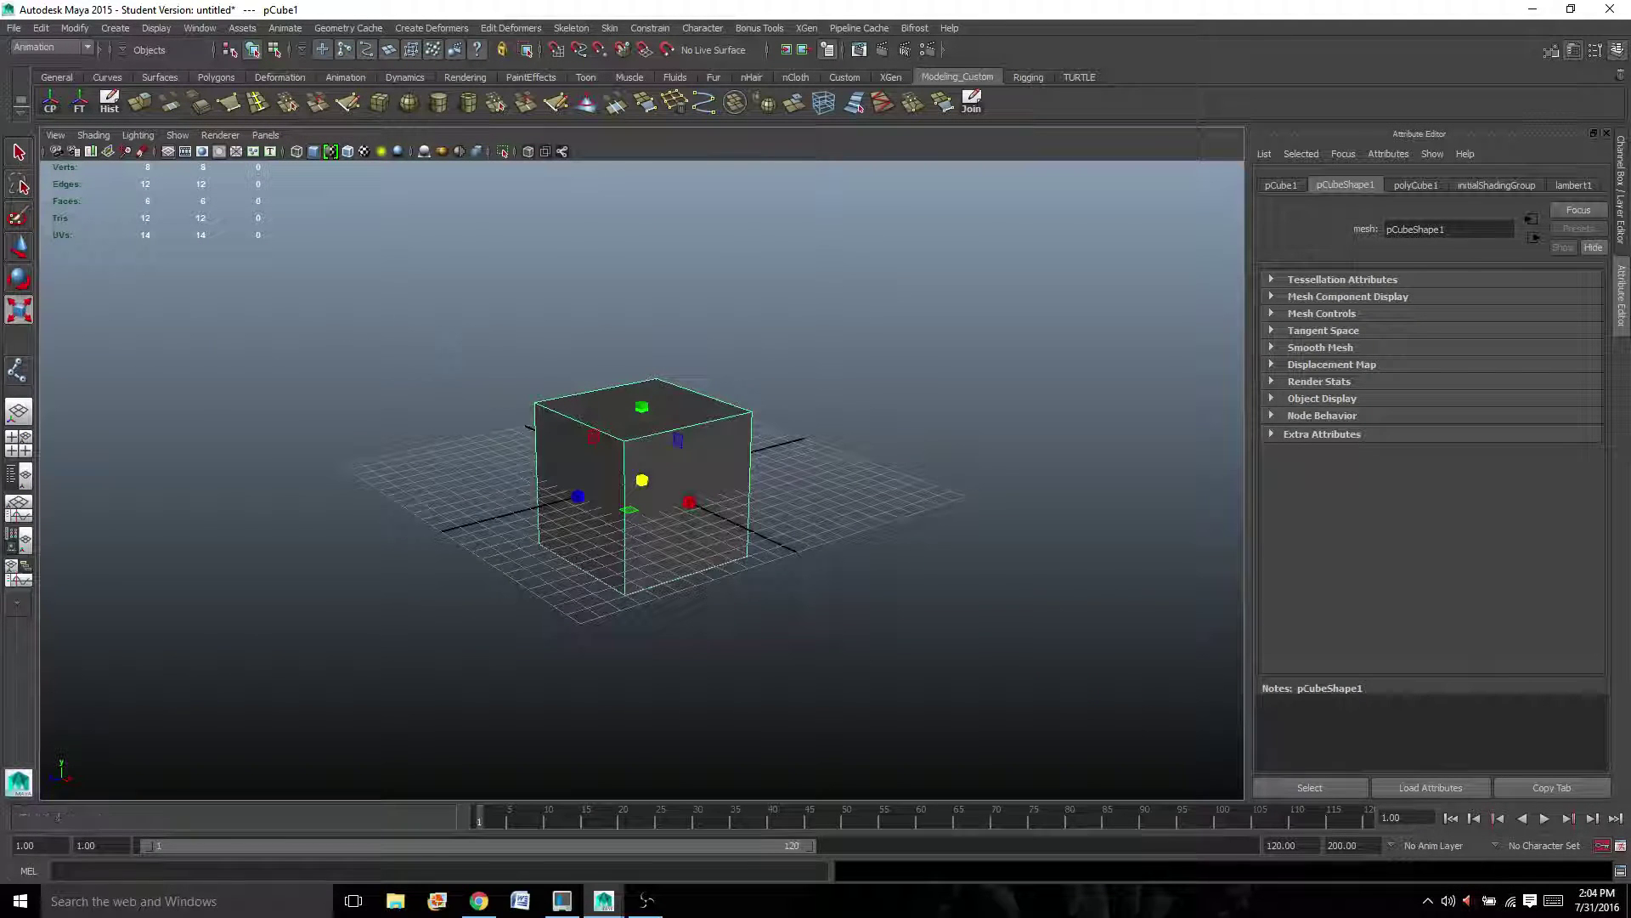
# Place a single joint near the centre of the cube with the Joint Tool, working in the front view
pyautogui.click(18, 153)
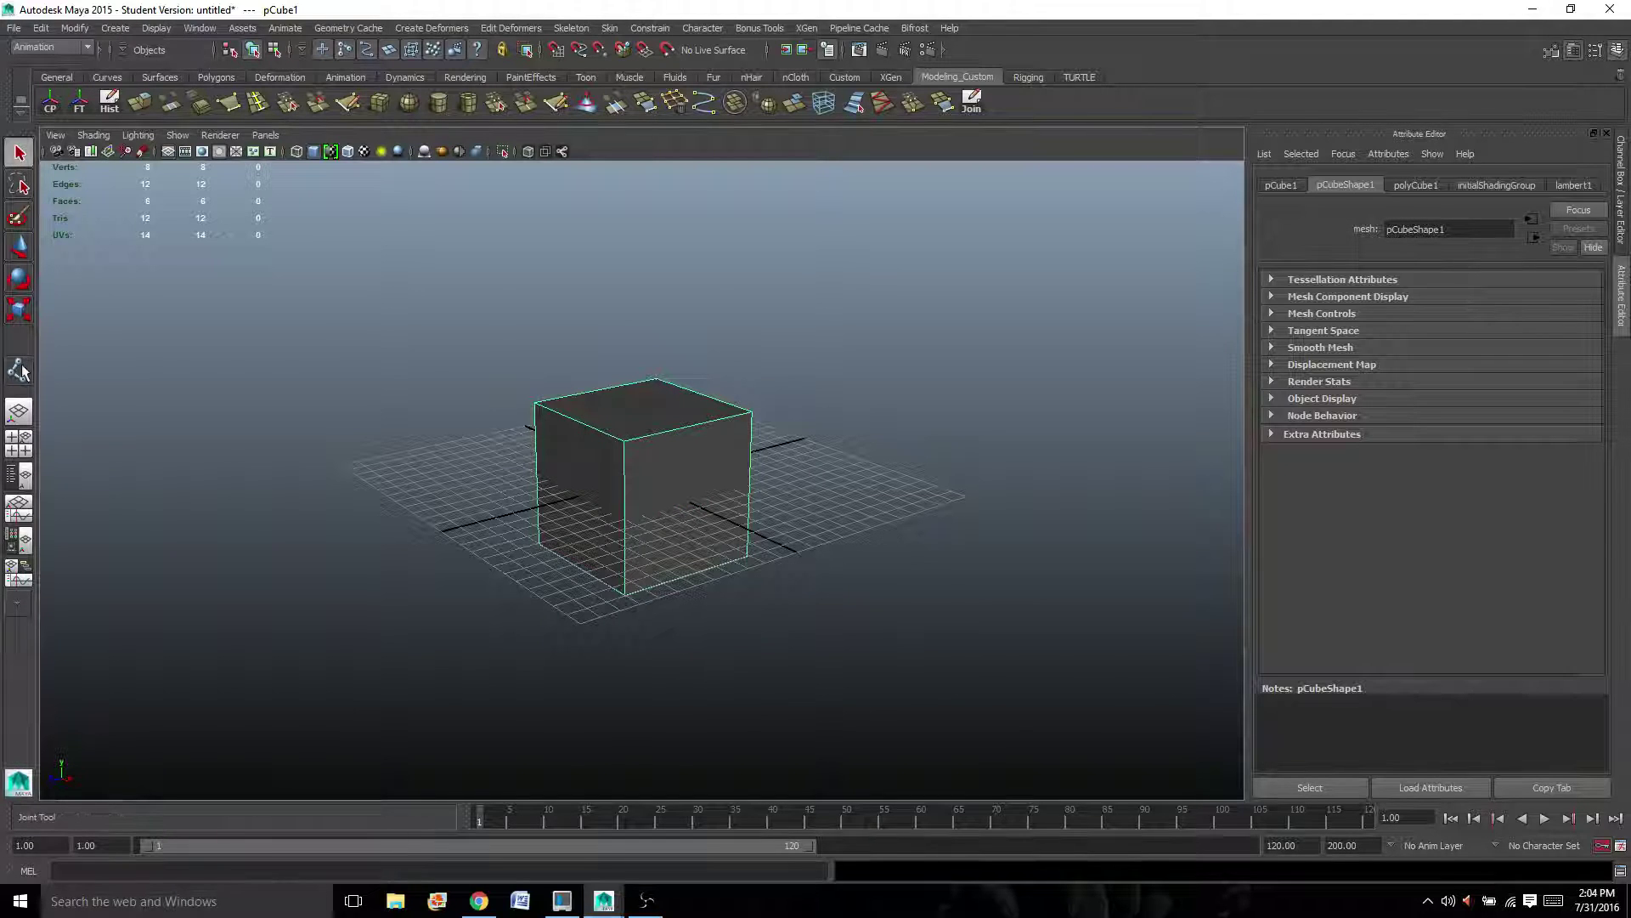
pyautogui.click(571, 28)
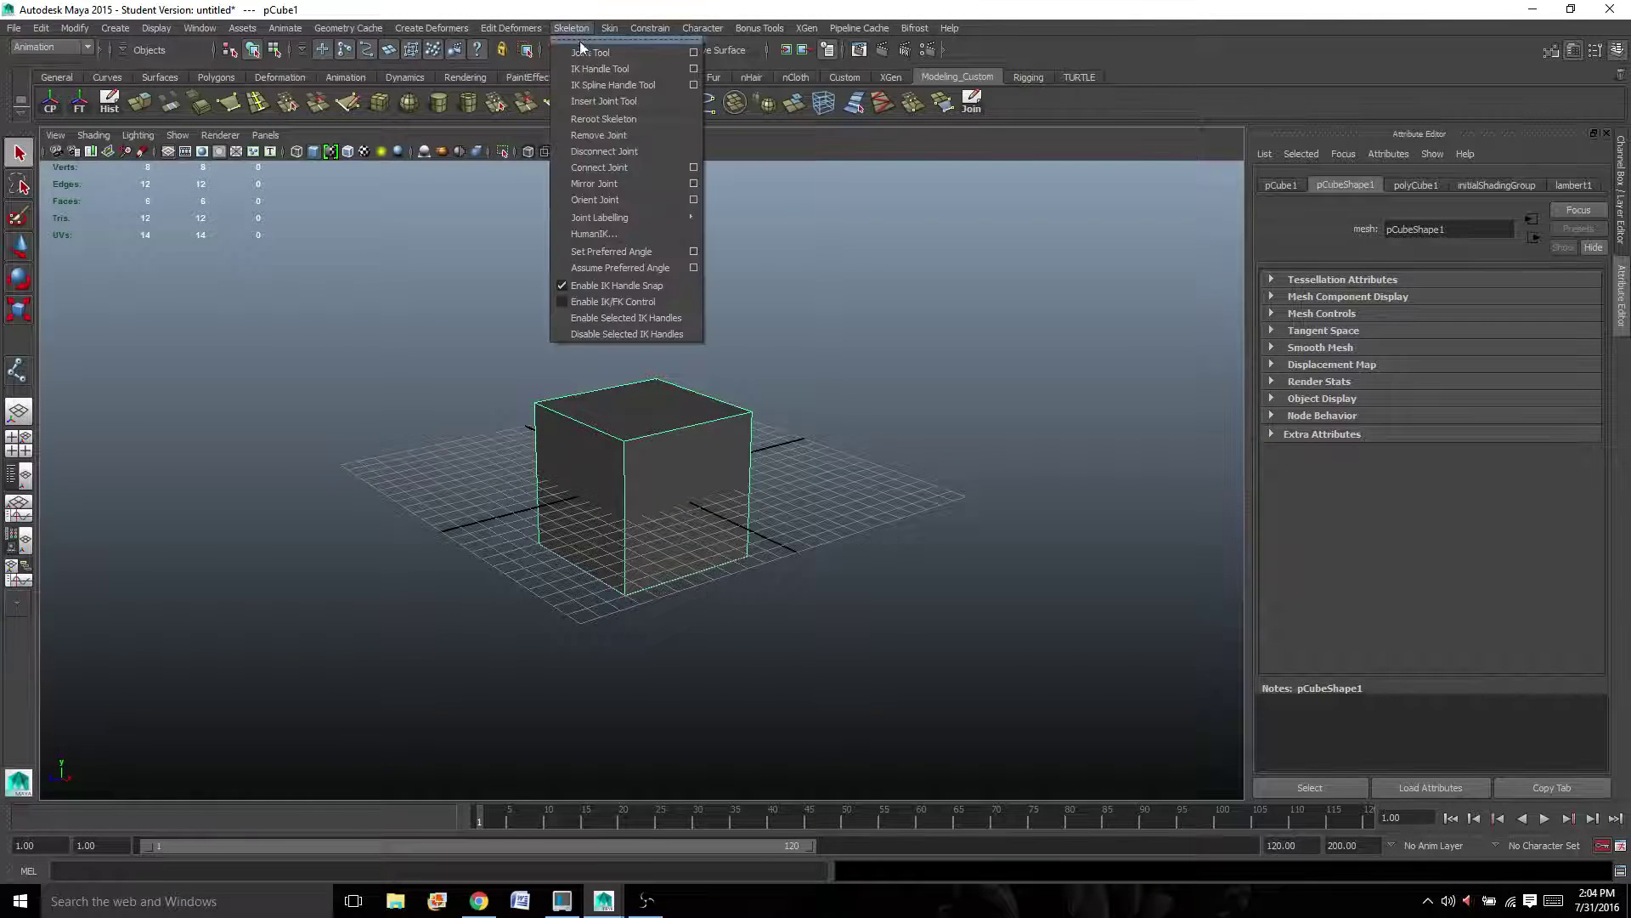
pyautogui.click(584, 53)
pyautogui.click(12, 446)
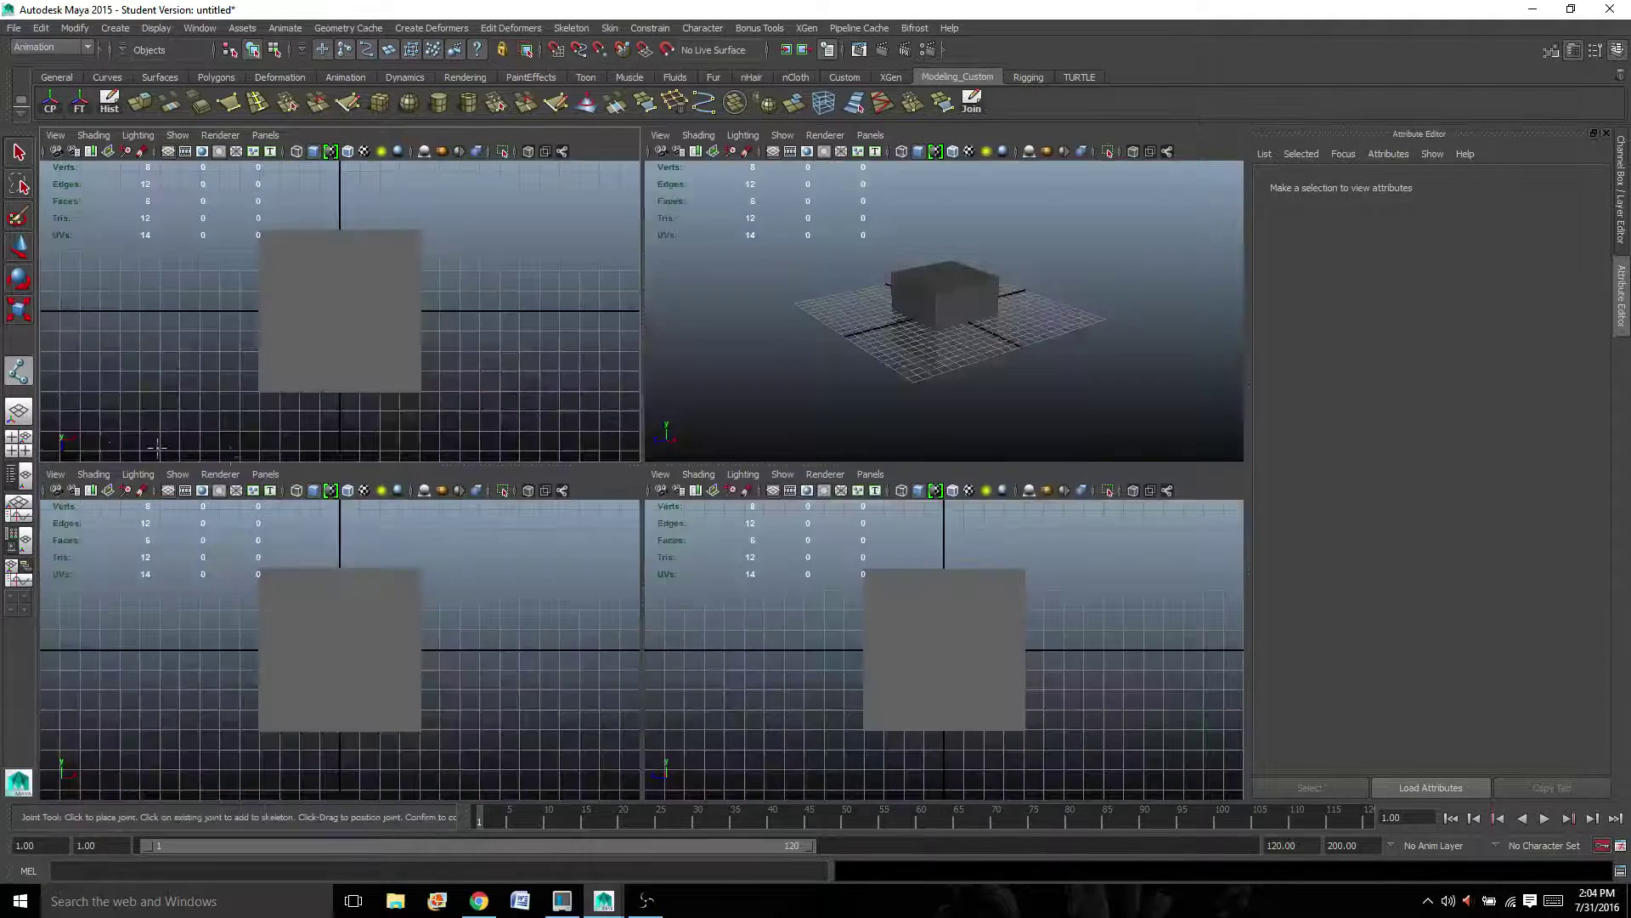
pyautogui.click(338, 641)
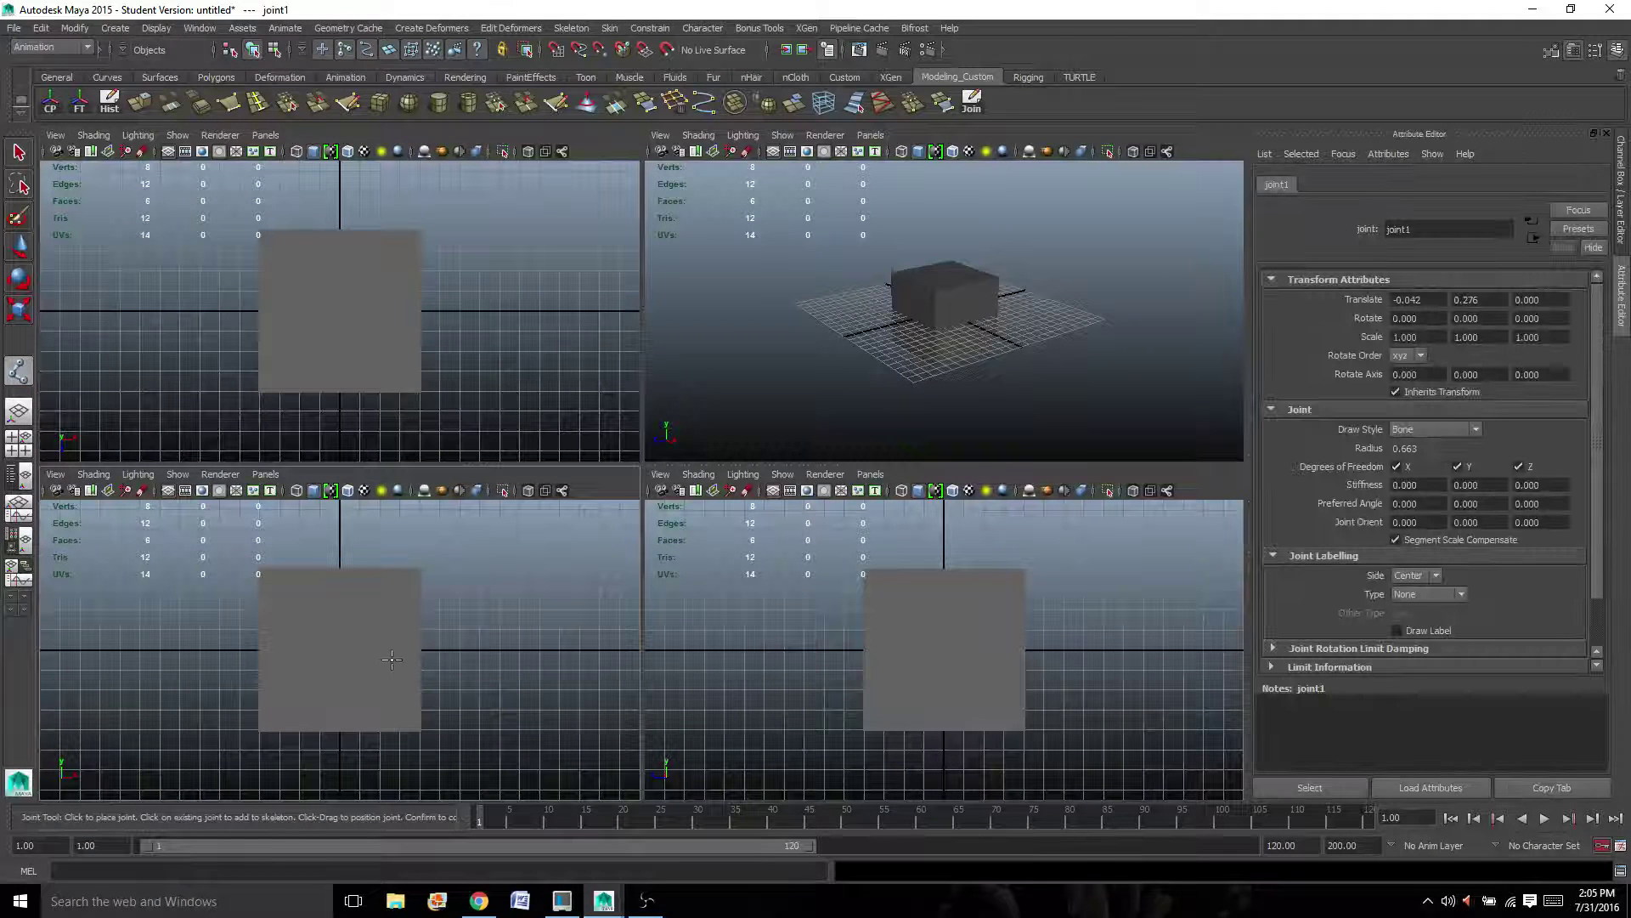
pyautogui.press('q')
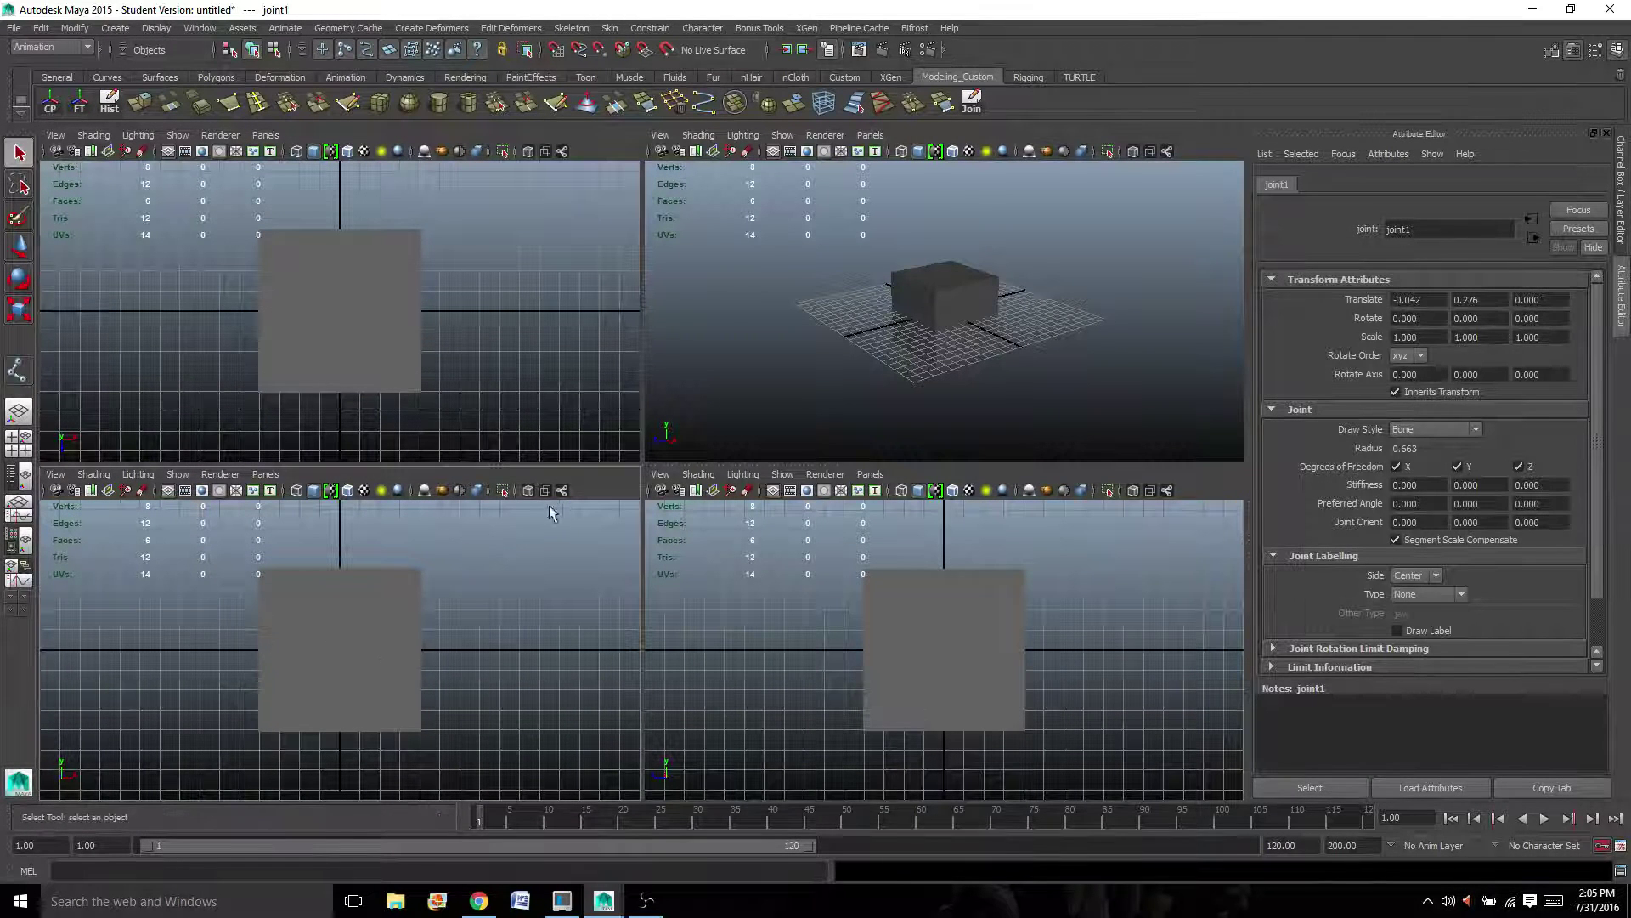
# Select the cube and the joint together and bind the cube's skin to the joint
pyautogui.scroll(3, 416, 681)
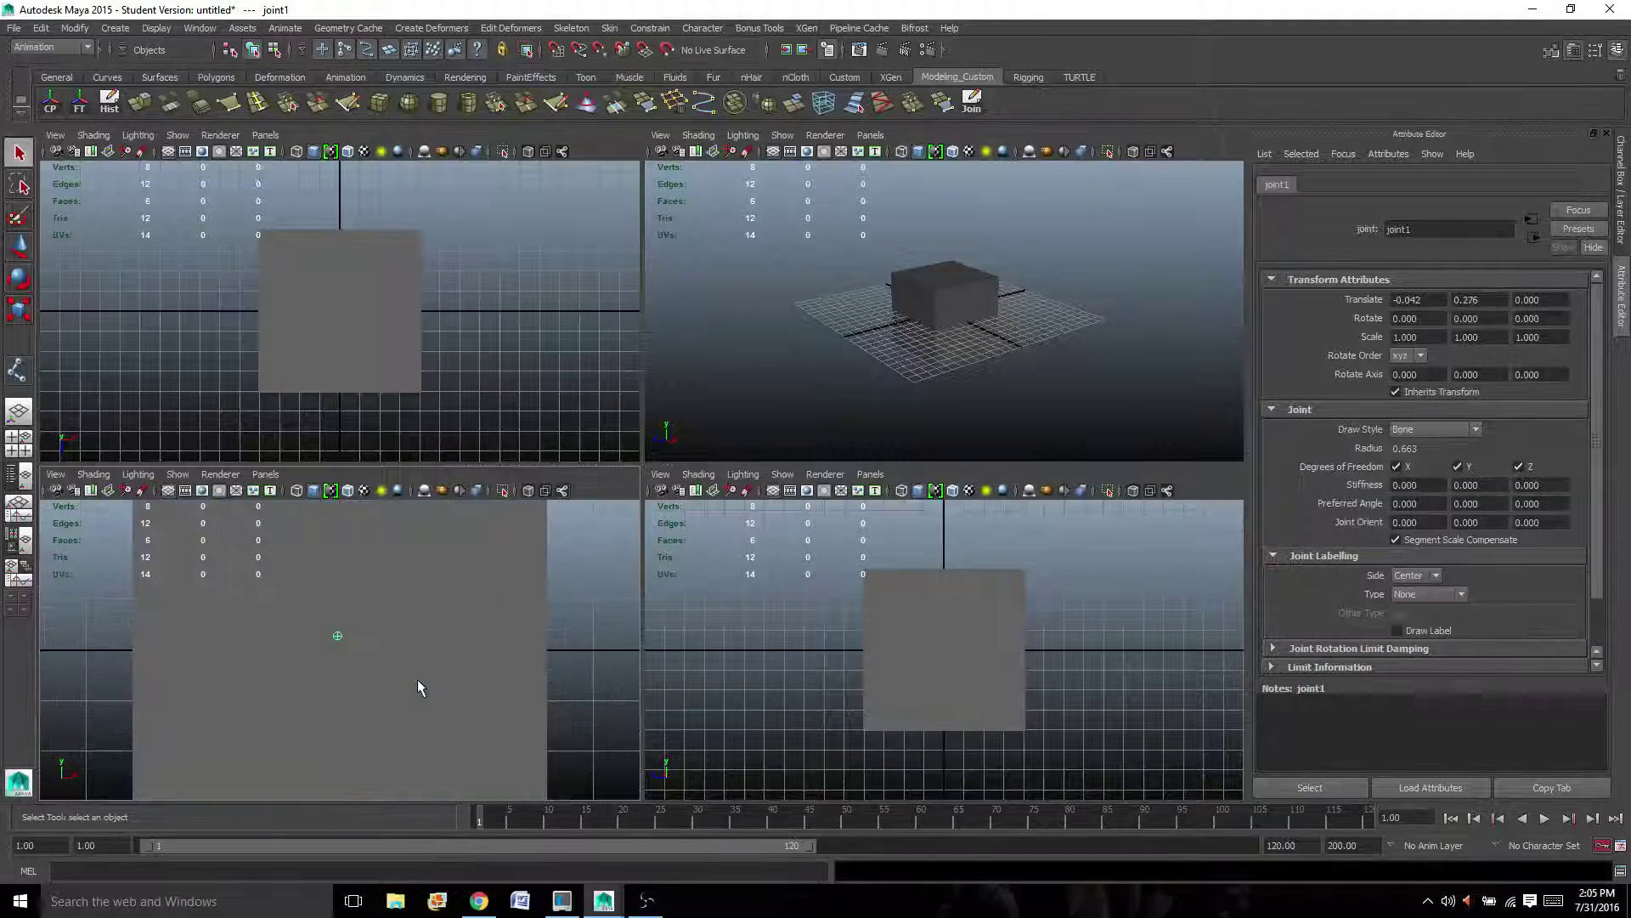
pyautogui.scroll(-2, 417, 679)
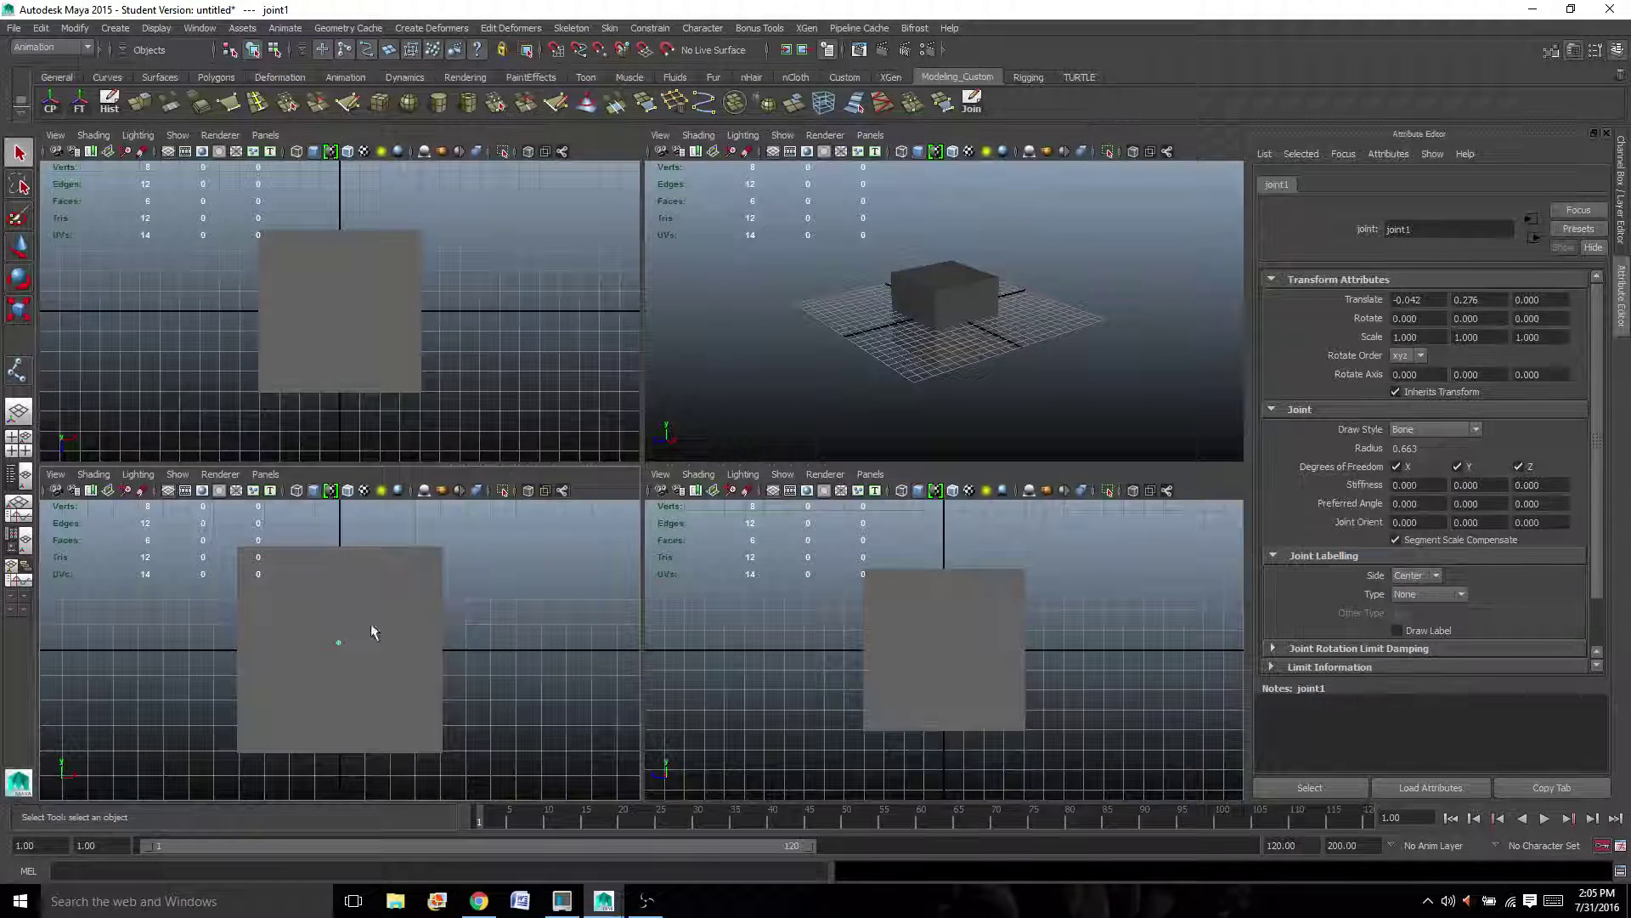
pyautogui.click(398, 621)
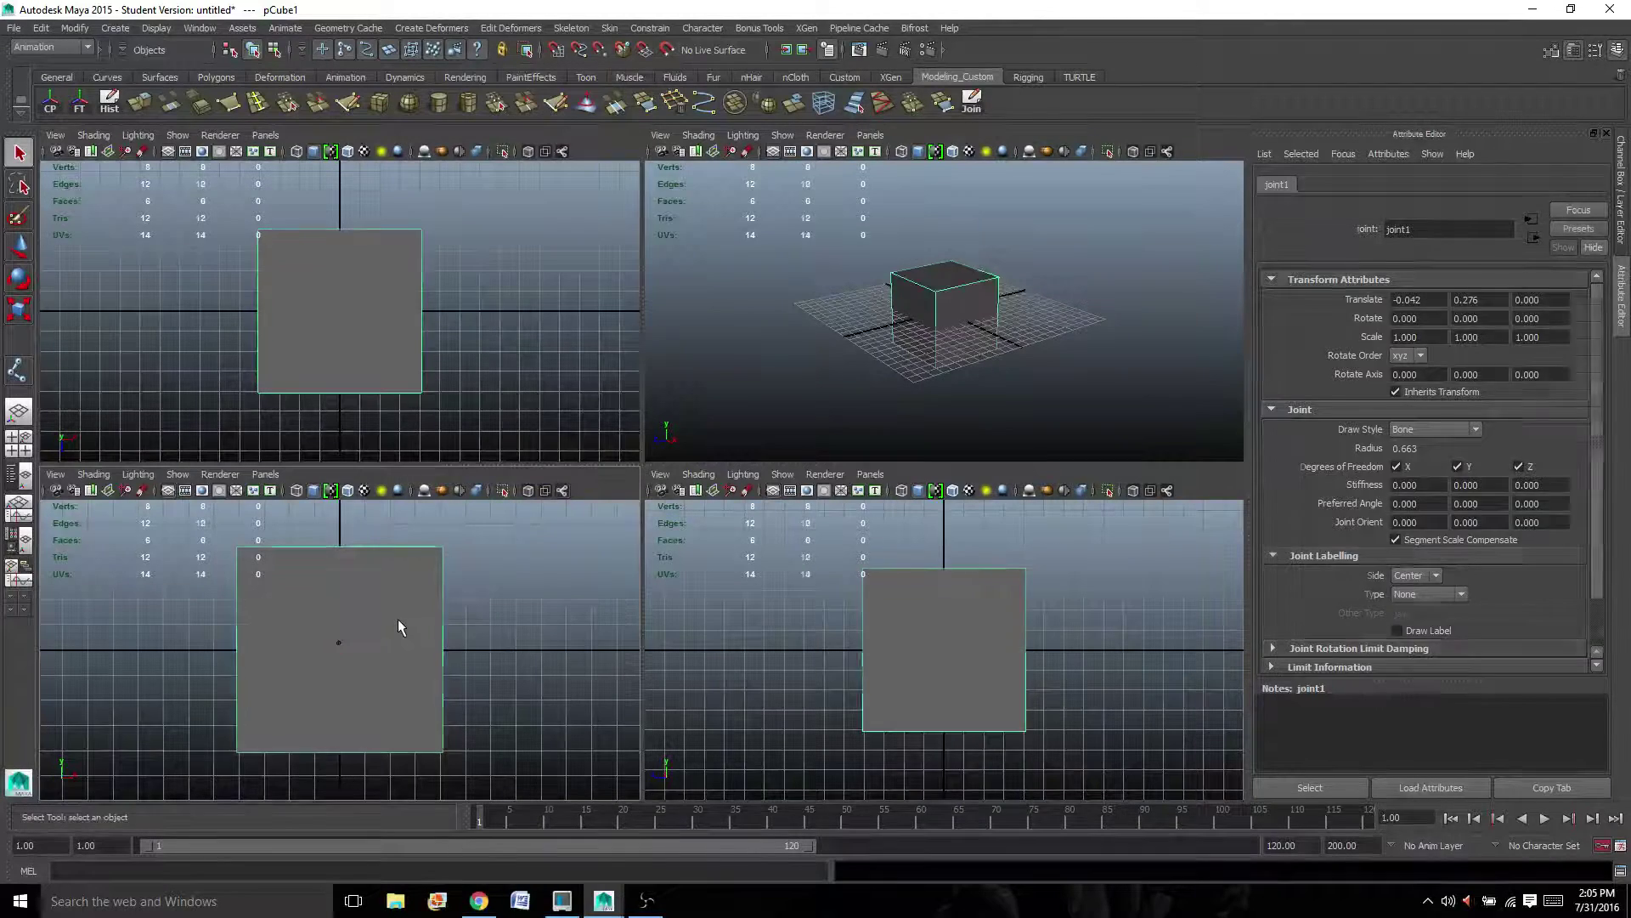
pyautogui.click(337, 640)
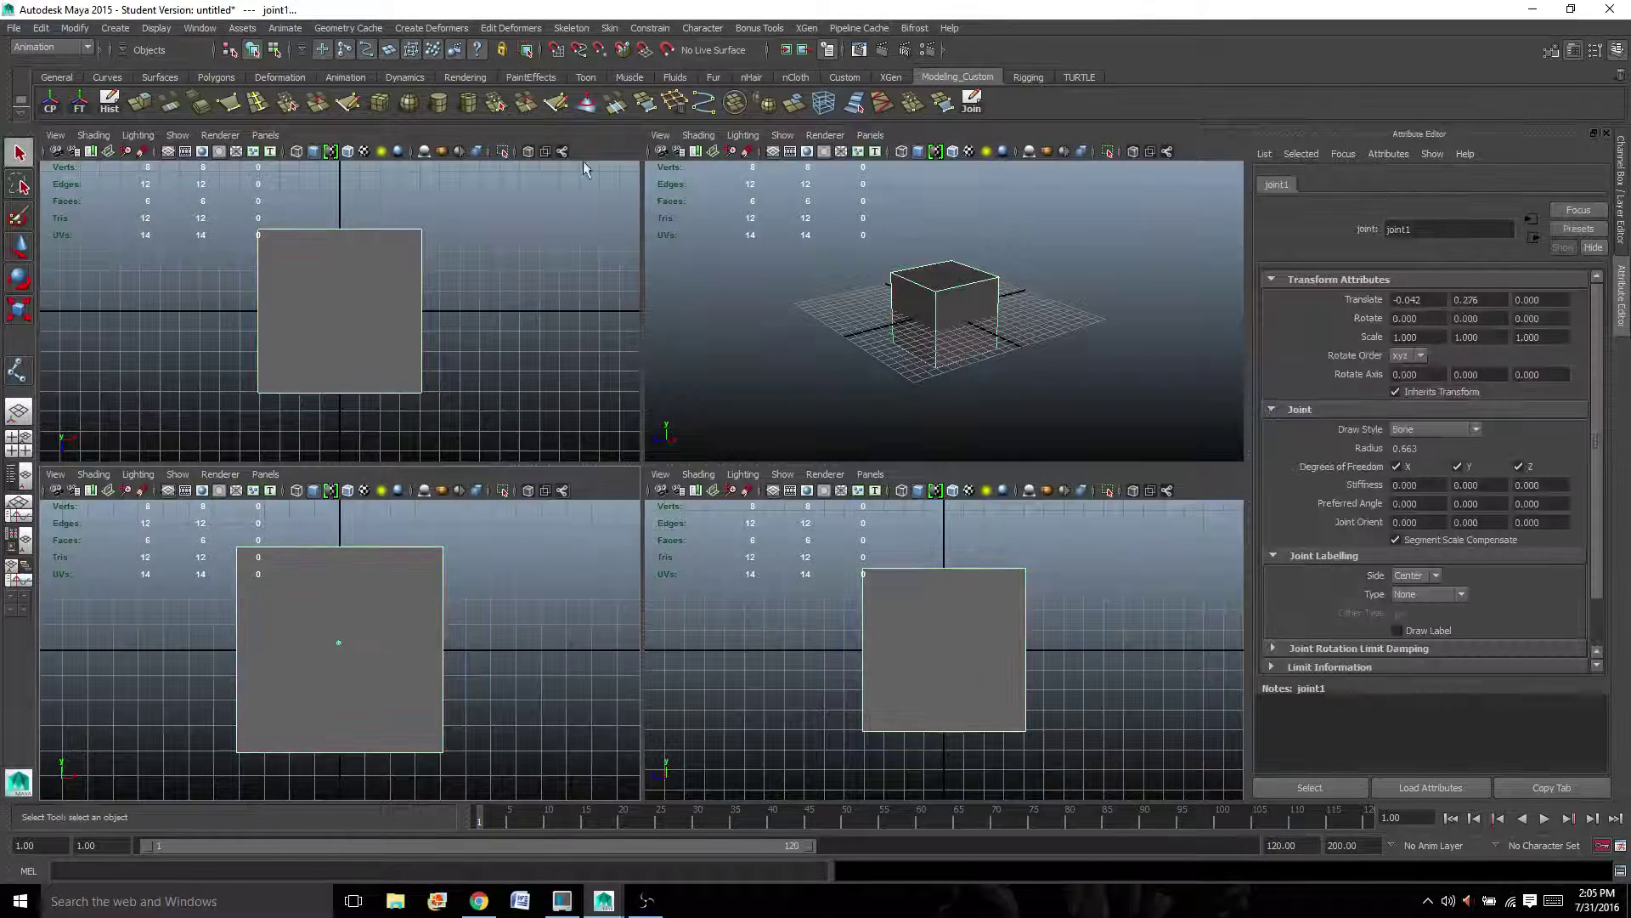
pyautogui.click(609, 28)
pyautogui.click(627, 64)
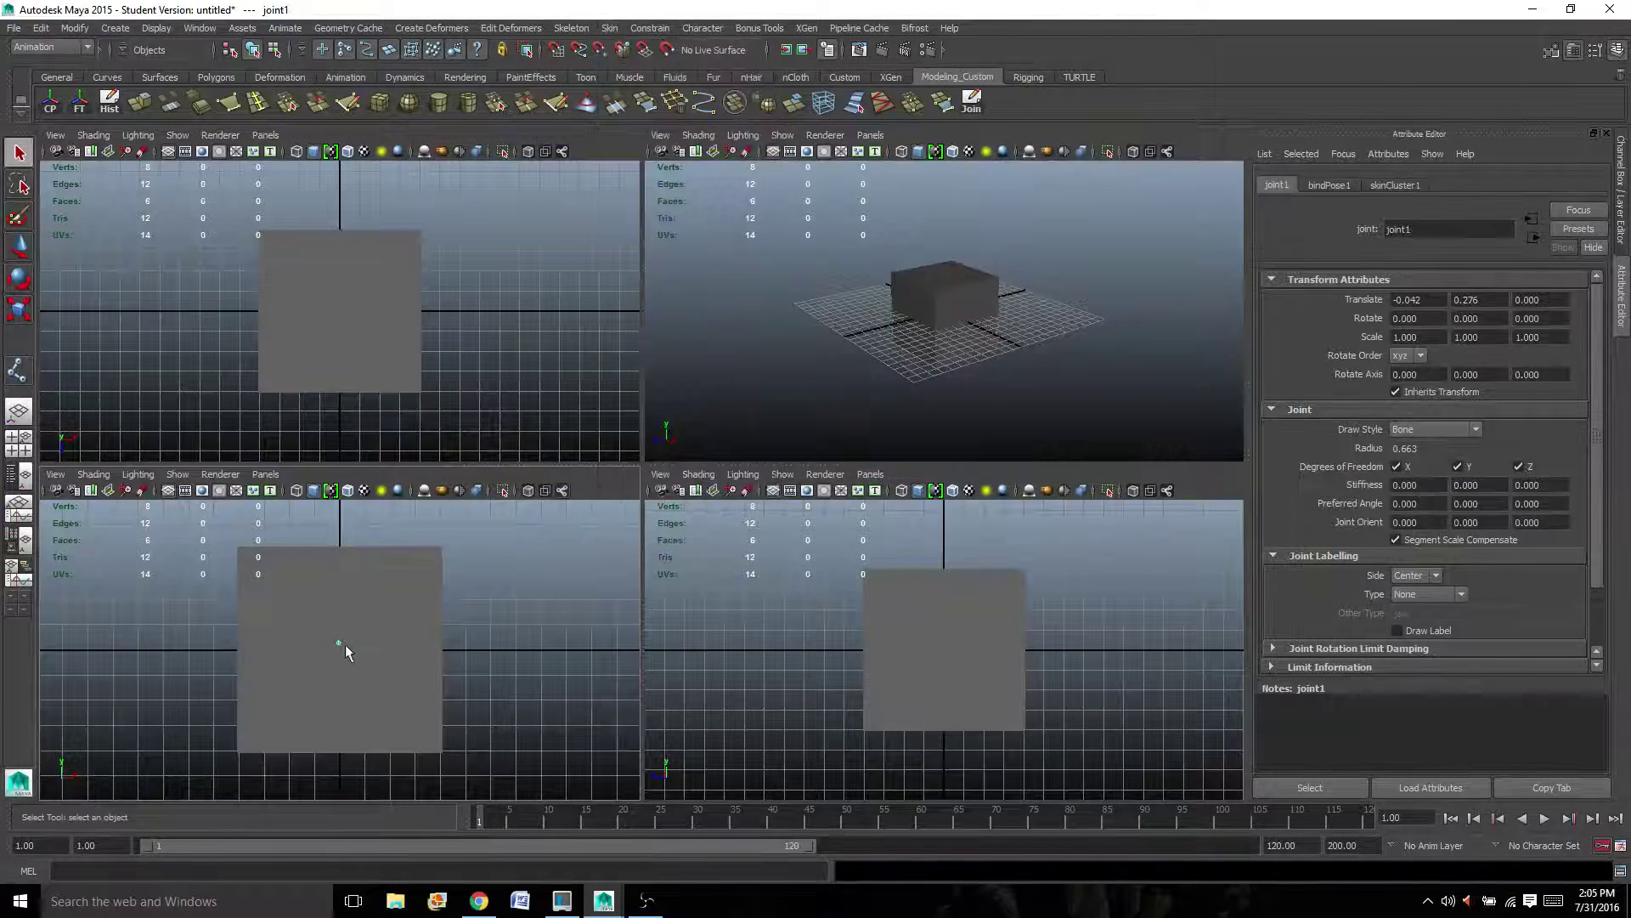
# Test the skin binding by moving the joint along negative X, and undo the move
pyautogui.press('w')
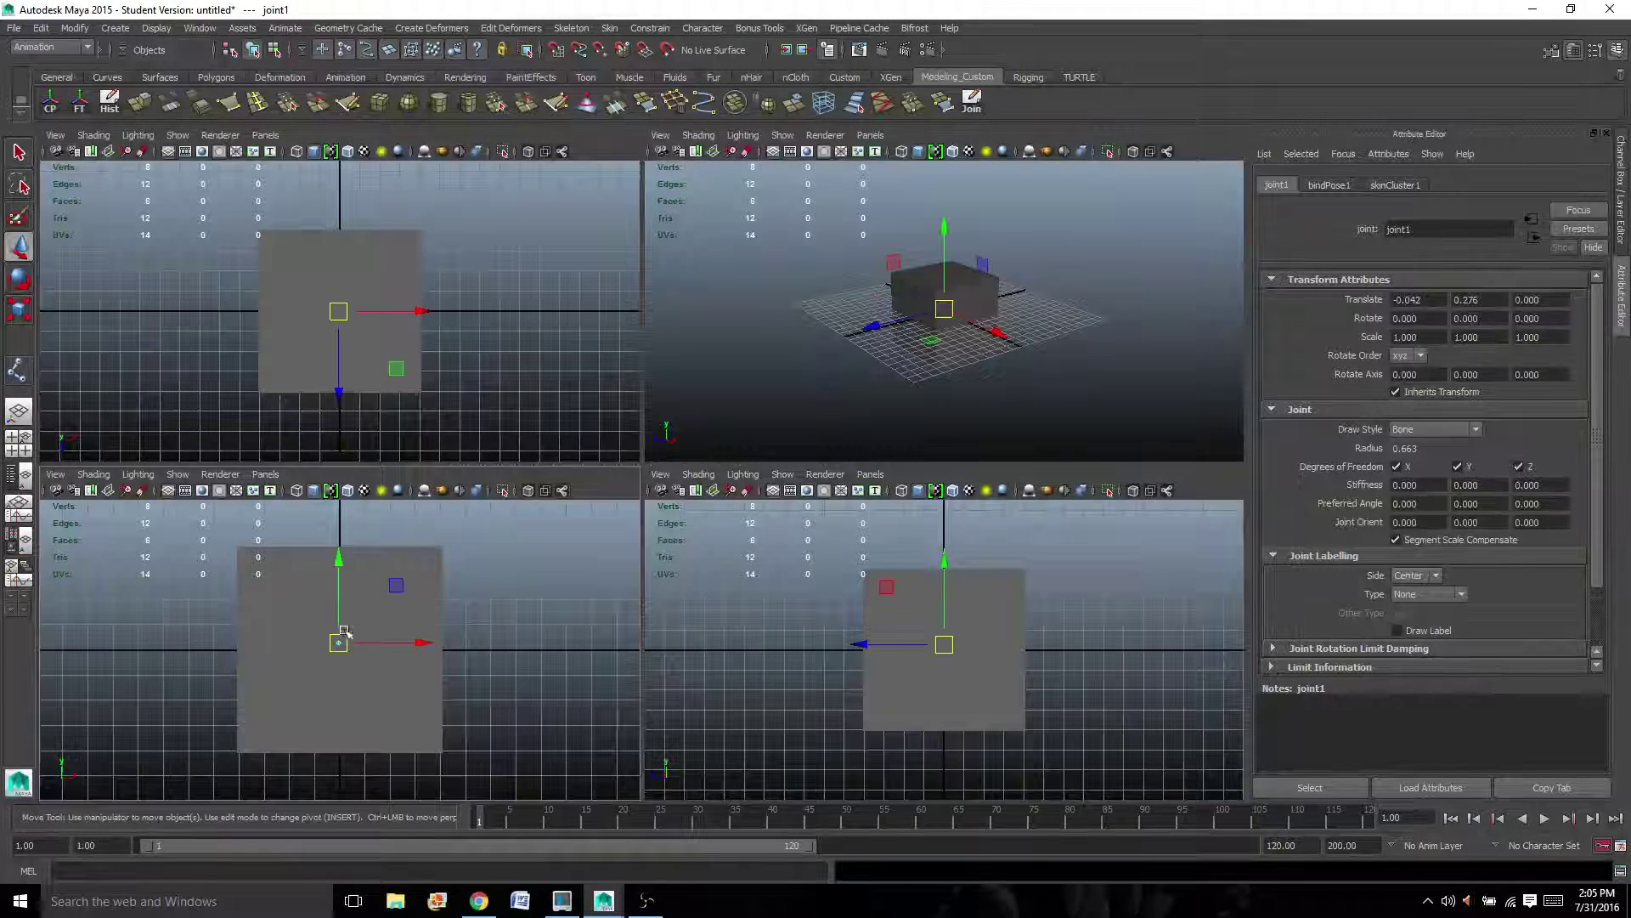
pyautogui.moveTo(429, 644); pyautogui.dragTo(373, 651)
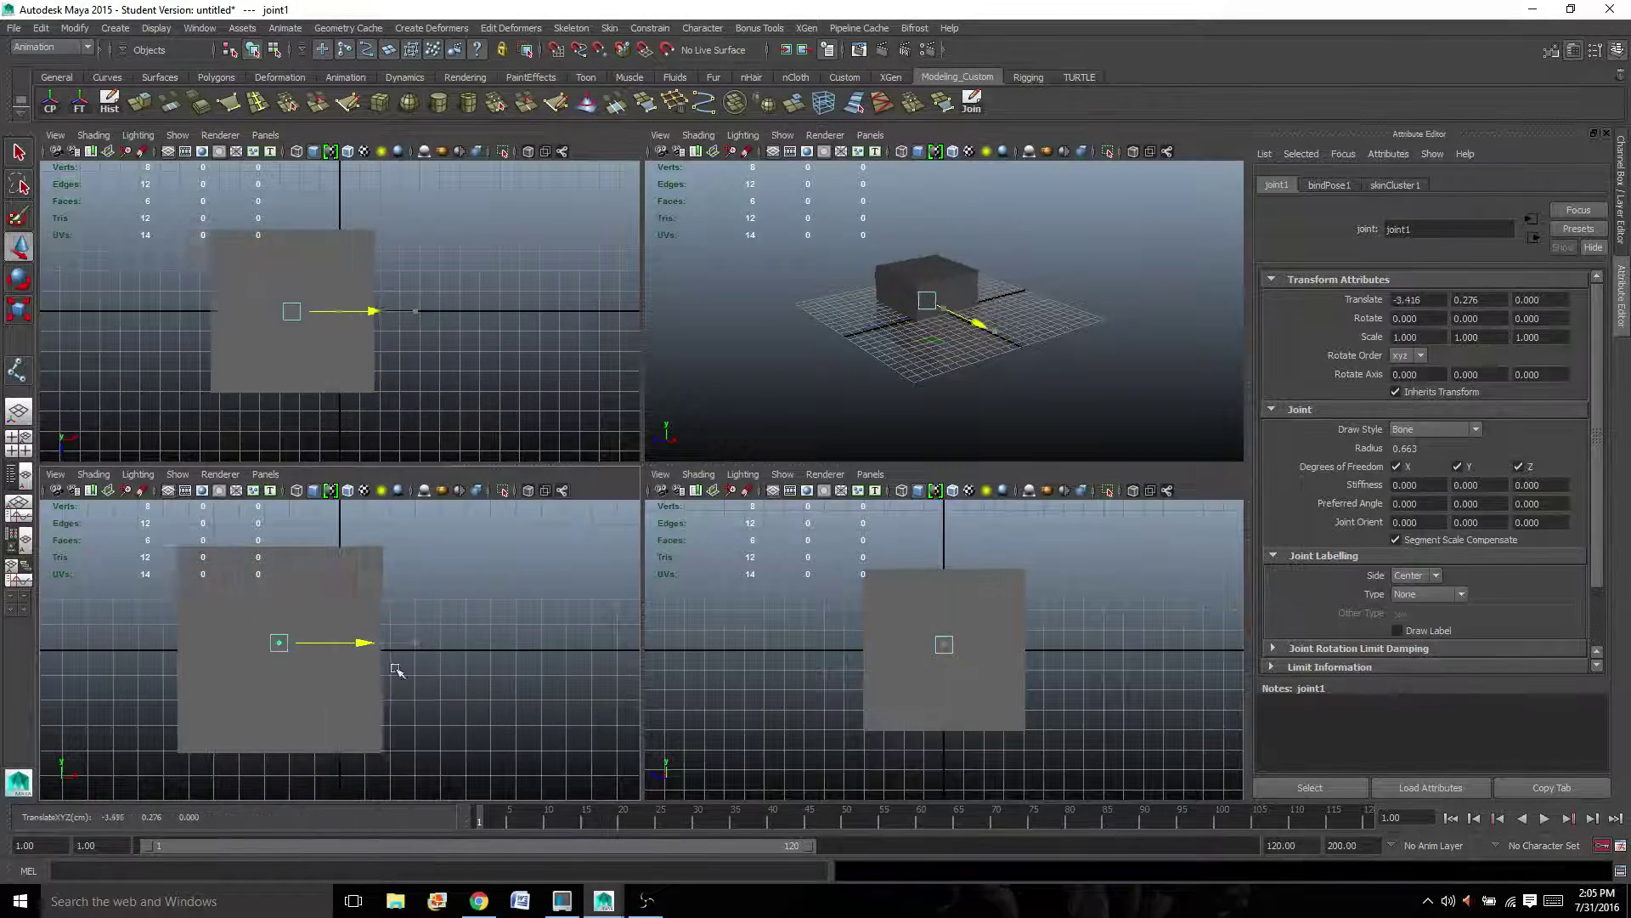
pyautogui.hotkey('ctrl', 'z')
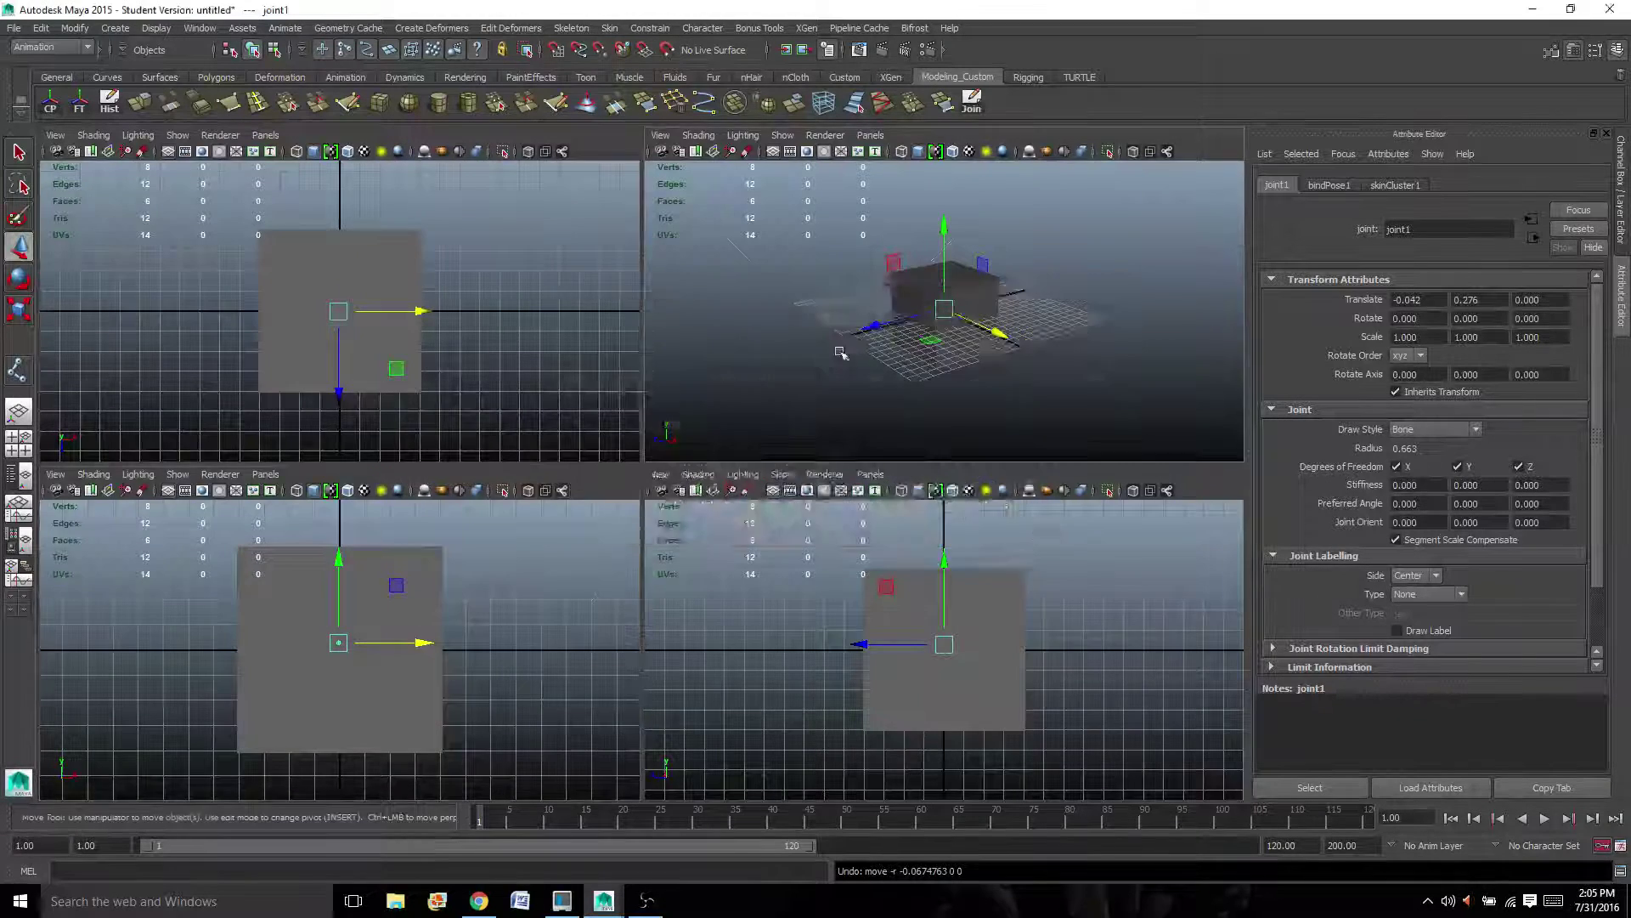
# Return to the full perspective view and set a keyframe for the joint at frame 1
pyautogui.press('space')
pyautogui.click(562, 153)
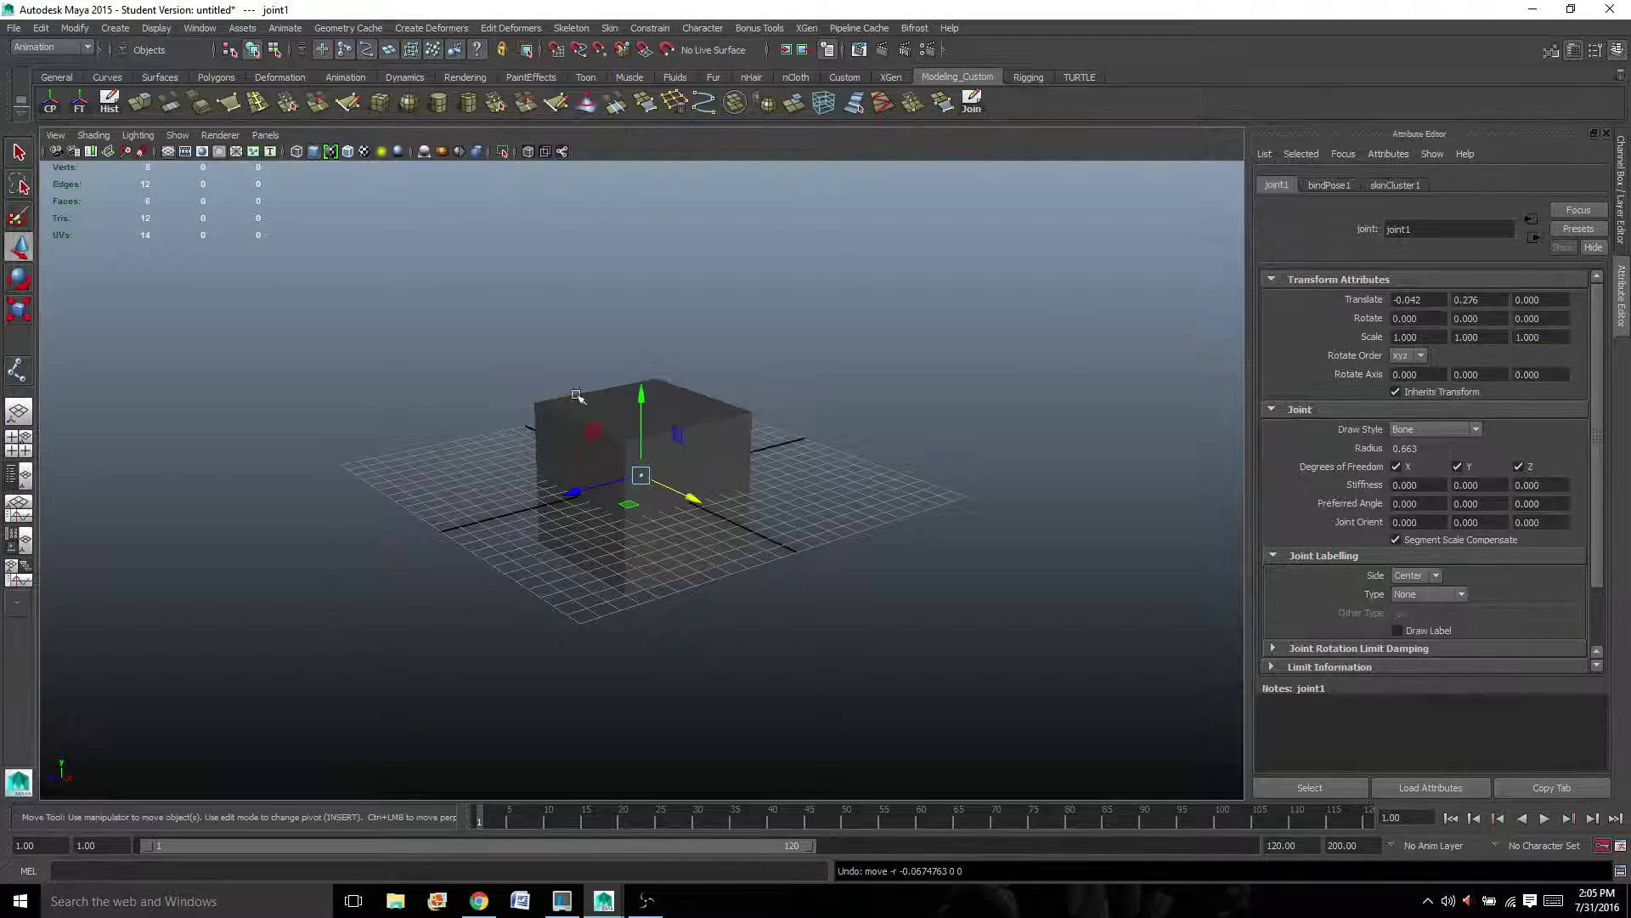
pyautogui.scroll(-3, 574, 408)
pyautogui.scroll(5, 573, 416)
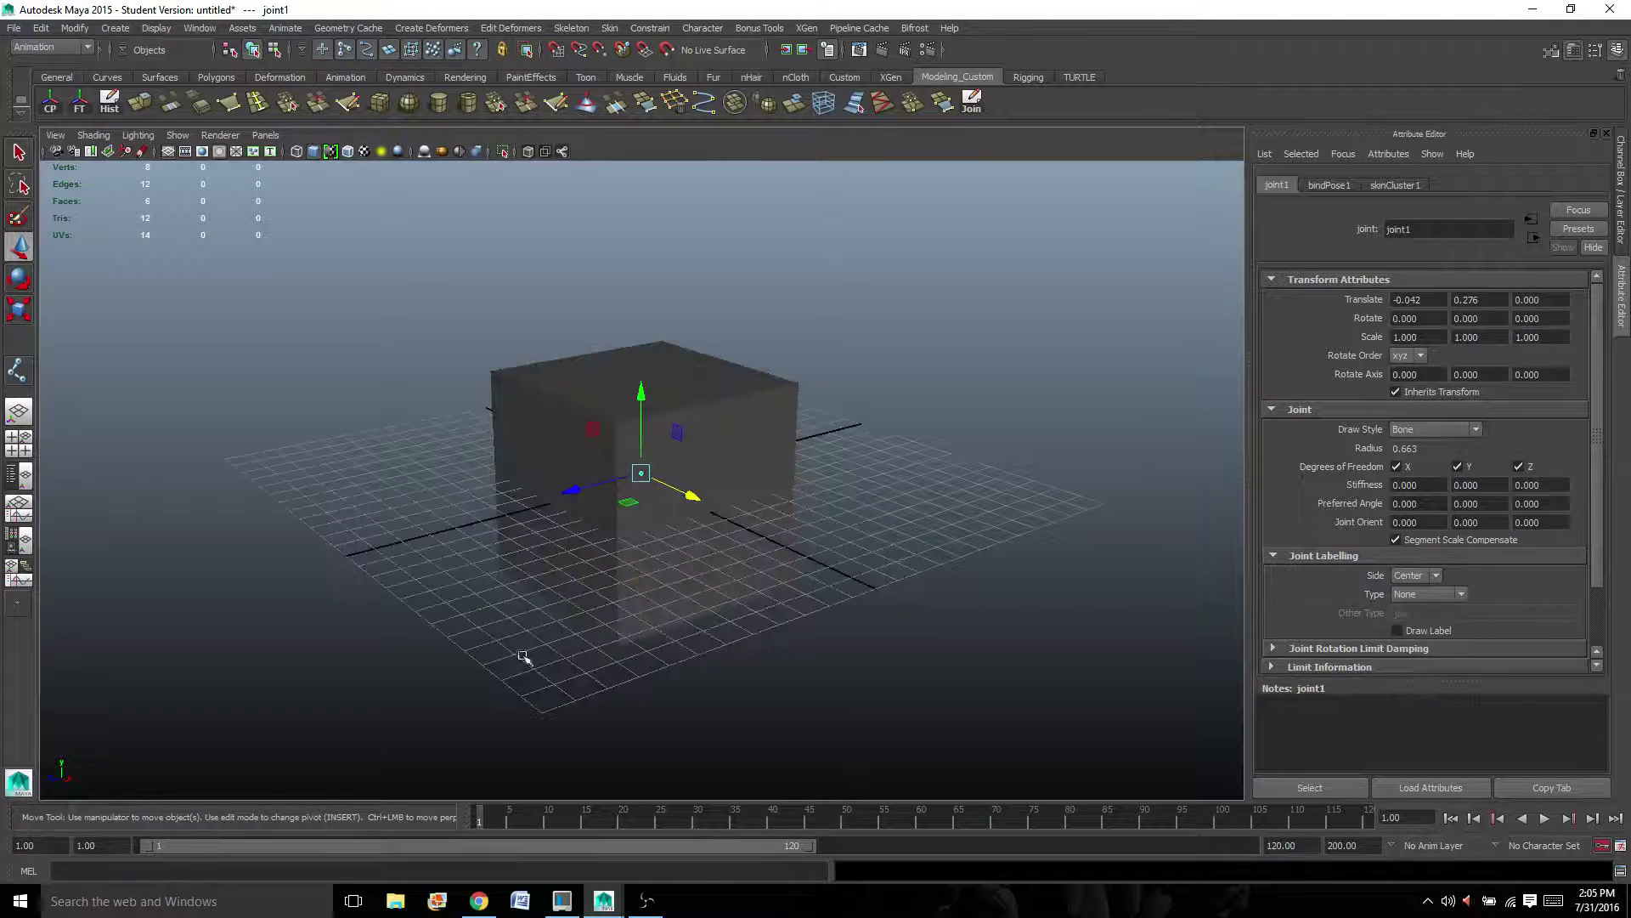
pyautogui.click(476, 819)
pyautogui.press('s')
# At frame 20, move the joint along X to about 19.8 so the new position is keyed
pyautogui.hotkey('alt', 'v')
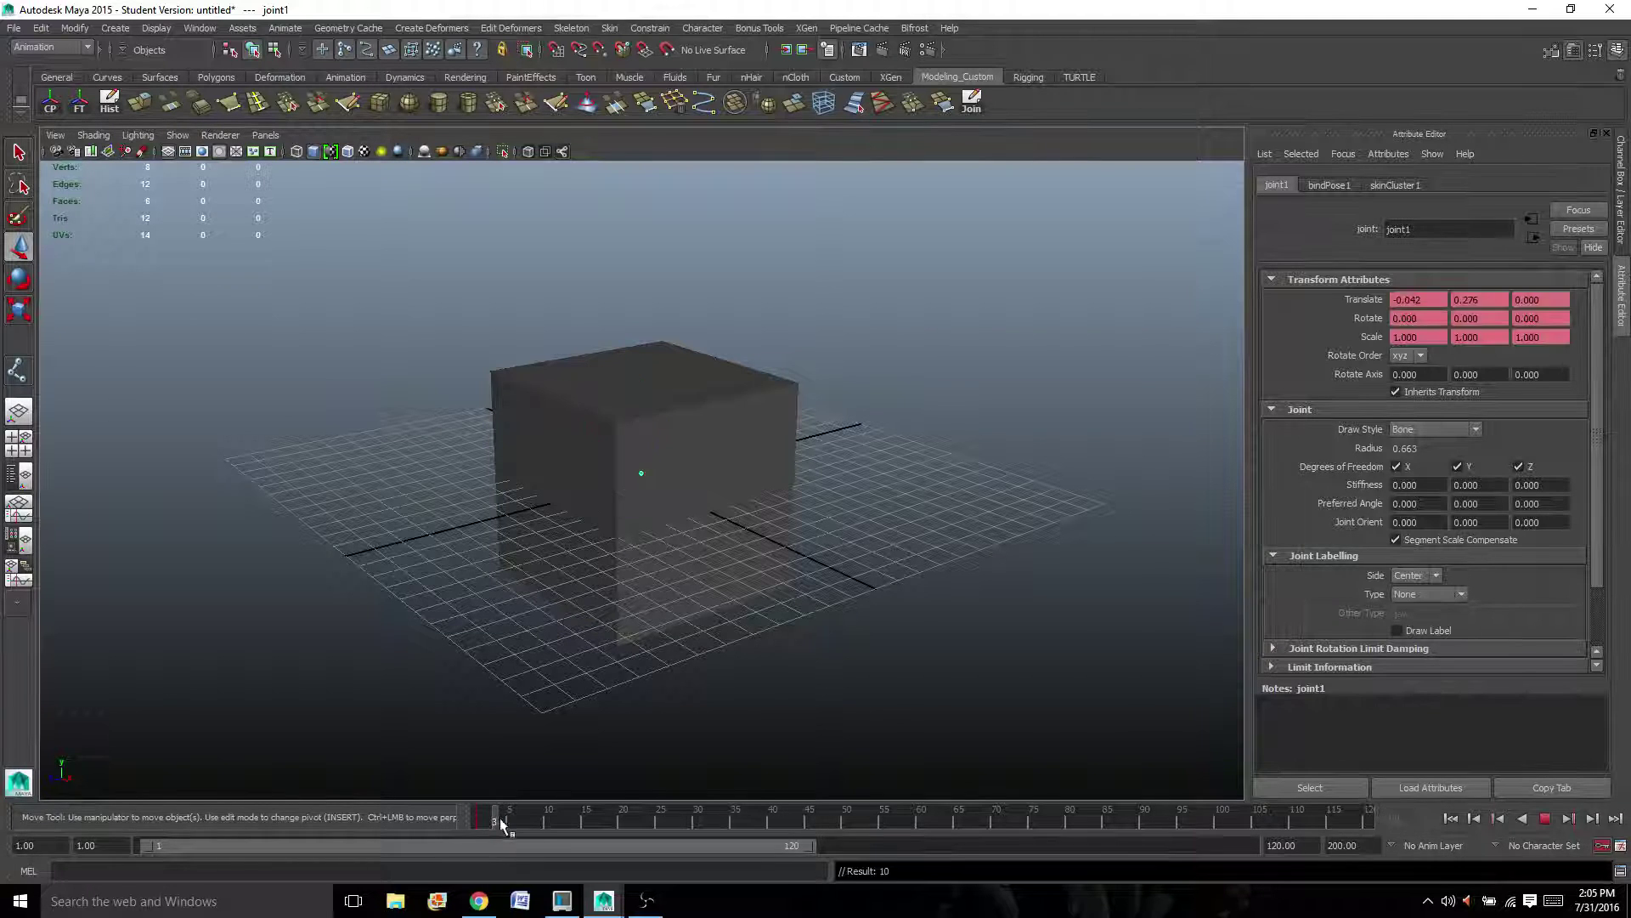
pyautogui.hotkey('alt', 'v')
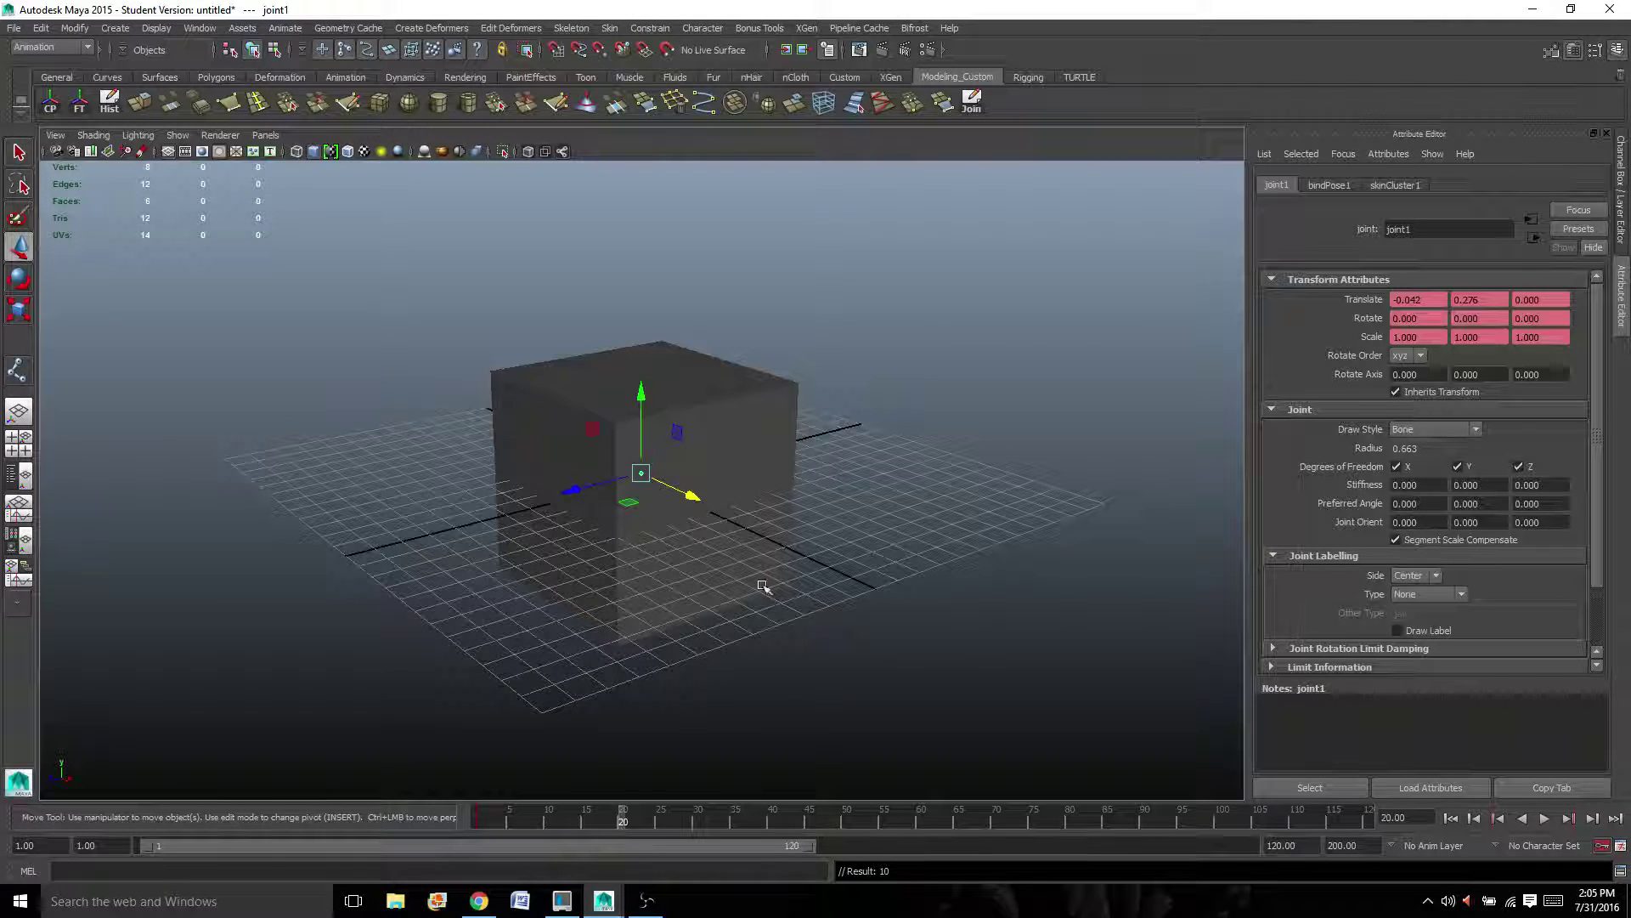
pyautogui.moveTo(690, 493); pyautogui.dragTo(1186, 717)
pyautogui.scroll(-6, 1005, 700)
pyautogui.keyDown('alt'); pyautogui.moveTo(842, 610); pyautogui.dragTo(962, 600); pyautogui.keyUp('alt')
pyautogui.keyDown('alt'); pyautogui.moveTo(1067, 691); pyautogui.dragTo(756, 537); pyautogui.keyUp('alt')
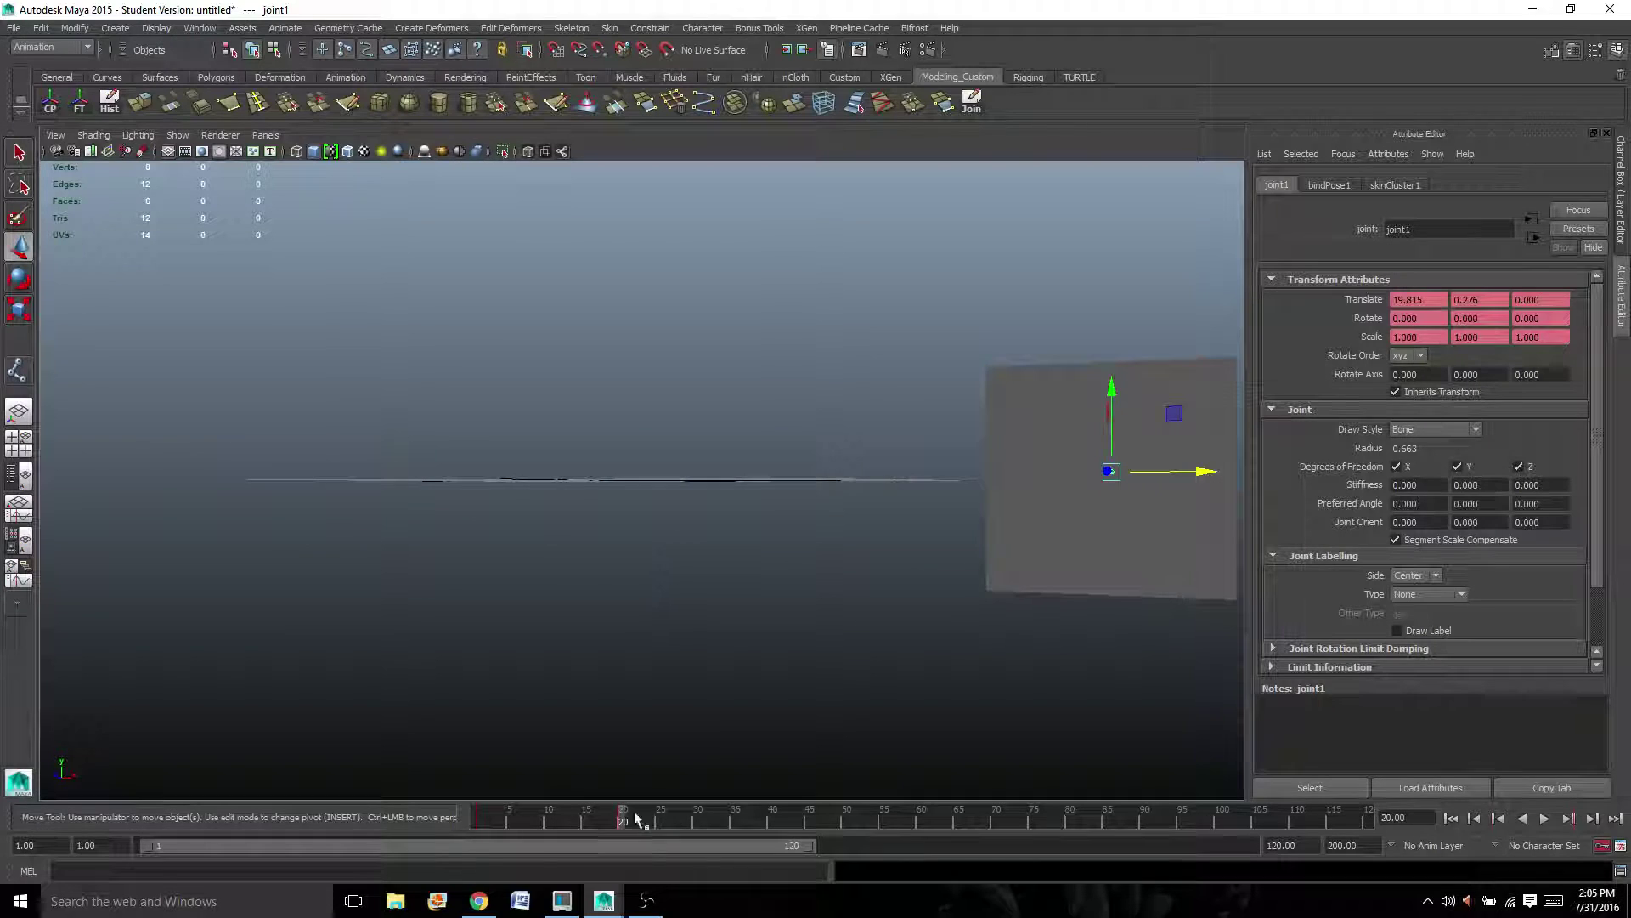
# Copy the joint's frame 1 pose to frame 30, key it there, and play back the movement
pyautogui.click(460, 822)
pyautogui.click(696, 820)
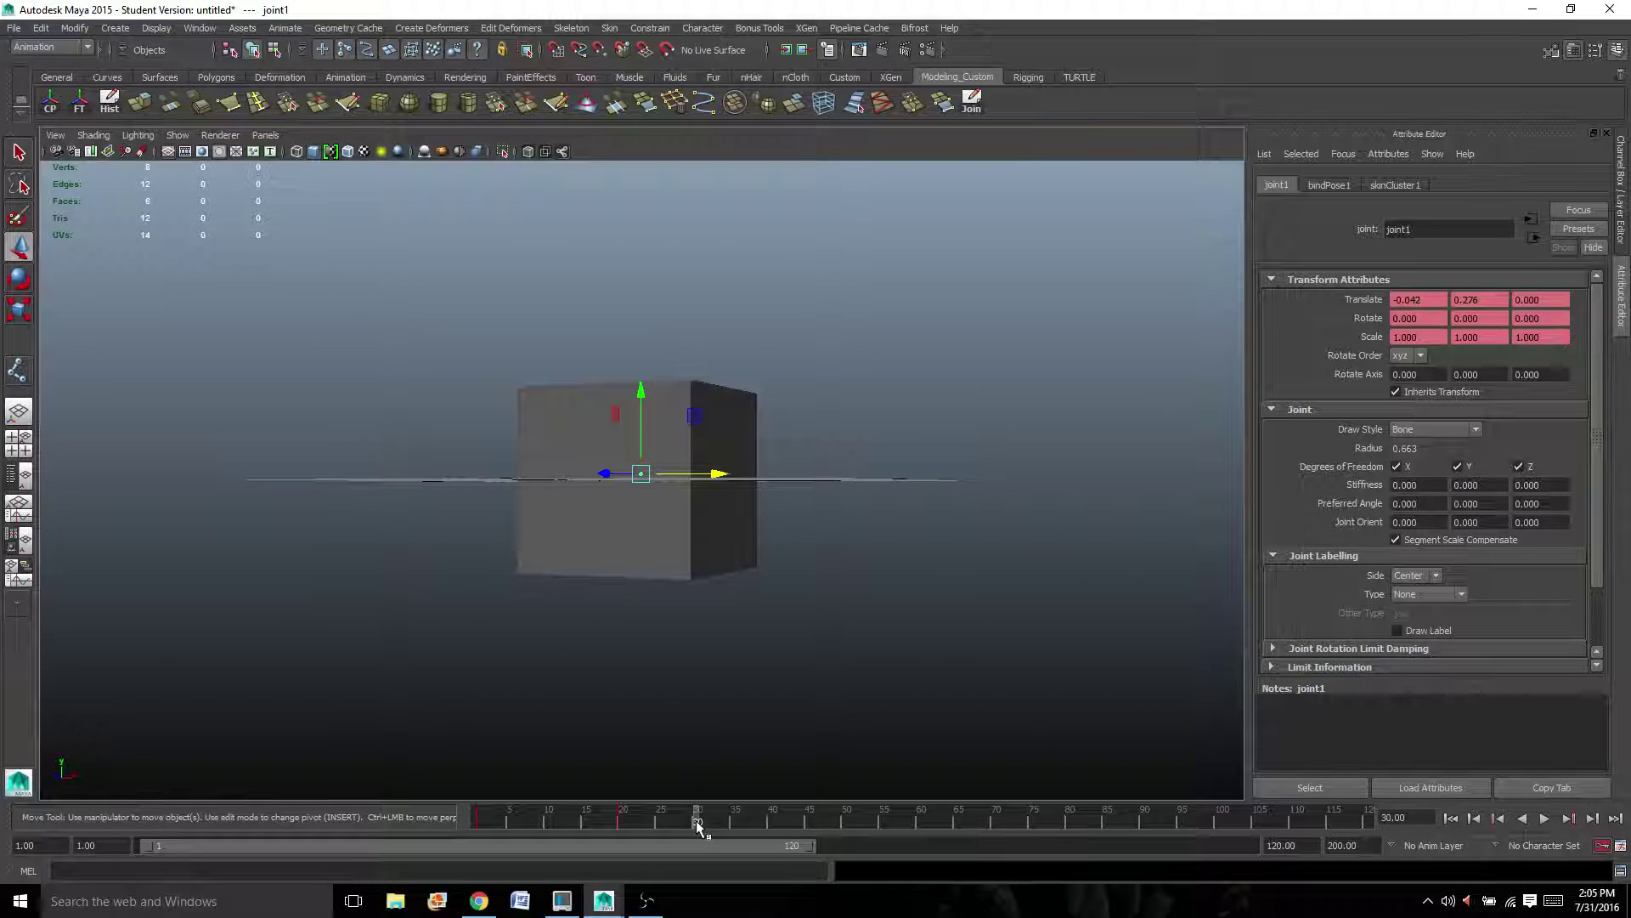
pyautogui.click(476, 823)
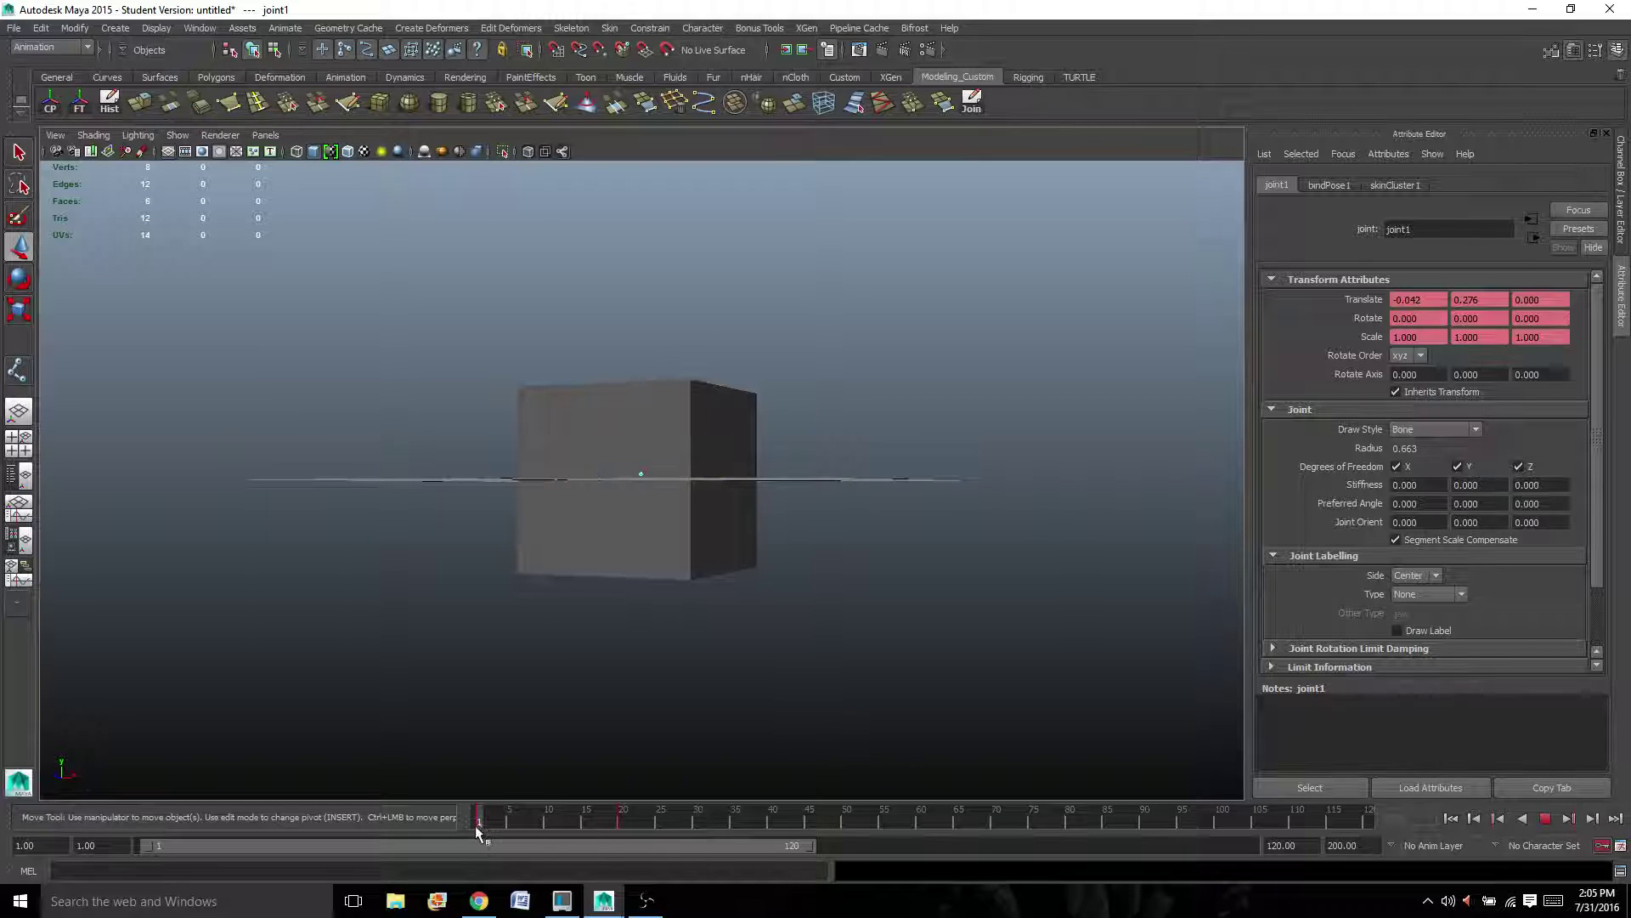
pyautogui.click(697, 822)
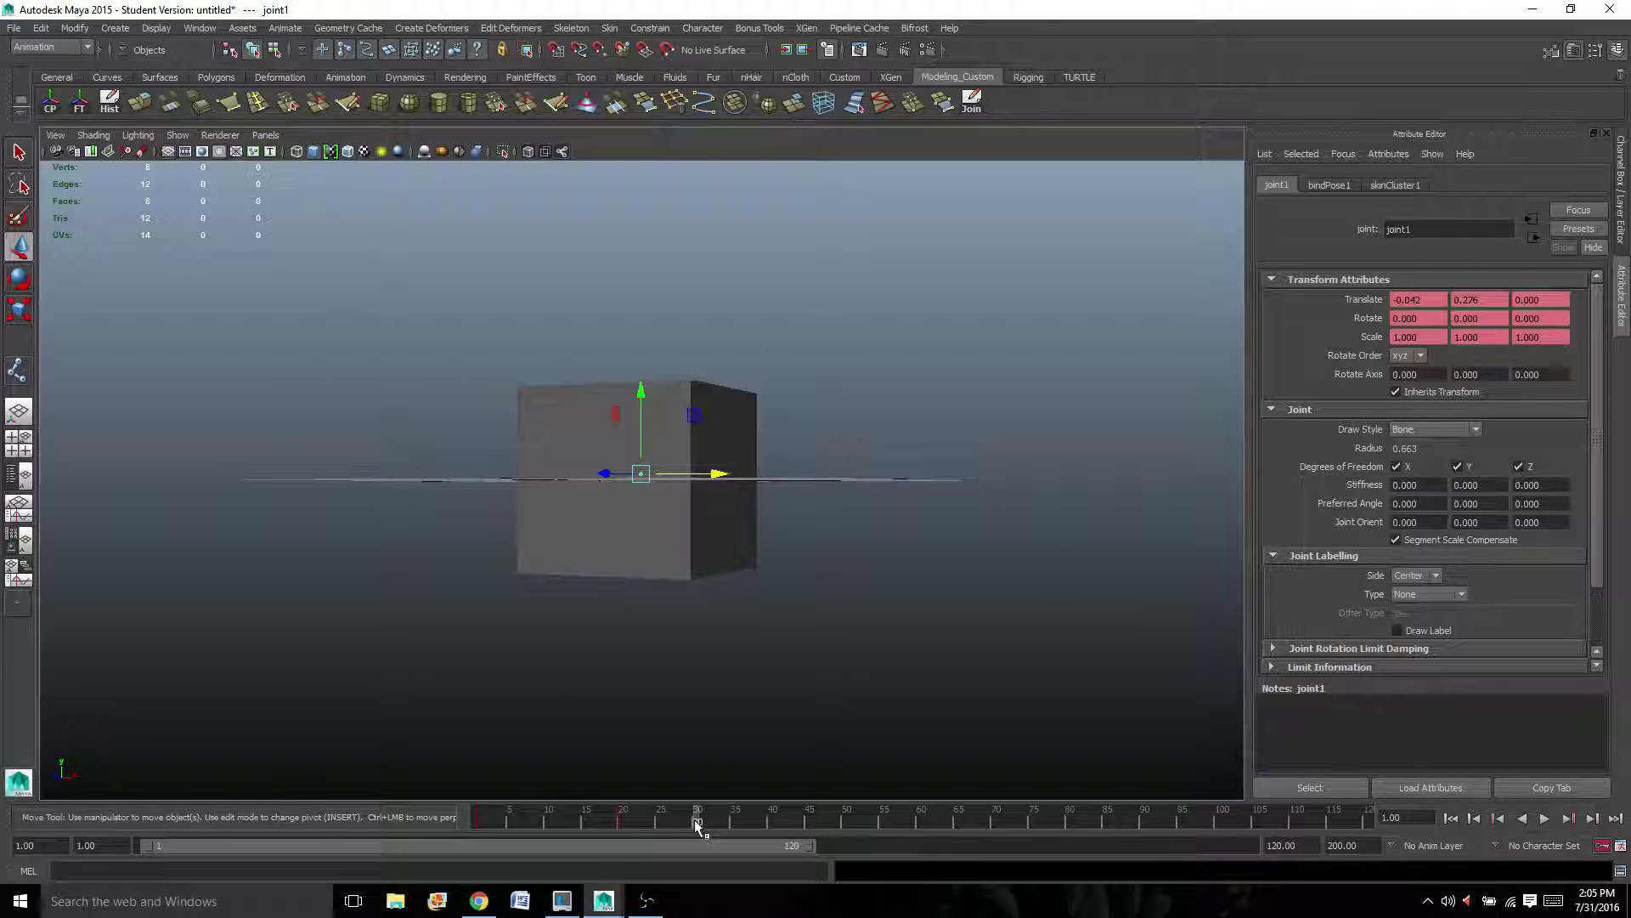
pyautogui.press('s')
pyautogui.hotkey('alt', 'v')
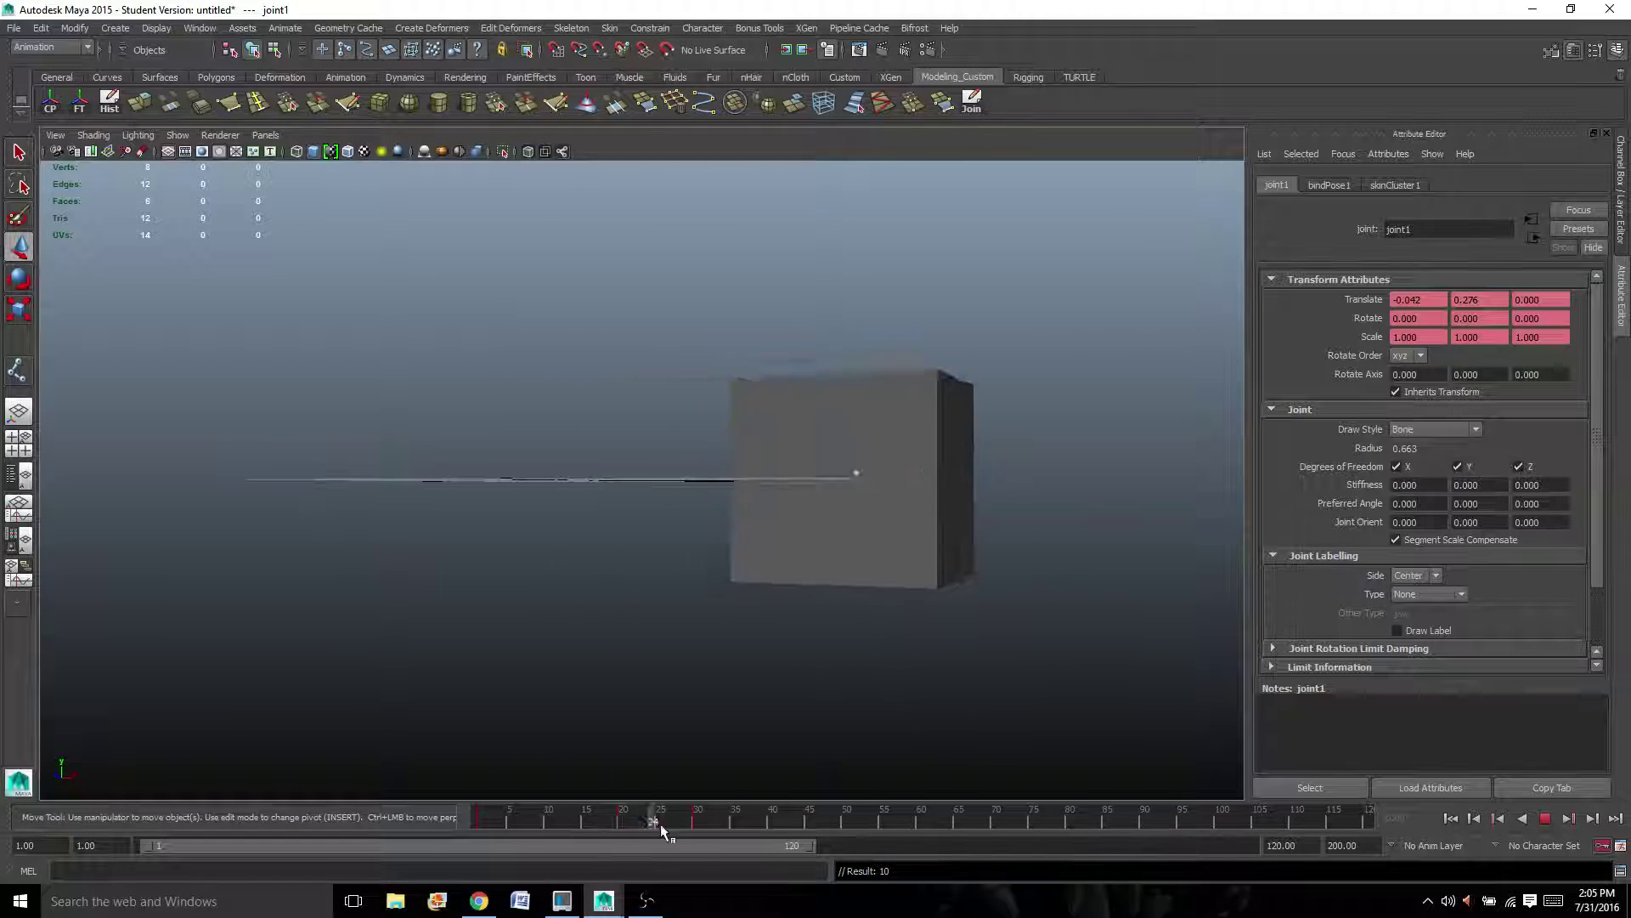
pyautogui.click(696, 825)
# At frame 50, raise the joint along Y to about 19
pyautogui.keyDown('alt'); pyautogui.moveTo(663, 594); pyautogui.dragTo(621, 628); pyautogui.keyUp('alt')
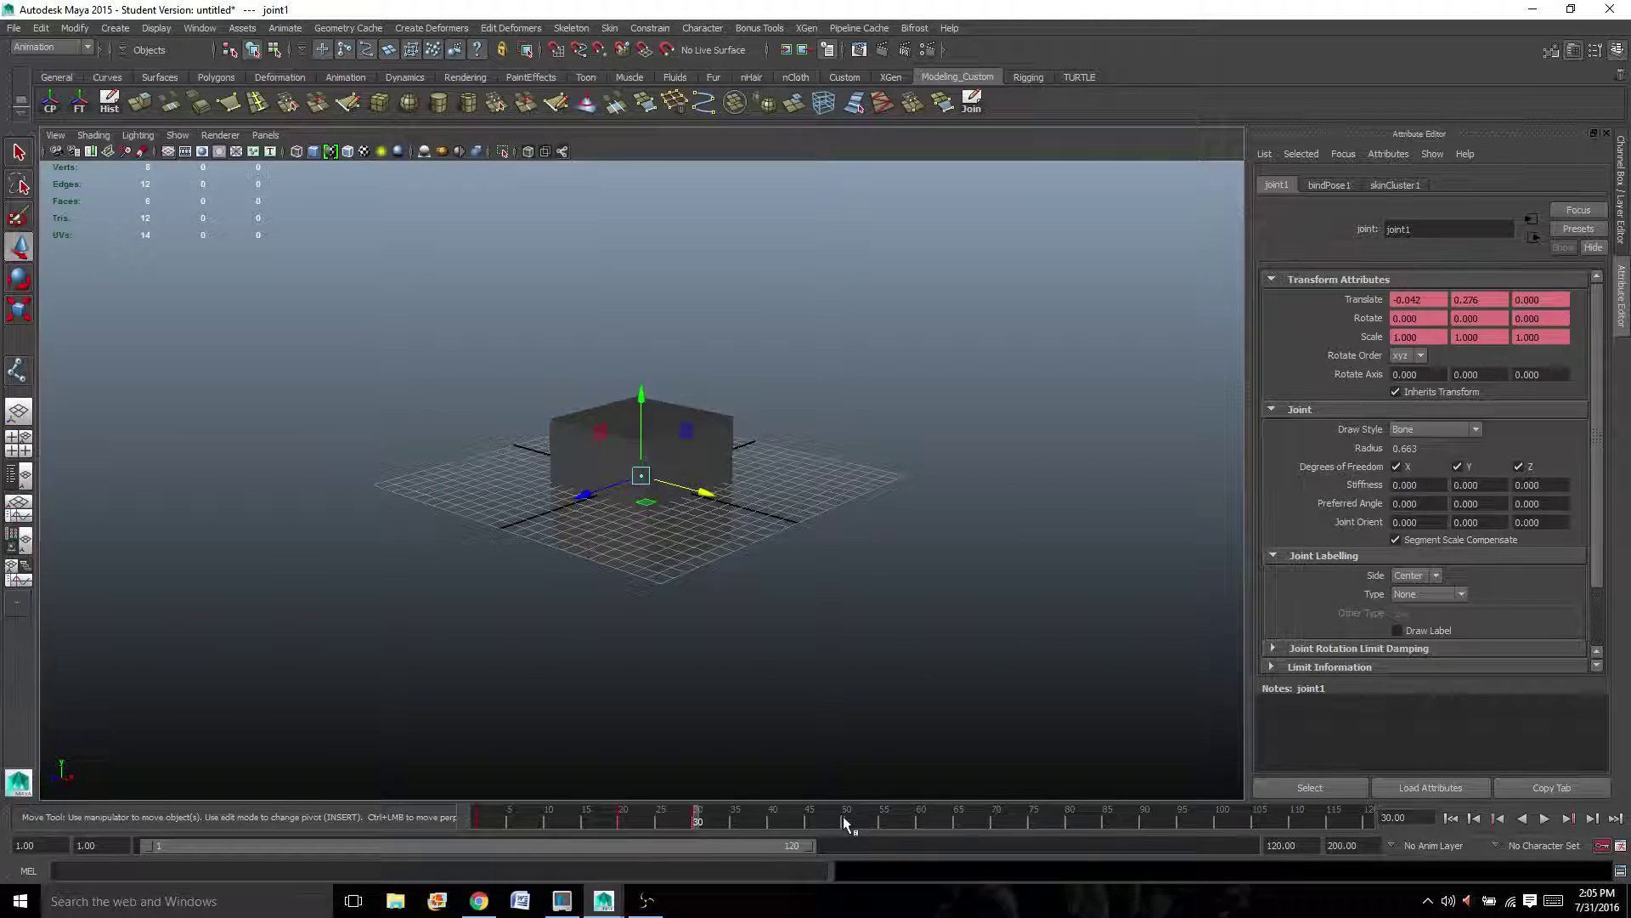
pyautogui.hotkey('alt', 'v')
pyautogui.click(842, 818)
pyautogui.moveTo(645, 414); pyautogui.dragTo(605, 84)
pyautogui.keyDown('alt'); pyautogui.moveTo(560, 304); pyautogui.dragTo(540, 413, button='middle'); pyautogui.keyUp('alt')
# Rotate the raised joint about the Y axis to about 280 degrees at frame 50
pyautogui.press('e')
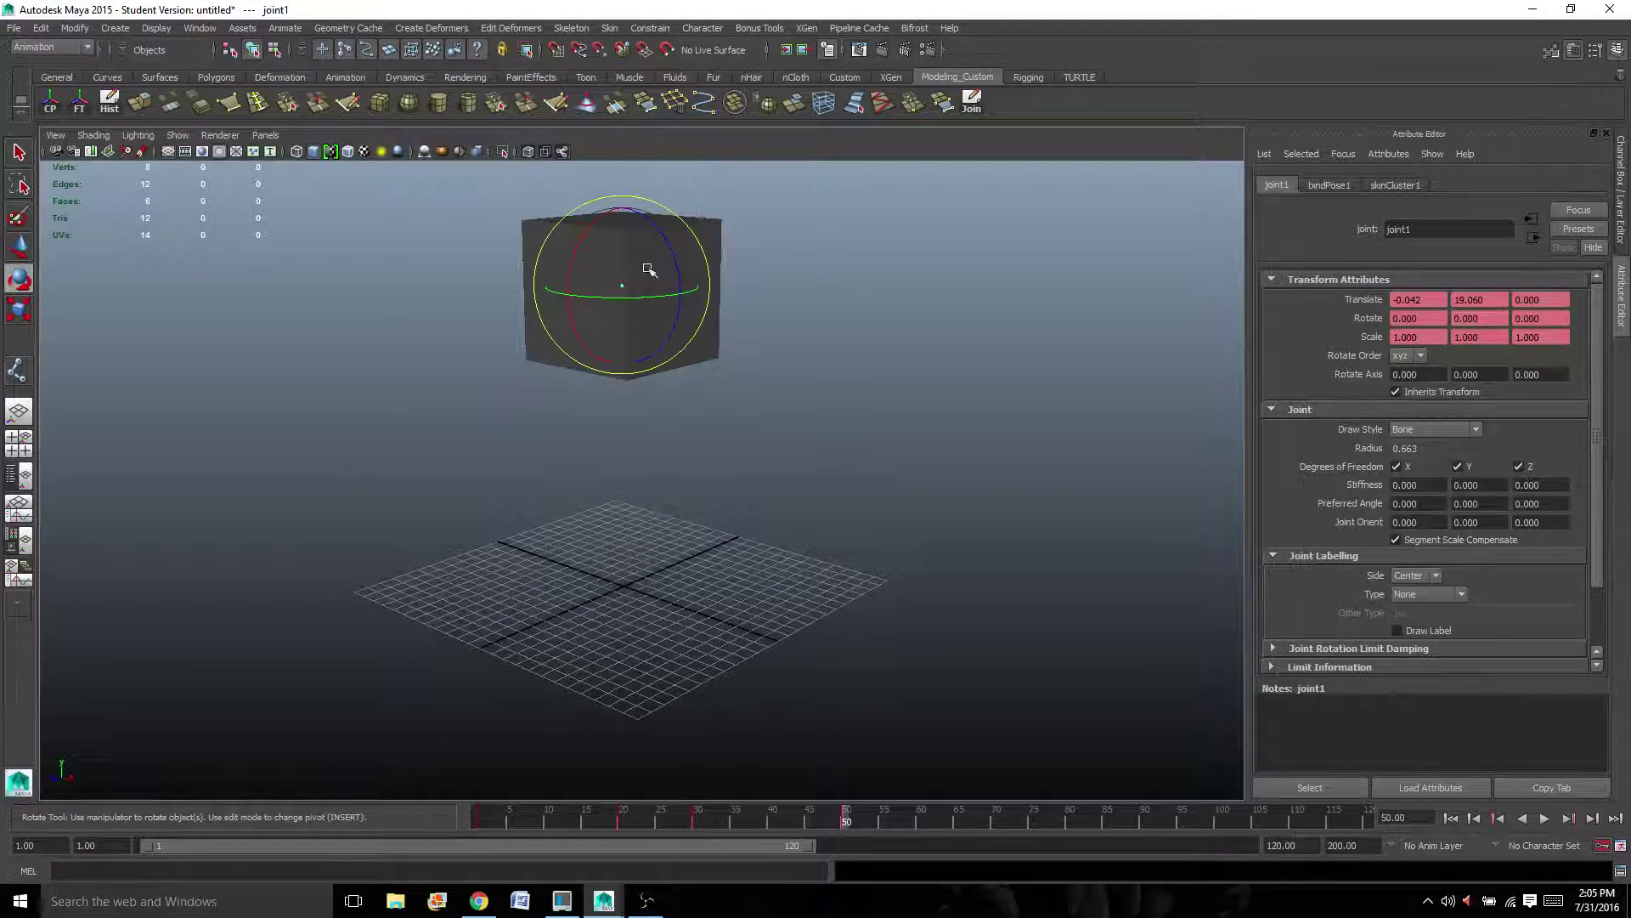
pyautogui.moveTo(620, 286); pyautogui.dragTo(844, 247)
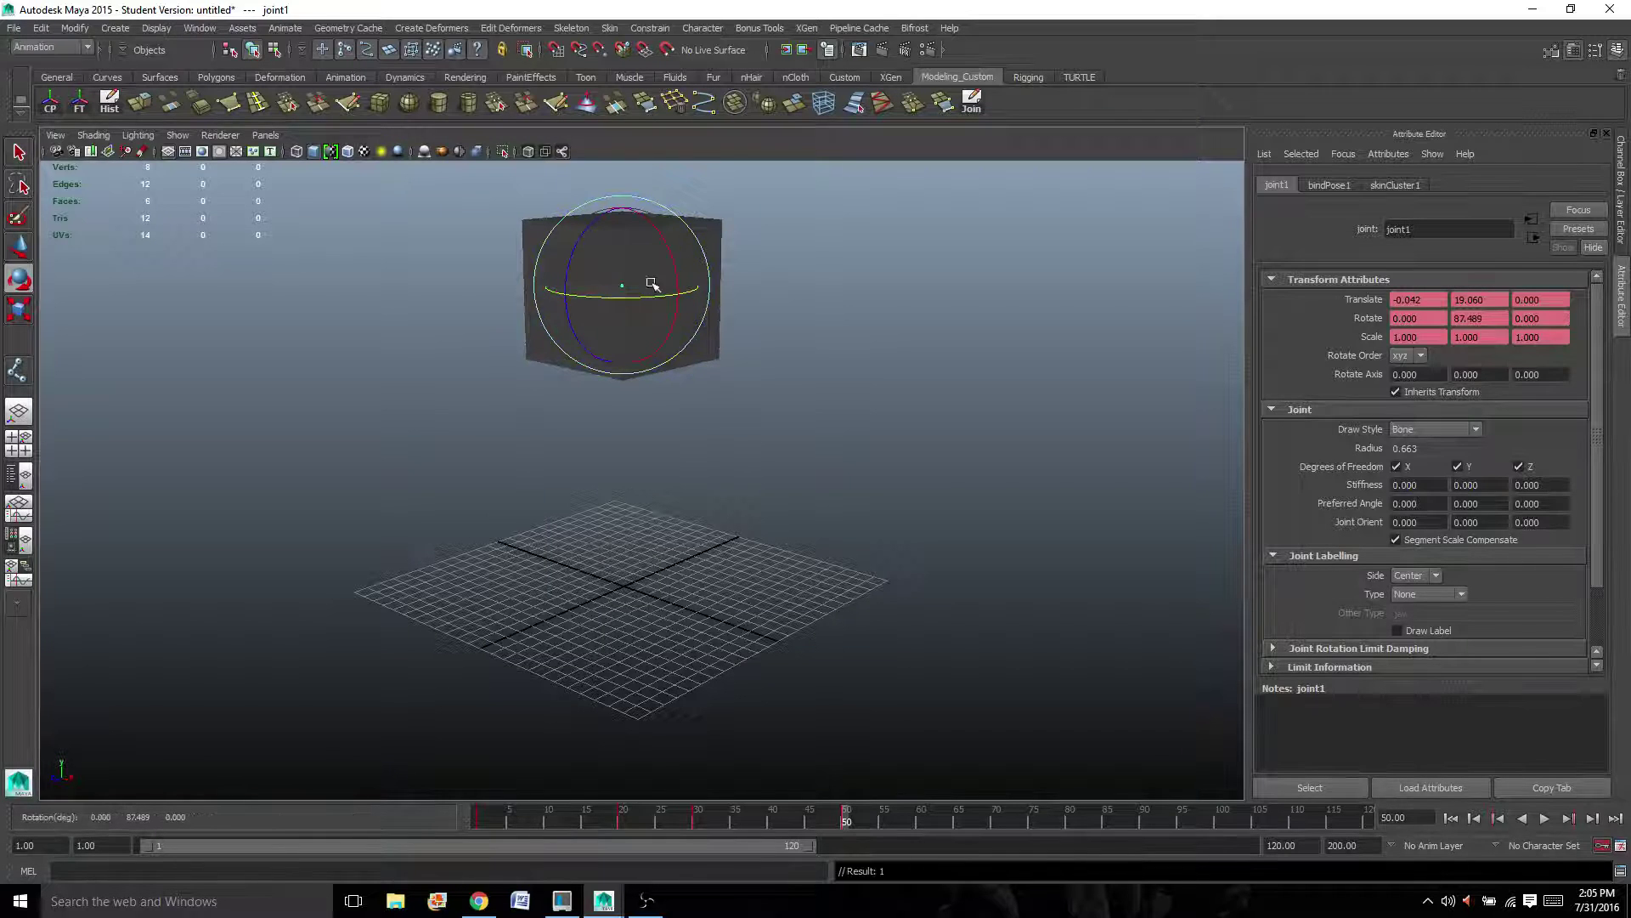
pyautogui.moveTo(600, 299); pyautogui.dragTo(717, 295)
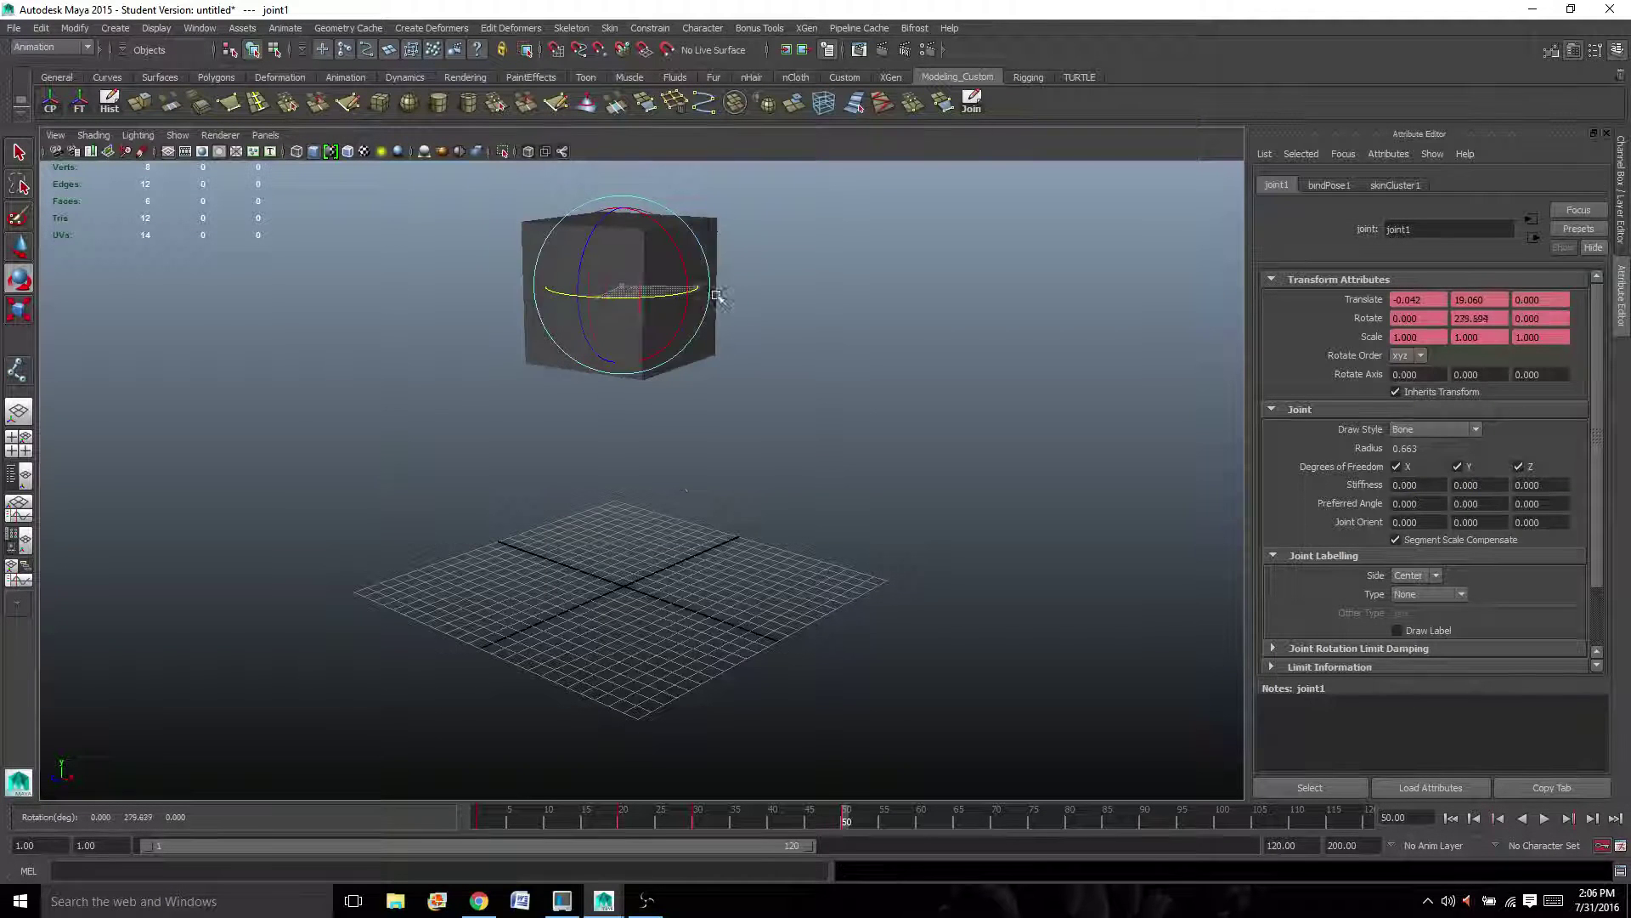
# Copy the joint's frame 30 pose to frame 70 as a keyframe and review the animation from frame 1
pyautogui.click(697, 821)
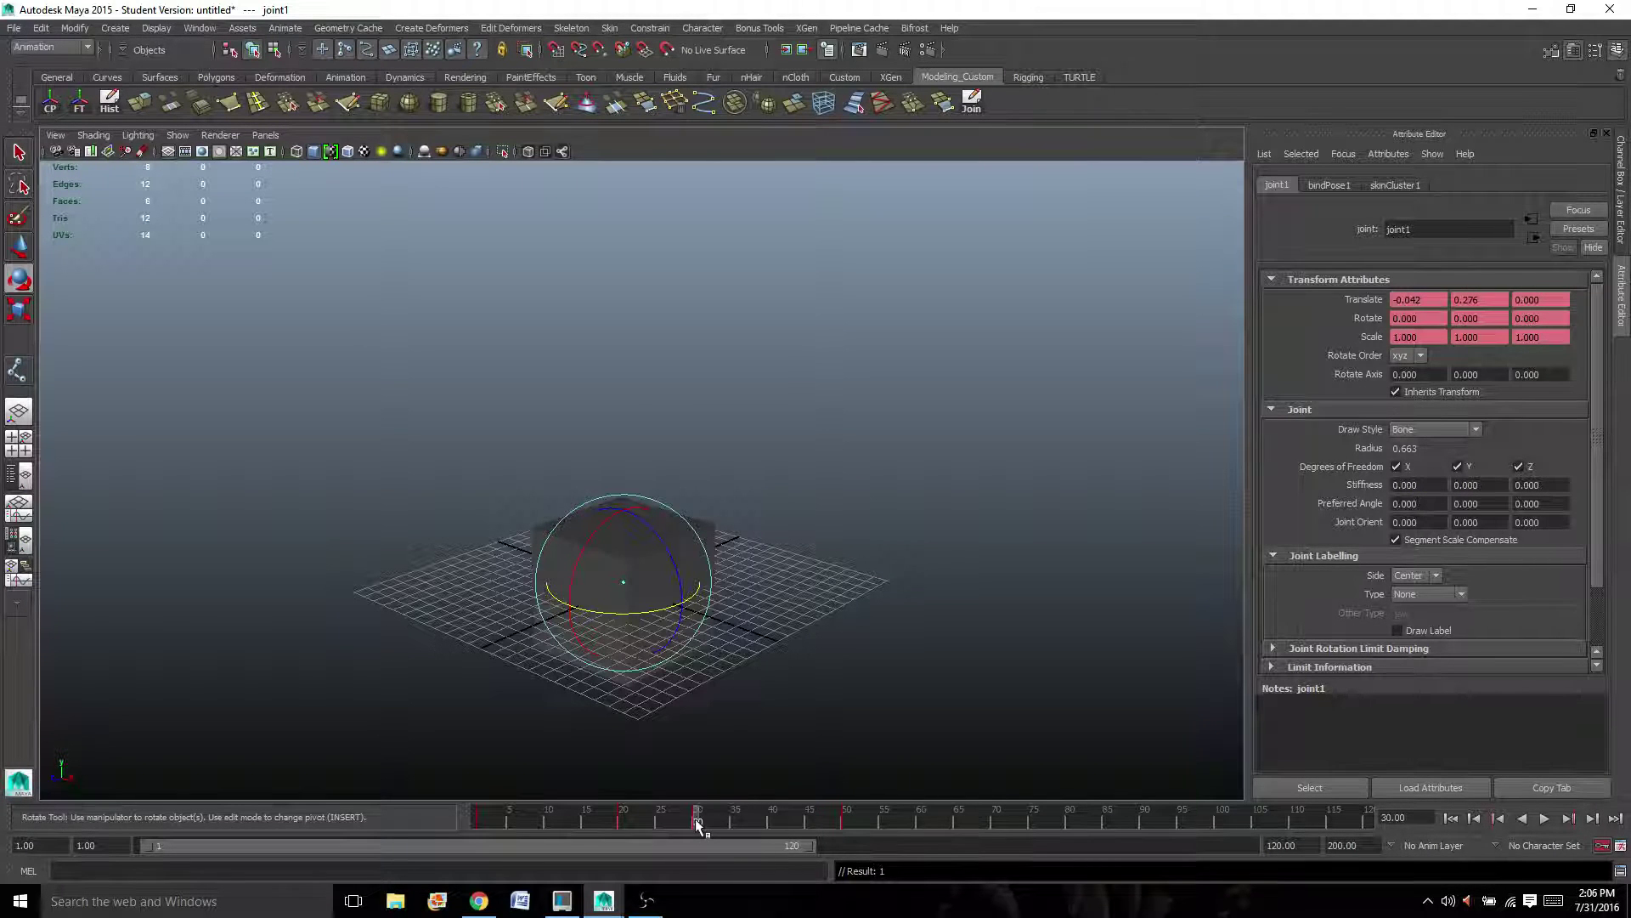
pyautogui.click(996, 821)
pyautogui.moveTo(695, 821); pyautogui.dragTo(474, 853)
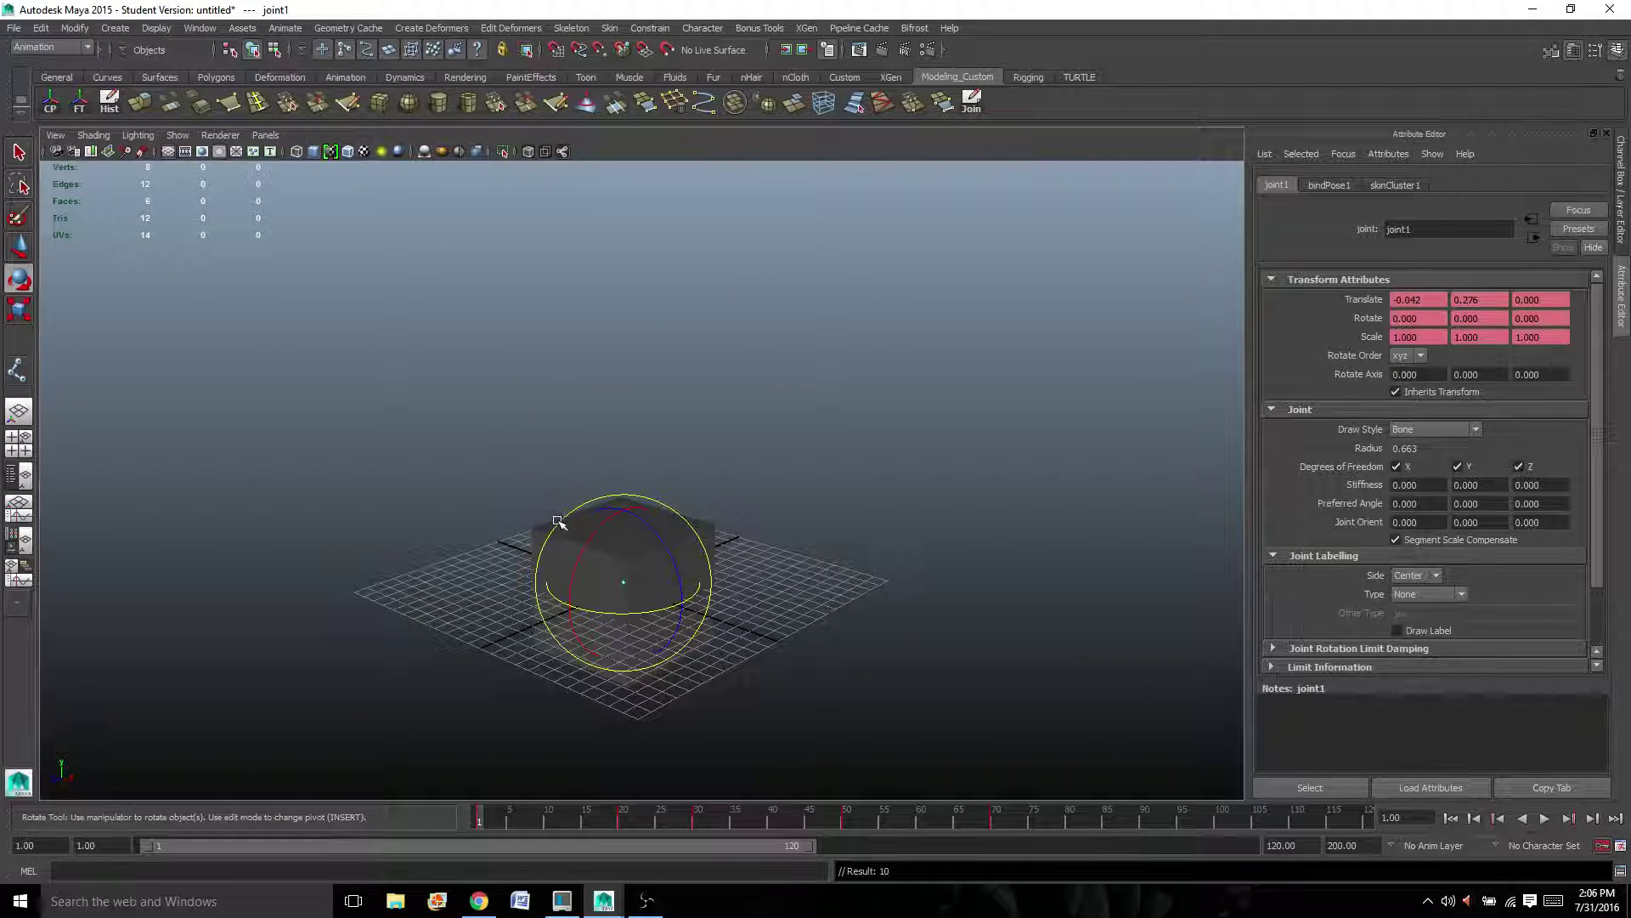
pyautogui.scroll(-3, 557, 522)
pyautogui.scroll(4, 555, 521)
pyautogui.keyDown('alt'); pyautogui.moveTo(563, 542); pyautogui.dragTo(712, 472, button='middle'); pyautogui.keyUp('alt')
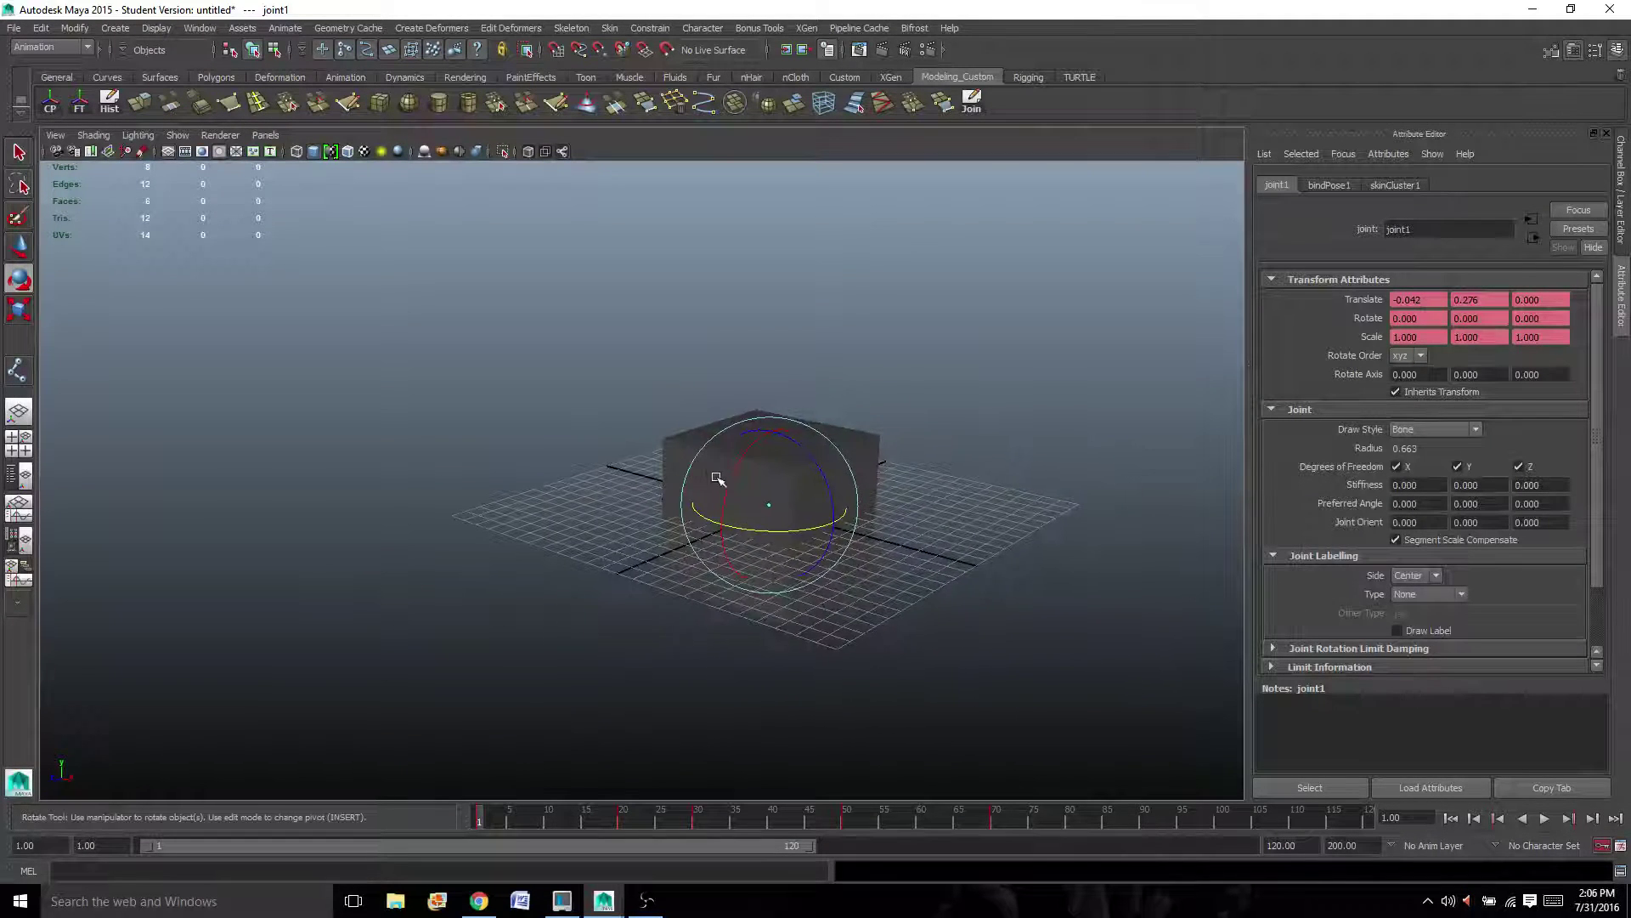
# Create a character set named Box for the selected joint, including all keyable attributes
pyautogui.keyDown('alt'); pyautogui.moveTo(714, 475); pyautogui.dragTo(638, 456); pyautogui.keyUp('alt')
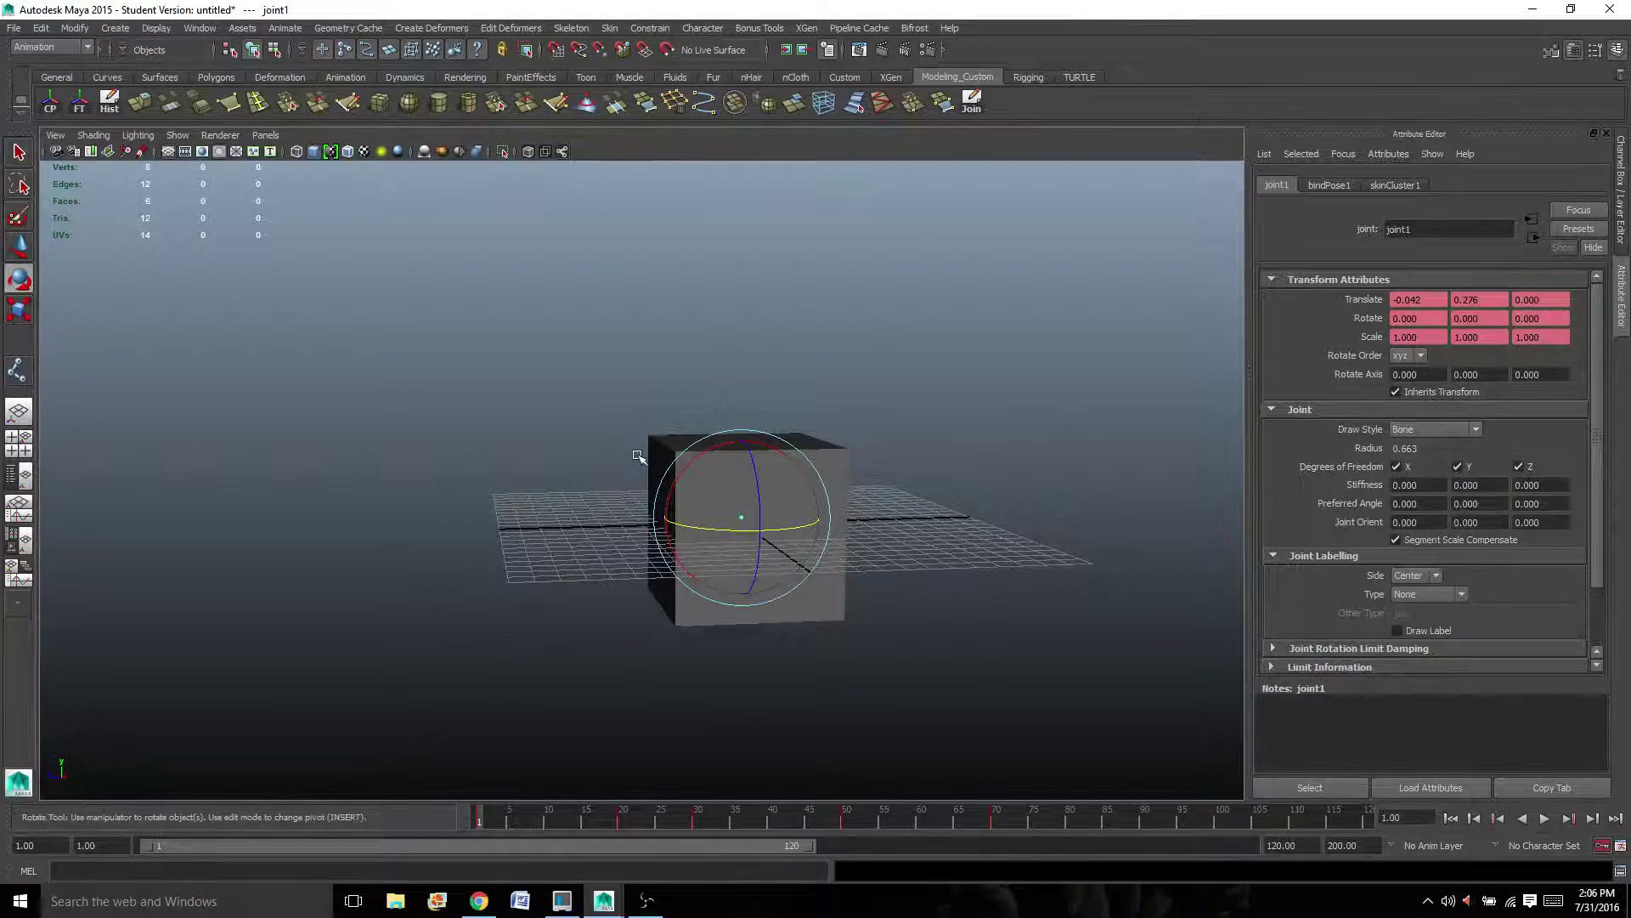
pyautogui.scroll(6, 638, 456)
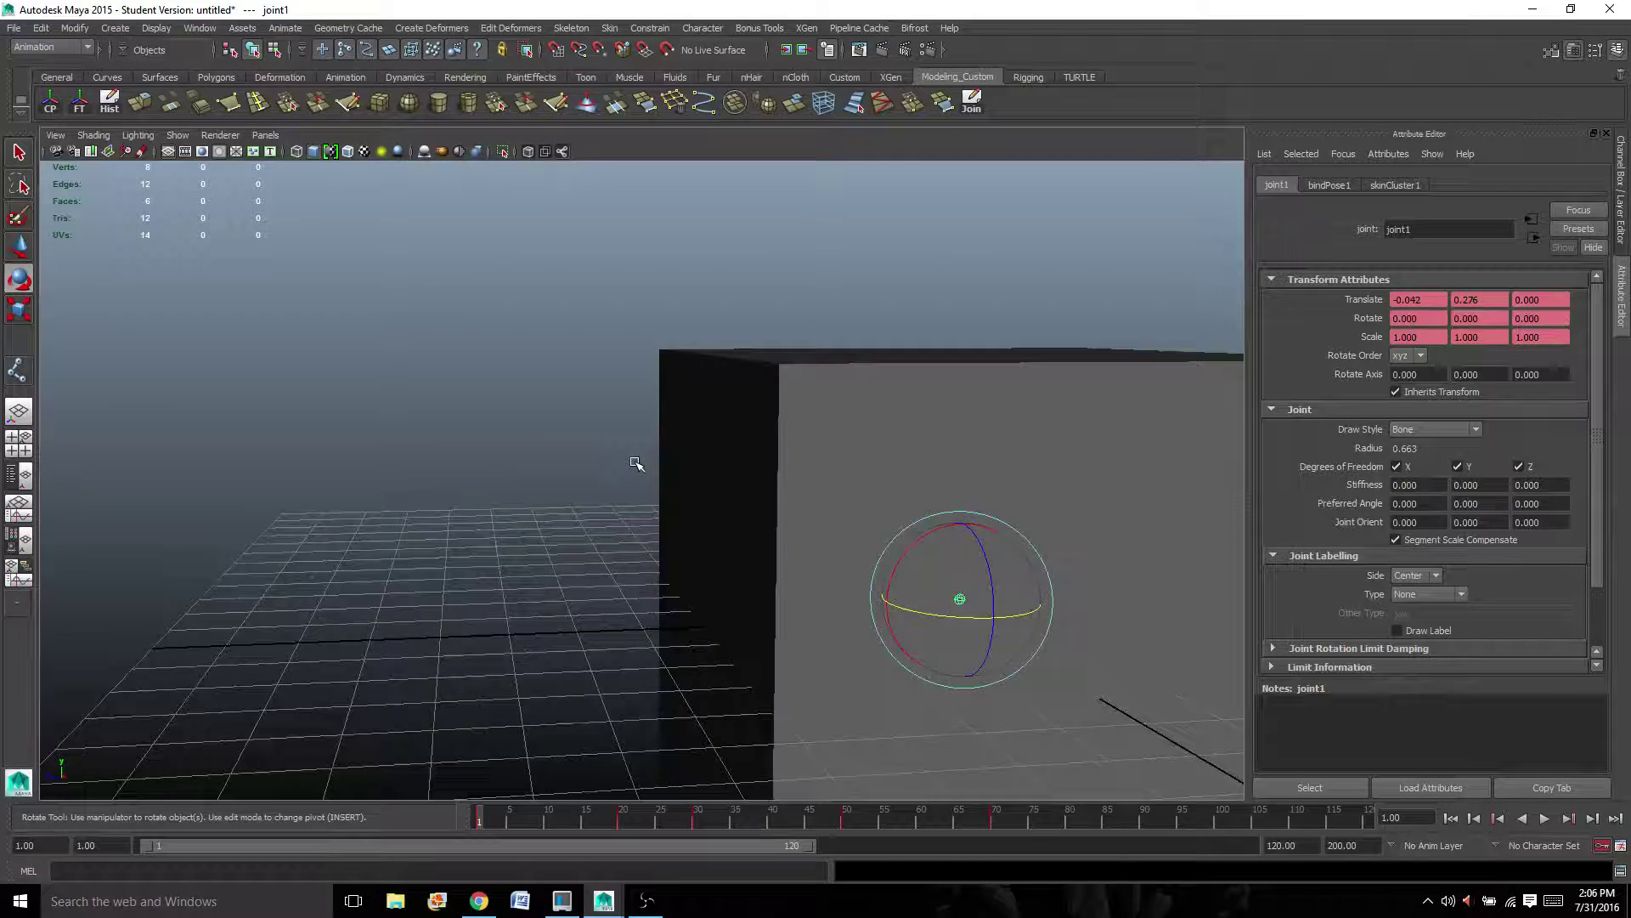
pyautogui.scroll(-2, 637, 461)
pyautogui.keyDown('alt'); pyautogui.moveTo(627, 476); pyautogui.dragTo(264, 412, button='middle'); pyautogui.keyUp('alt')
pyautogui.keyDown('alt'); pyautogui.moveTo(536, 430); pyautogui.dragTo(571, 403); pyautogui.keyUp('alt')
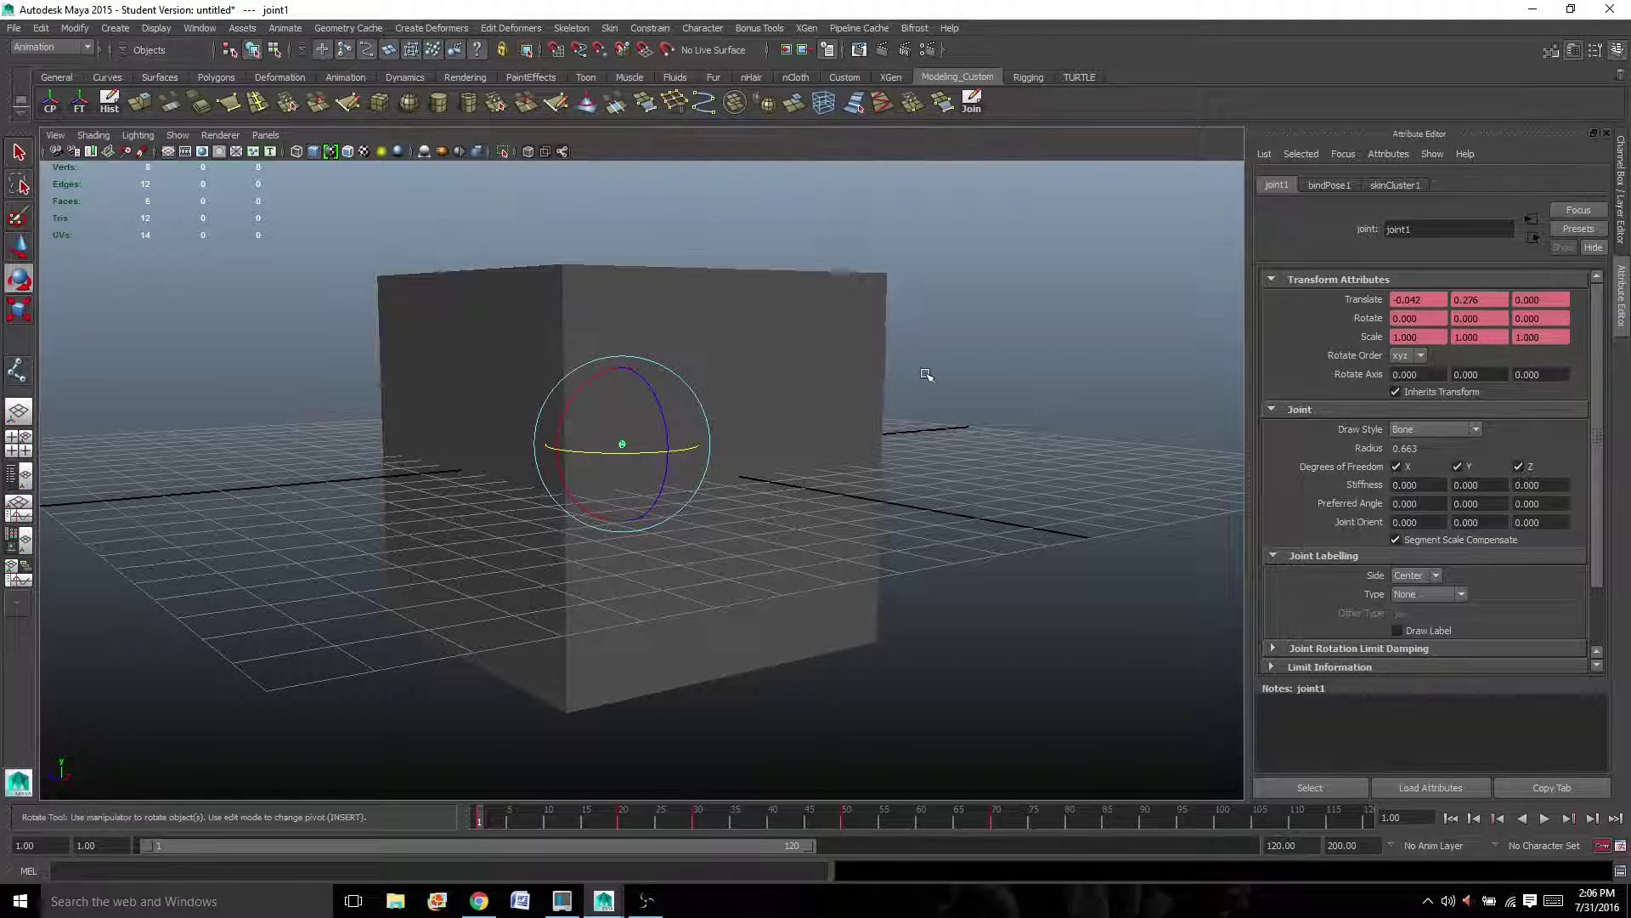
pyautogui.click(704, 28)
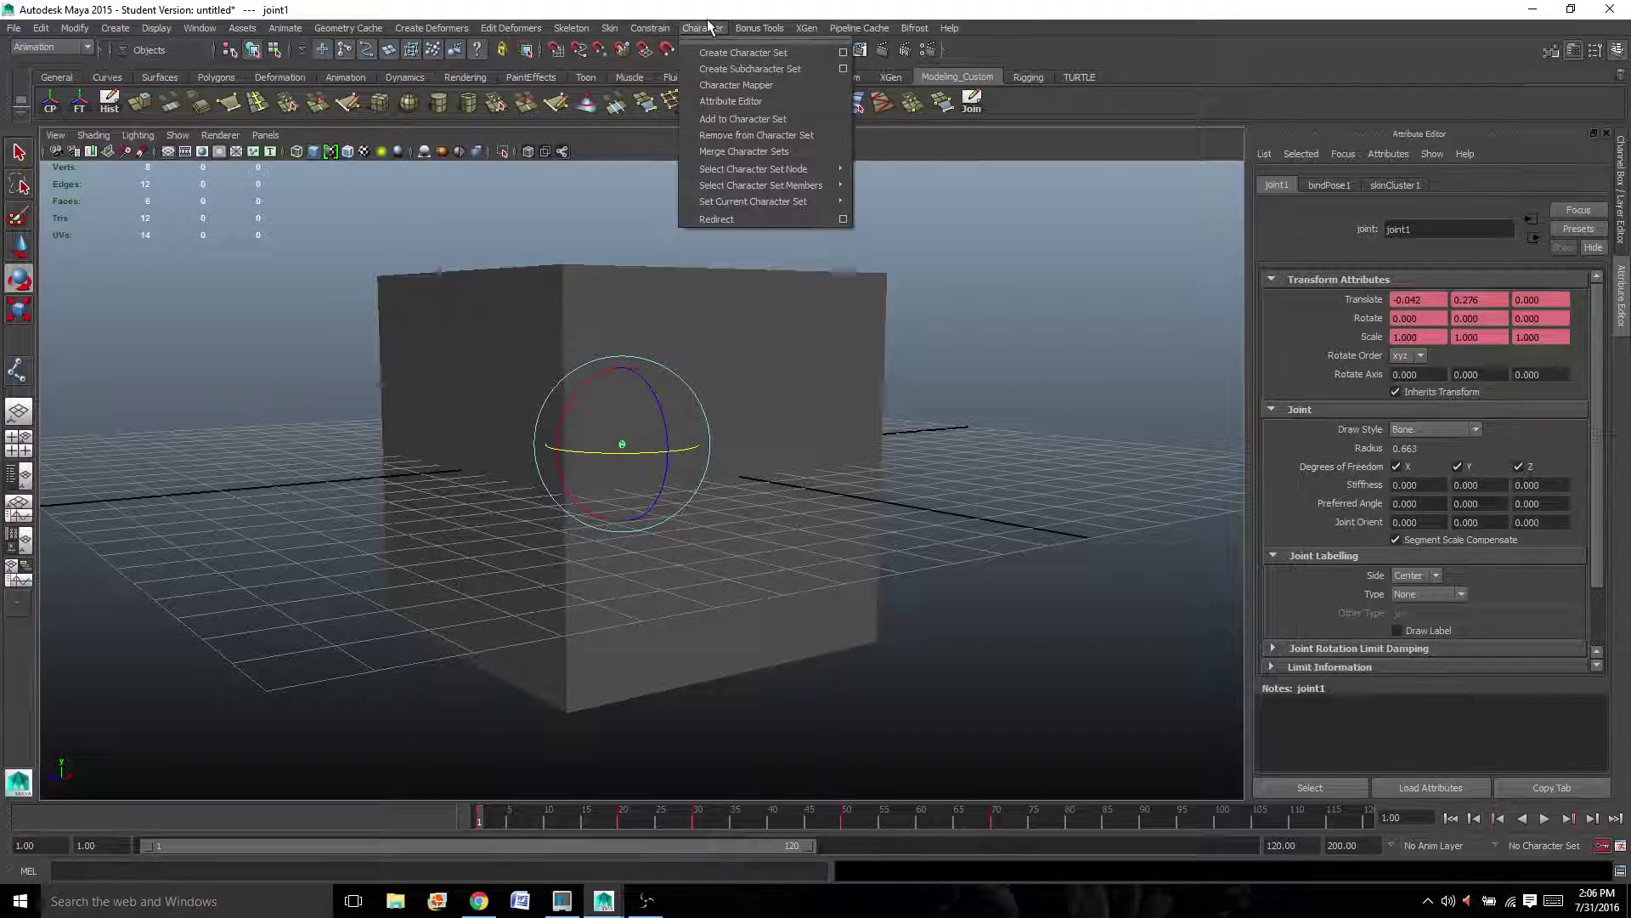
pyautogui.click(845, 51)
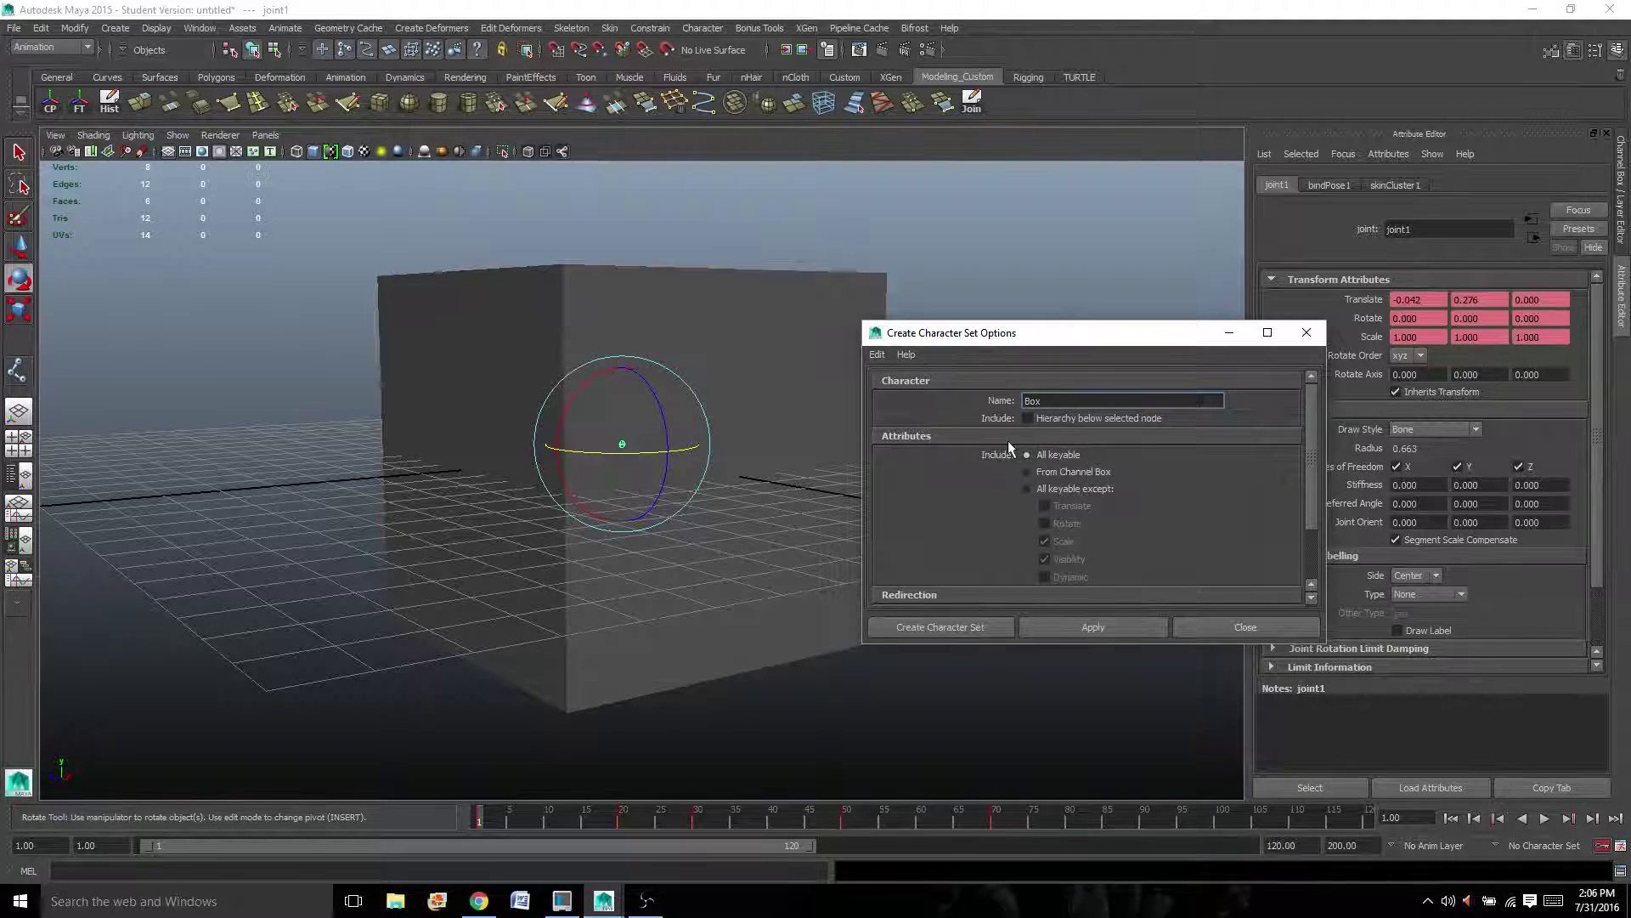
pyautogui.click(1088, 629)
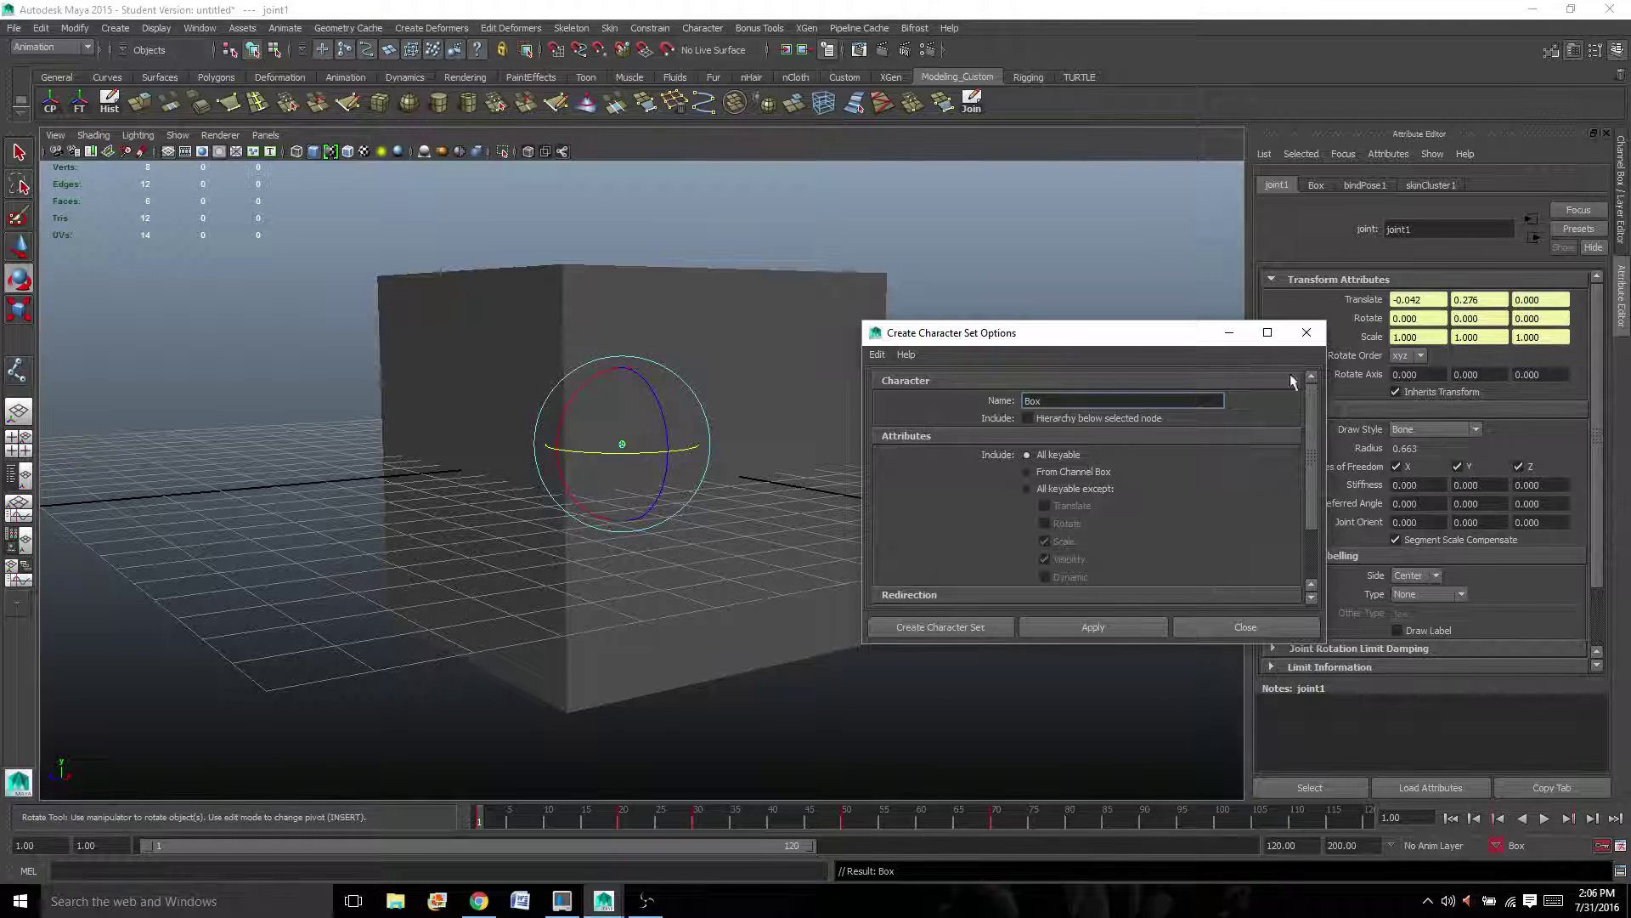
pyautogui.click(1306, 332)
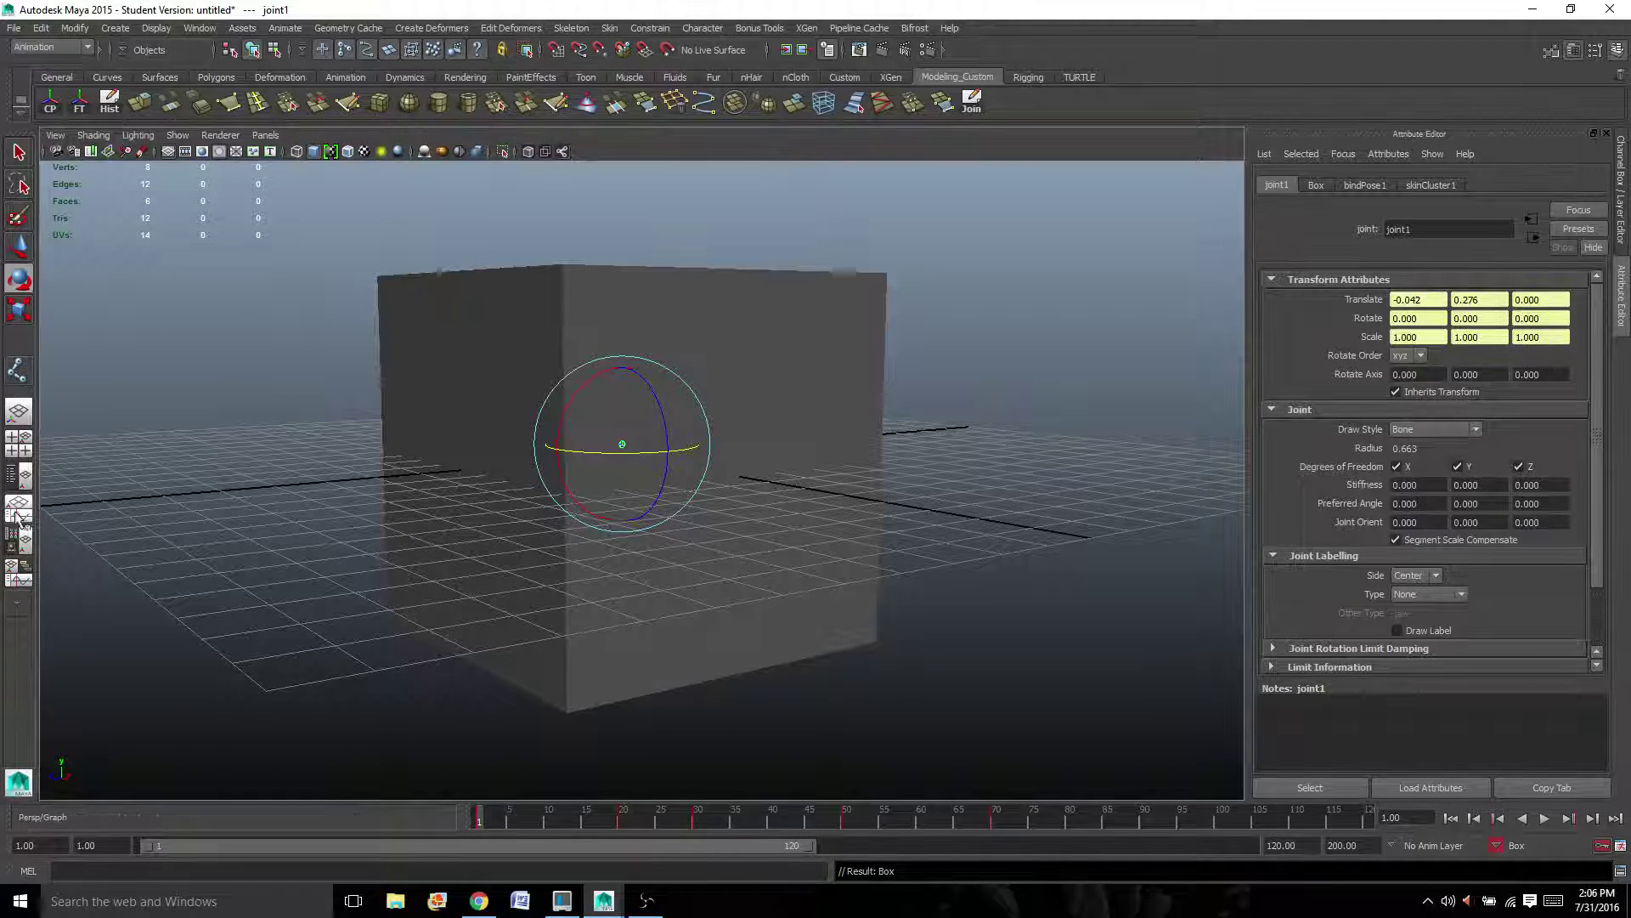
# Show the Outliner, check the joint channels held in the Box character set, and select that set
pyautogui.click(18, 475)
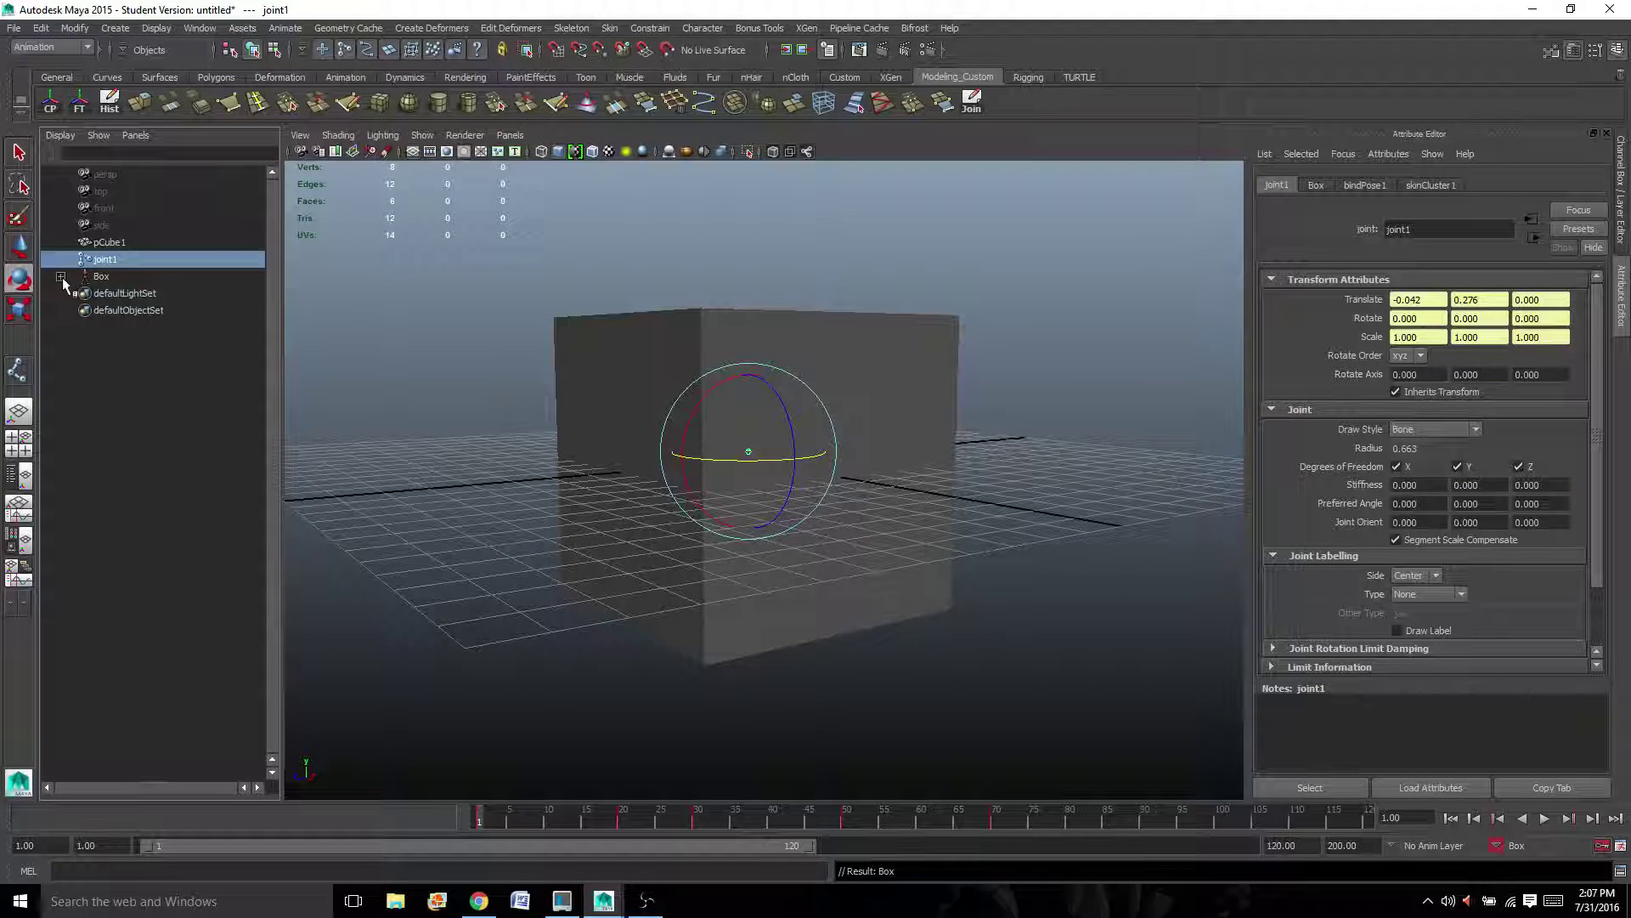
pyautogui.click(60, 276)
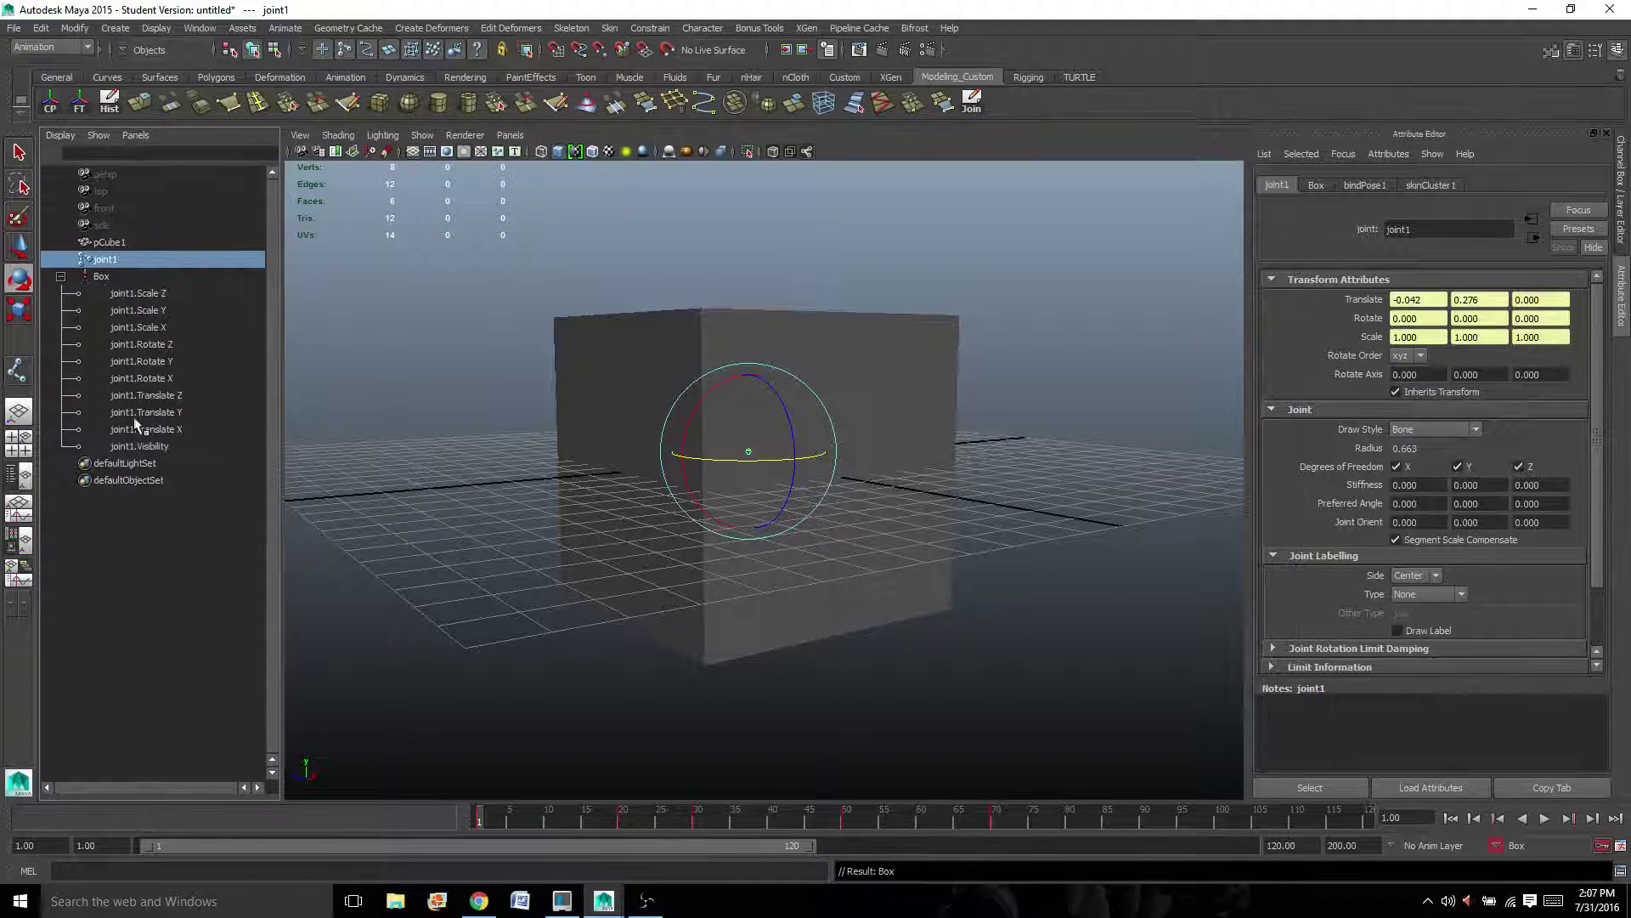
pyautogui.click(60, 276)
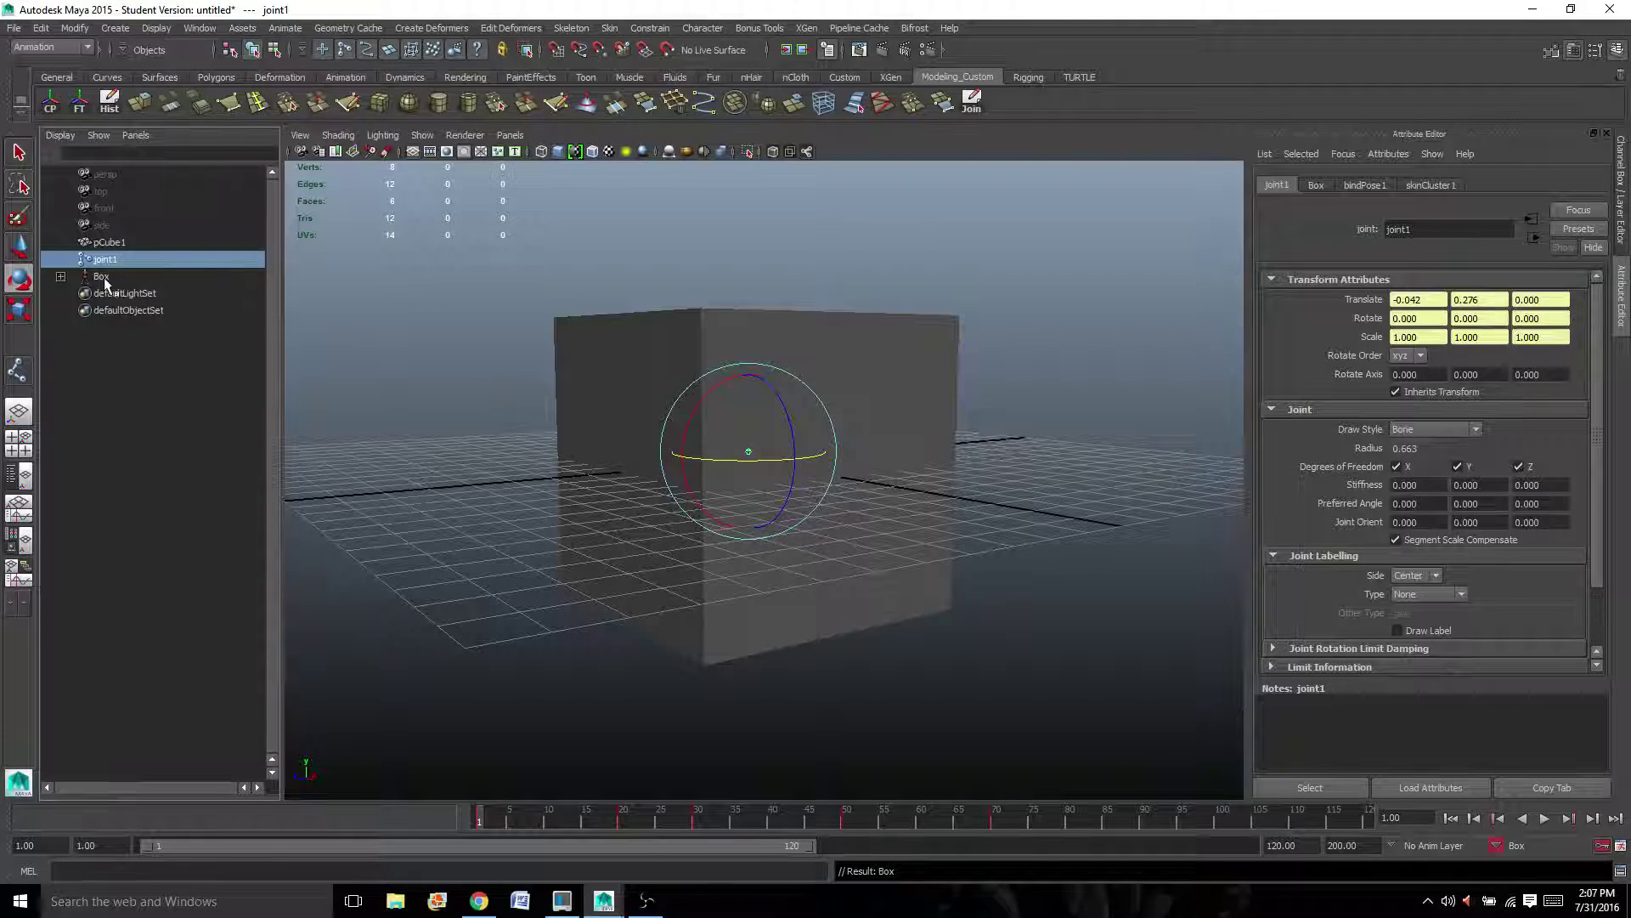
pyautogui.click(102, 277)
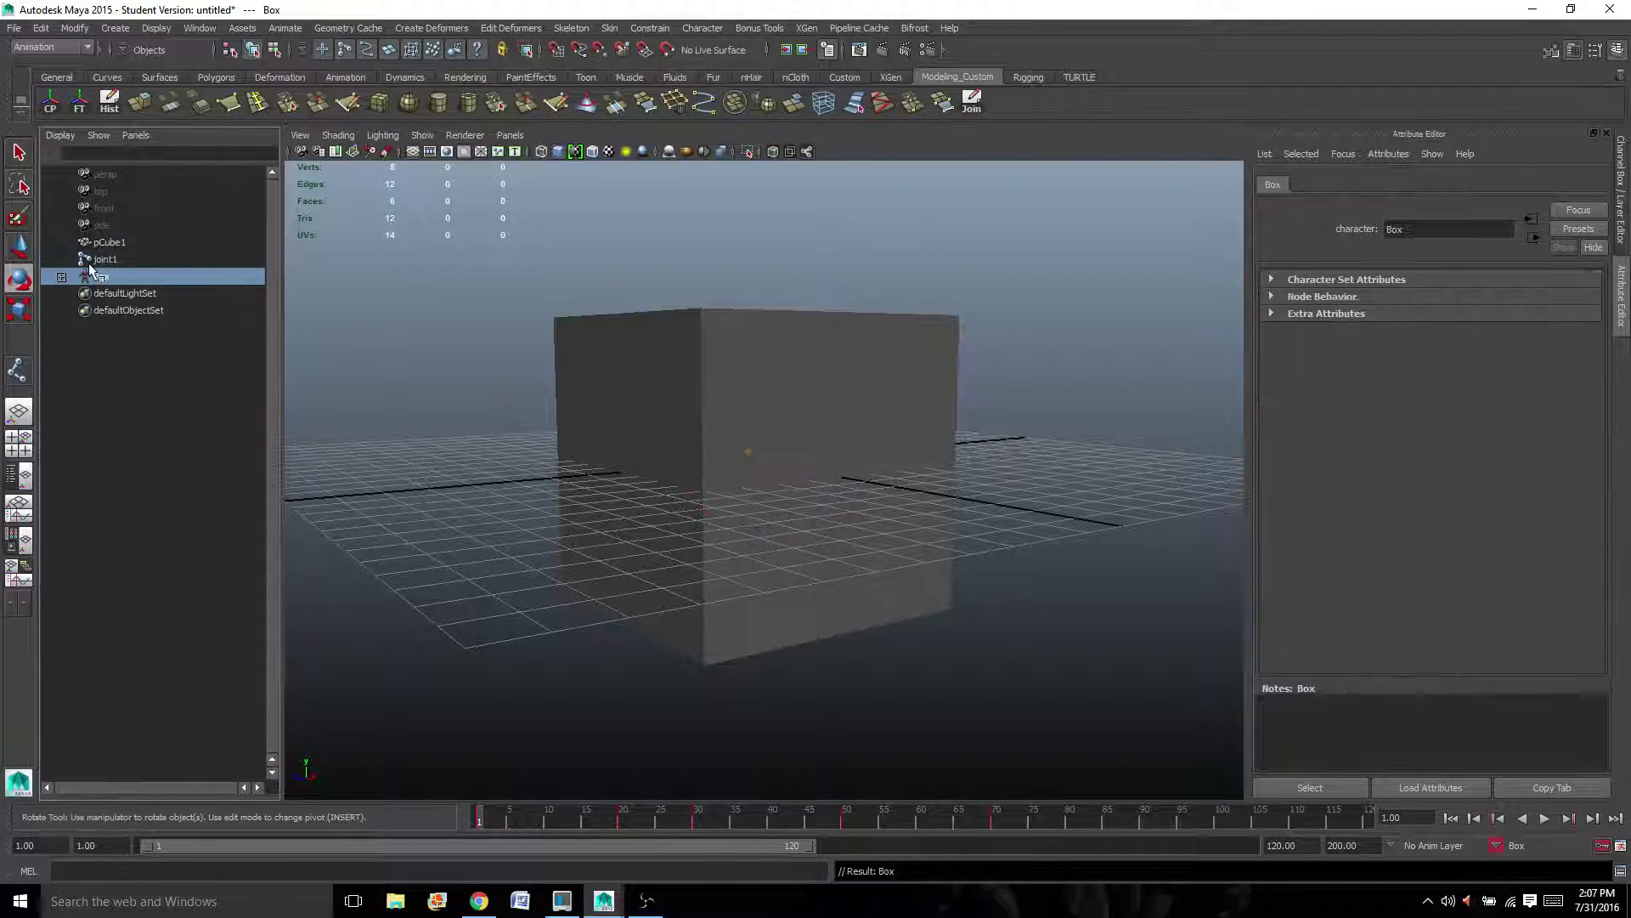
# Show the Trax Editor below the perspective view and load the Box character set into it
pyautogui.click(16, 512)
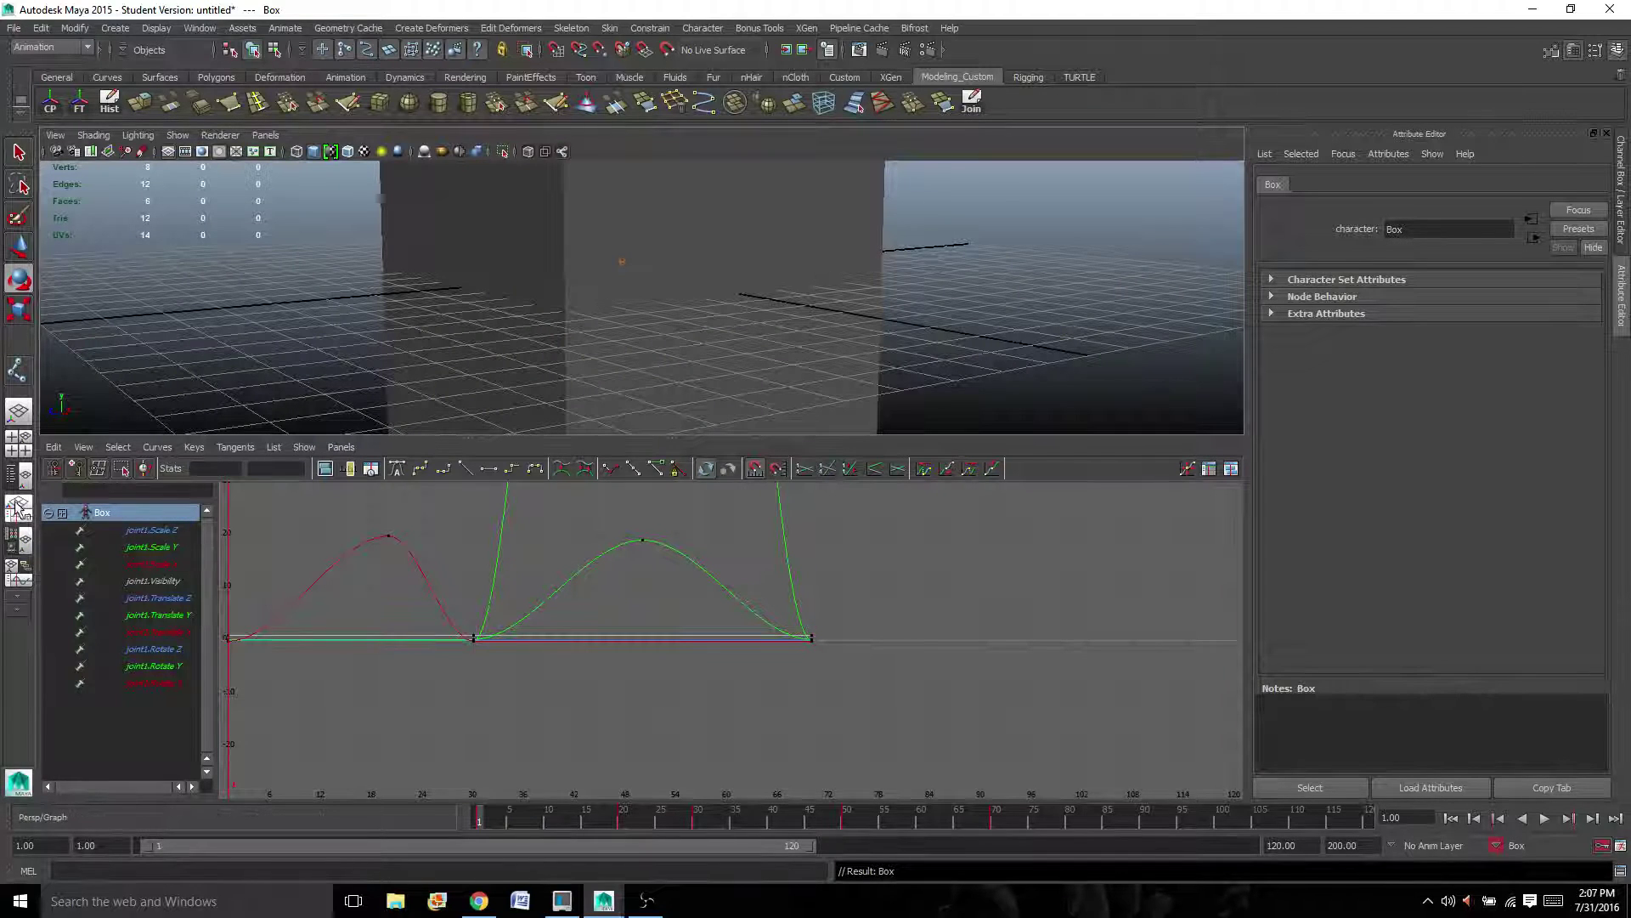
pyautogui.scroll(-5, 363, 300)
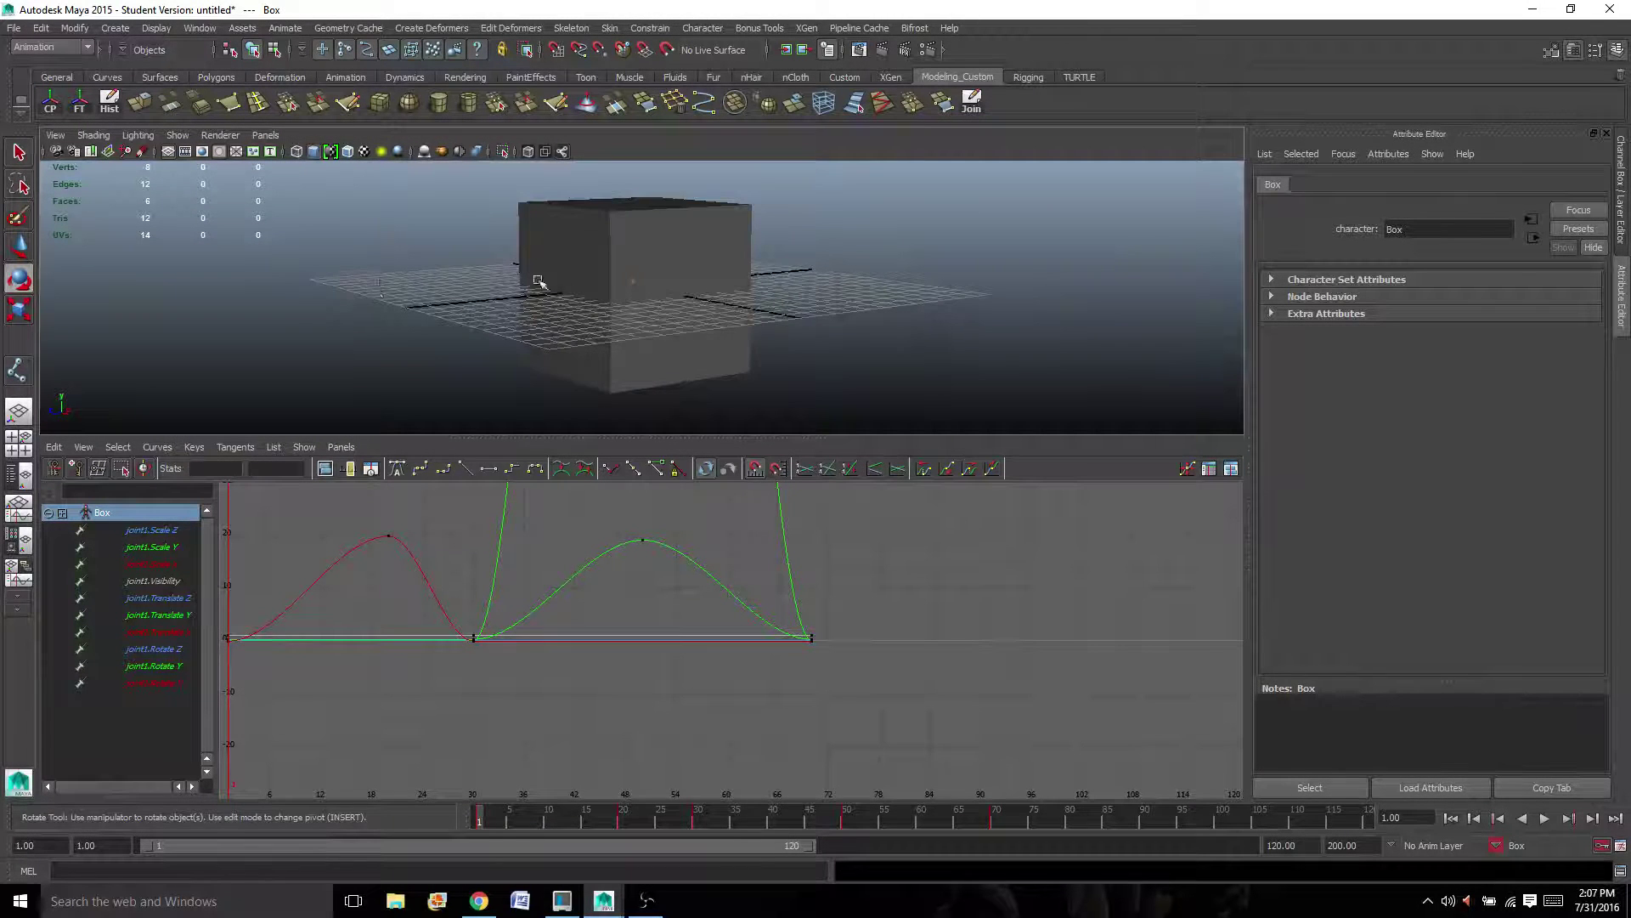
pyautogui.keyDown('alt'); pyautogui.moveTo(539, 281); pyautogui.dragTo(525, 319); pyautogui.keyUp('alt')
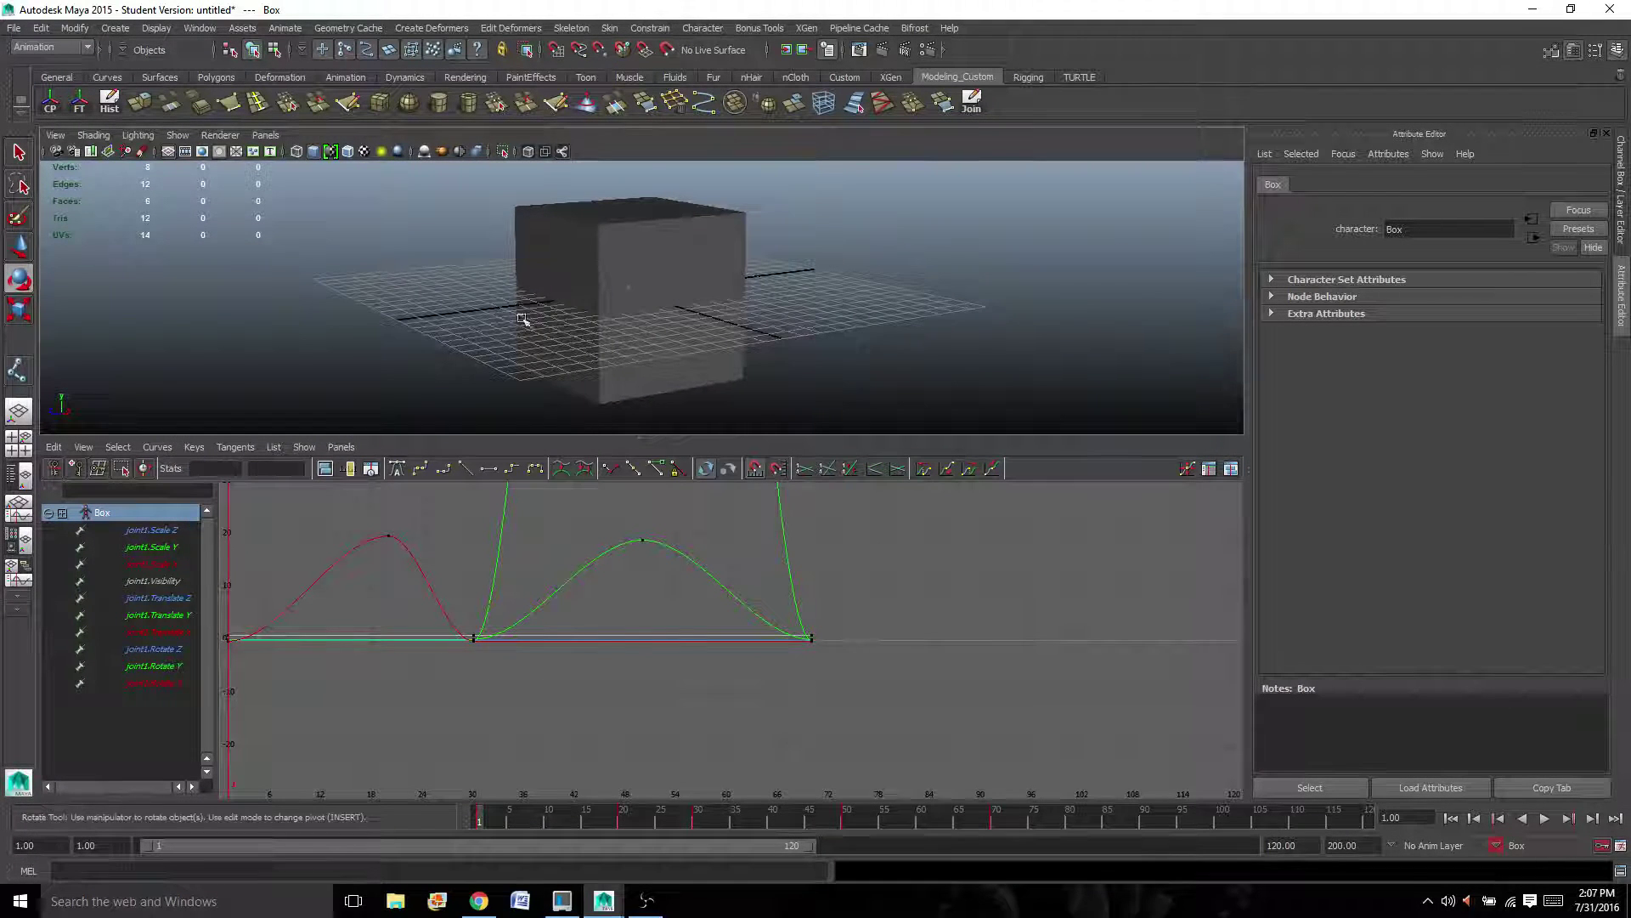
pyautogui.click(341, 447)
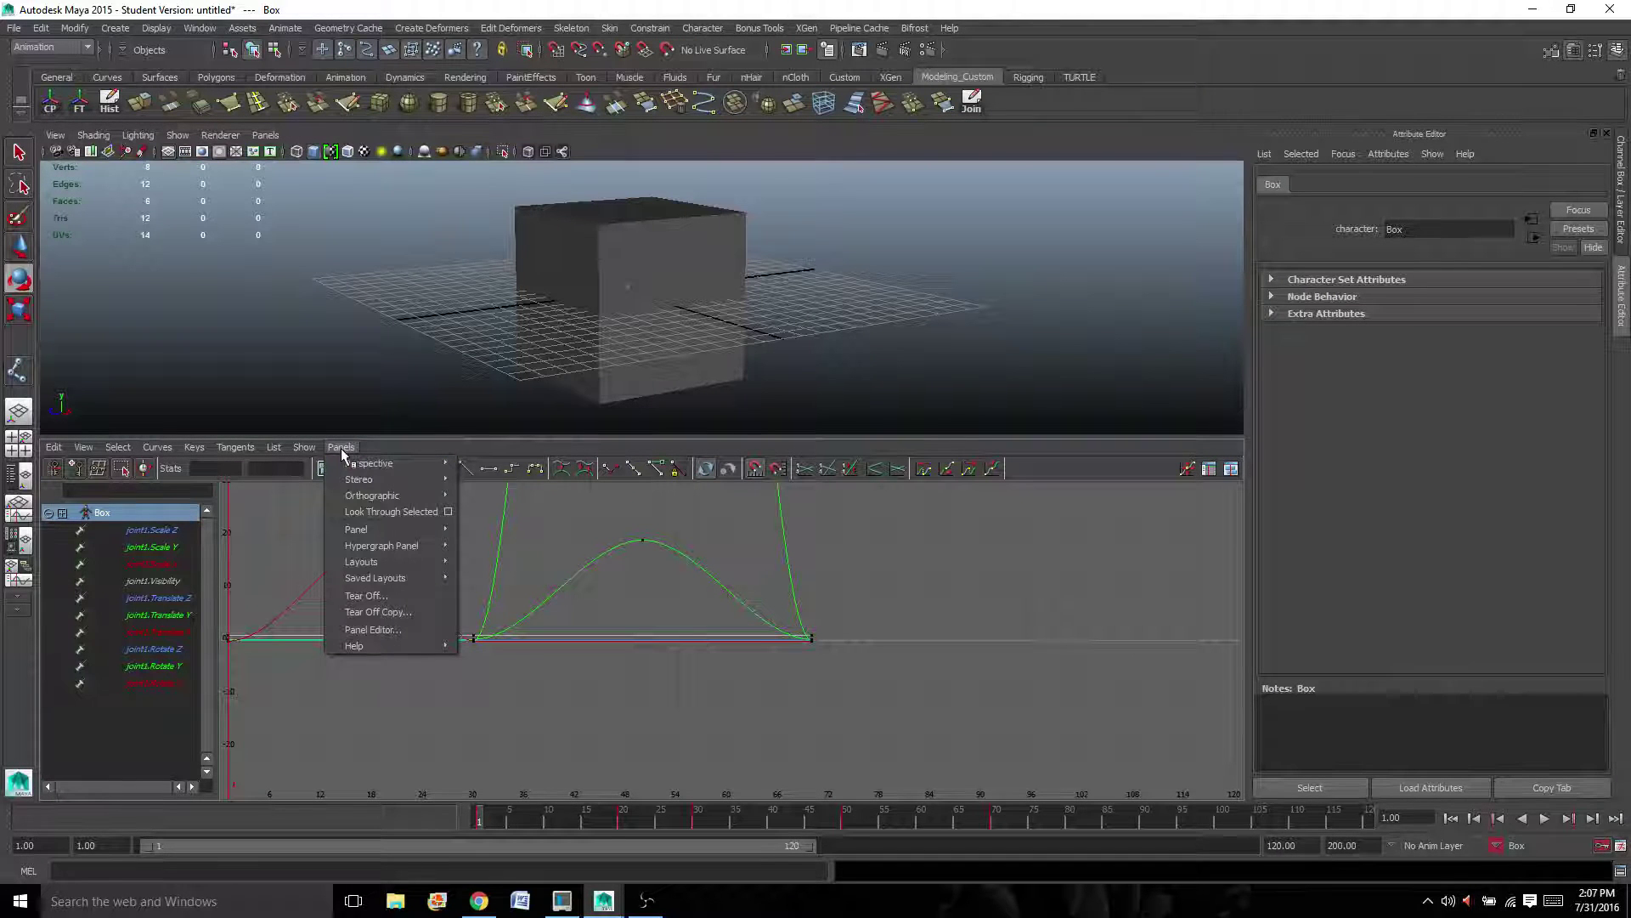
pyautogui.moveTo(376, 536)
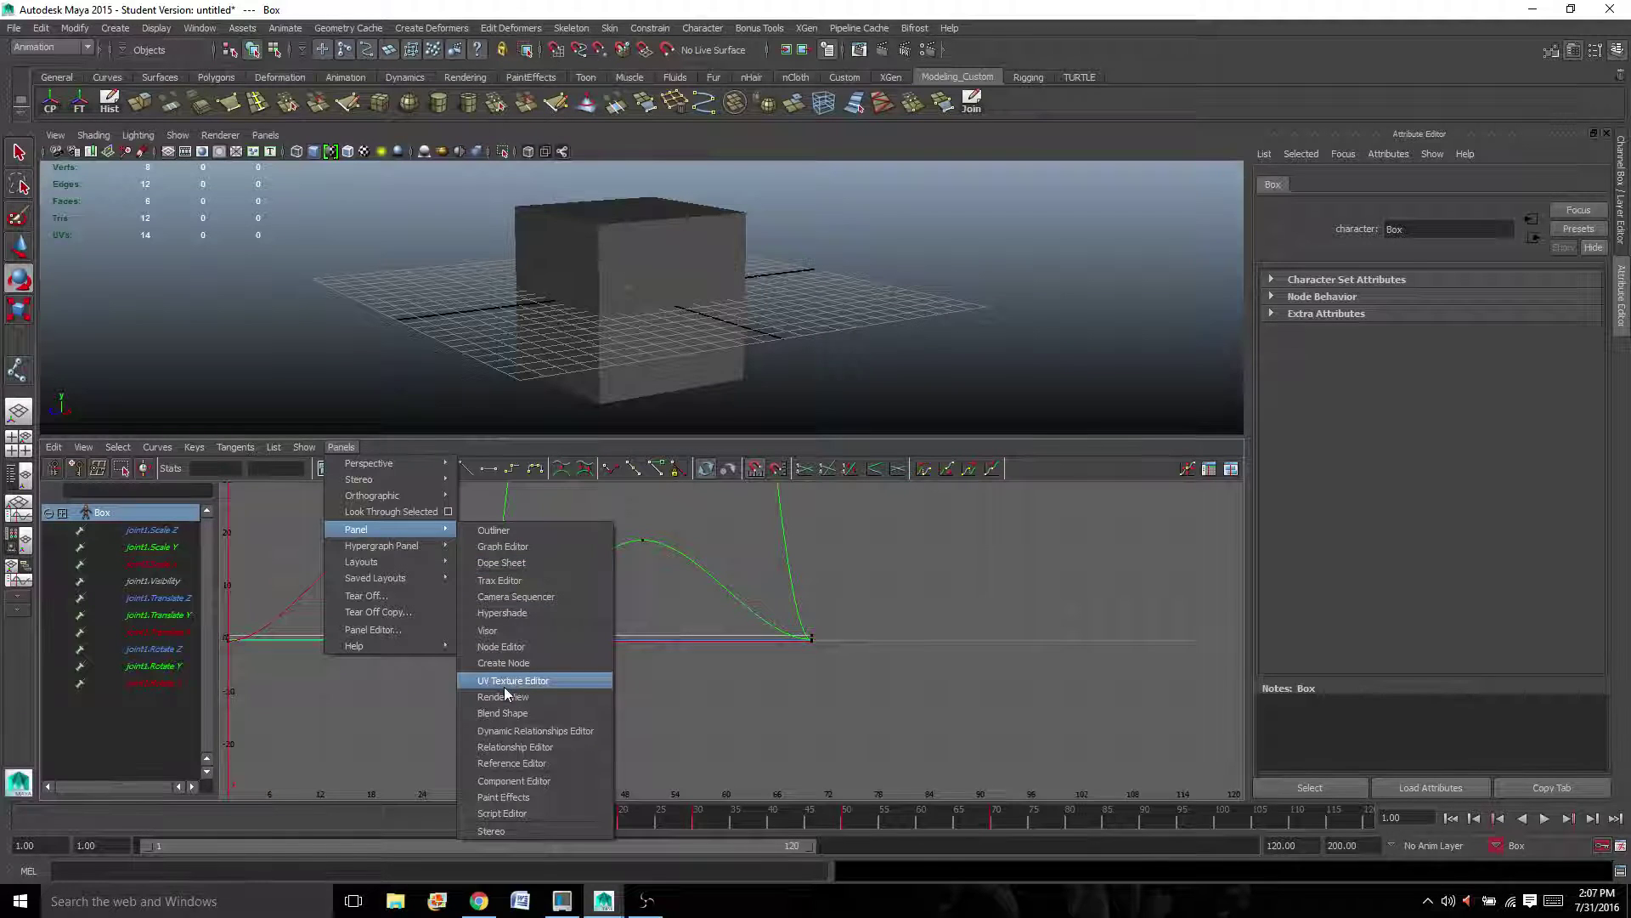
pyautogui.click(498, 581)
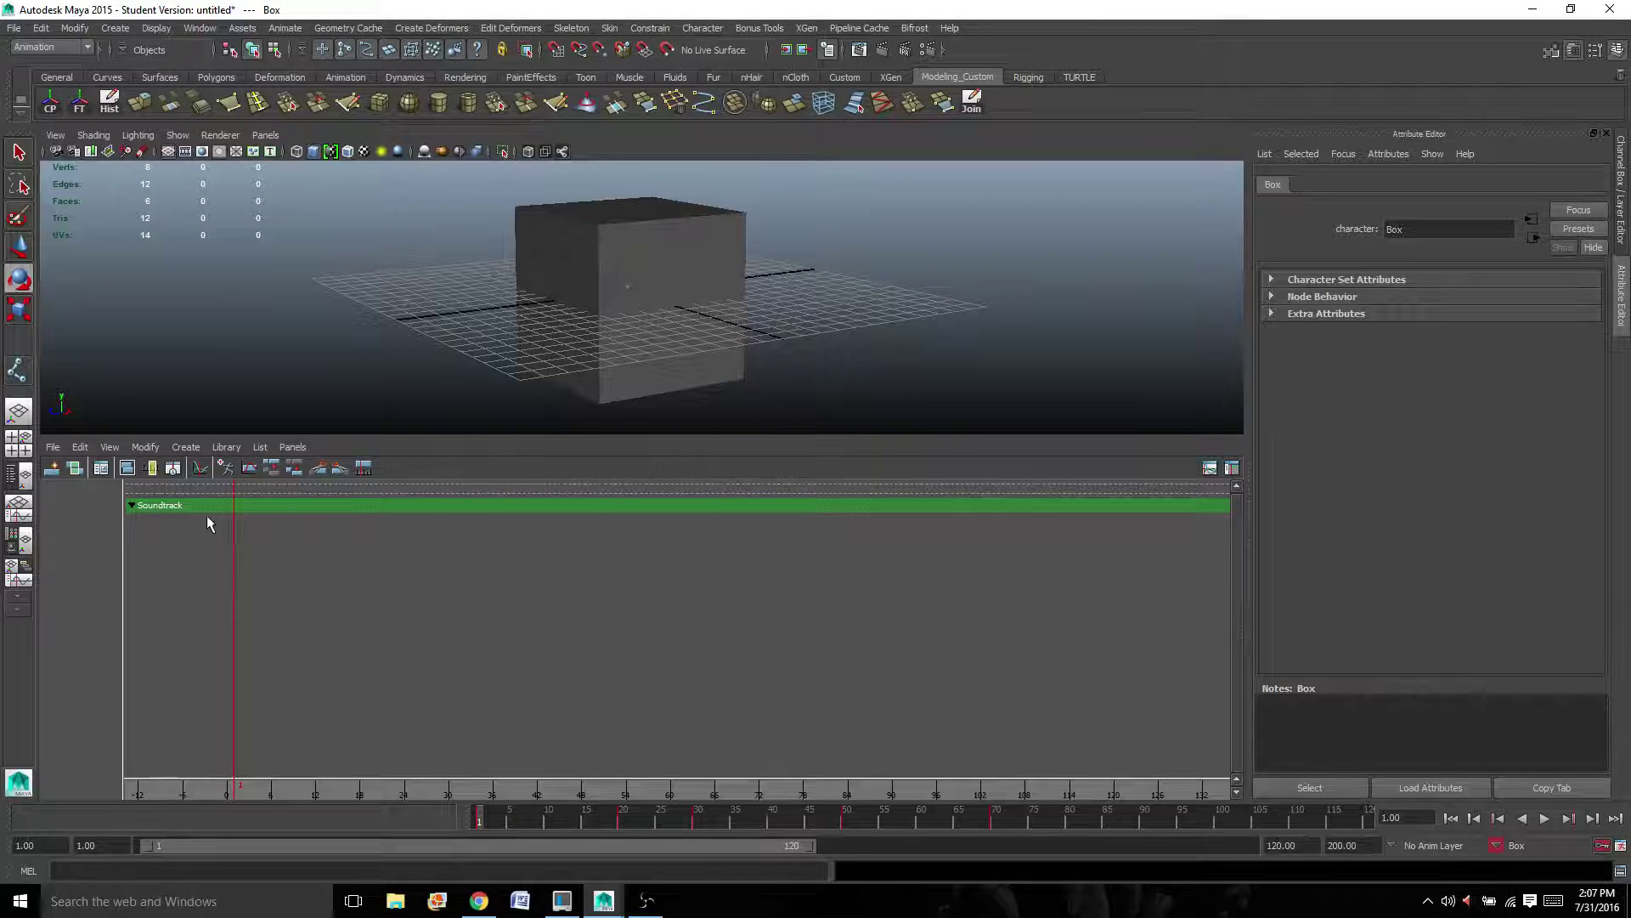
pyautogui.click(228, 468)
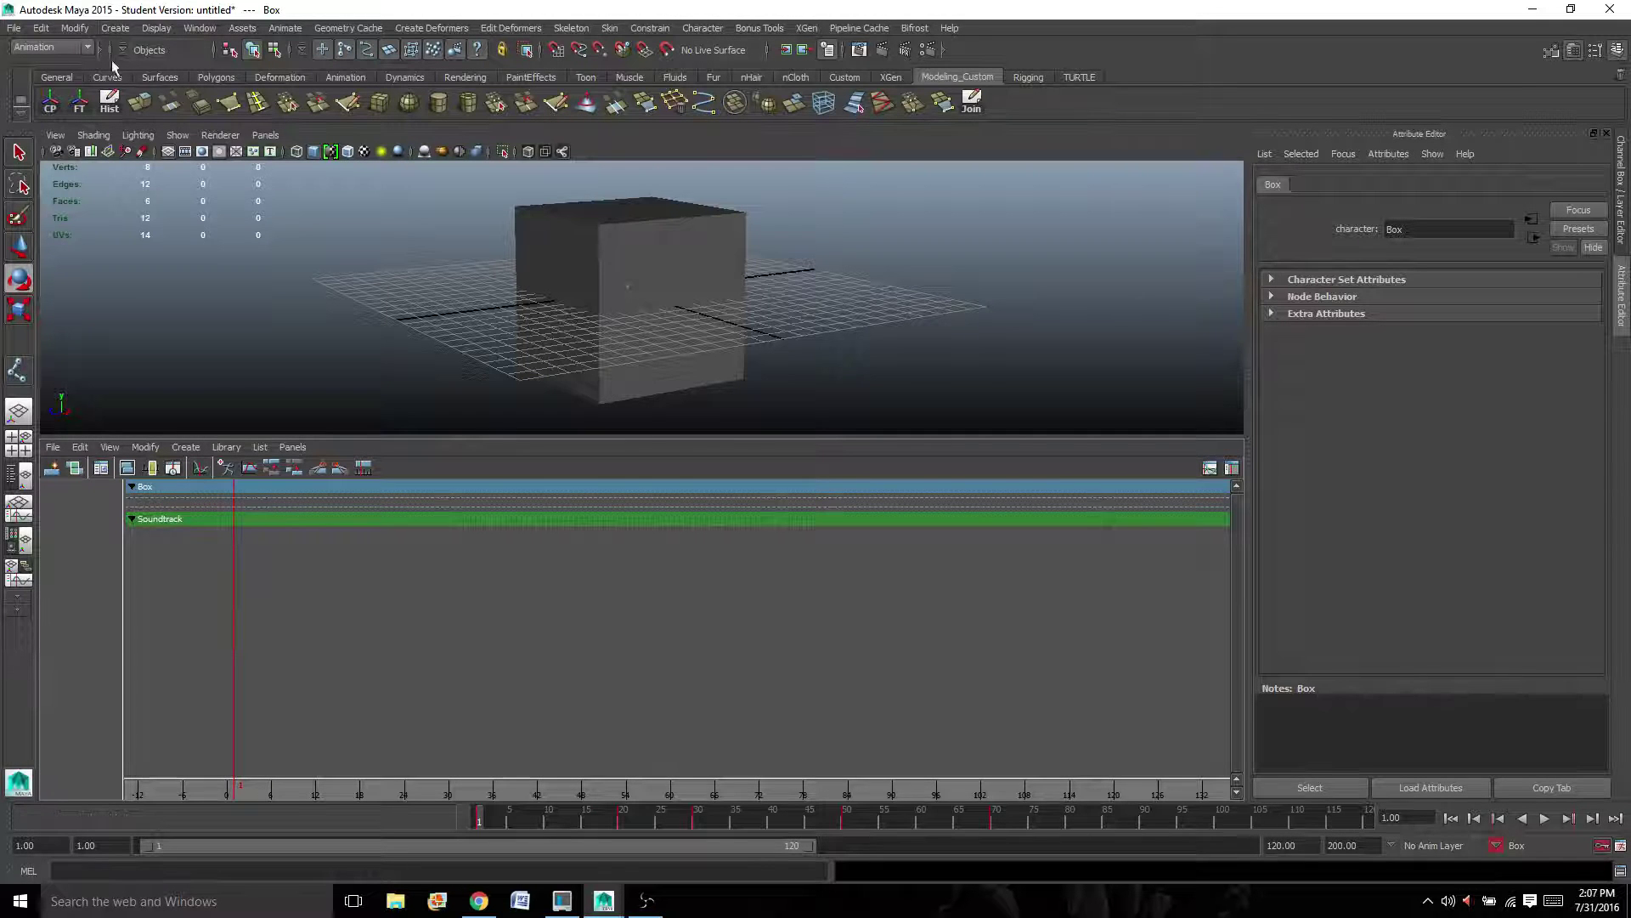
# Select the joint, scrub its sliding movement from frame 1 to 19, and return to frame 1
pyautogui.keyDown('alt'); pyautogui.moveTo(459, 265); pyautogui.dragTo(495, 316, button='right'); pyautogui.keyUp('alt')
pyautogui.click(618, 279)
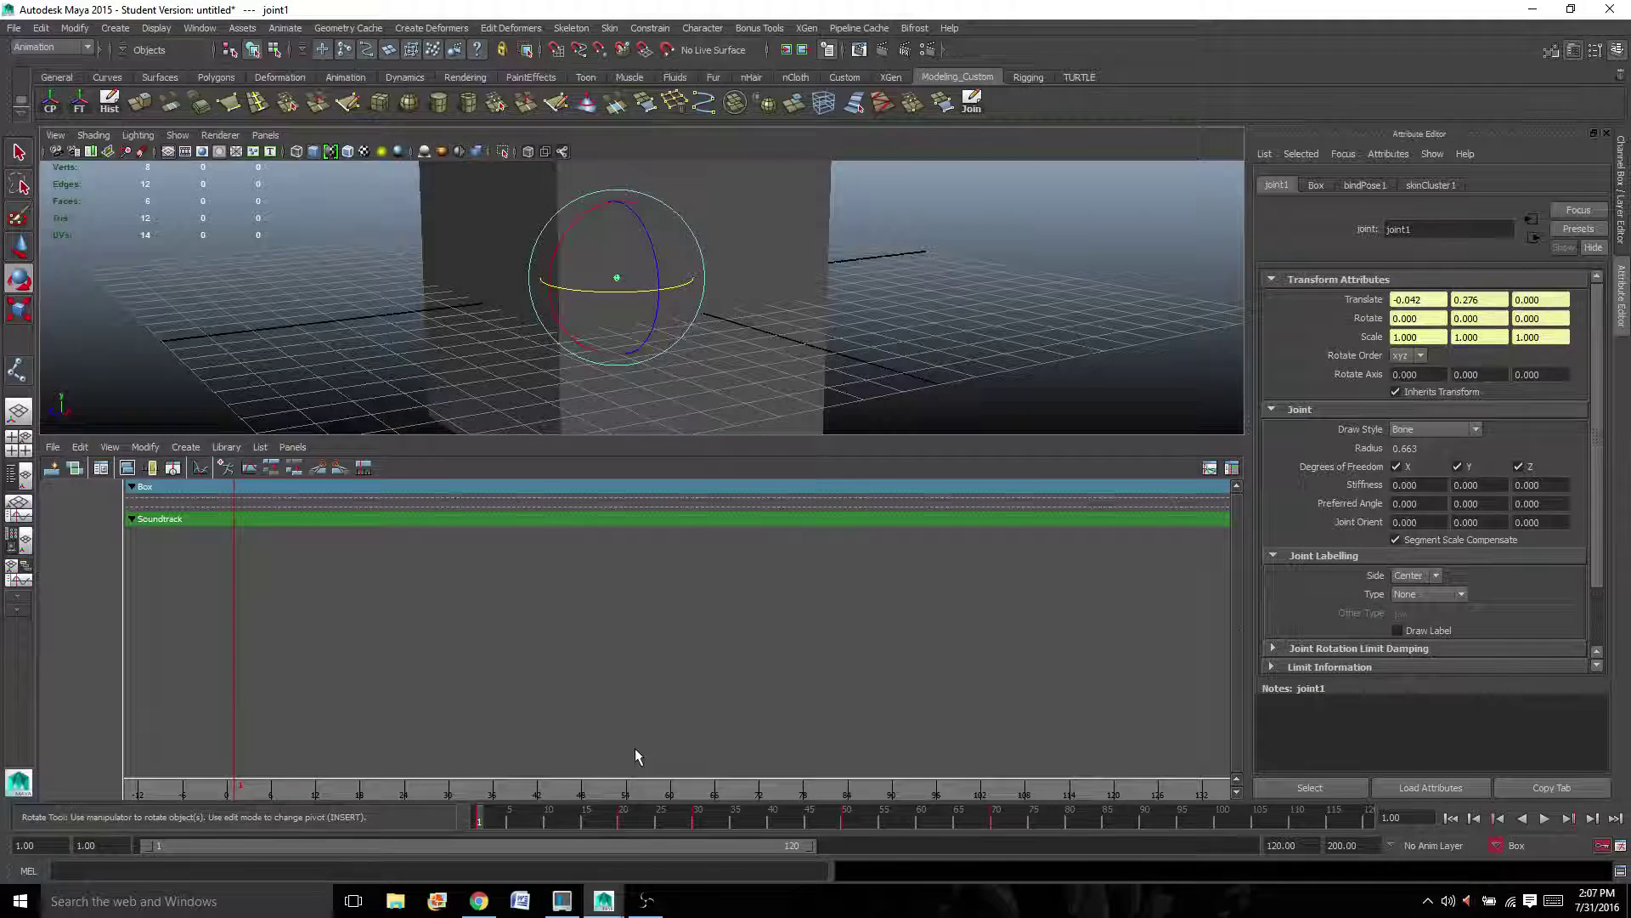
pyautogui.moveTo(477, 818); pyautogui.dragTo(616, 820)
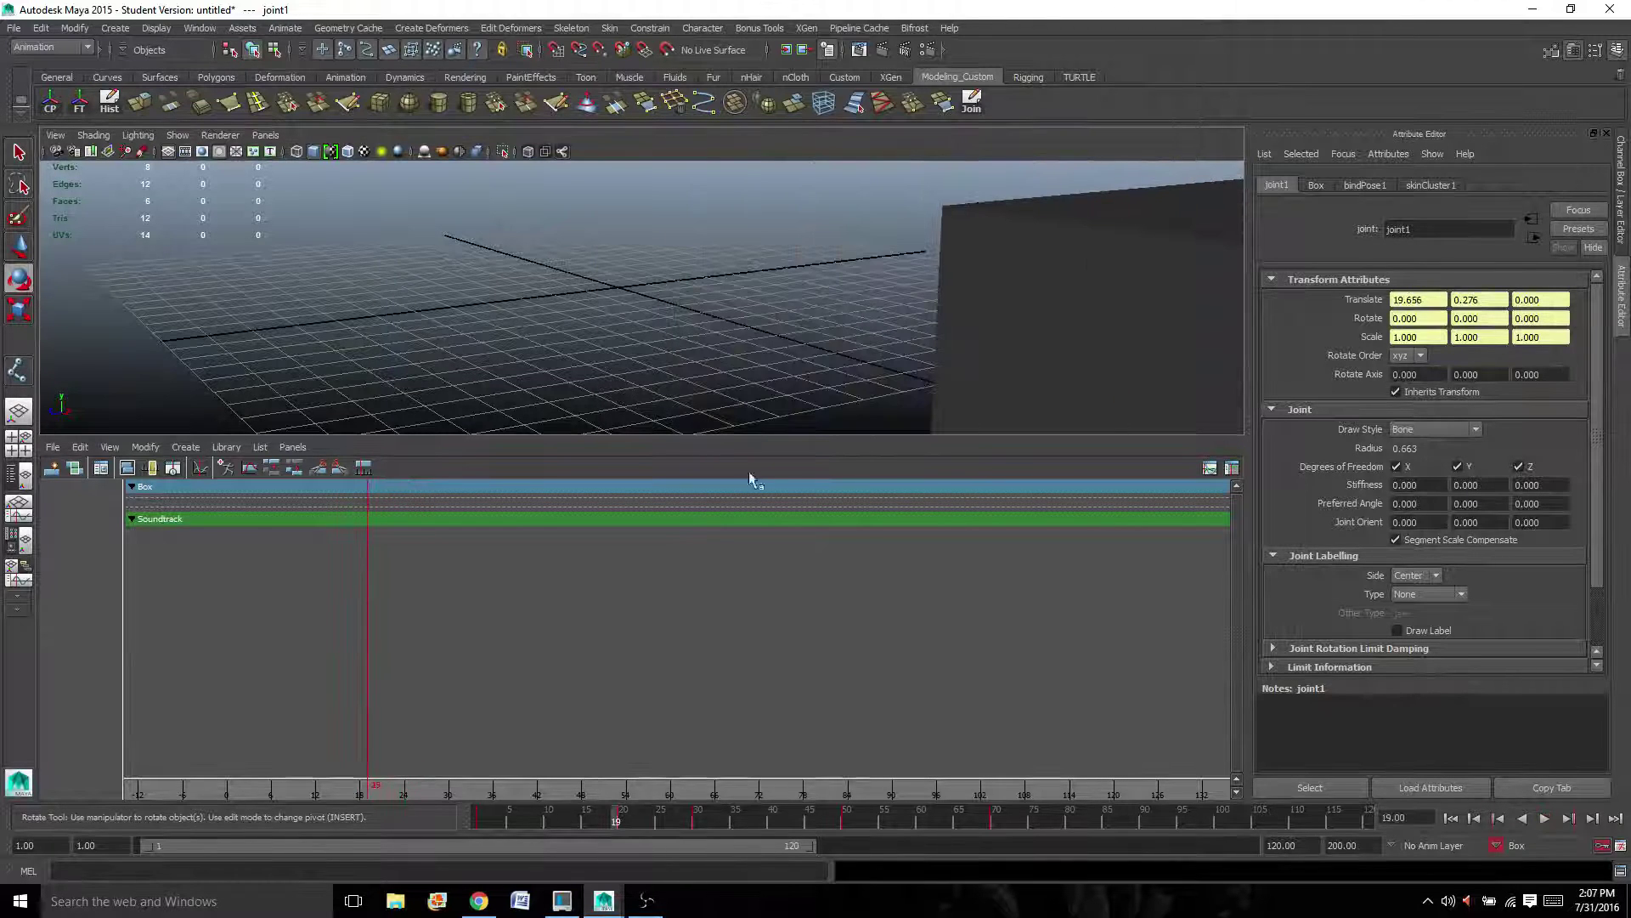
pyautogui.press('f')
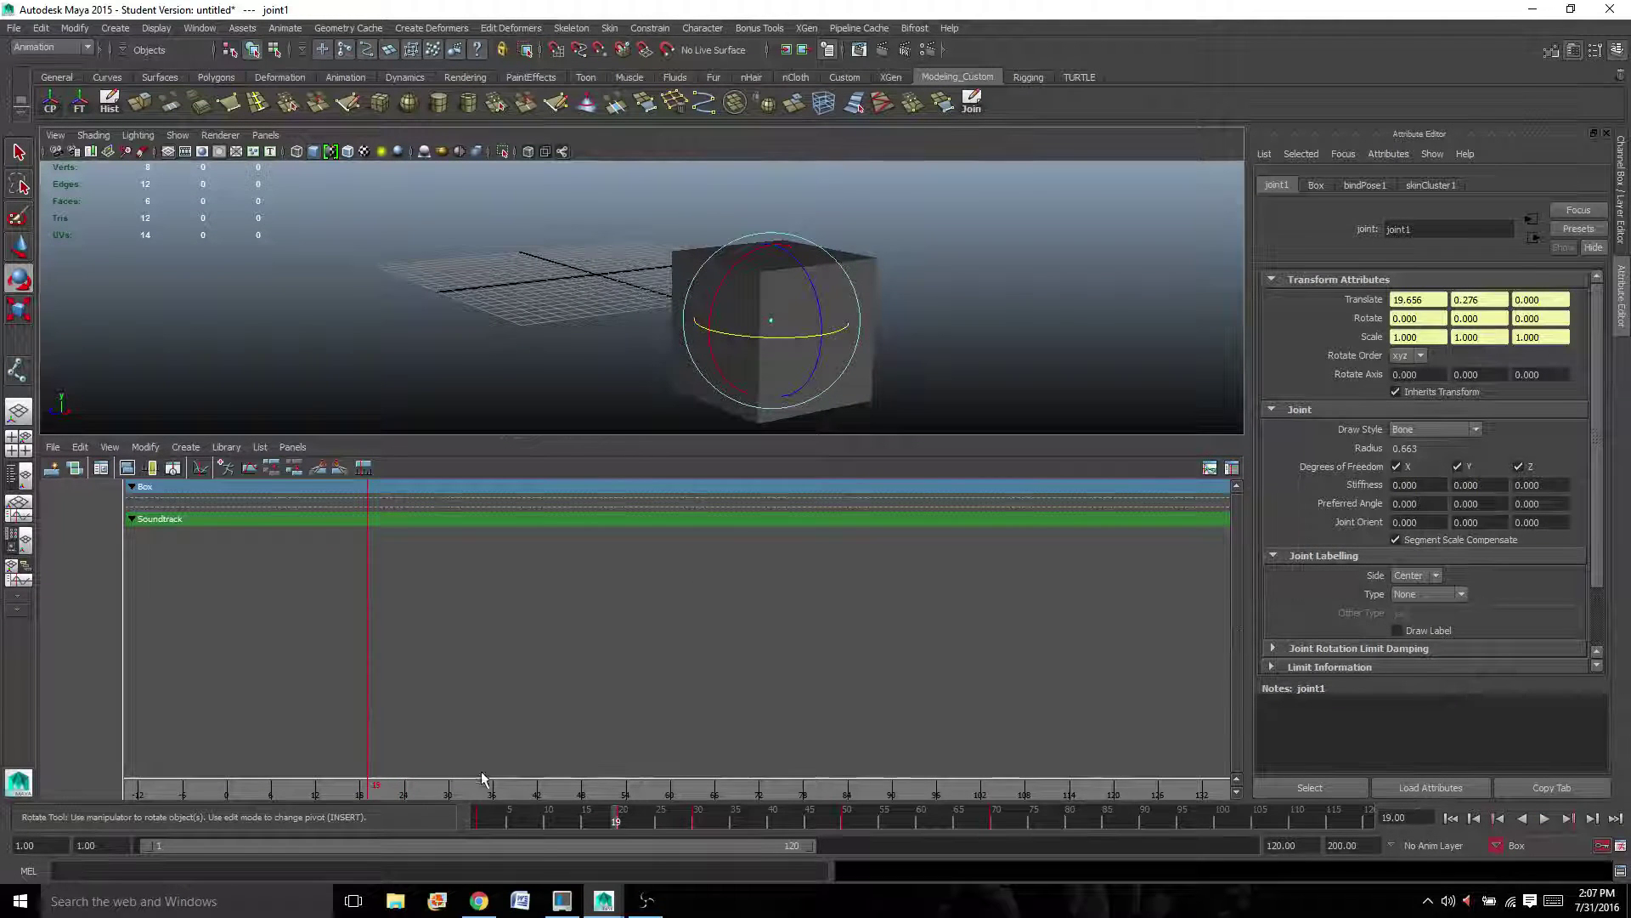
pyautogui.click(474, 818)
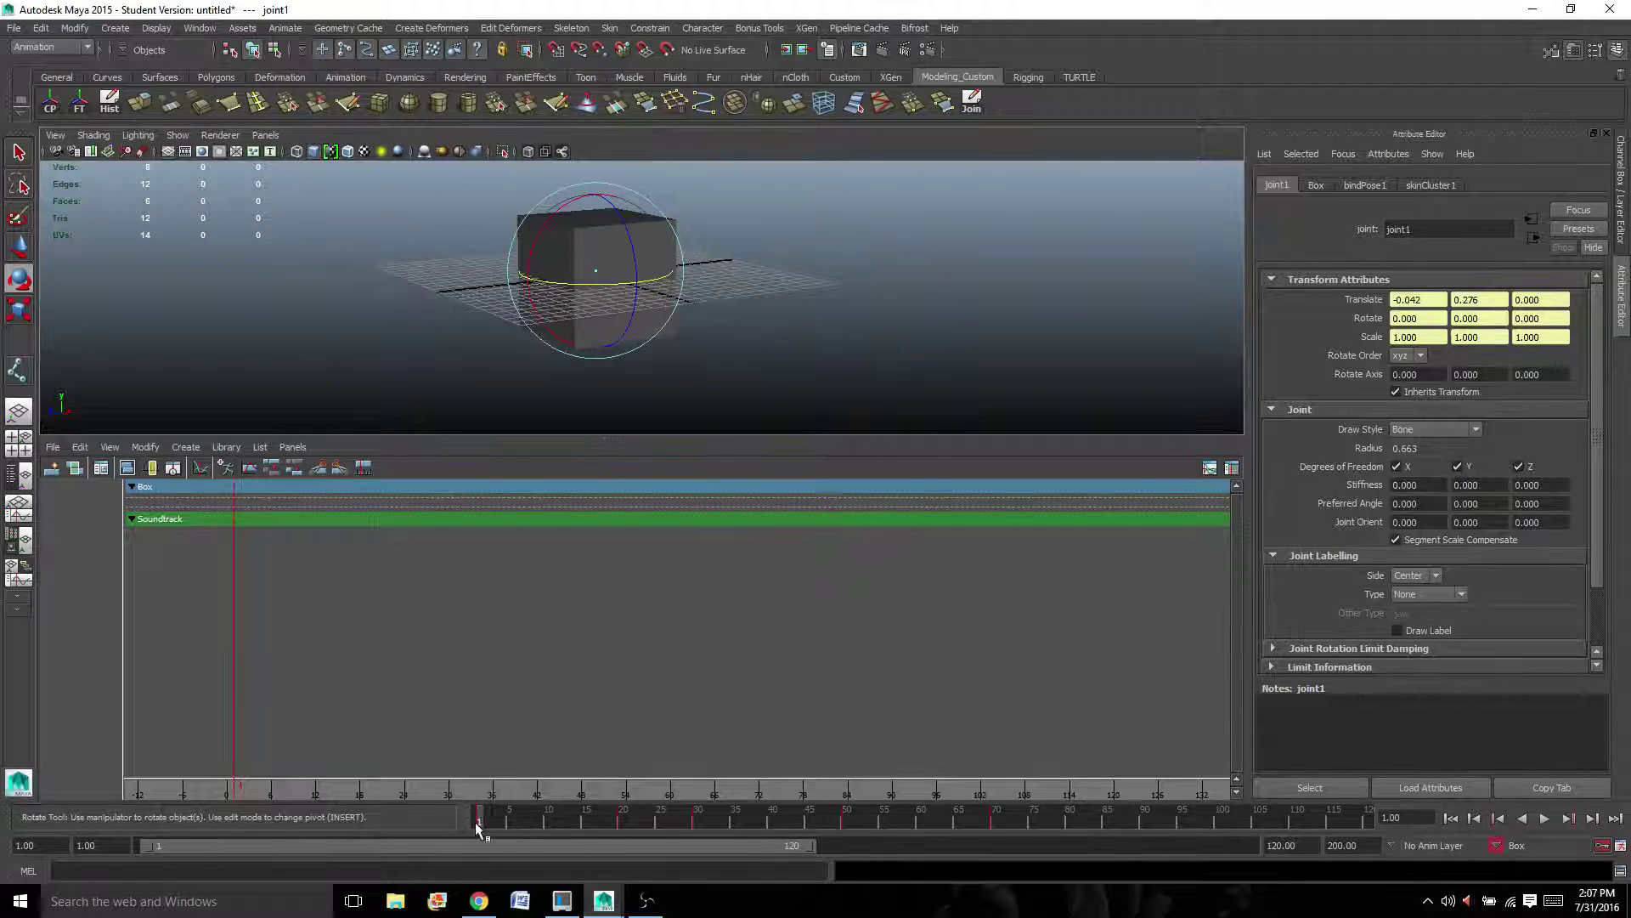
# Select the timeline range from frame 1 to 21 and create an animation clip named slide from it, placed in the Trax Editor and Visor
pyautogui.keyDown('shift'); pyautogui.moveTo(480, 820); pyautogui.dragTo(627, 823); pyautogui.keyUp('shift')
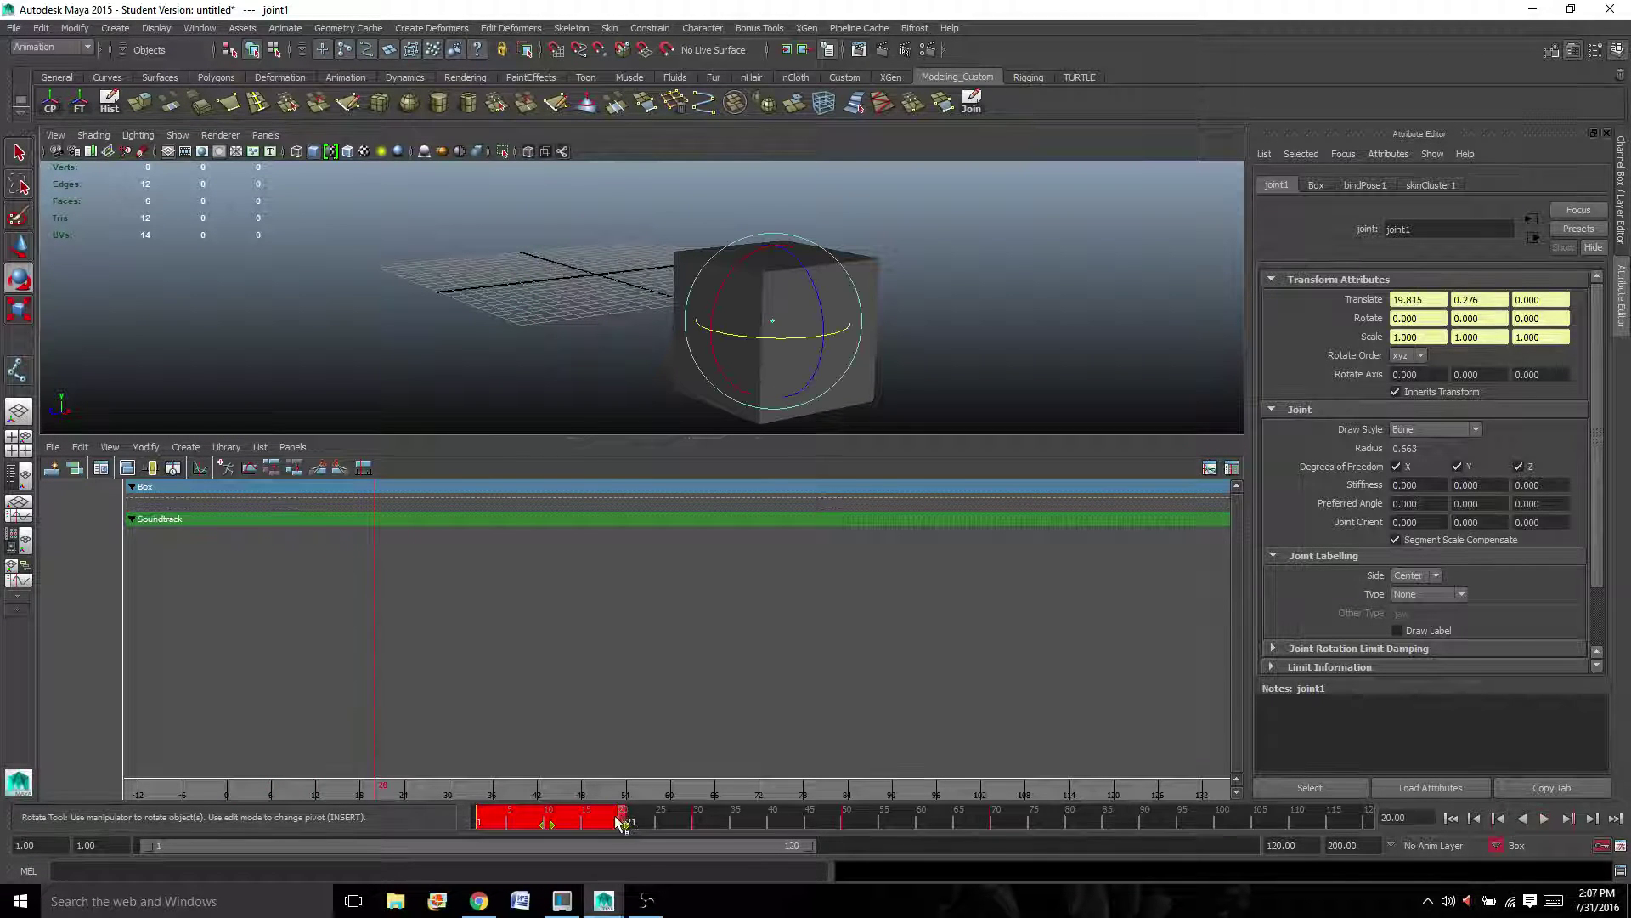
pyautogui.click(186, 446)
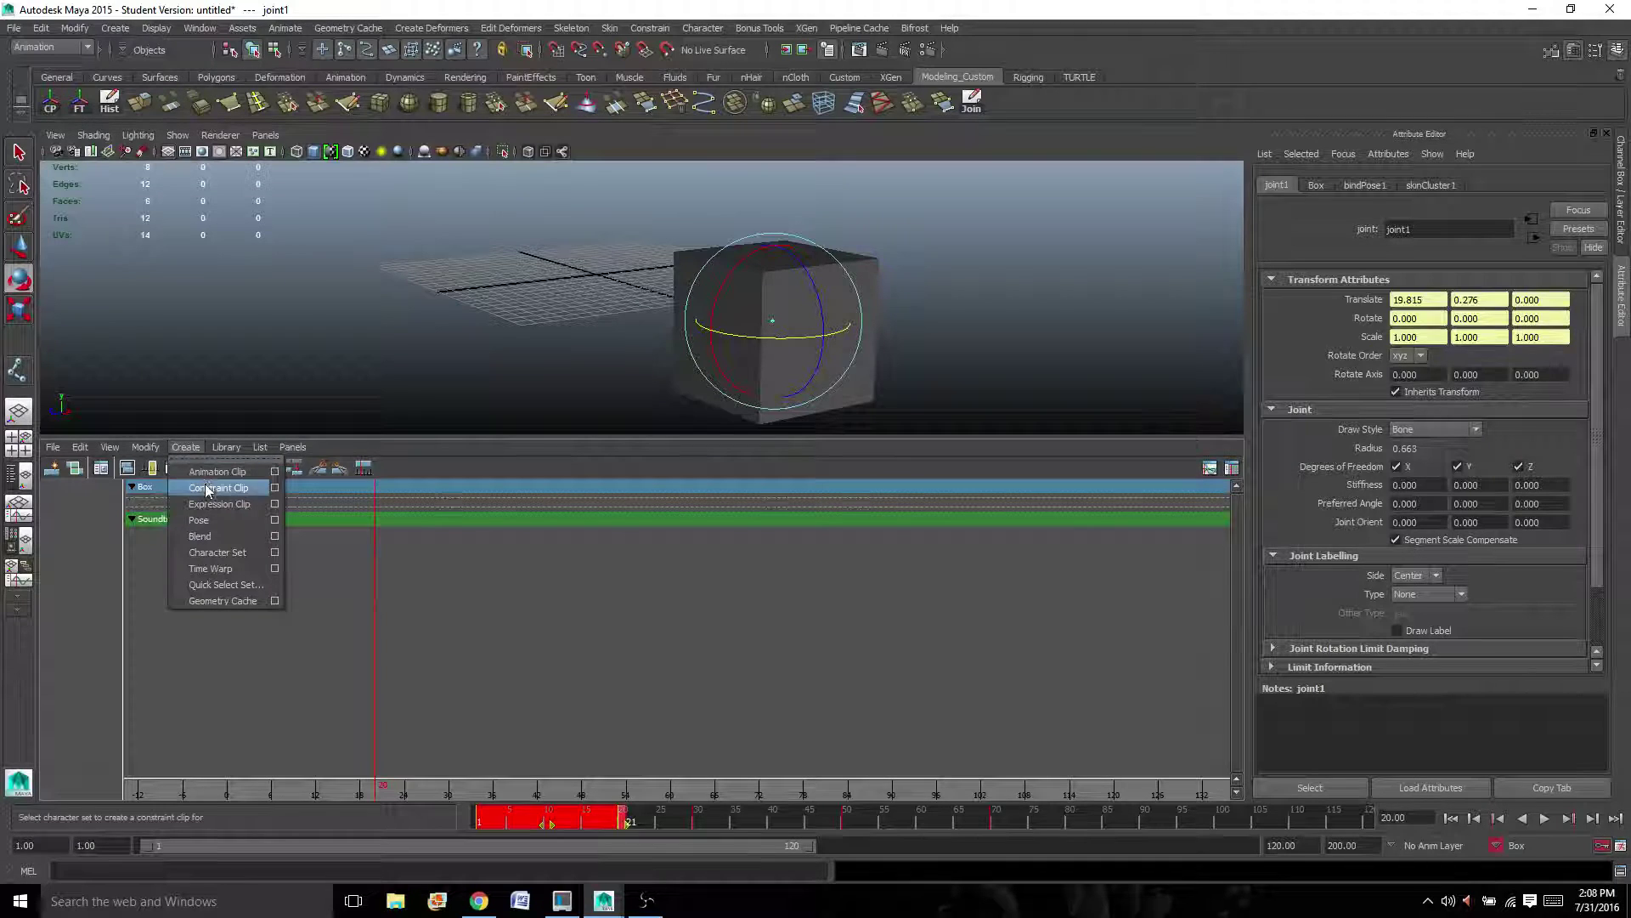
pyautogui.click(275, 472)
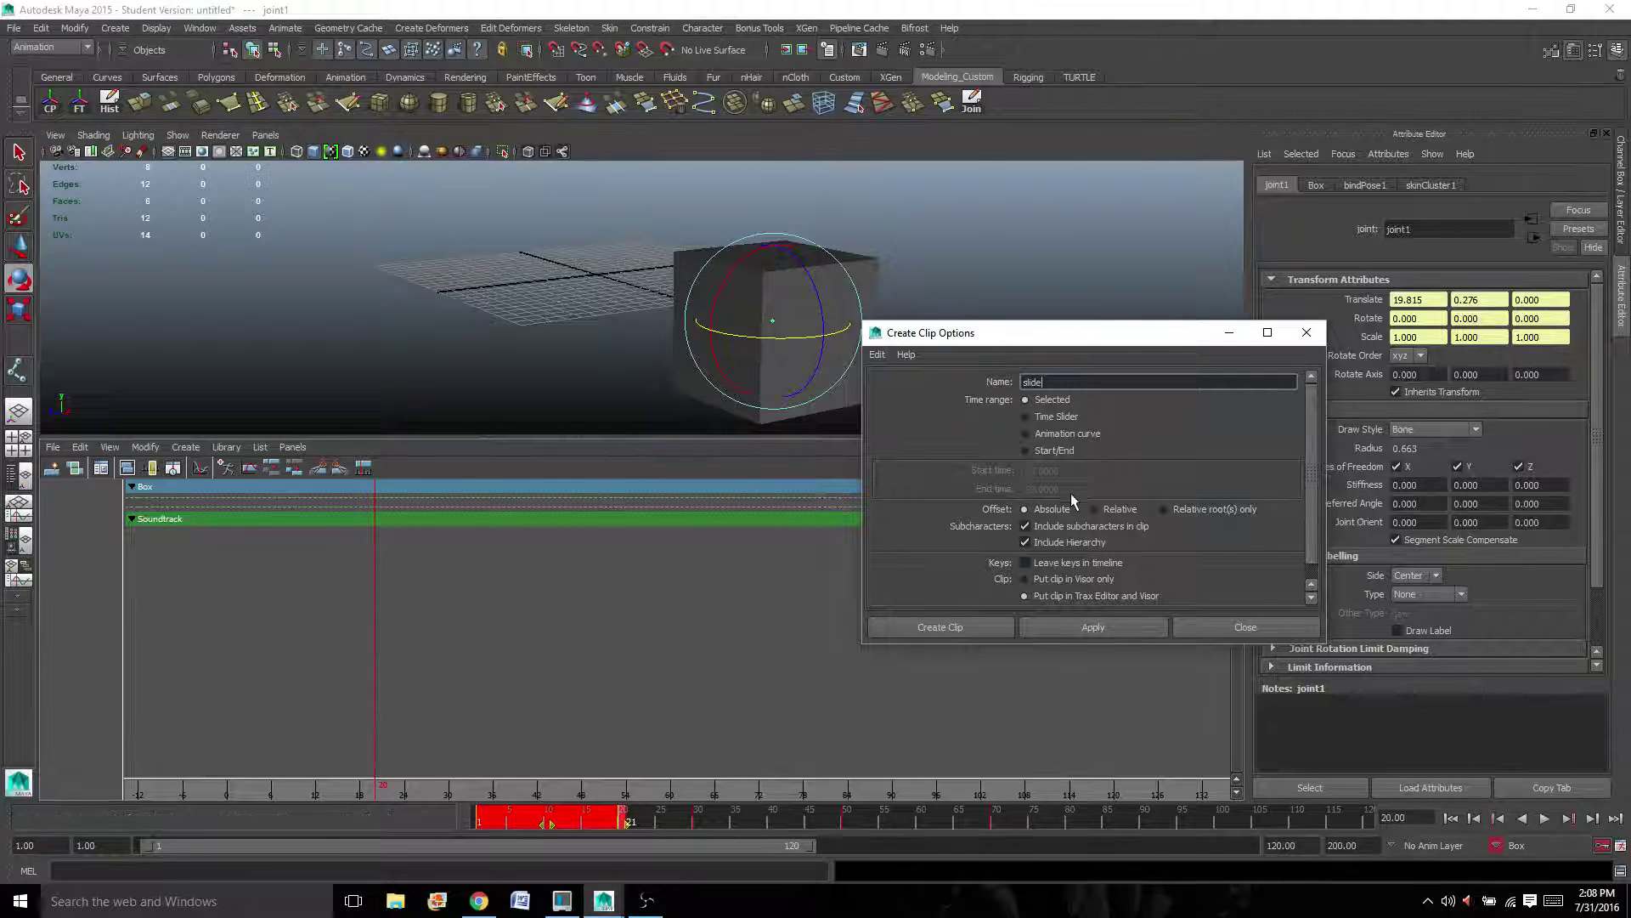
pyautogui.click(1040, 625)
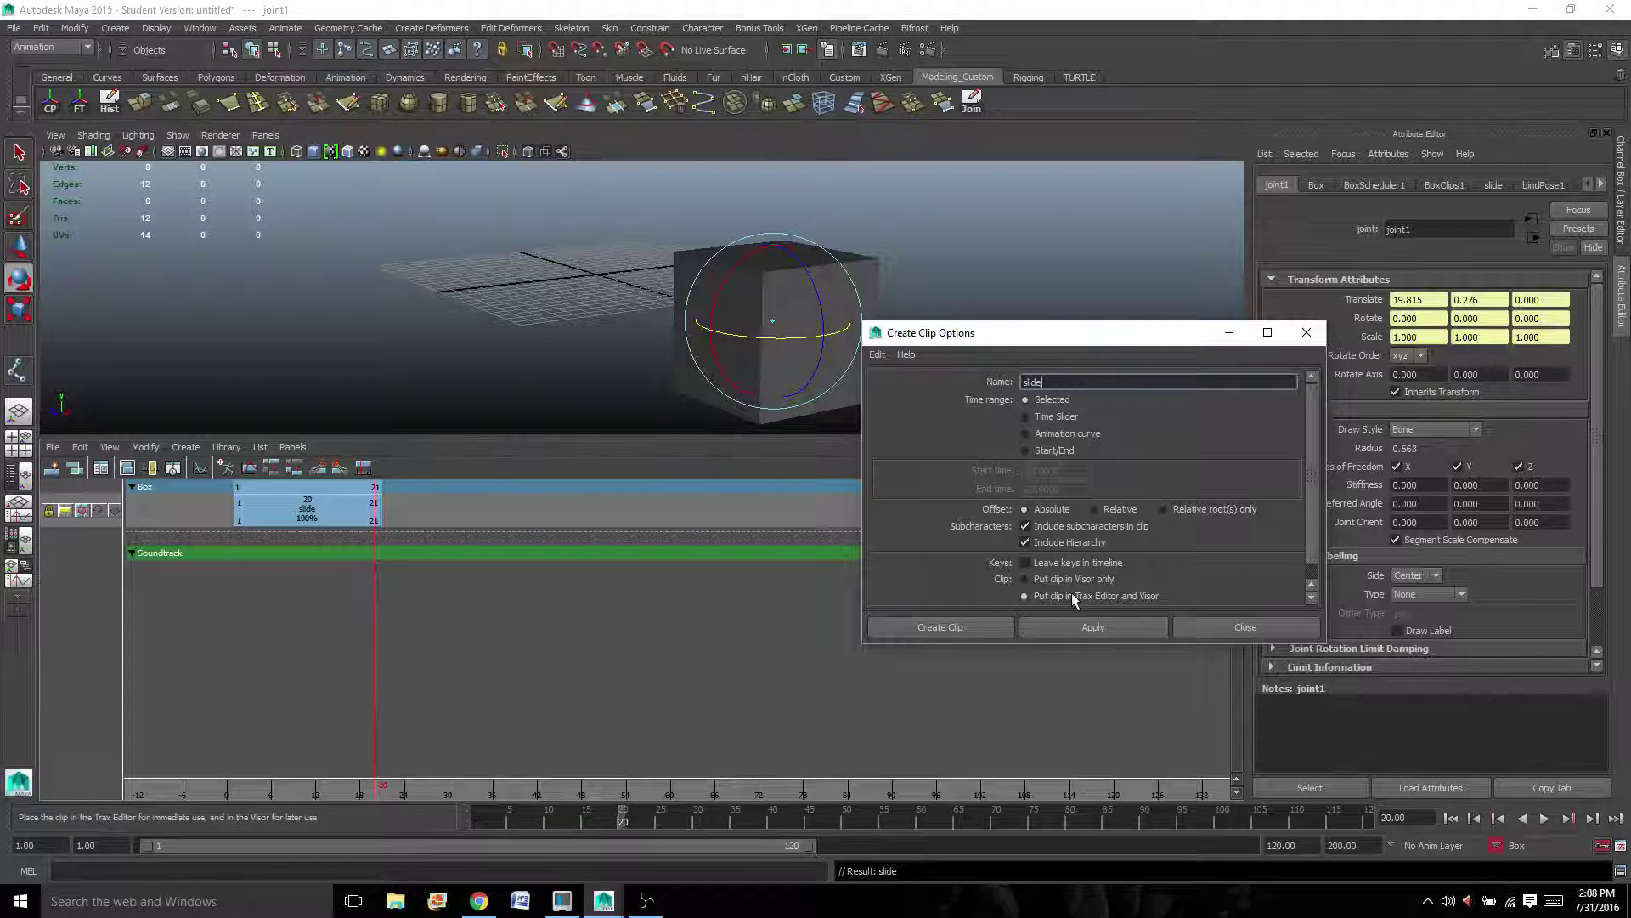
pyautogui.click(1306, 332)
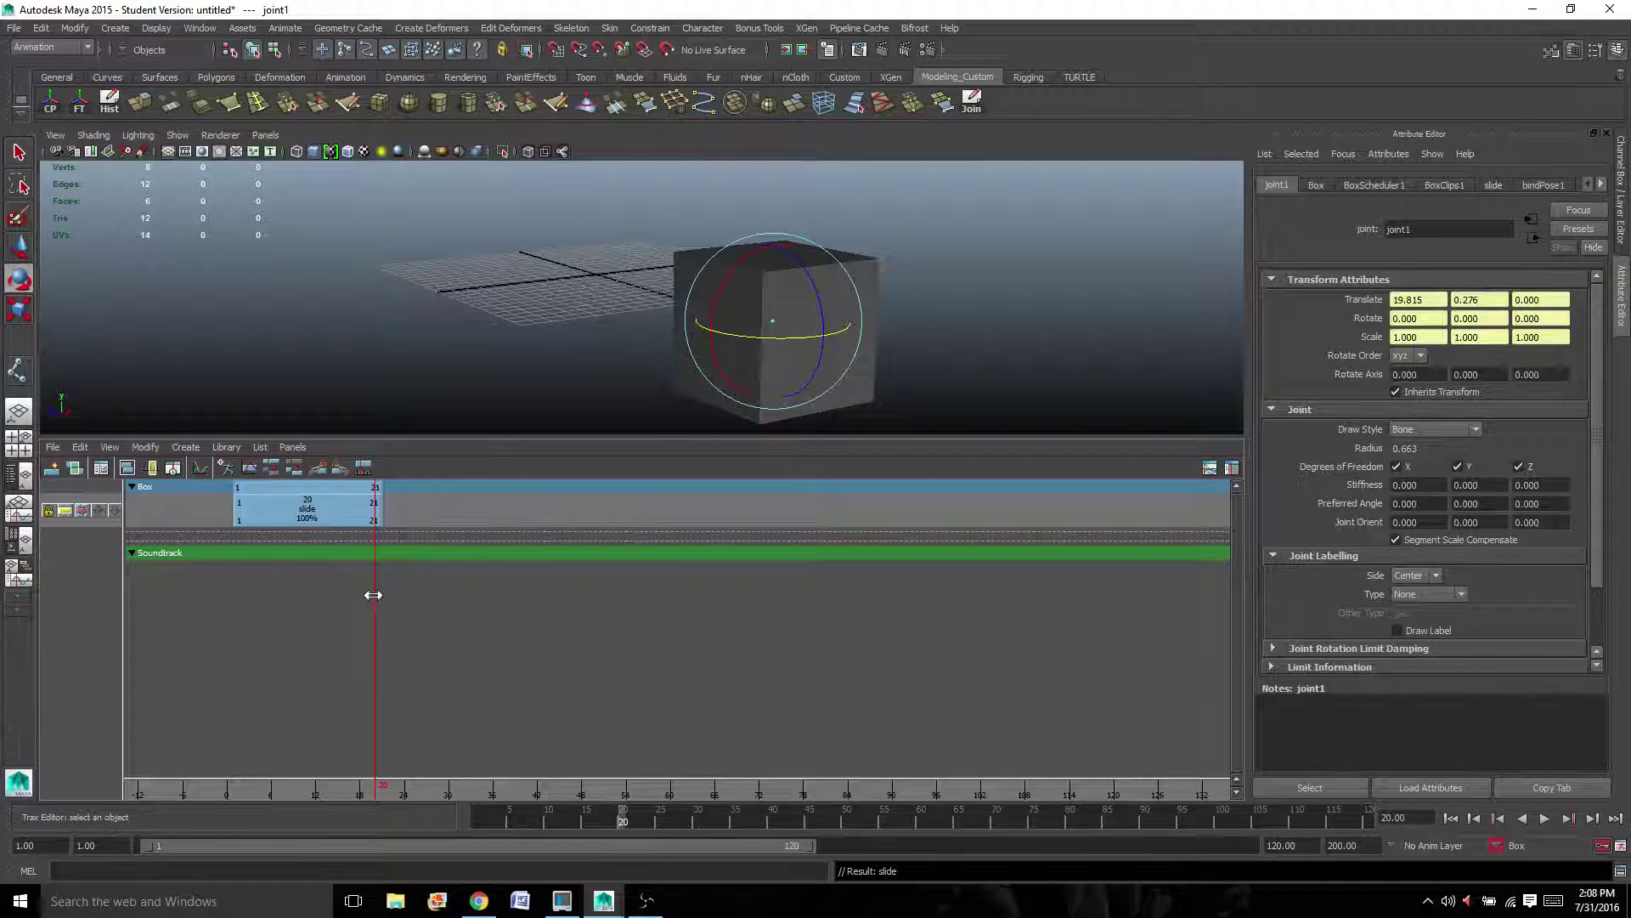
# Scrub the slide clip back to frame 1, and move the clip along its first track to start at frame 12
pyautogui.moveTo(373, 594); pyautogui.dragTo(266, 564)
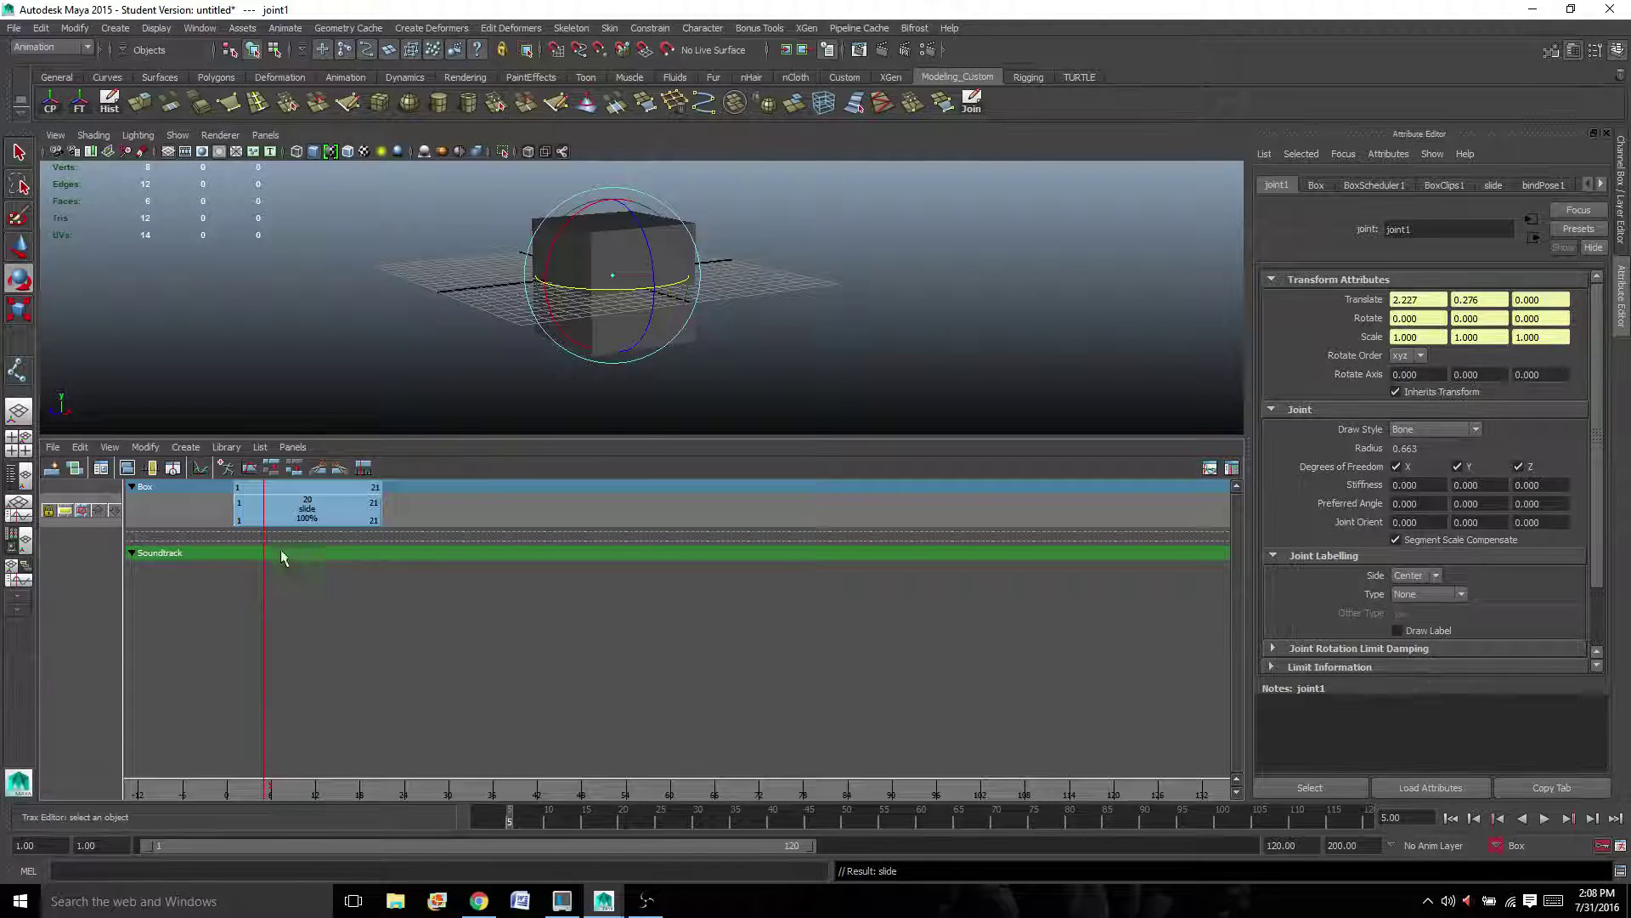
pyautogui.moveTo(262, 577); pyautogui.dragTo(235, 564)
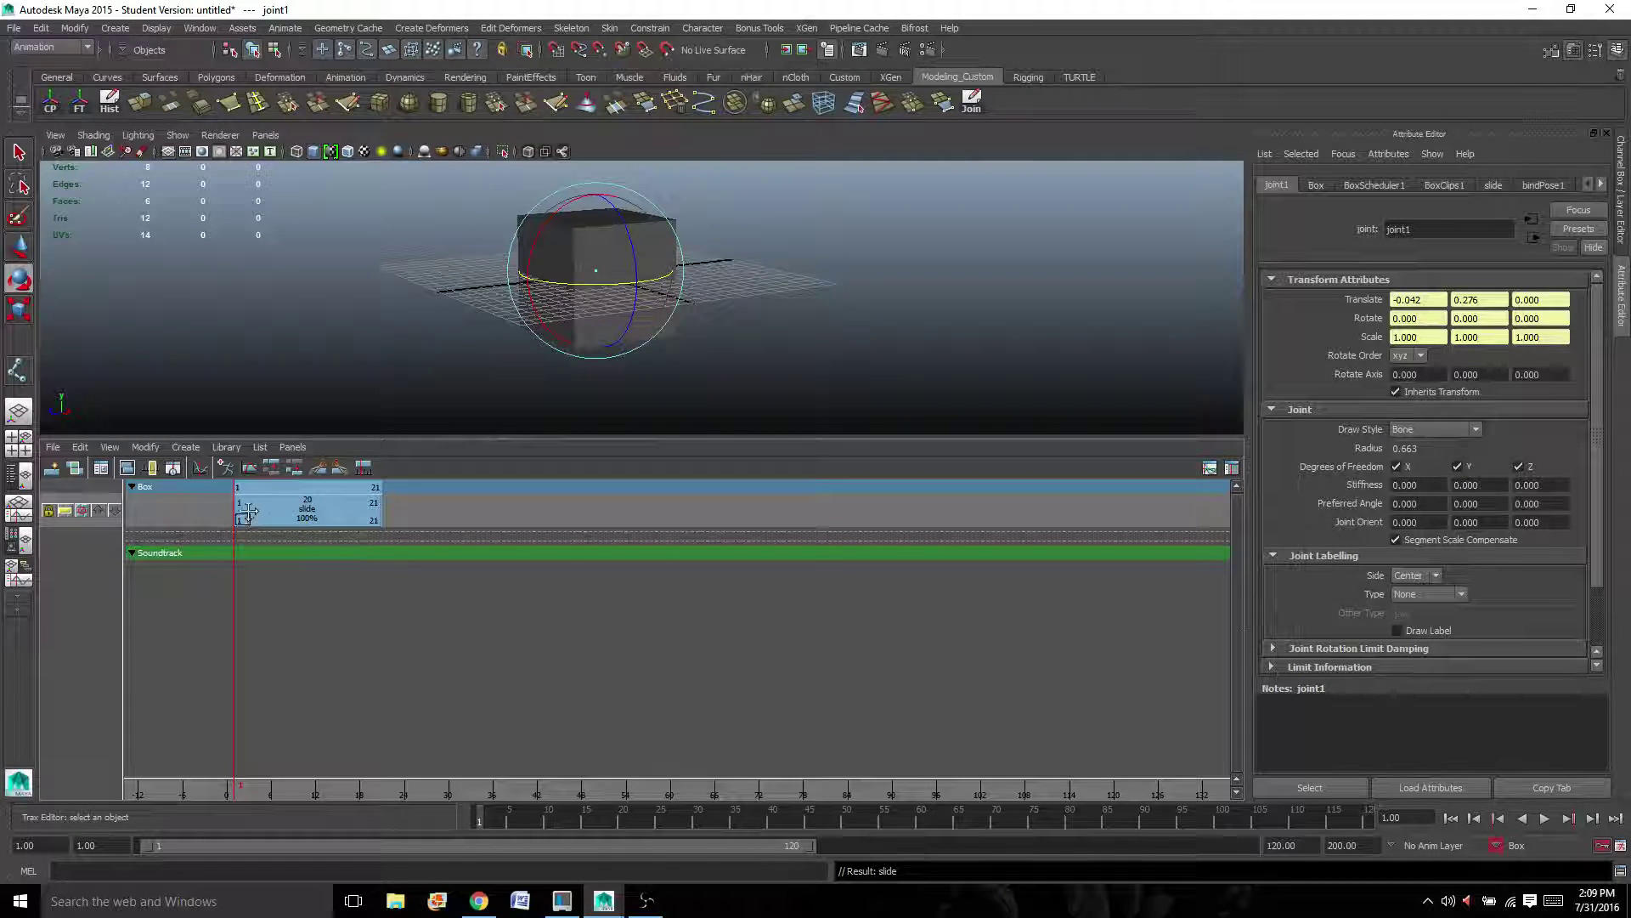
pyautogui.moveTo(293, 515); pyautogui.dragTo(403, 535)
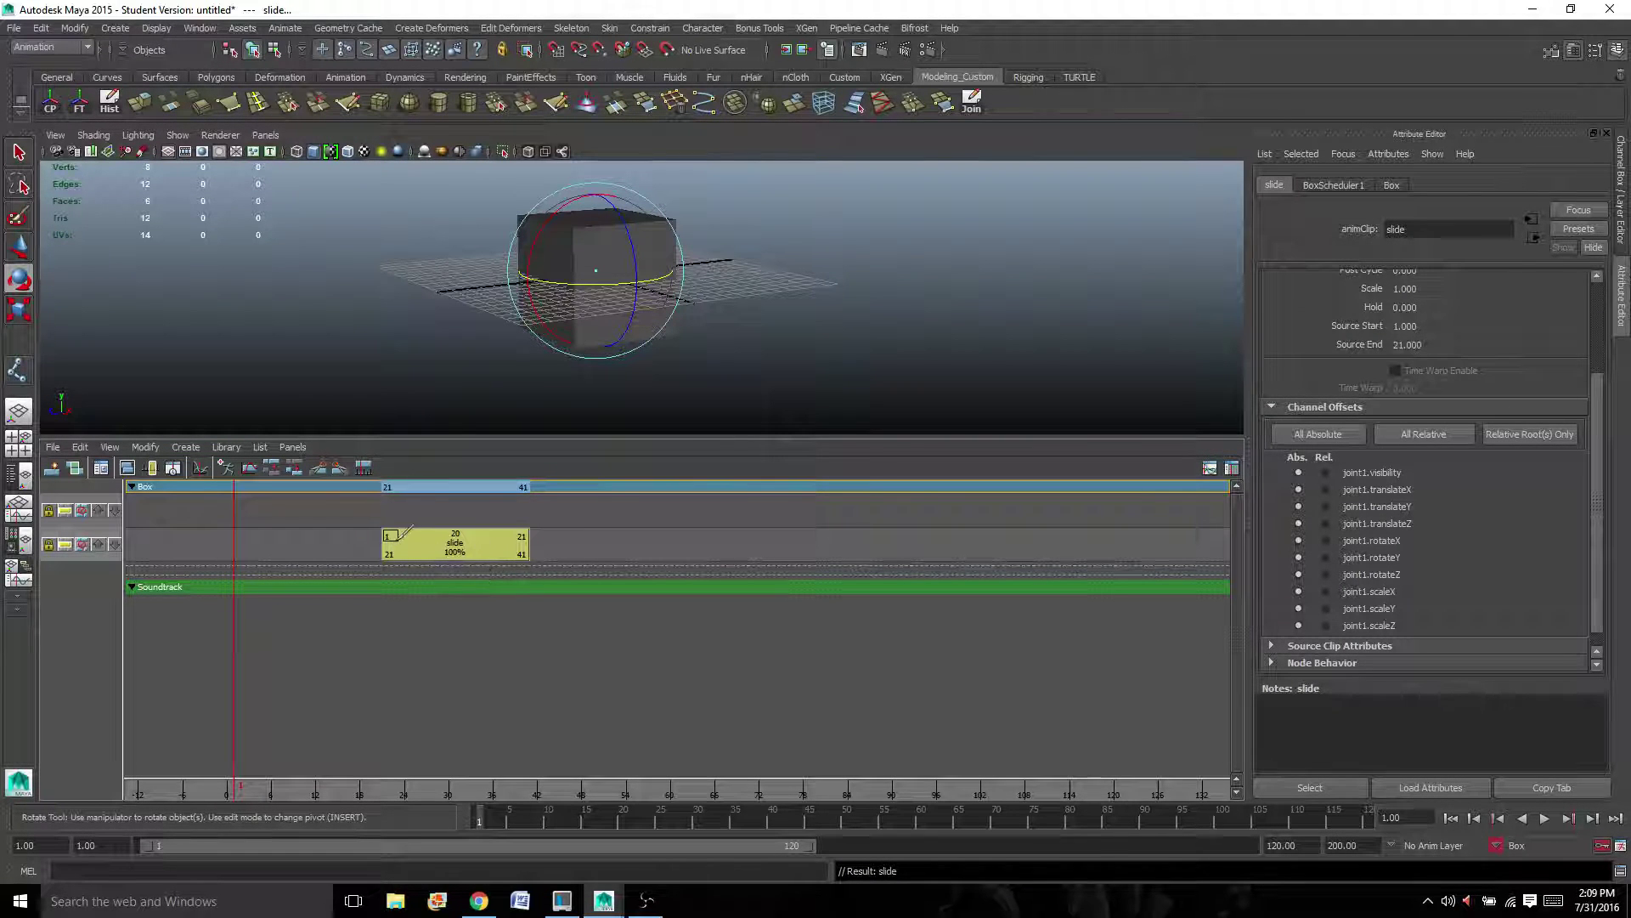
pyautogui.moveTo(457, 541); pyautogui.dragTo(379, 486)
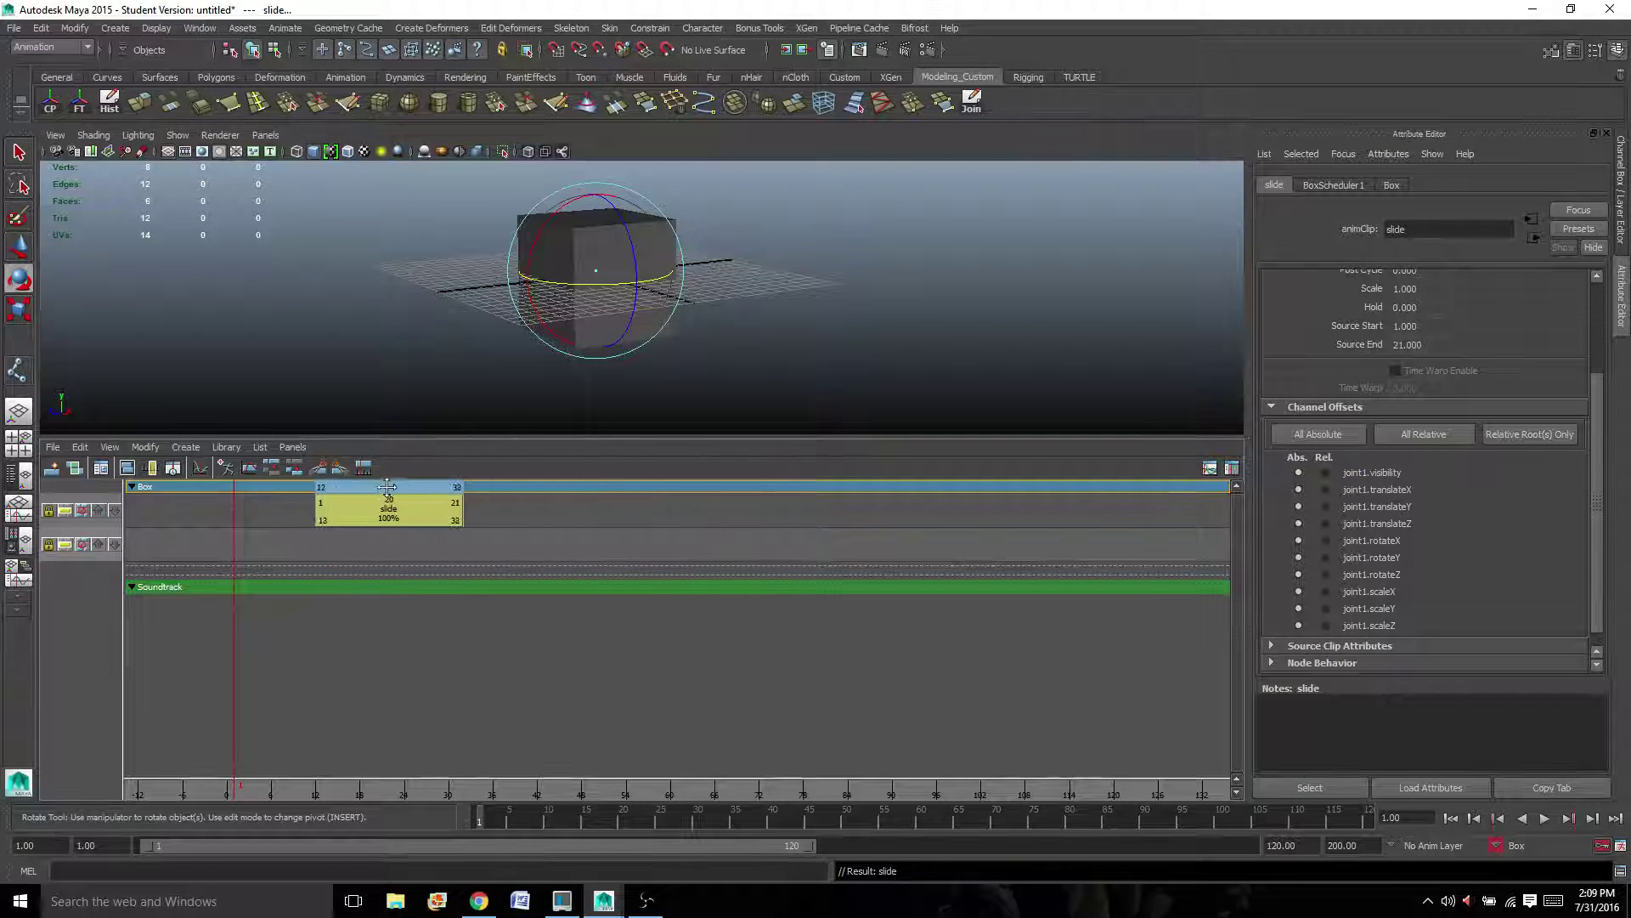
# Preview the moved slide clip by scrubbing and playback, toggling solo on its track on and off
pyautogui.moveTo(232, 564); pyautogui.dragTo(405, 563)
pyautogui.click(64, 513)
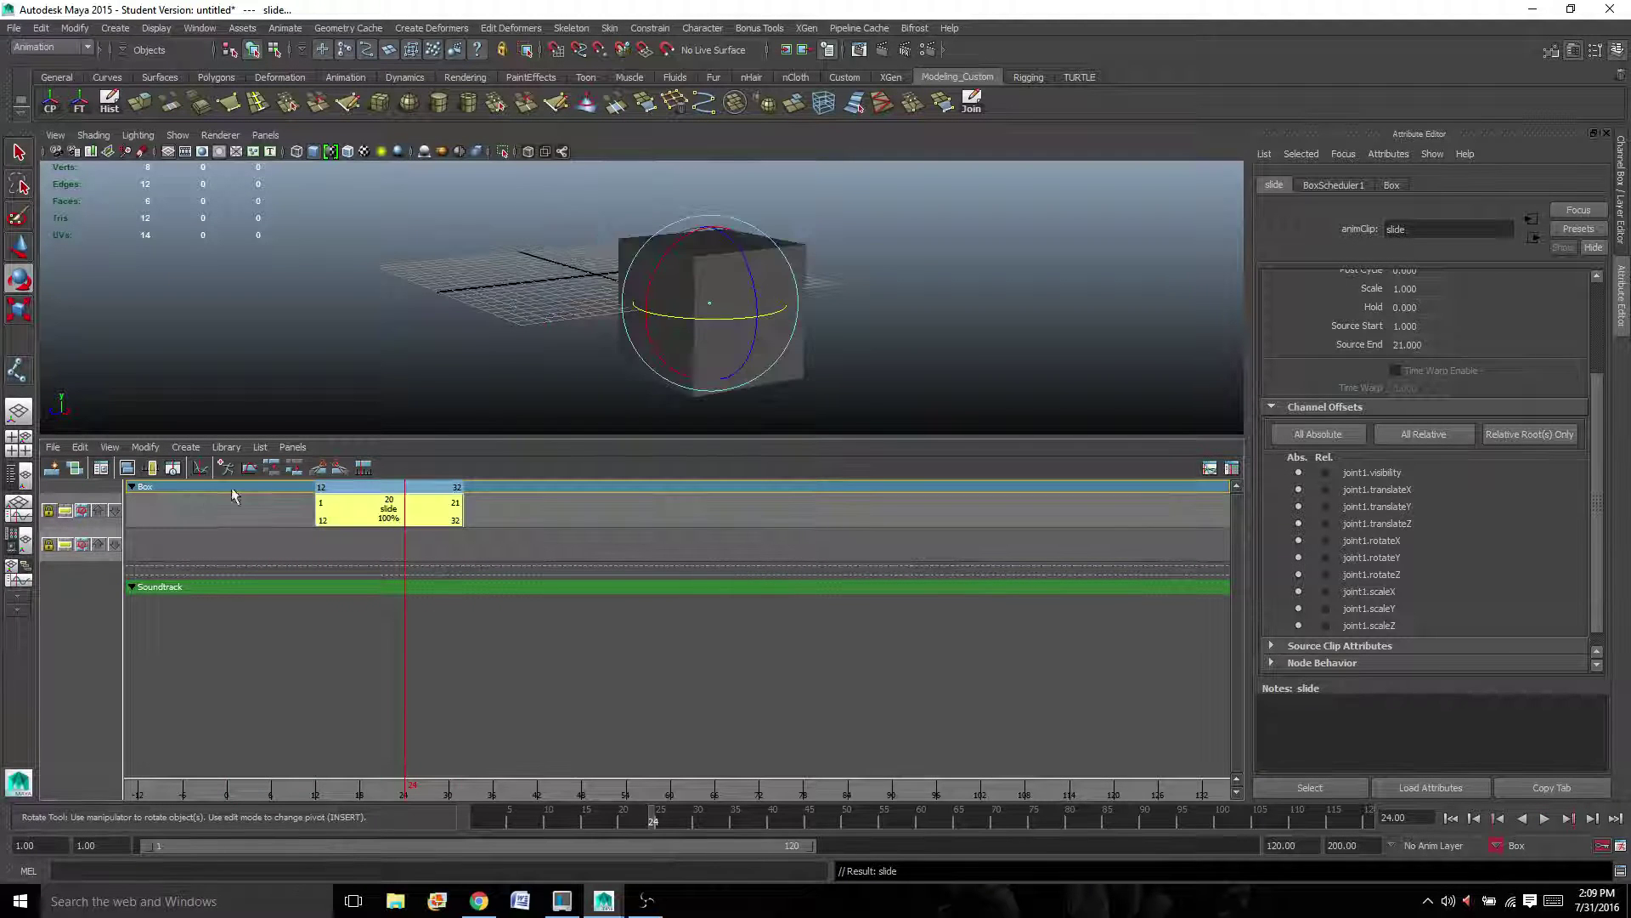
pyautogui.hotkey('alt', 'v')
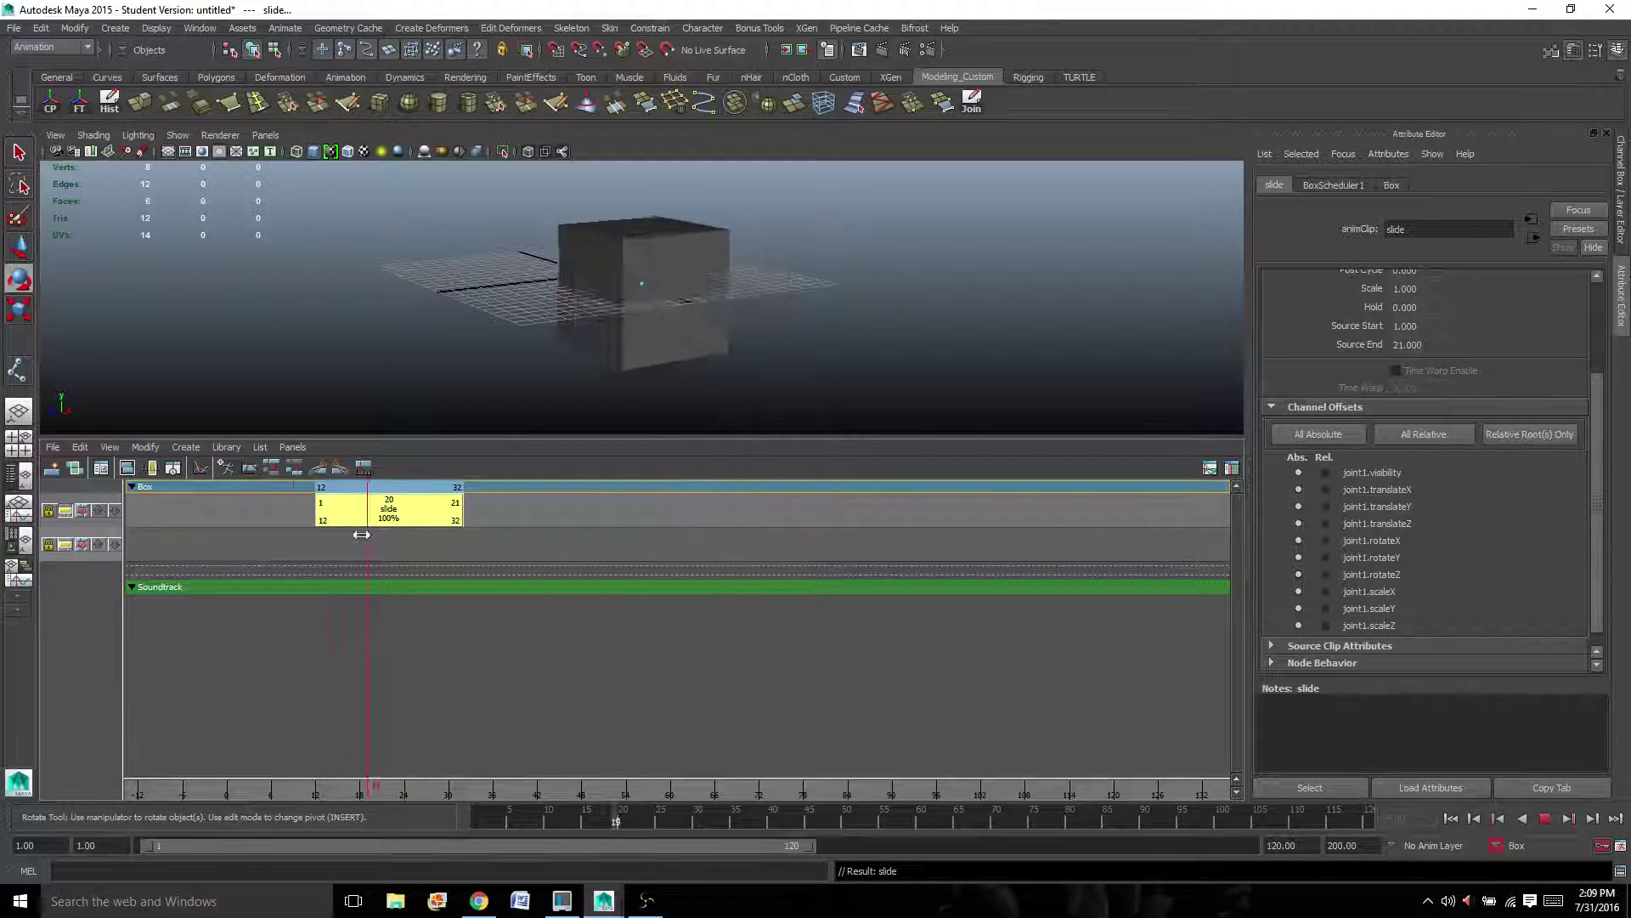
pyautogui.moveTo(339, 517); pyautogui.dragTo(290, 541)
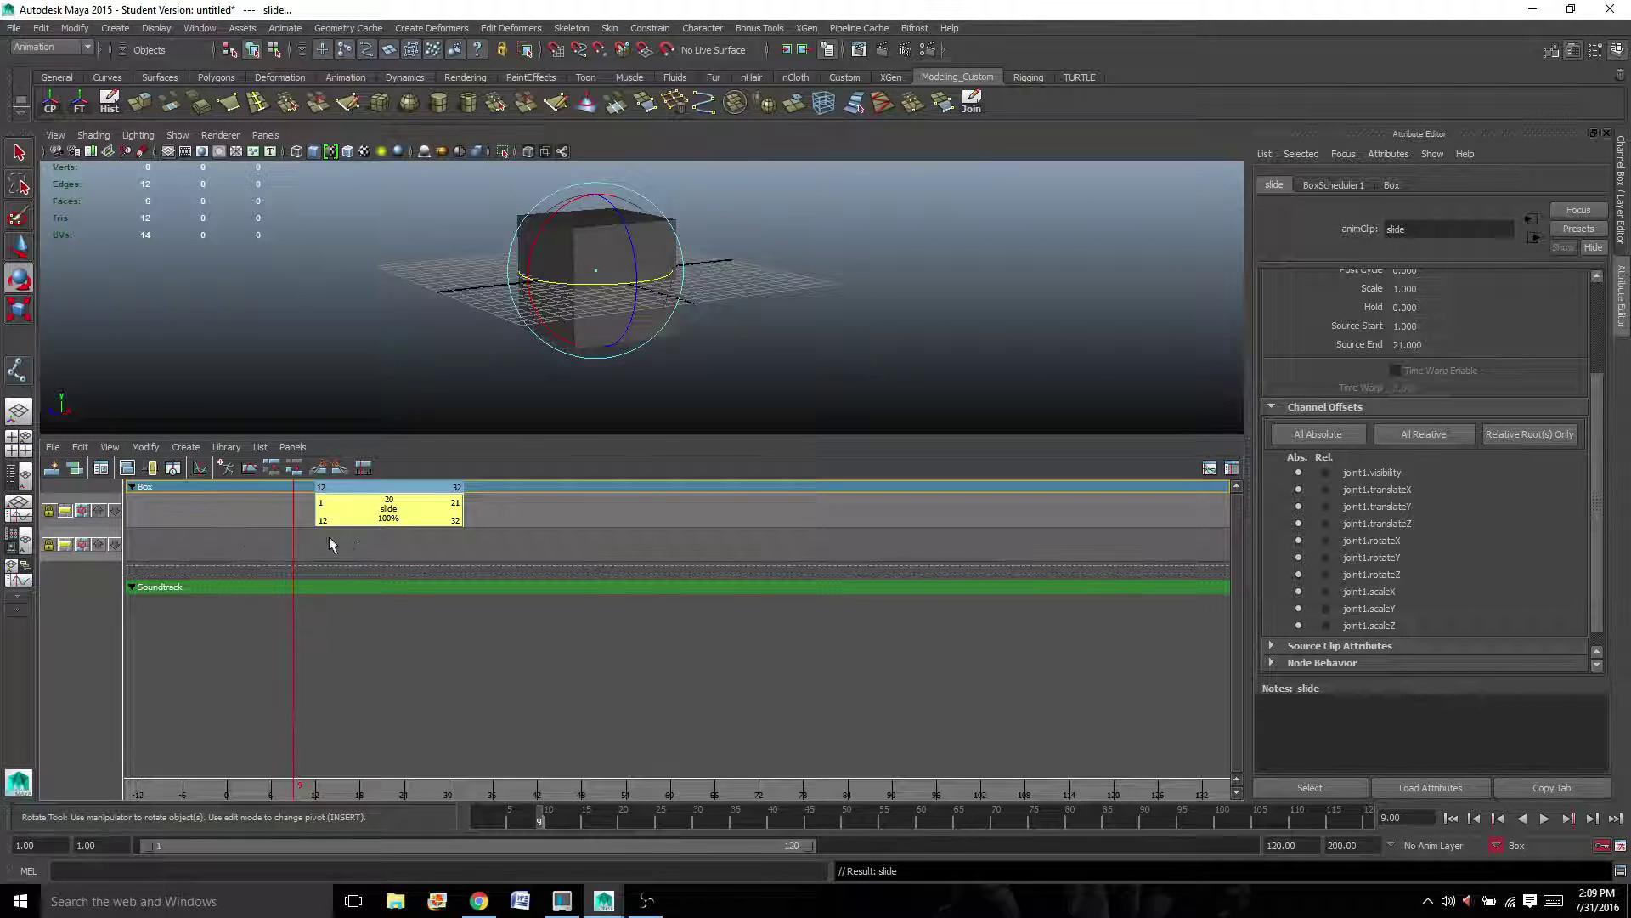
pyautogui.click(63, 510)
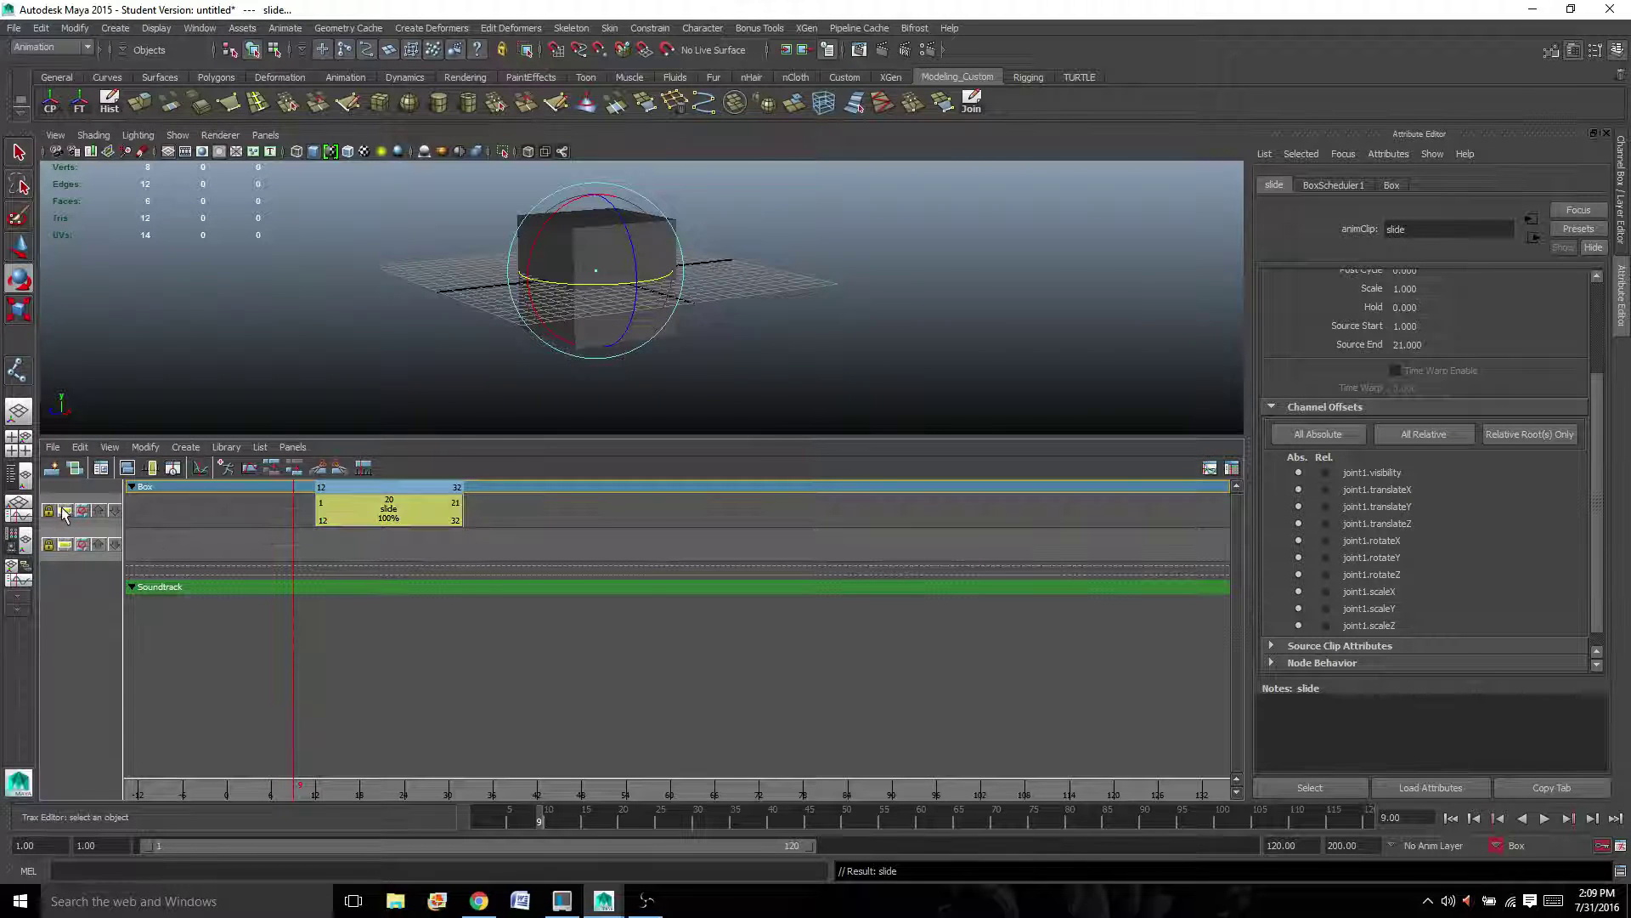
# Move the slide clip back to start at frame 1, toggle the activation of its keys, and preview the playback
pyautogui.click(63, 510)
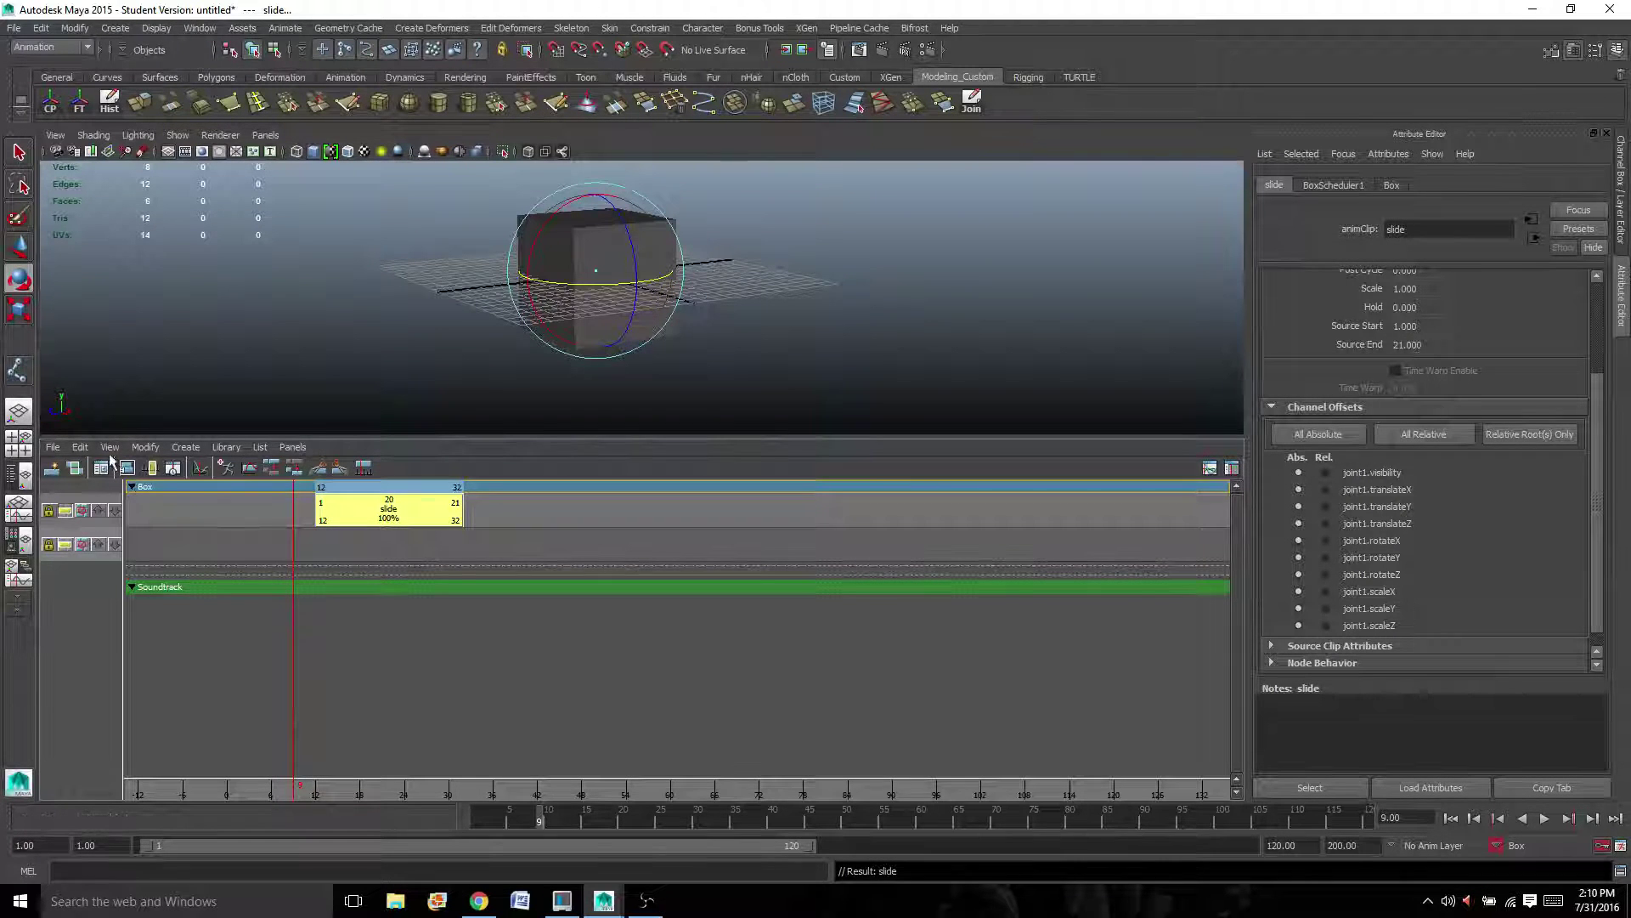
pyautogui.moveTo(357, 510); pyautogui.dragTo(274, 505)
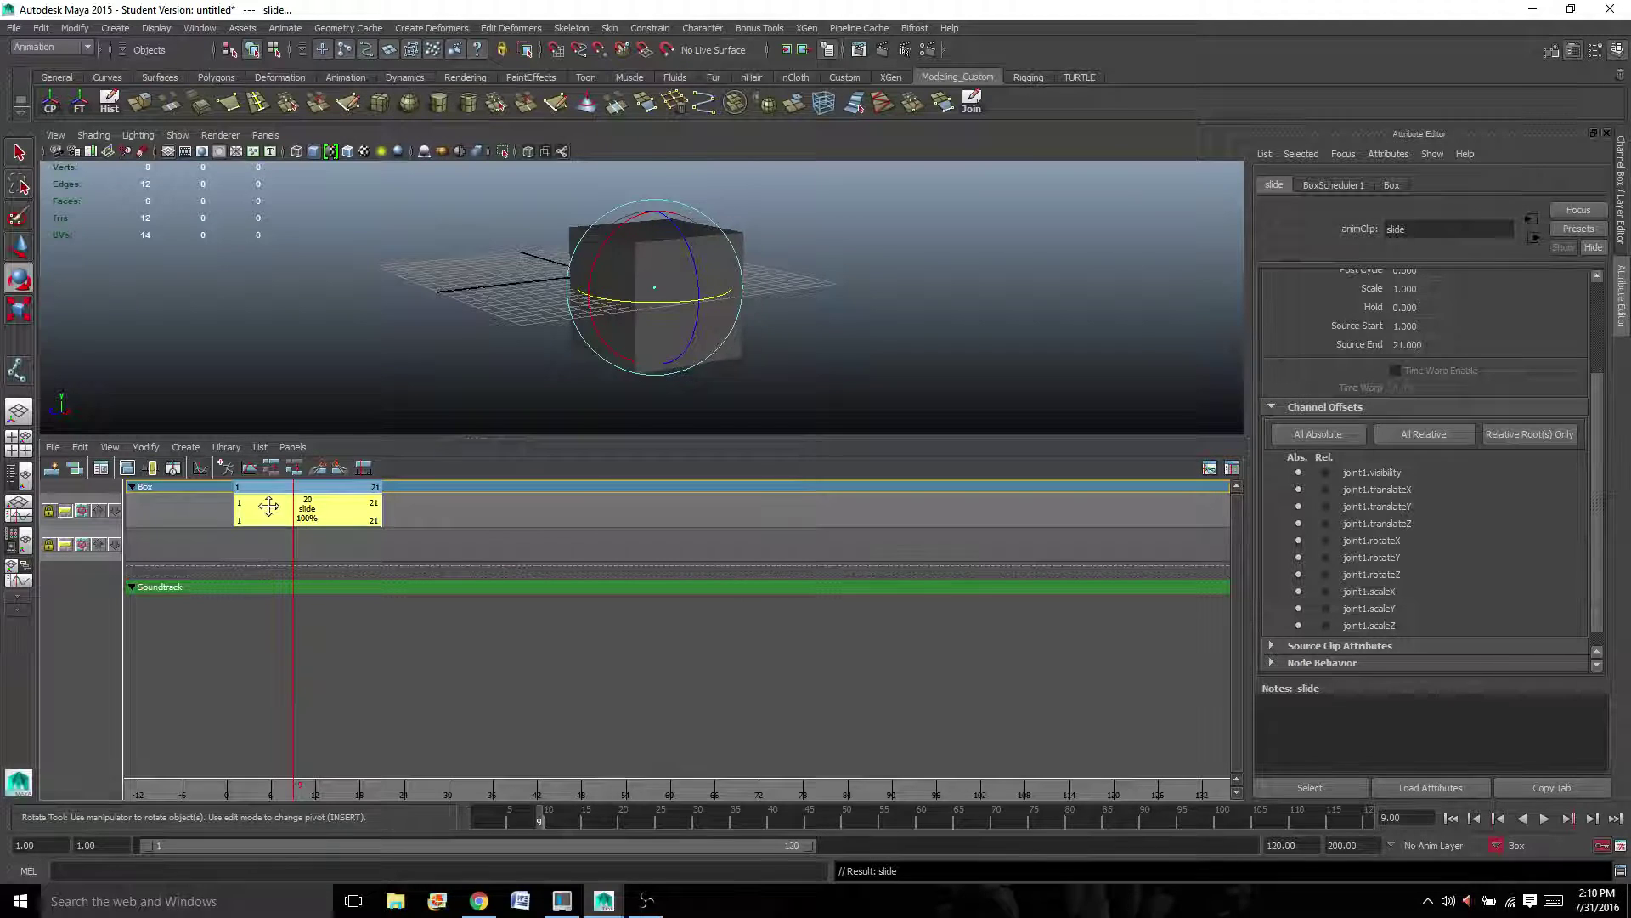
pyautogui.click(157, 446)
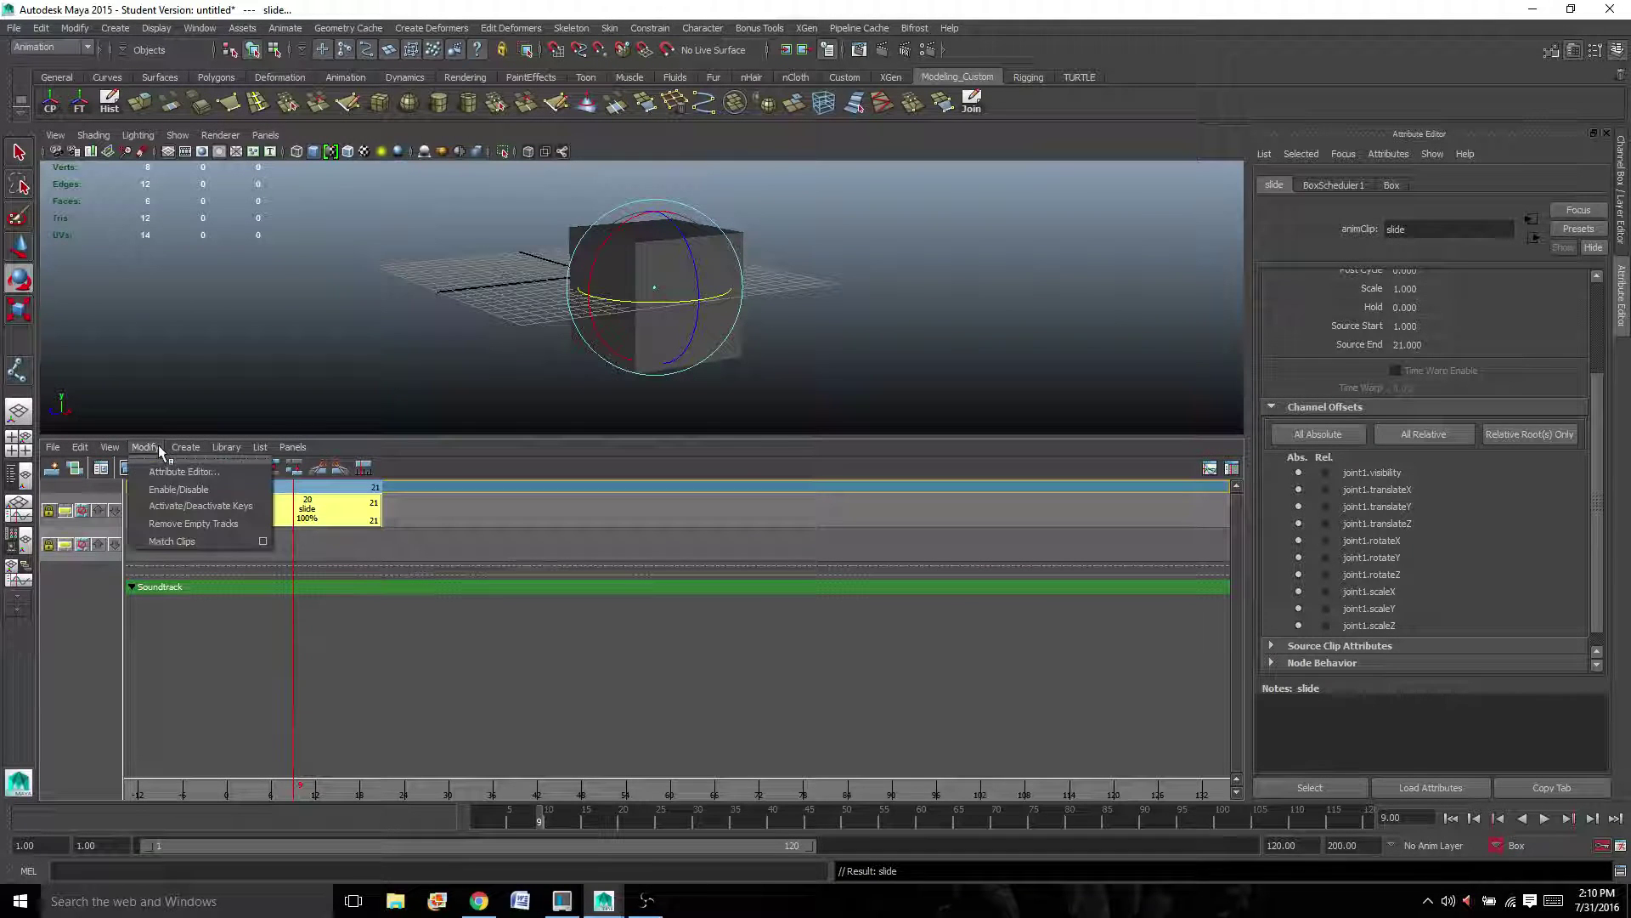
pyautogui.click(180, 505)
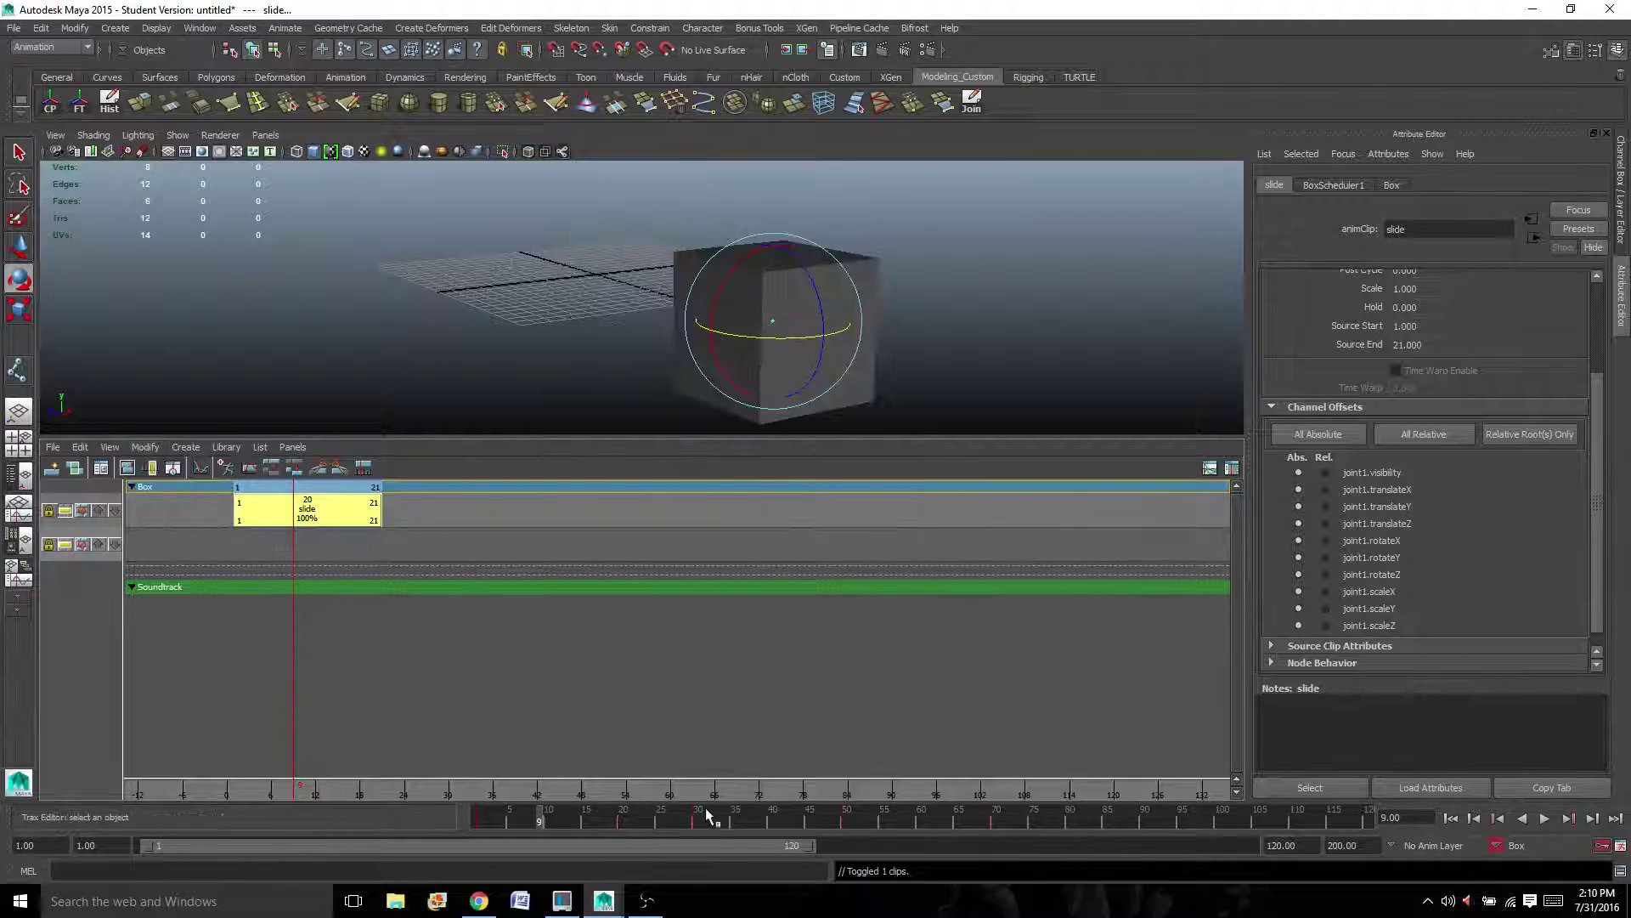
pyautogui.hotkey('alt', 'v')
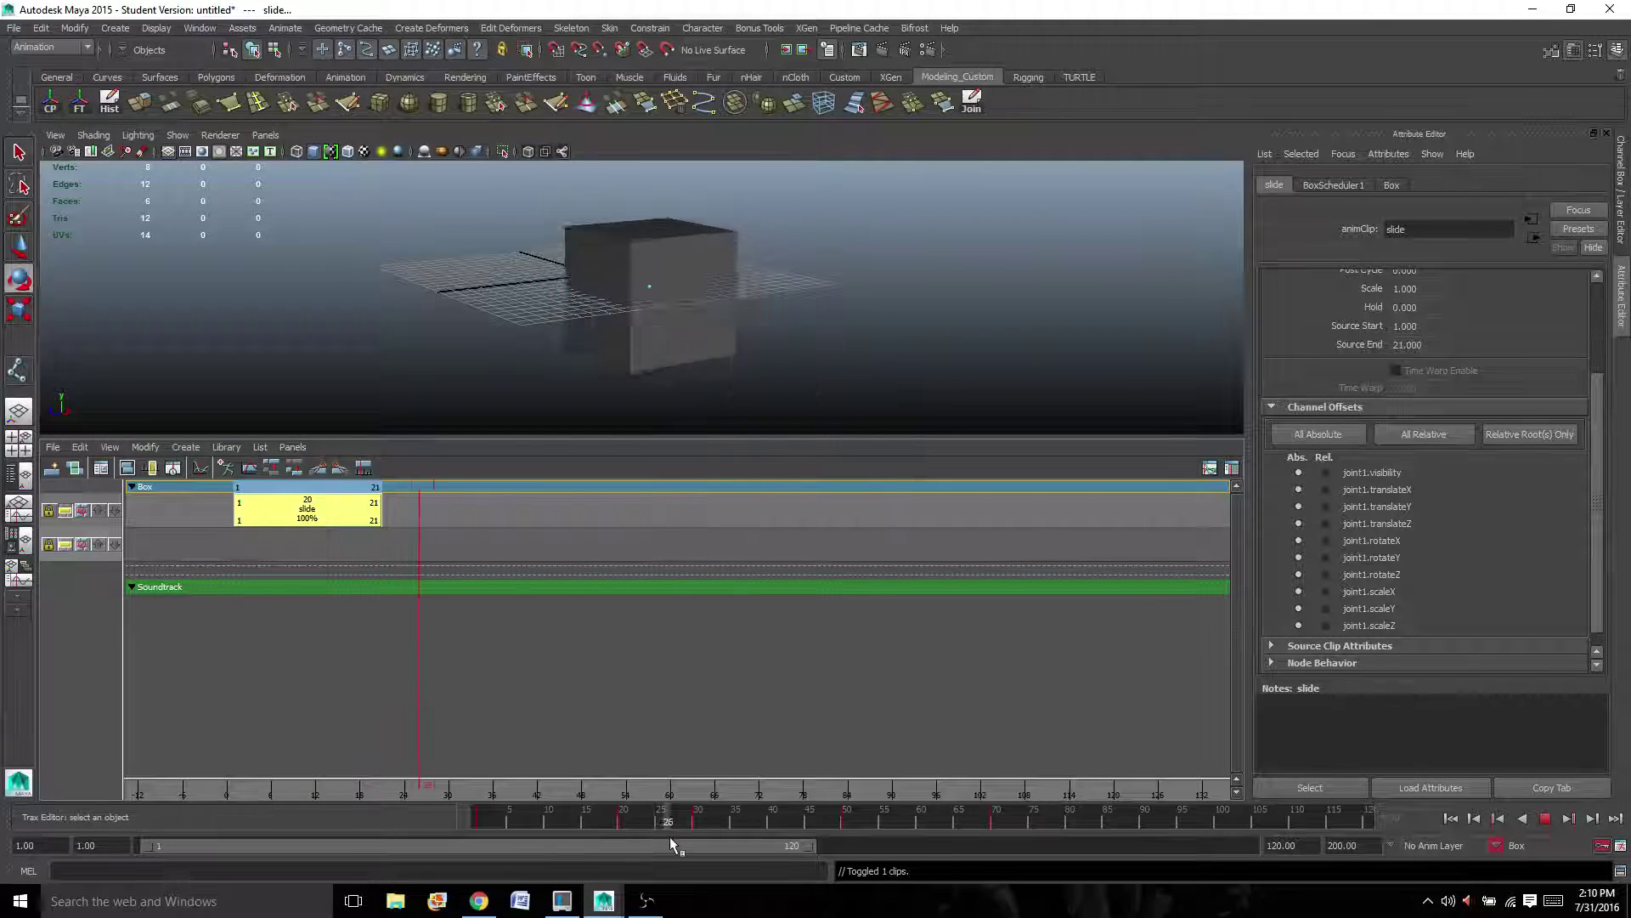
# Select the timeline range from frame 30 to 71 and create an animation clip named UpSpin from it, placed in the Trax Editor and Visor
pyautogui.moveTo(669, 838); pyautogui.dragTo(991, 843)
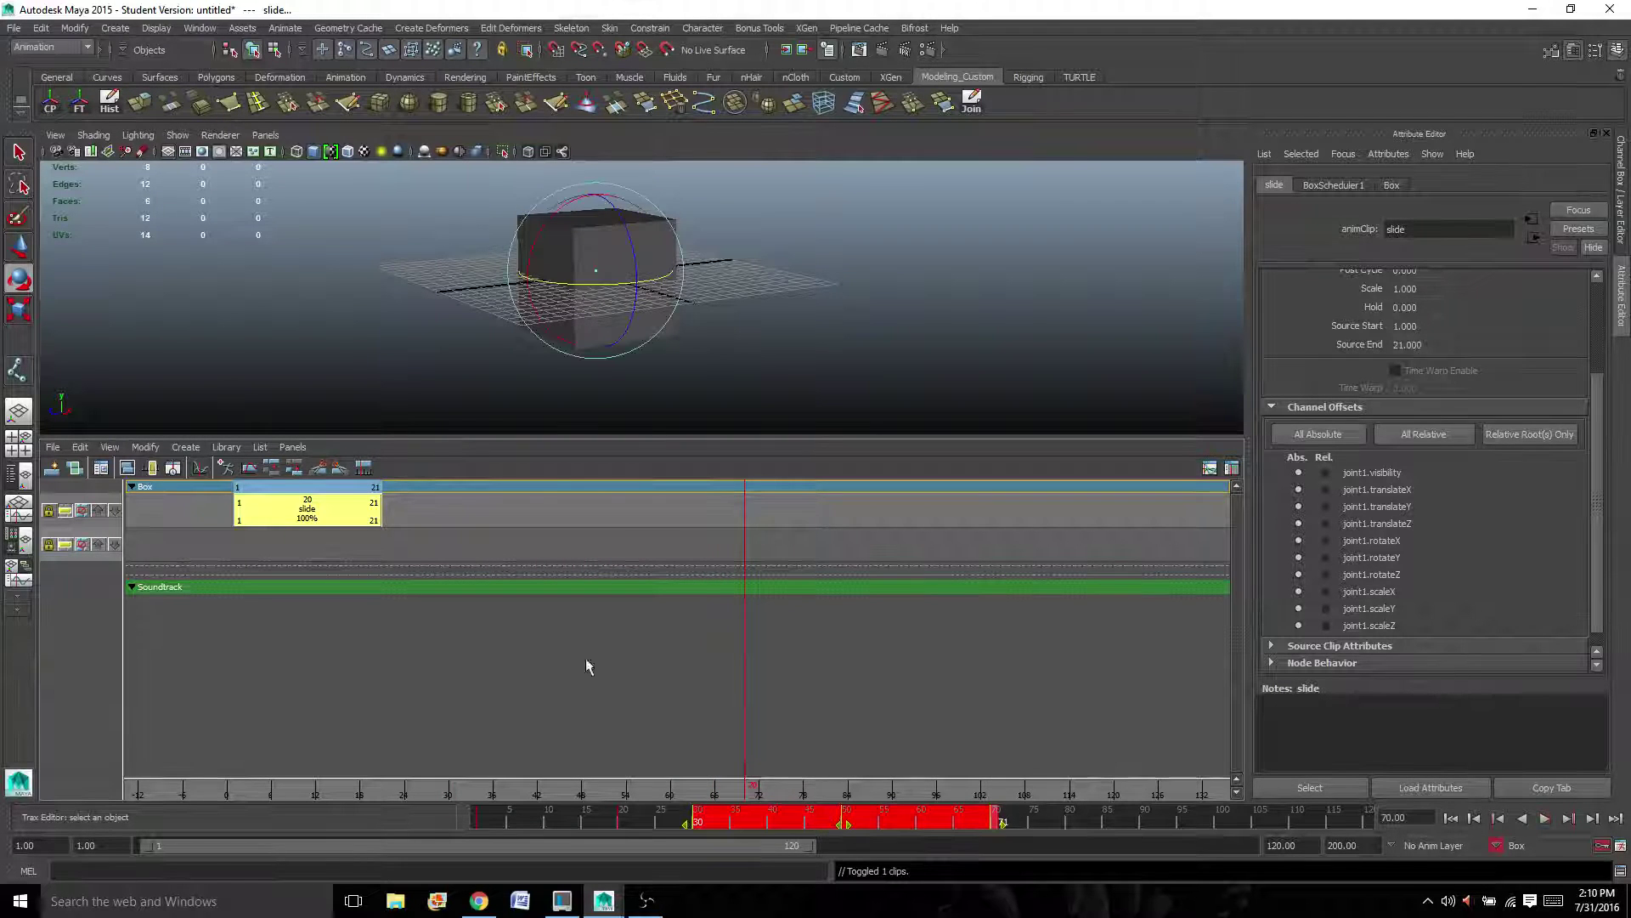
pyautogui.click(186, 448)
pyautogui.click(273, 476)
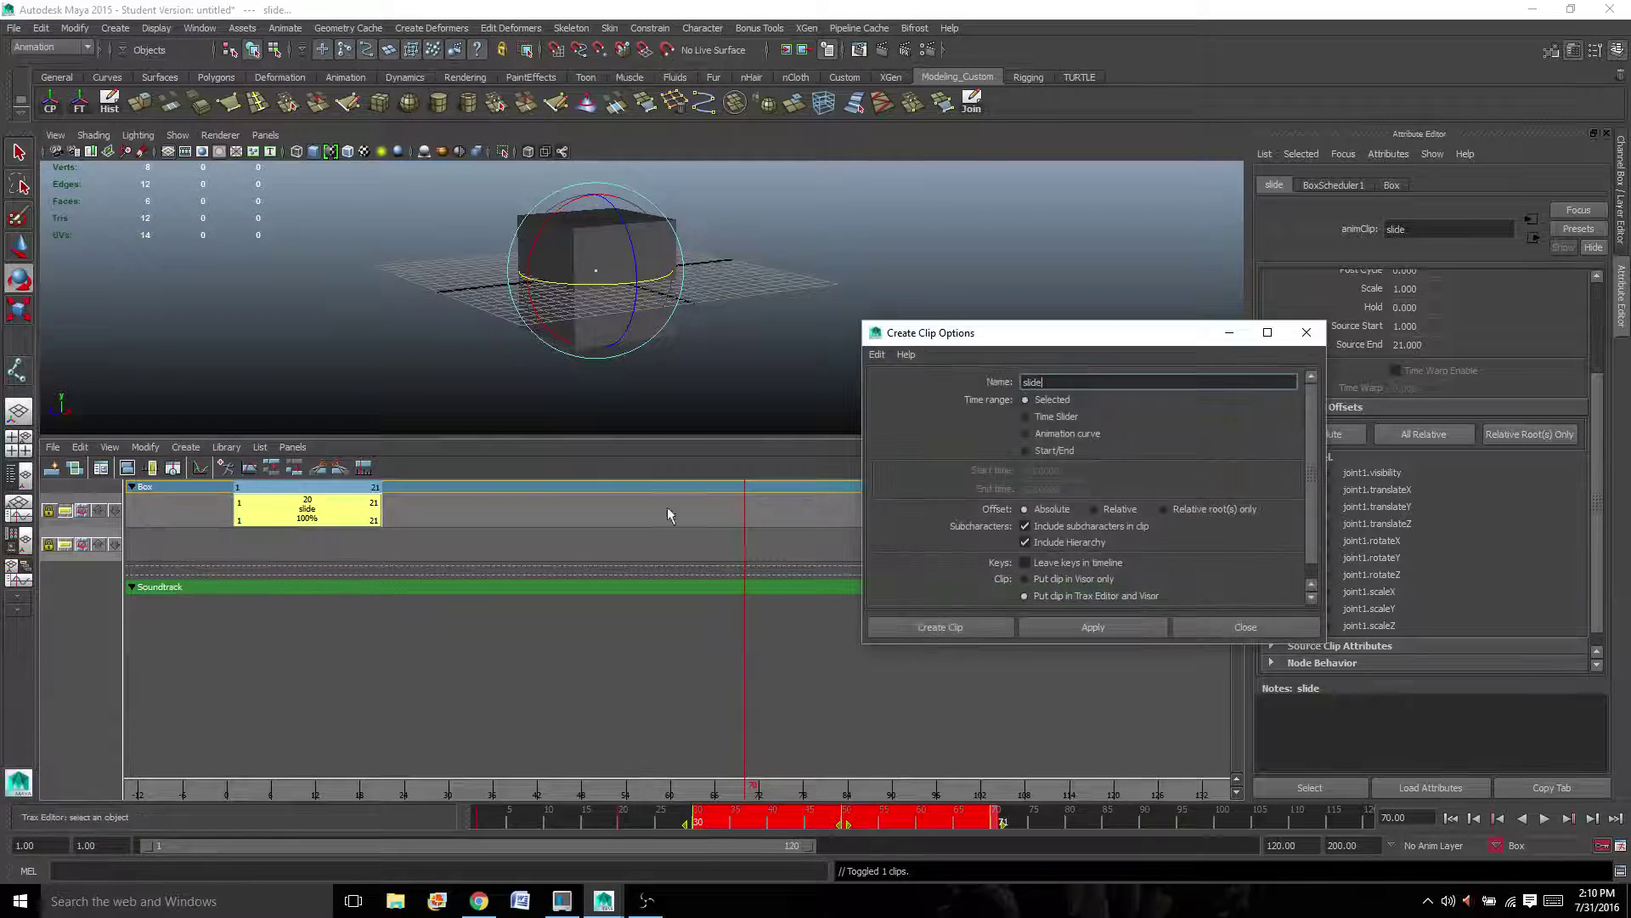
pyautogui.doubleClick(1032, 381)
pyautogui.write('u')
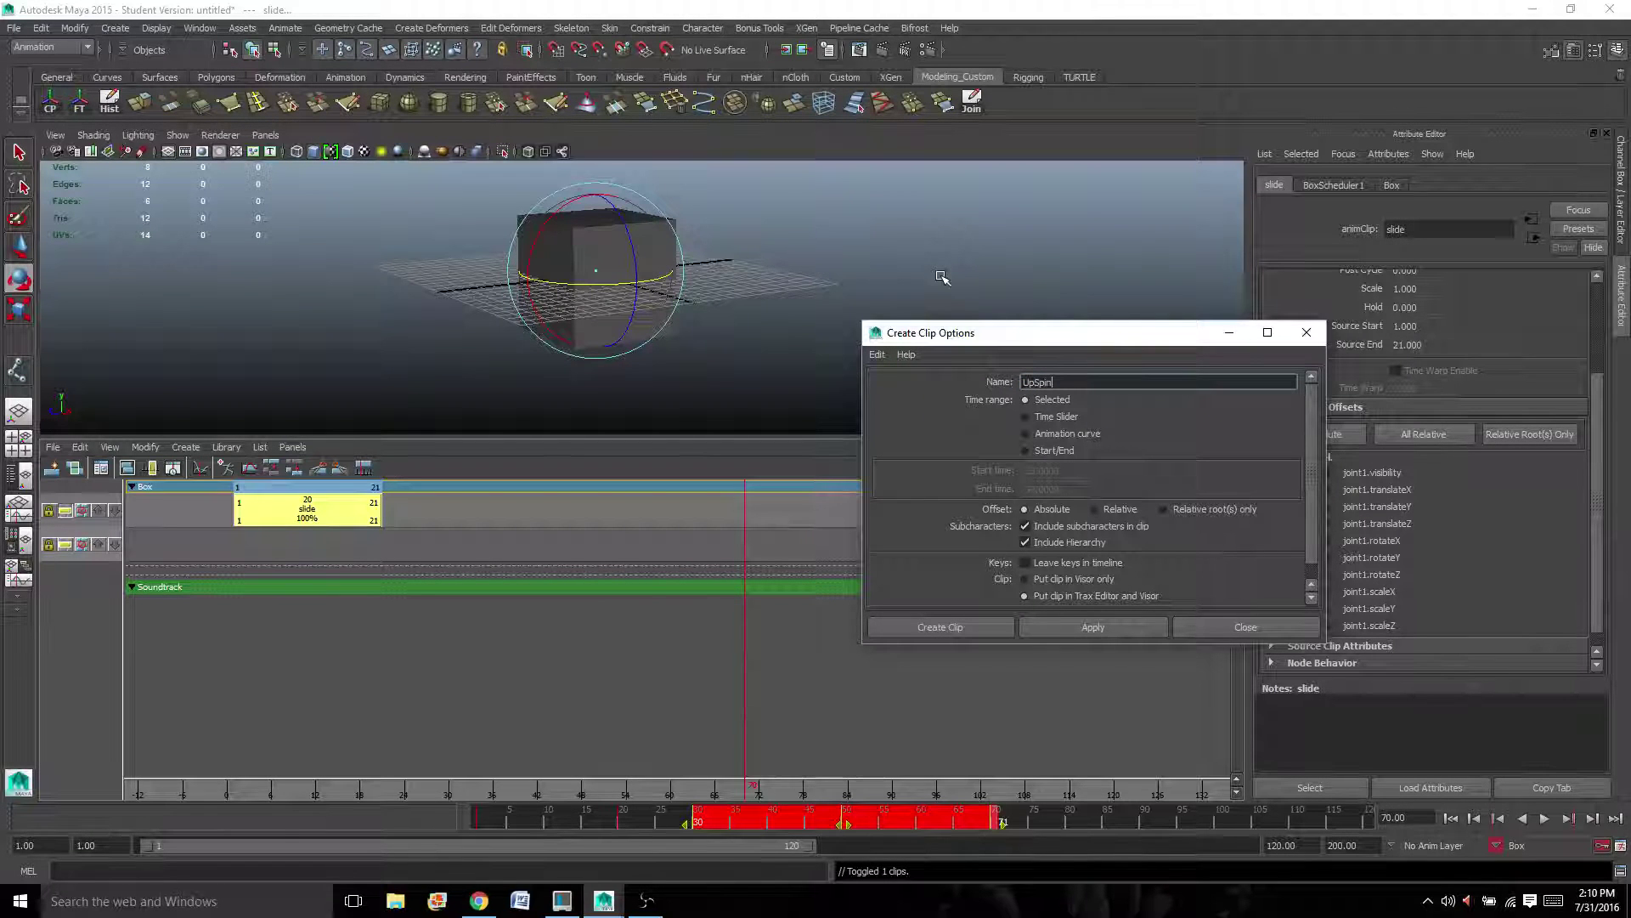
pyautogui.click(980, 626)
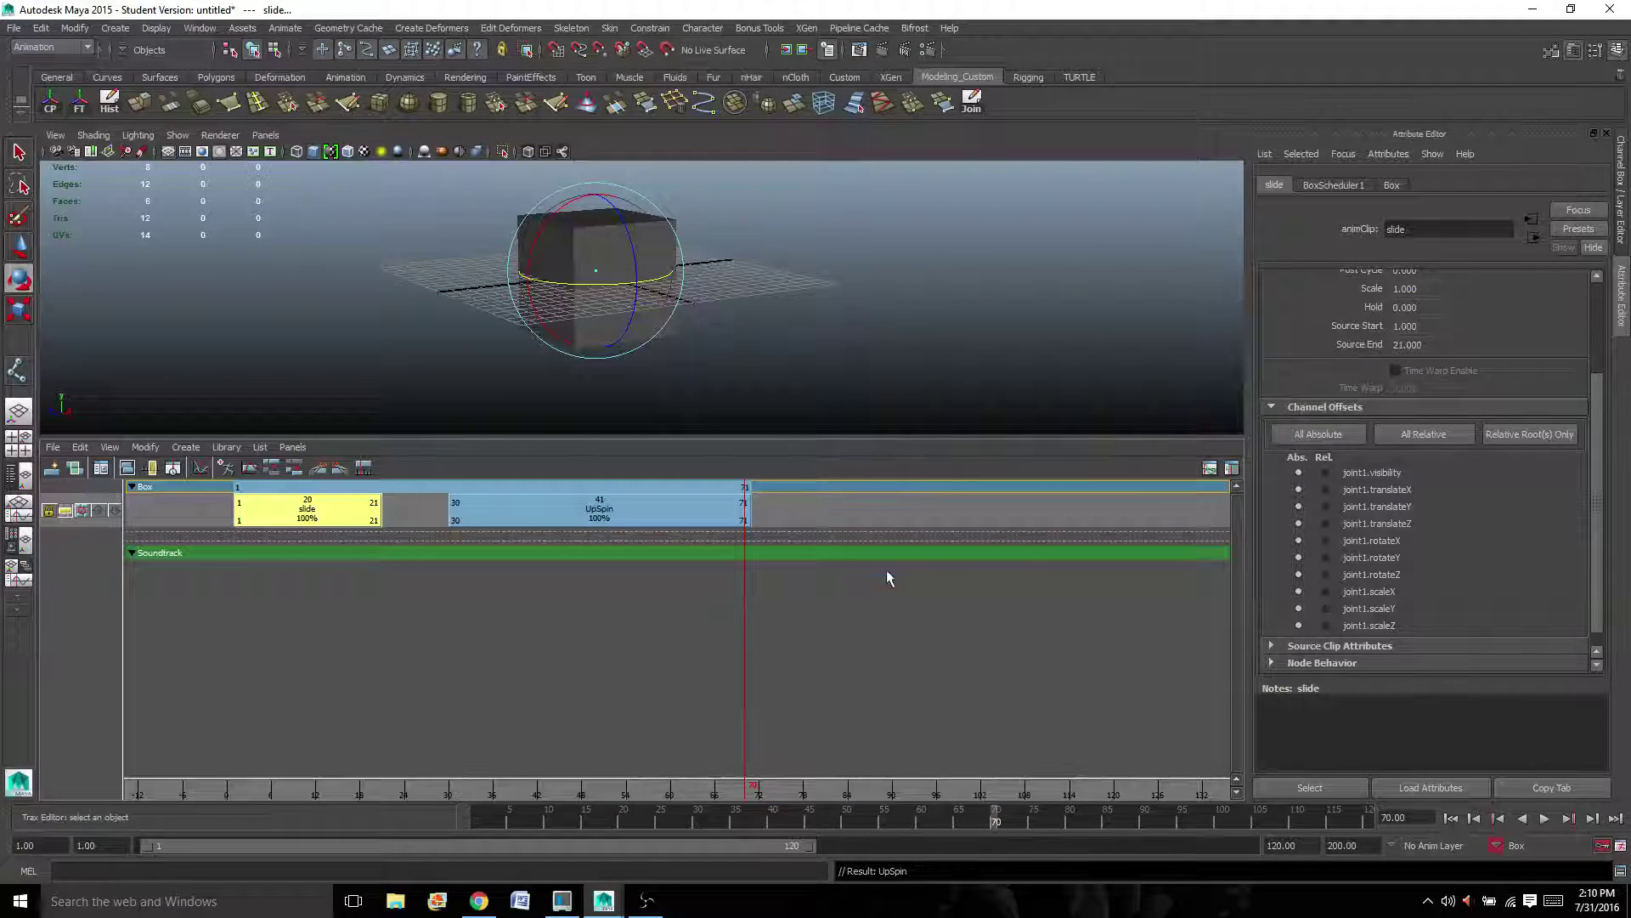
# Scrub the new clip arrangement back to frame 3 and move the UpSpin clip along its track to start at frame 71
pyautogui.moveTo(746, 586); pyautogui.dragTo(250, 634)
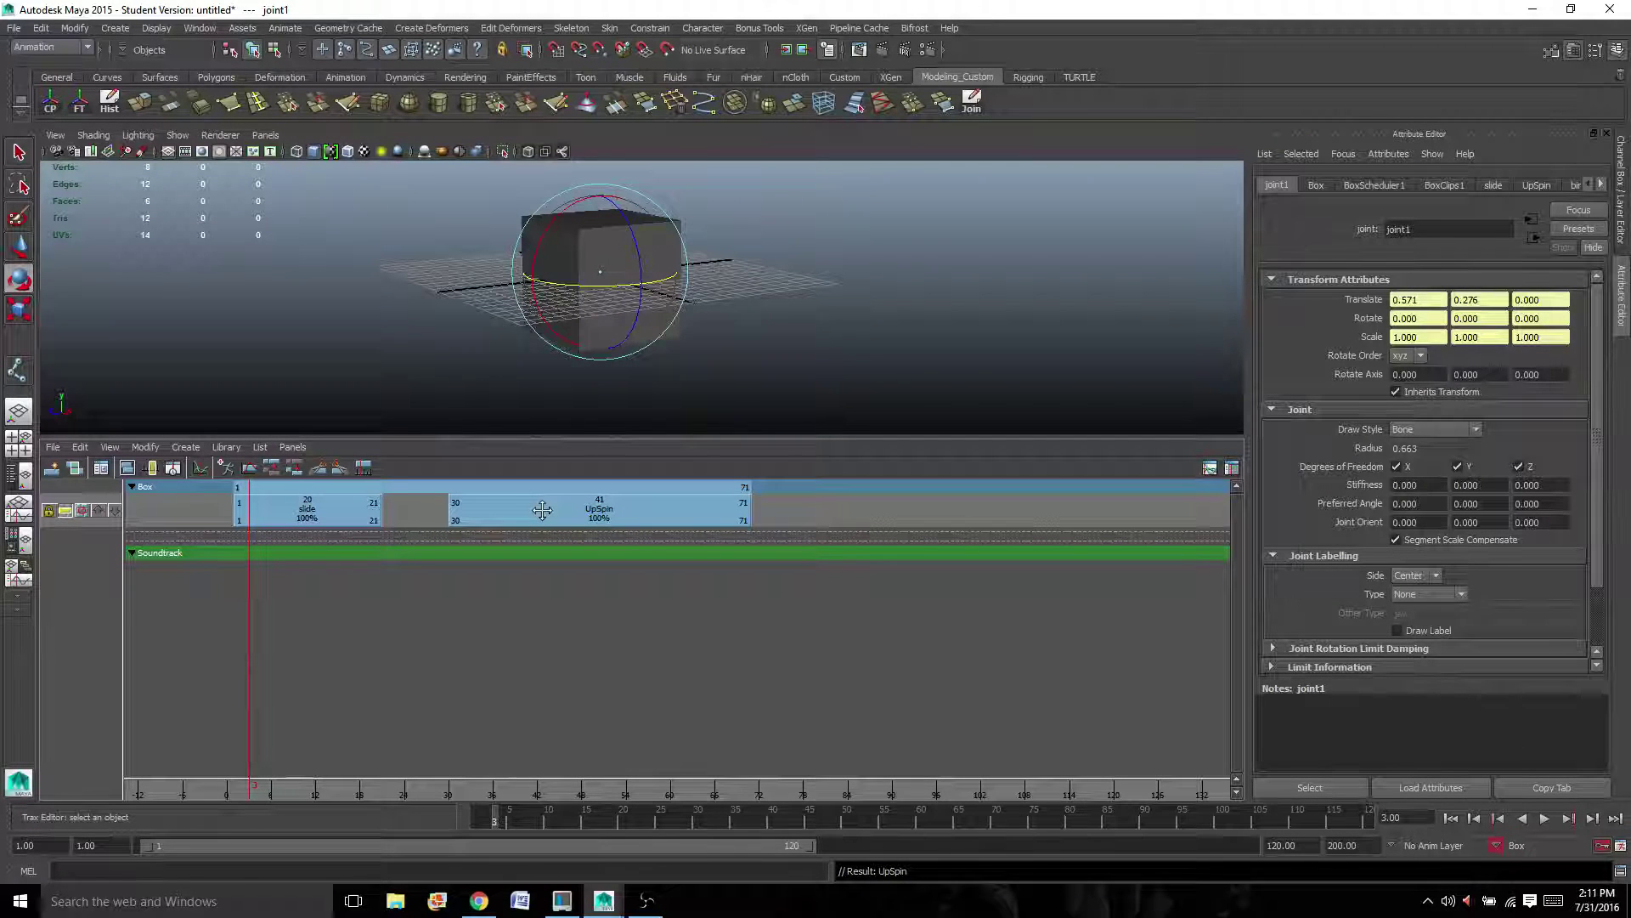
pyautogui.moveTo(542, 509); pyautogui.dragTo(845, 510)
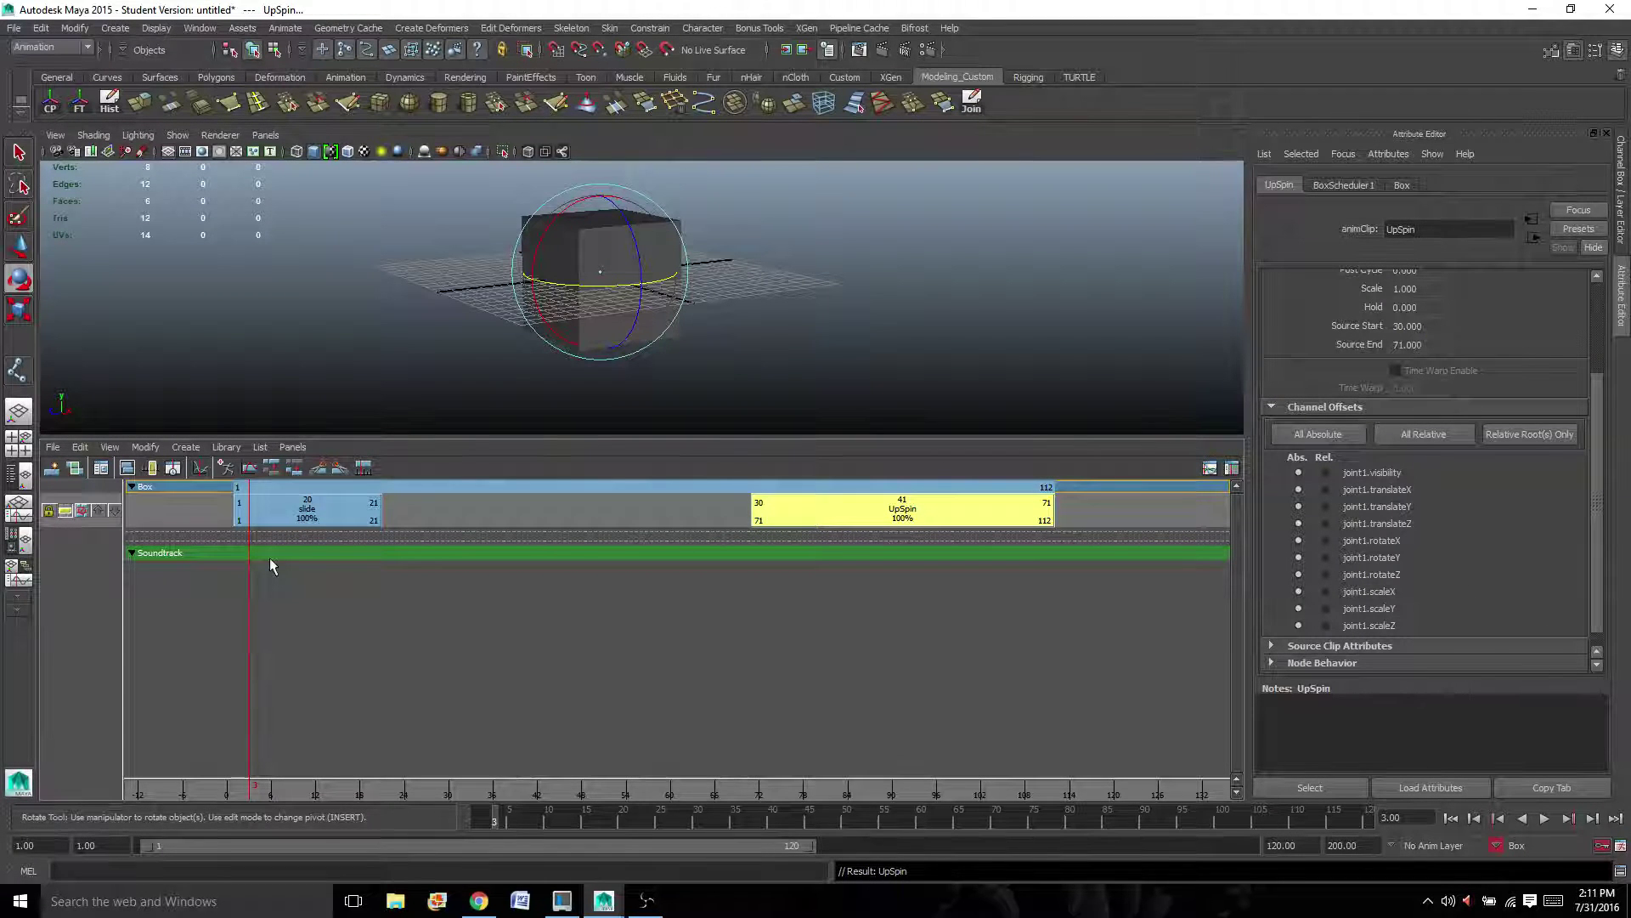
# Insert another instance of the slideSource clip from the library and move it along the second track to start at frame 22
pyautogui.click(224, 447)
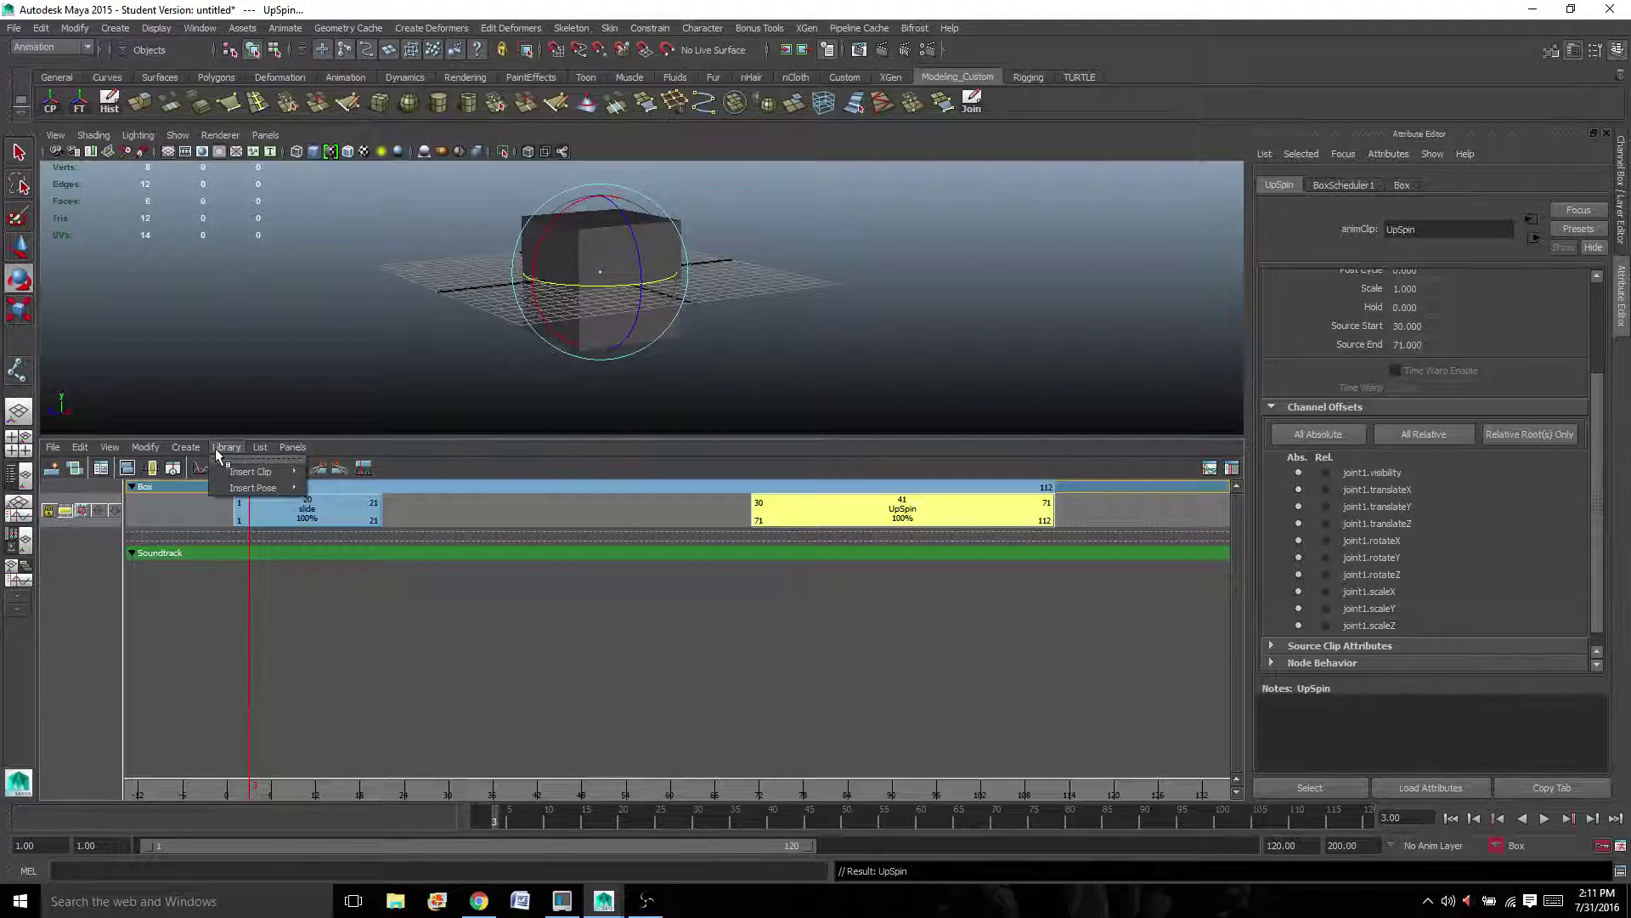
pyautogui.moveTo(229, 471)
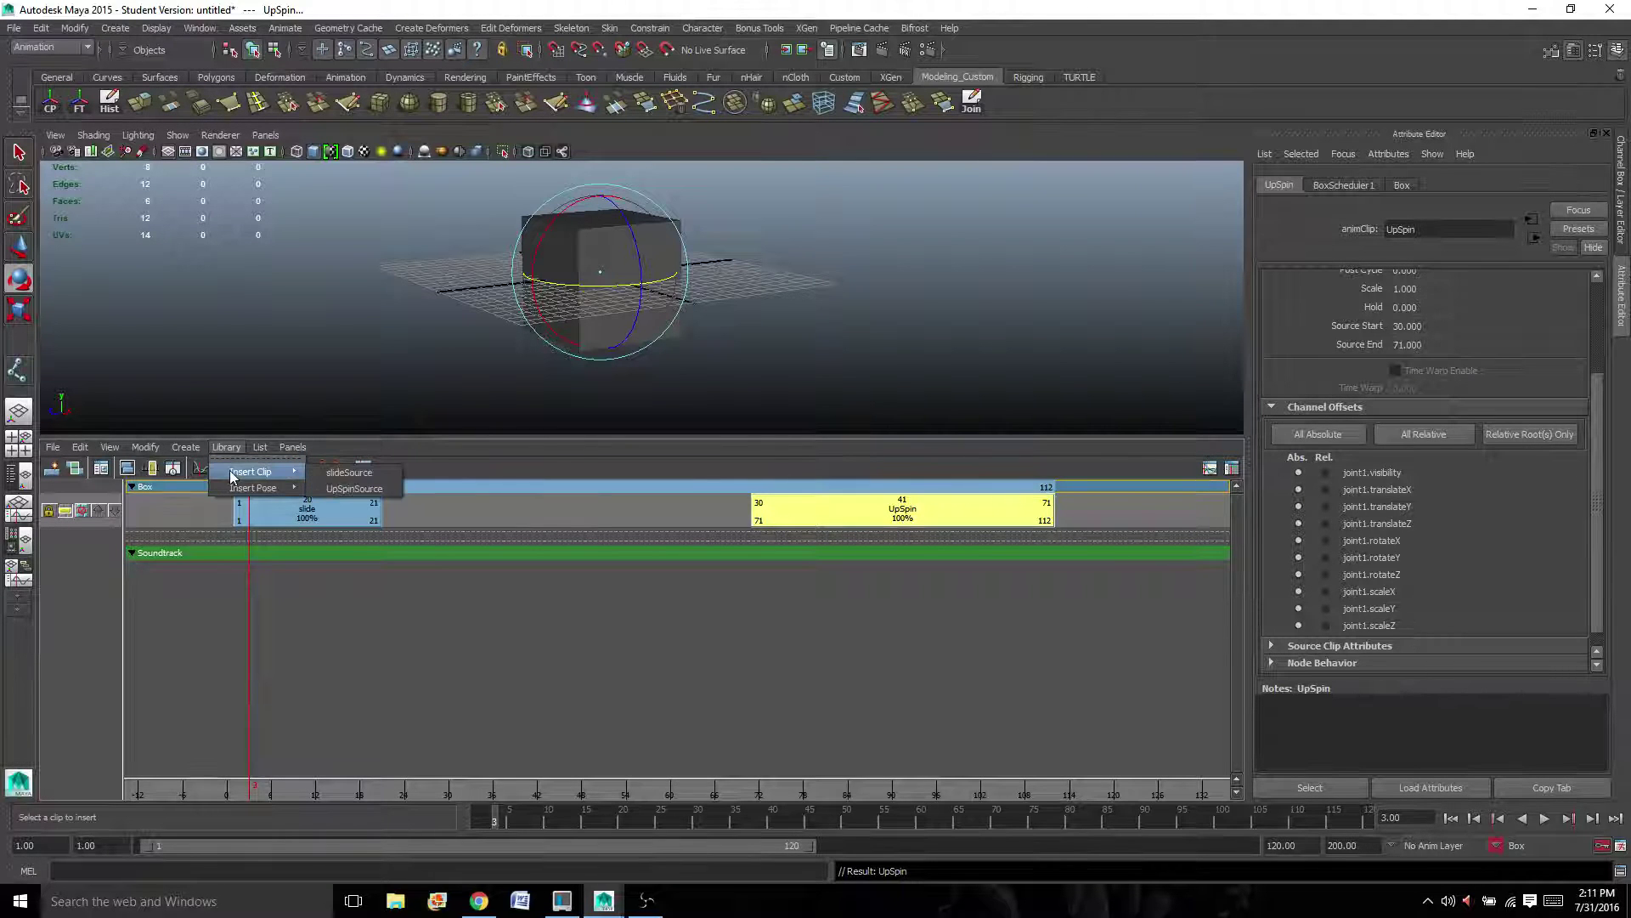
pyautogui.click(350, 473)
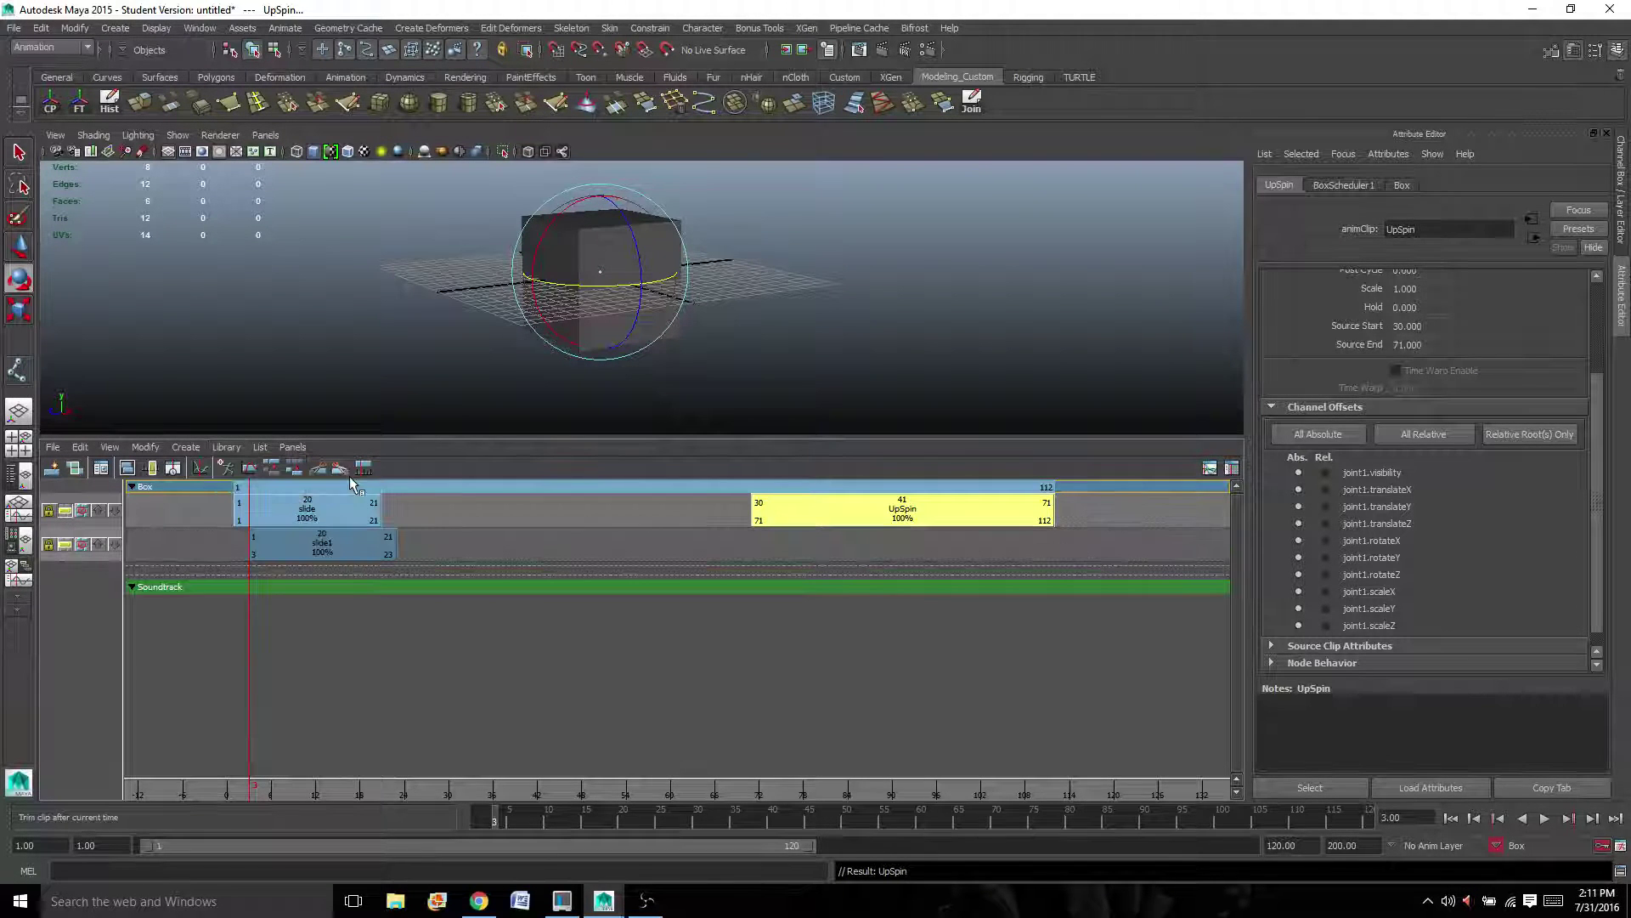
pyautogui.moveTo(340, 554); pyautogui.dragTo(475, 570)
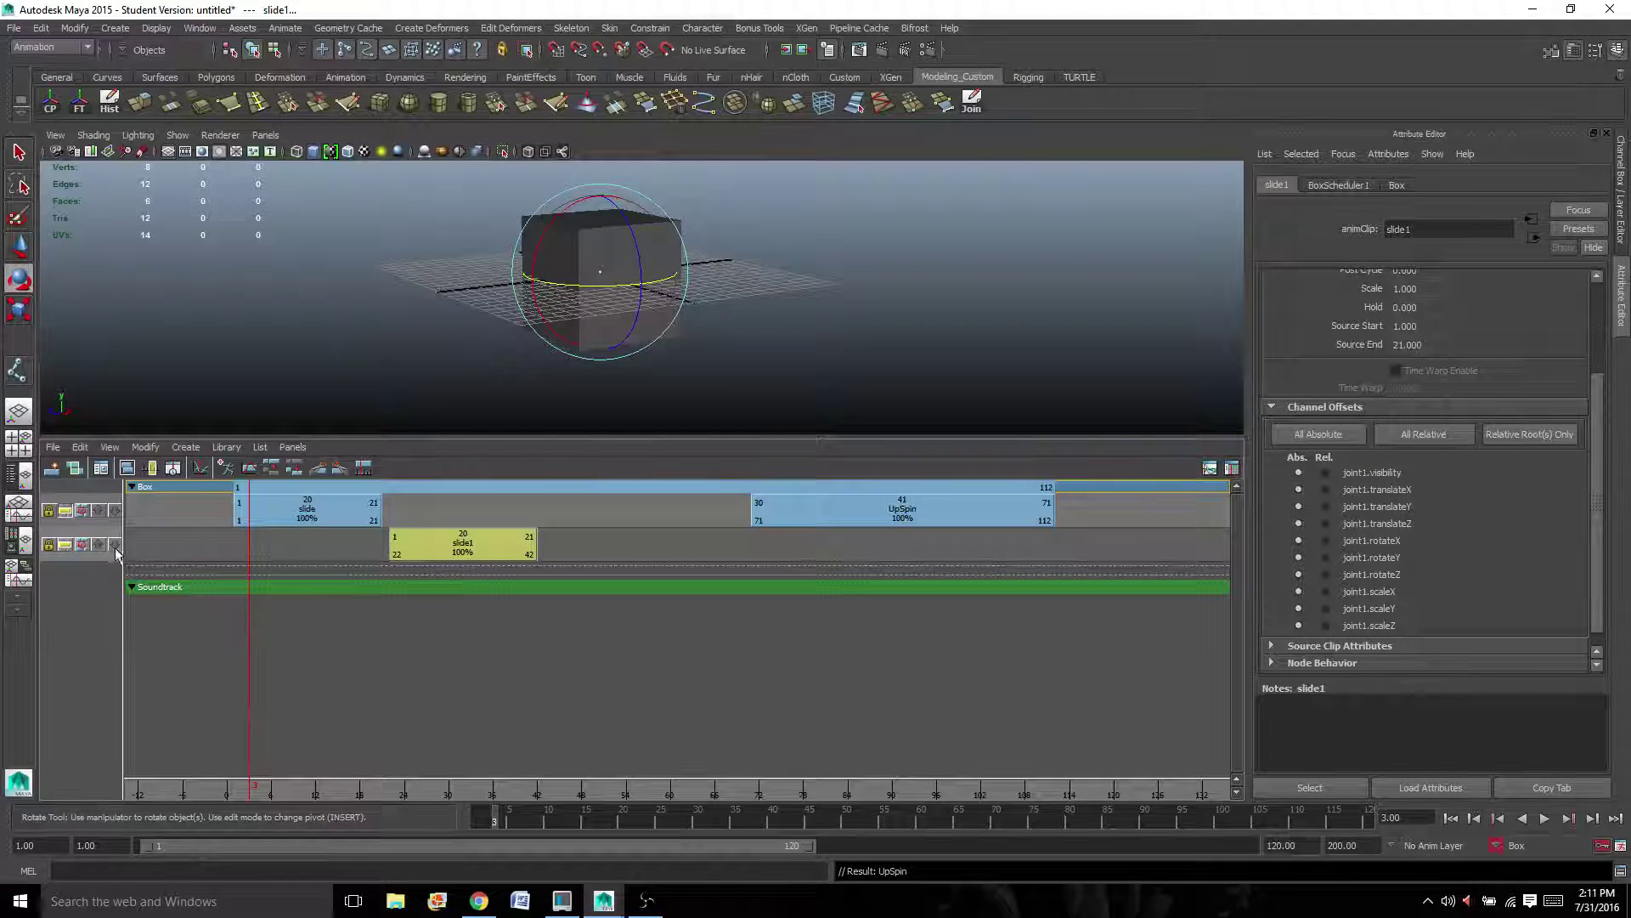
pyautogui.click(64, 547)
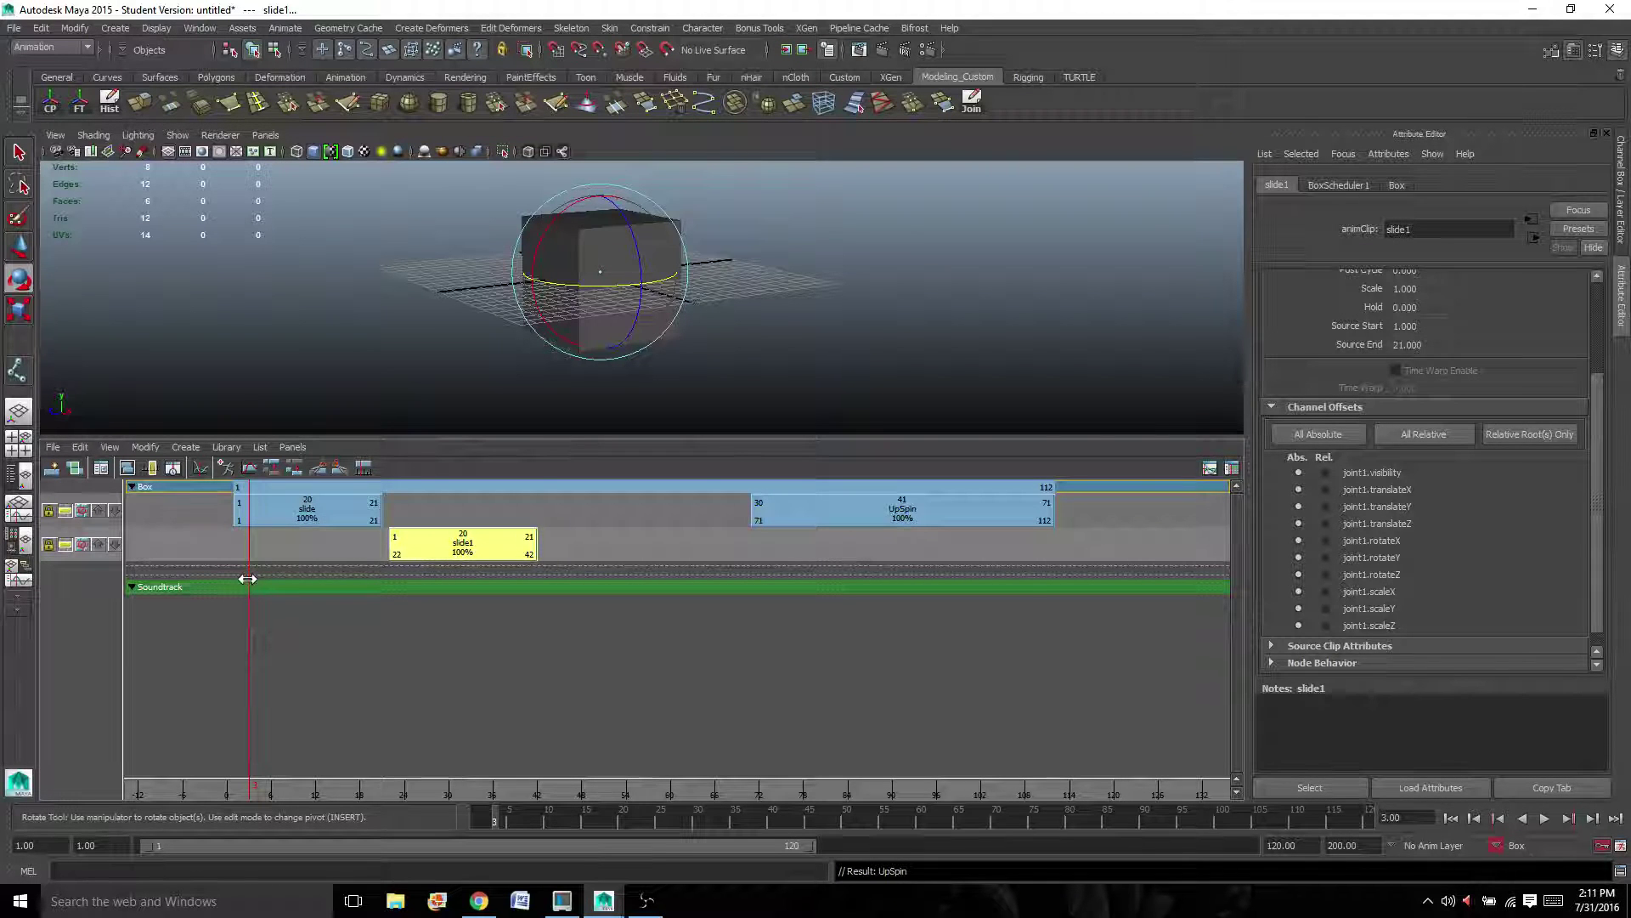
# Preview the transition between the two slide clips and set the slide1 clip's channel offsets to Relative Root(s) Only
pyautogui.hotkey('alt', 'v')
pyautogui.moveTo(353, 584); pyautogui.dragTo(321, 521)
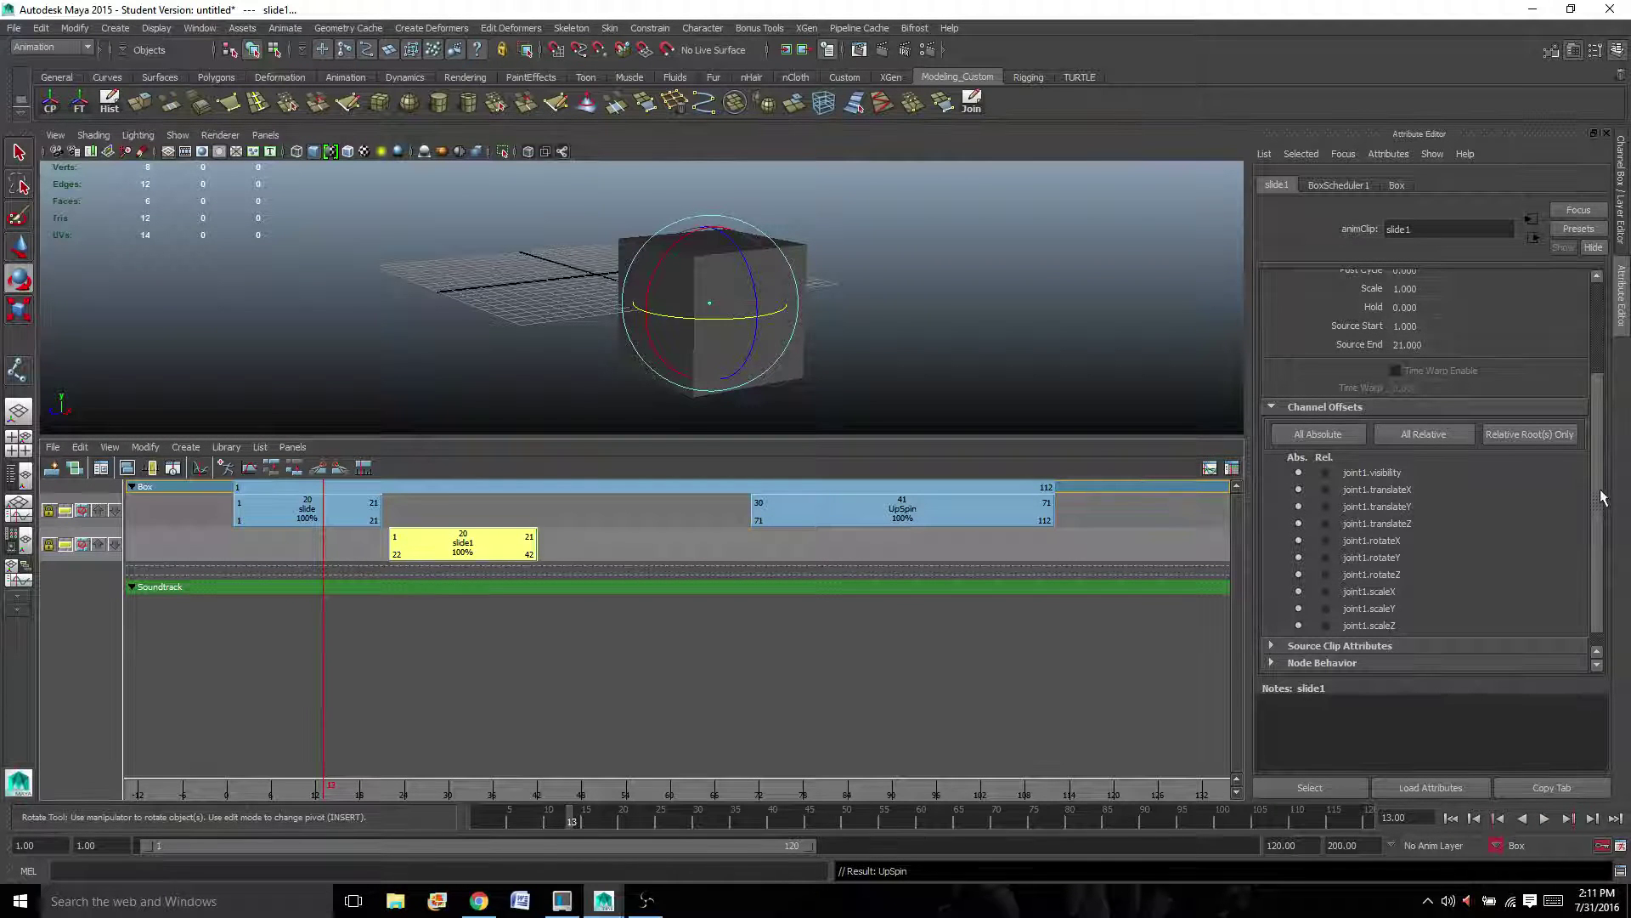
pyautogui.moveTo(1601, 497)
pyautogui.mouseDown()
pyautogui.moveTo(1596, 435)
pyautogui.moveTo(1595, 507)
pyautogui.mouseUp()
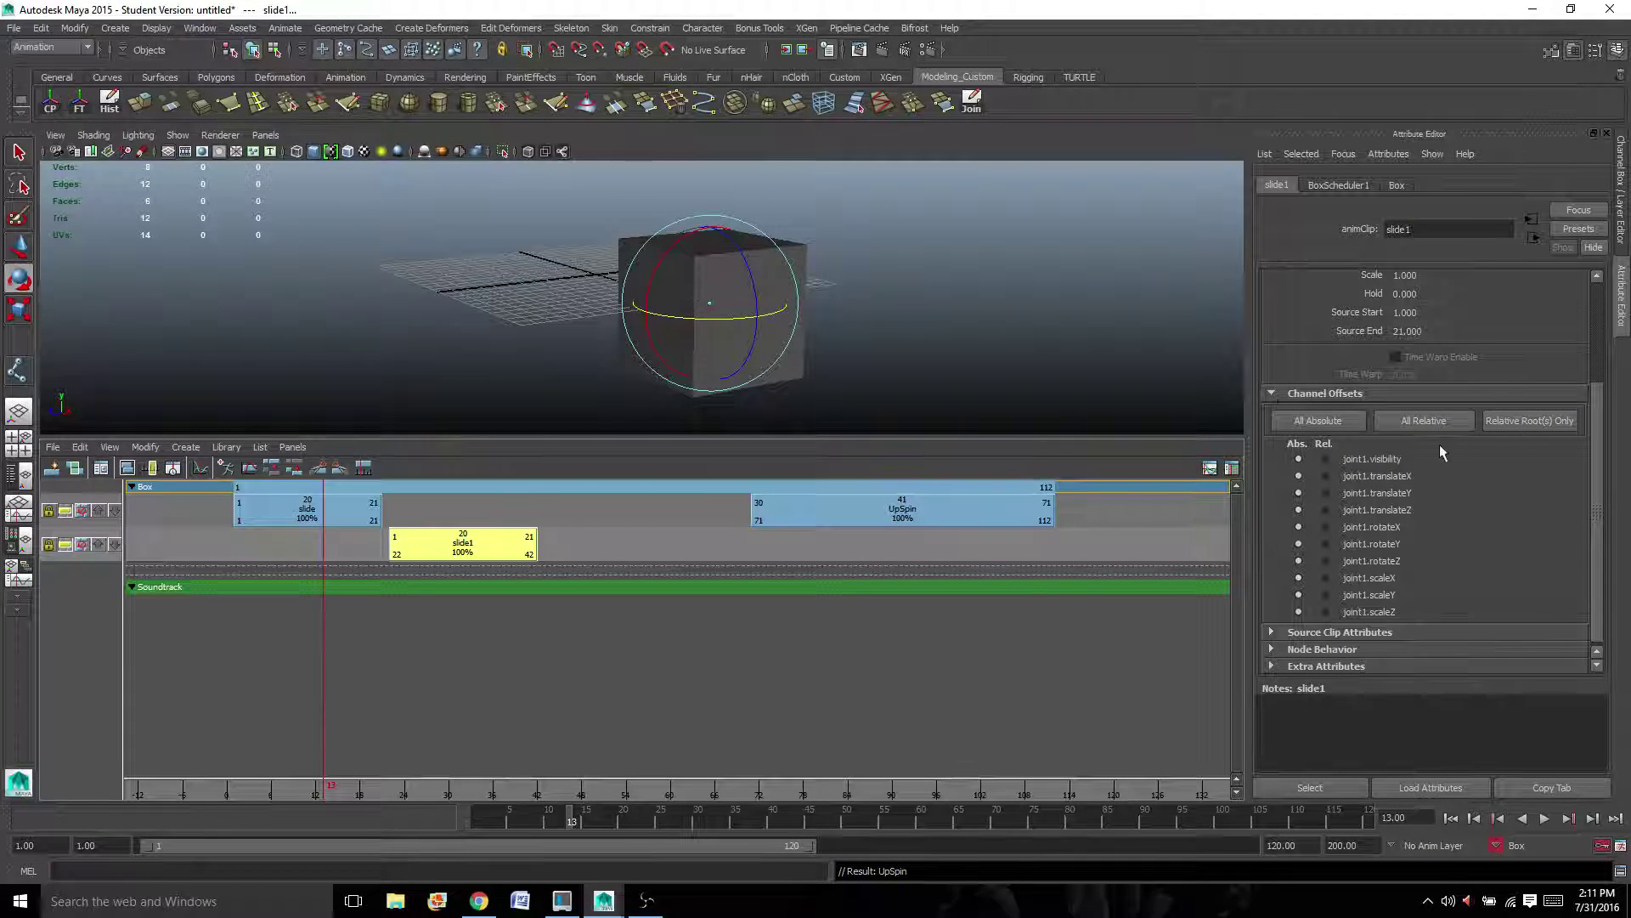
pyautogui.click(1503, 420)
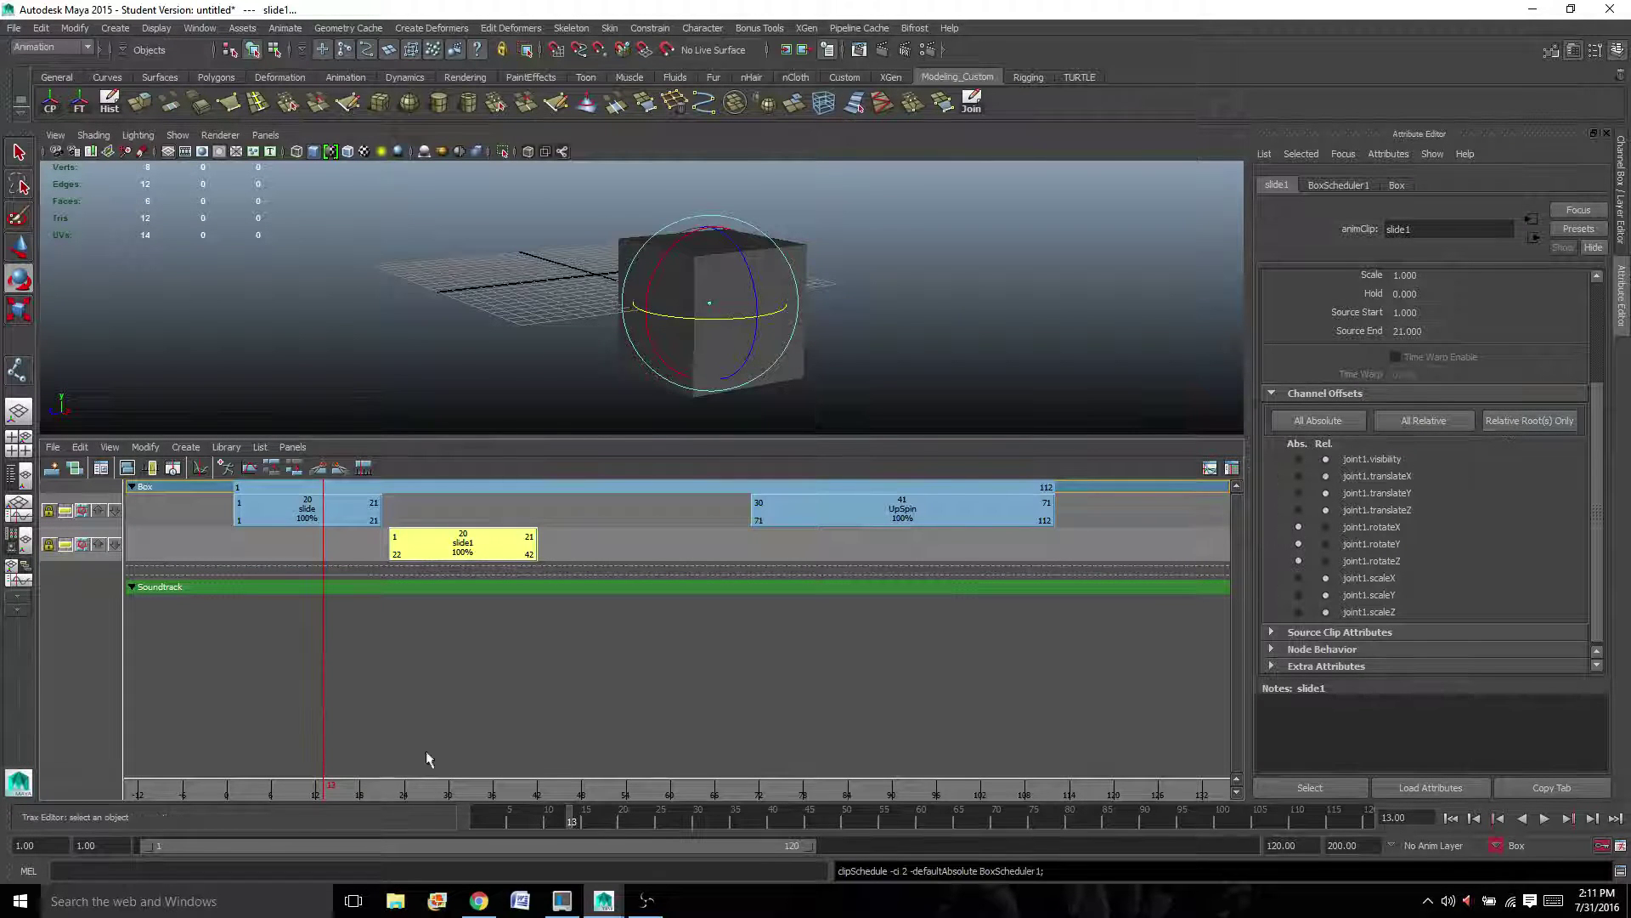
# Preview the relative offset, move the slide1 clip to start at frame 21, and scrub across the transition to frame 24
pyautogui.hotkey('alt', 'v')
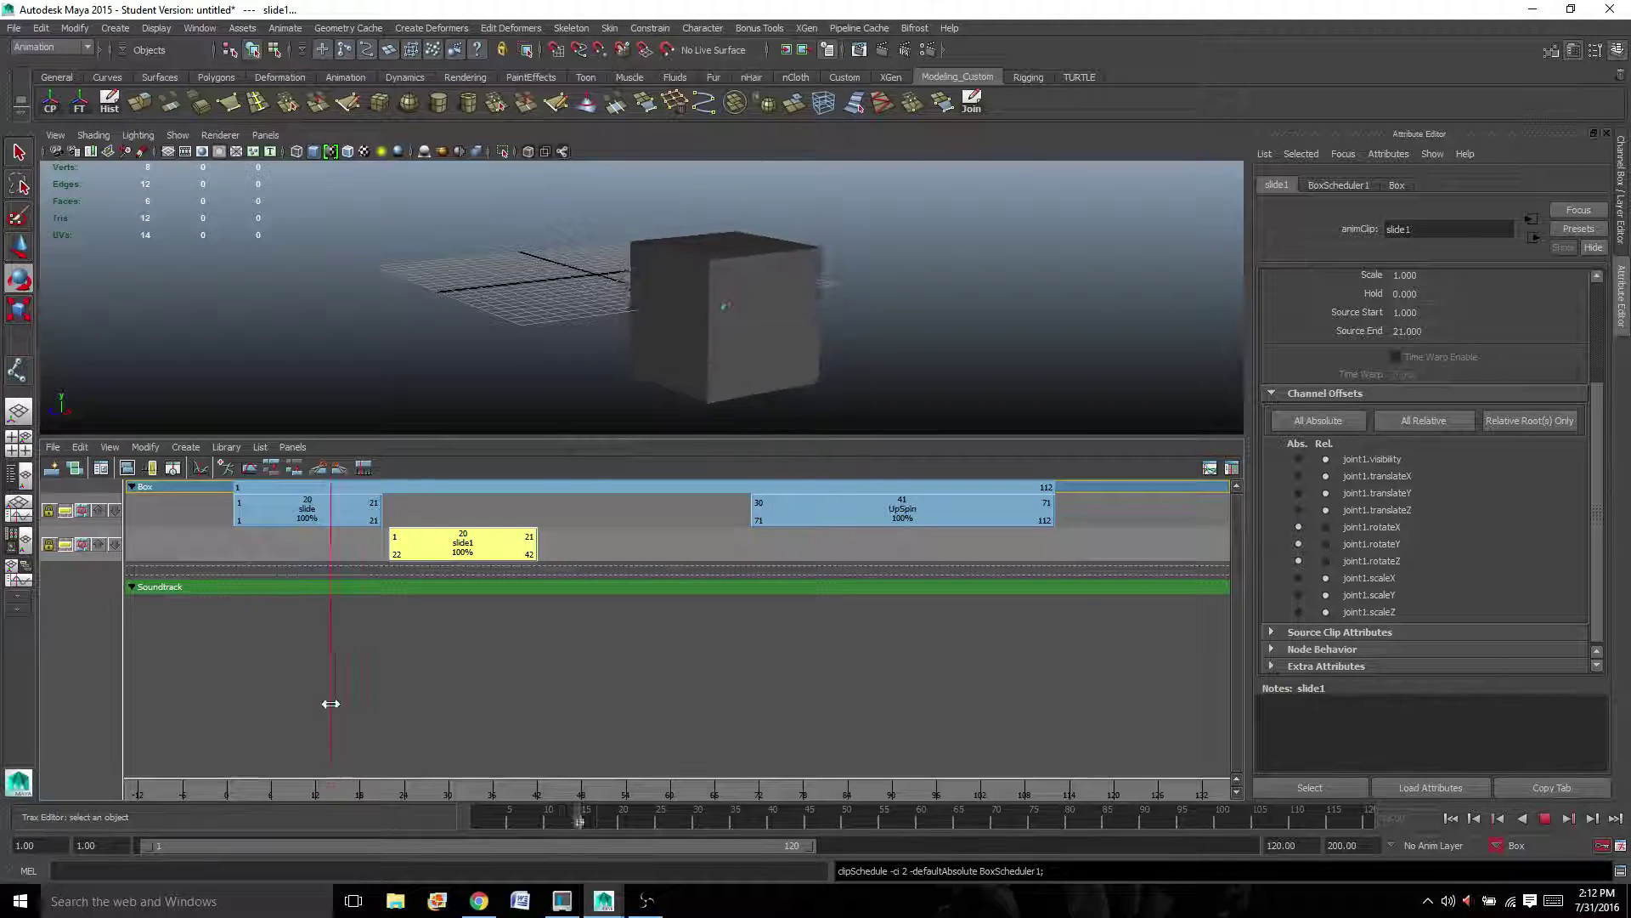
pyautogui.moveTo(363, 695)
pyautogui.mouseDown()
pyautogui.moveTo(437, 692)
pyautogui.moveTo(298, 673)
pyautogui.moveTo(400, 673)
pyautogui.moveTo(351, 662)
pyautogui.moveTo(400, 659)
pyautogui.moveTo(341, 667)
pyautogui.mouseUp()
pyautogui.moveTo(425, 540)
pyautogui.mouseDown()
pyautogui.moveTo(276, 544)
pyautogui.moveTo(410, 544)
pyautogui.mouseUp()
pyautogui.moveTo(555, 567); pyautogui.dragTo(556, 567)
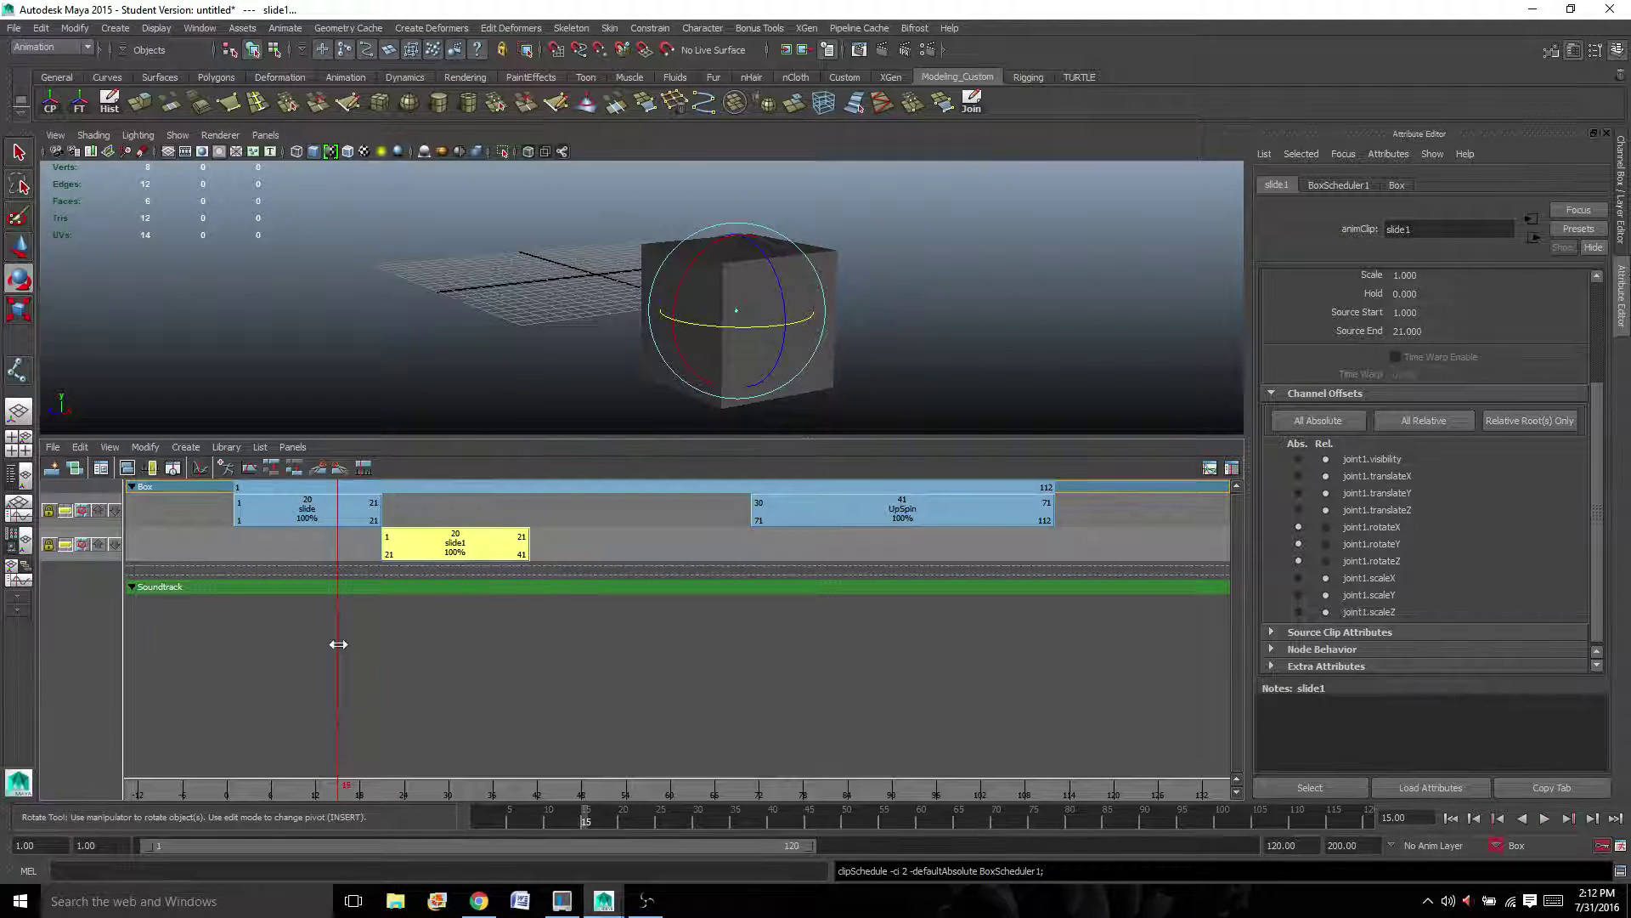
pyautogui.moveTo(340, 645); pyautogui.dragTo(403, 642)
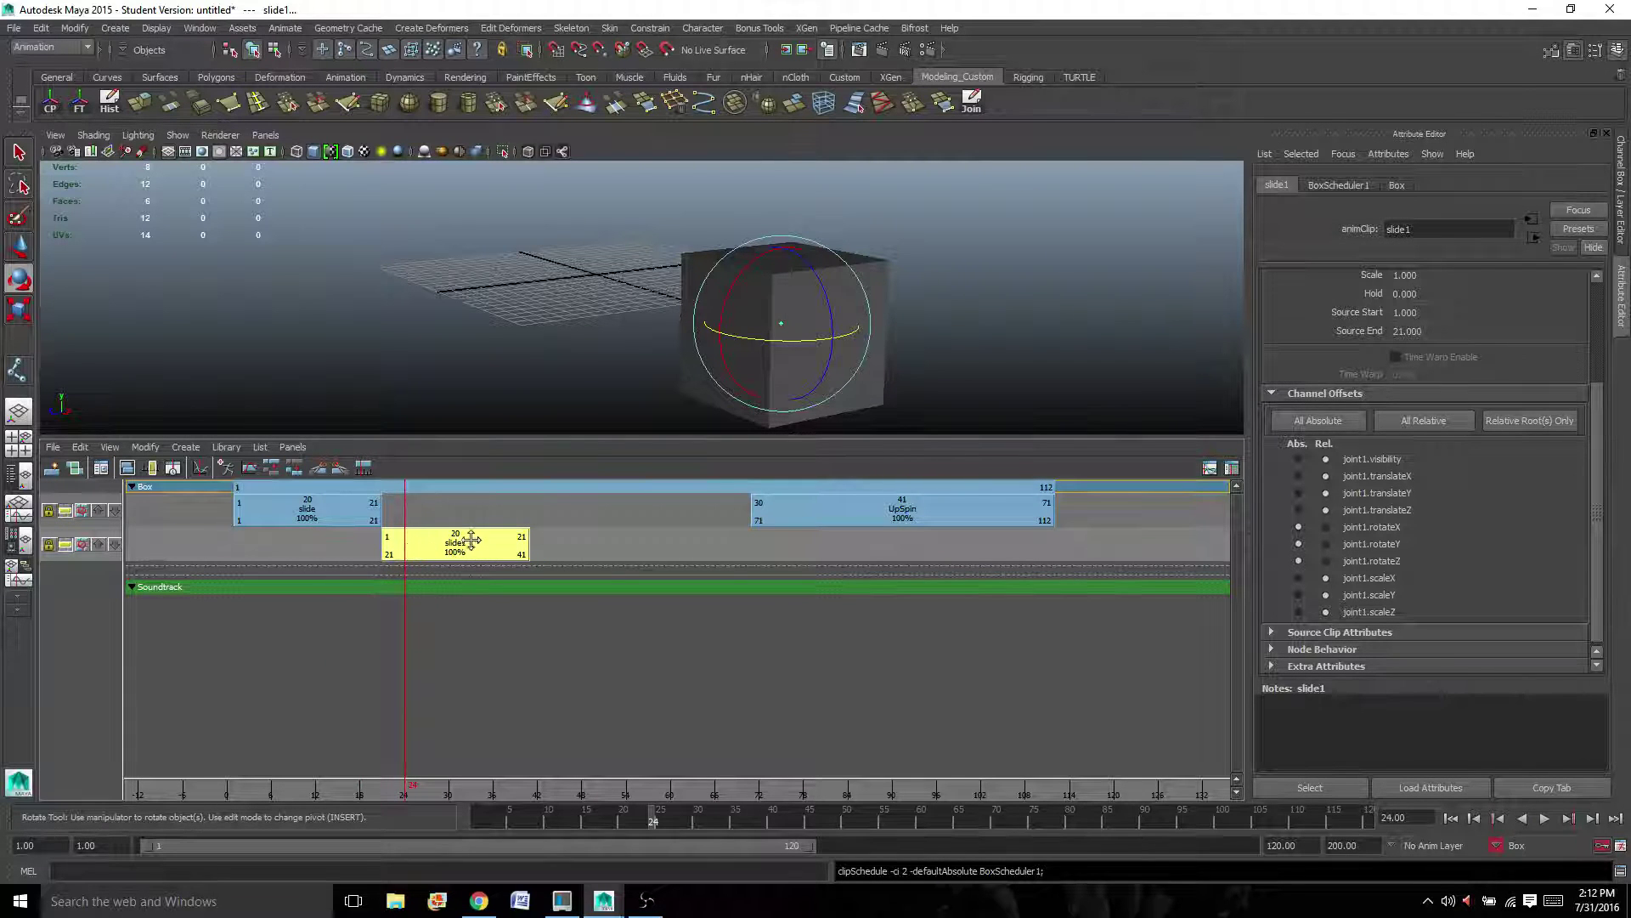
# Move the slide1 clip to start at frame 20, and create a blend between the slide and slide1 clips
pyautogui.moveTo(472, 541)
pyautogui.mouseDown()
pyautogui.moveTo(351, 542)
pyautogui.moveTo(537, 542)
pyautogui.moveTo(456, 542)
pyautogui.moveTo(470, 562)
pyautogui.moveTo(457, 539)
pyautogui.mouseUp()
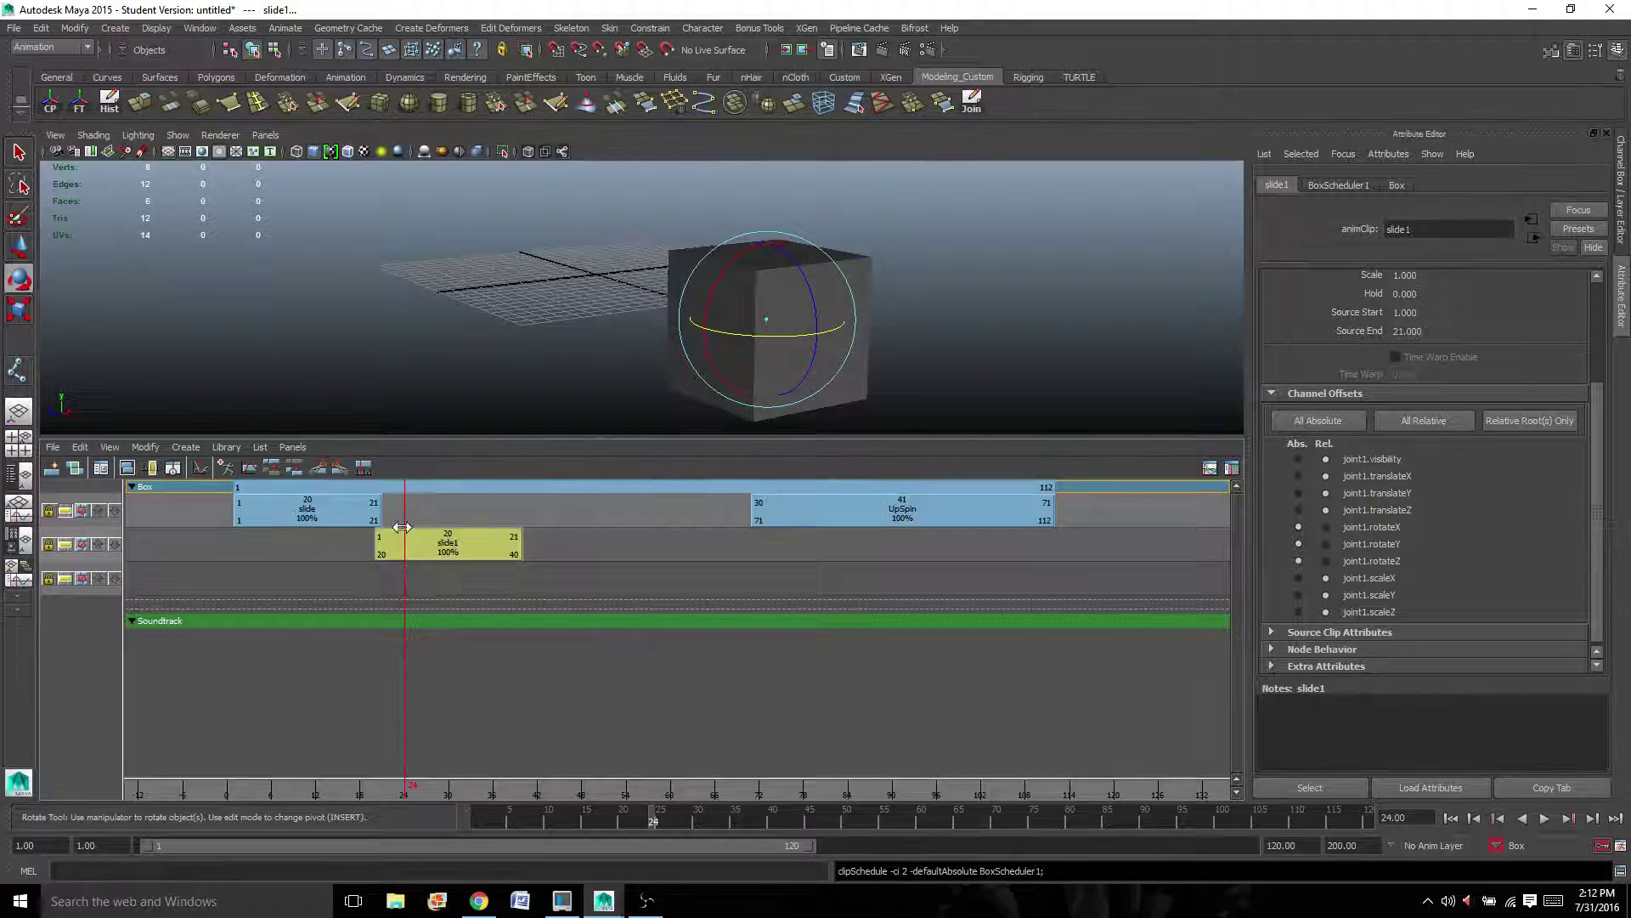
pyautogui.click(68, 543)
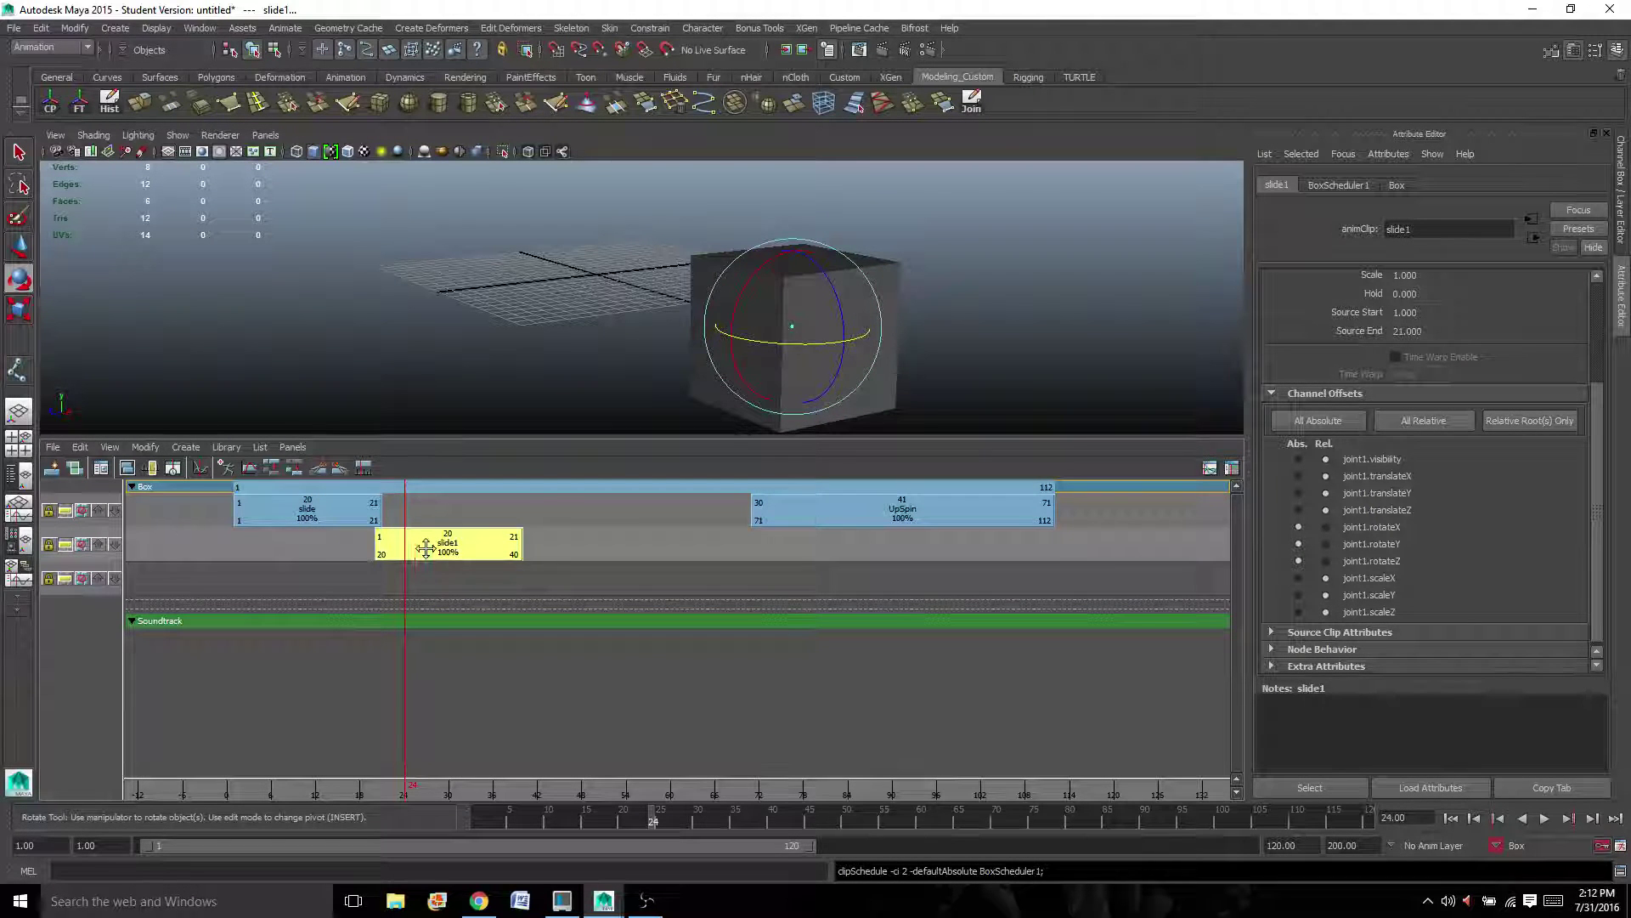
pyautogui.click(331, 510)
pyautogui.keyDown('shift'); pyautogui.click(445, 542); pyautogui.keyUp('shift')
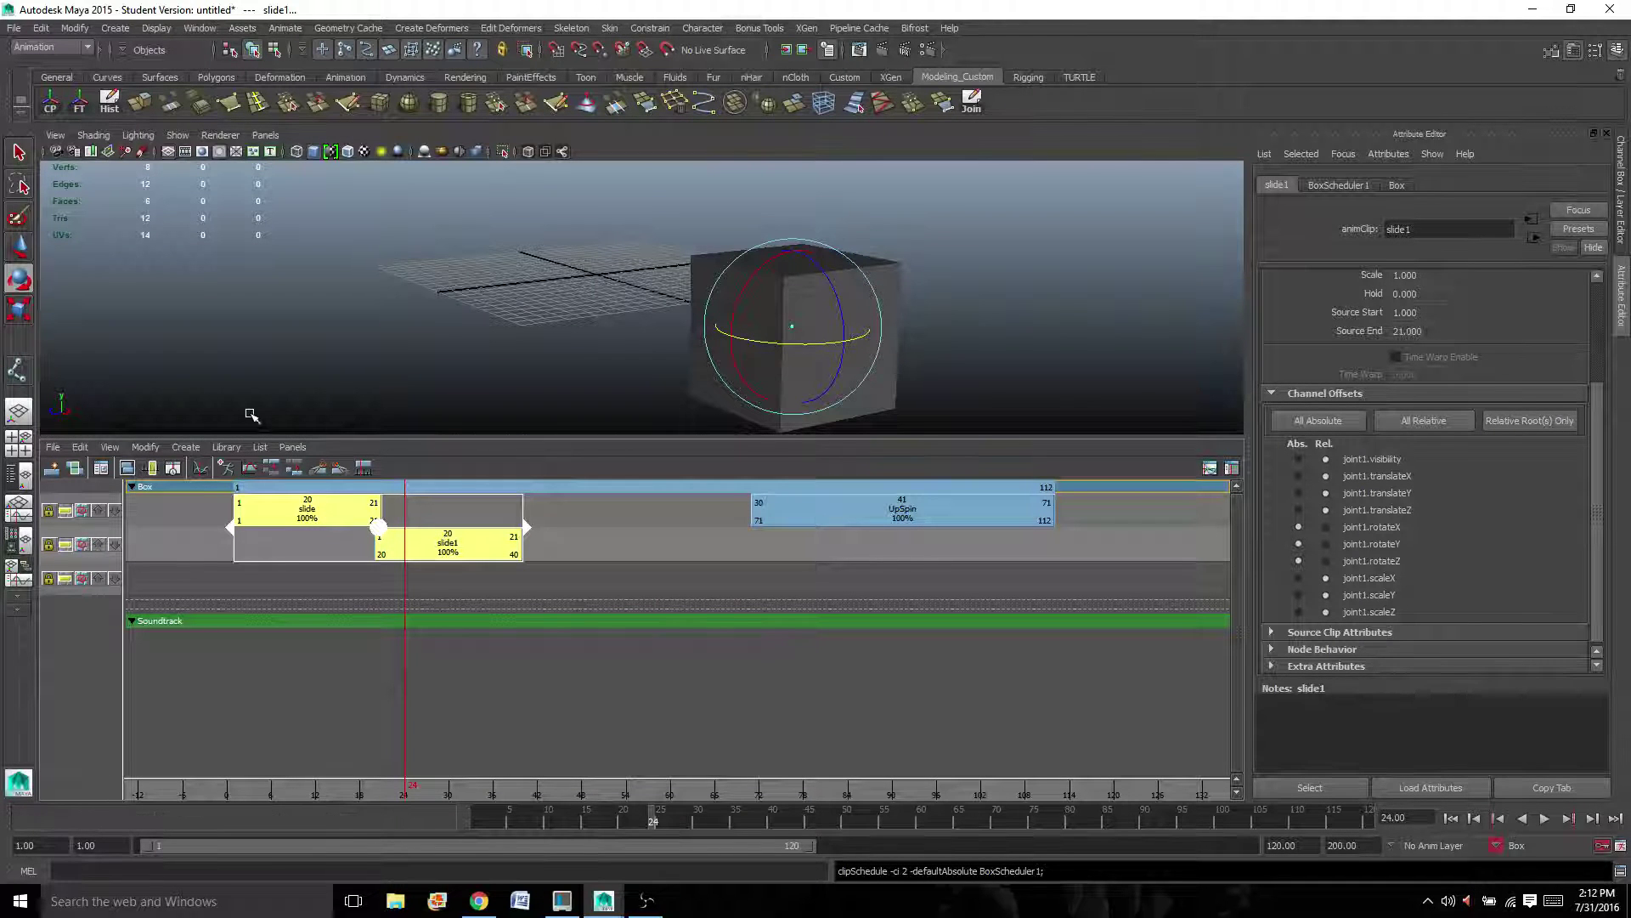
pyautogui.click(185, 447)
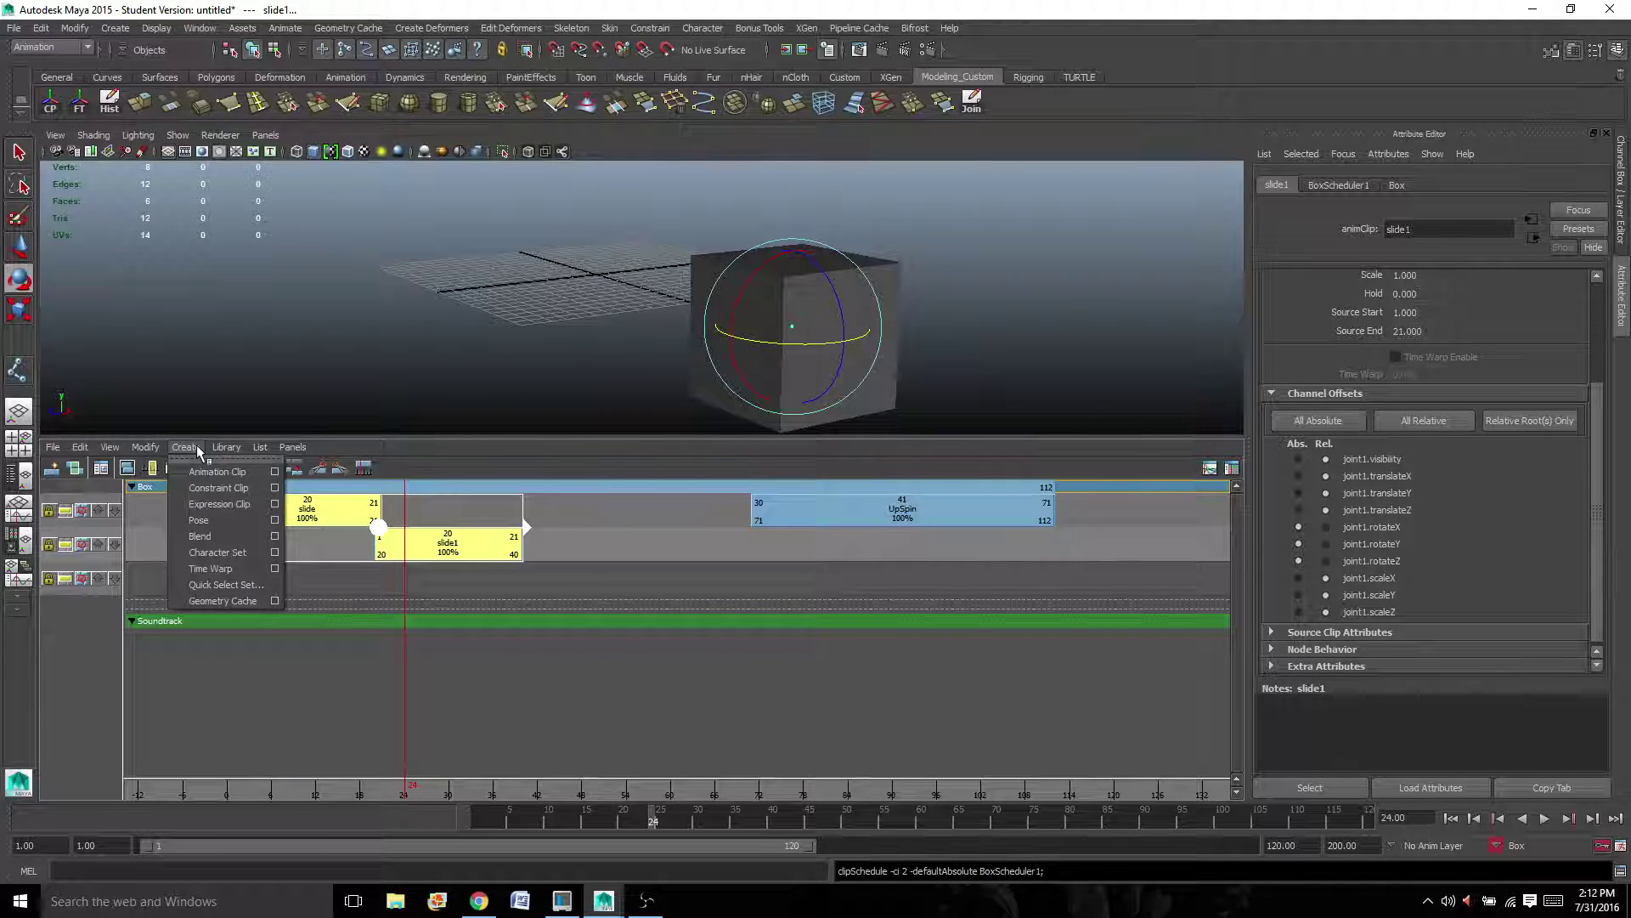
pyautogui.click(228, 535)
# Move the blended slide1 clip to start at frame 25, and stretch its start back to frame 16 so it overlaps the slide clip
pyautogui.moveTo(439, 534); pyautogui.dragTo(491, 533)
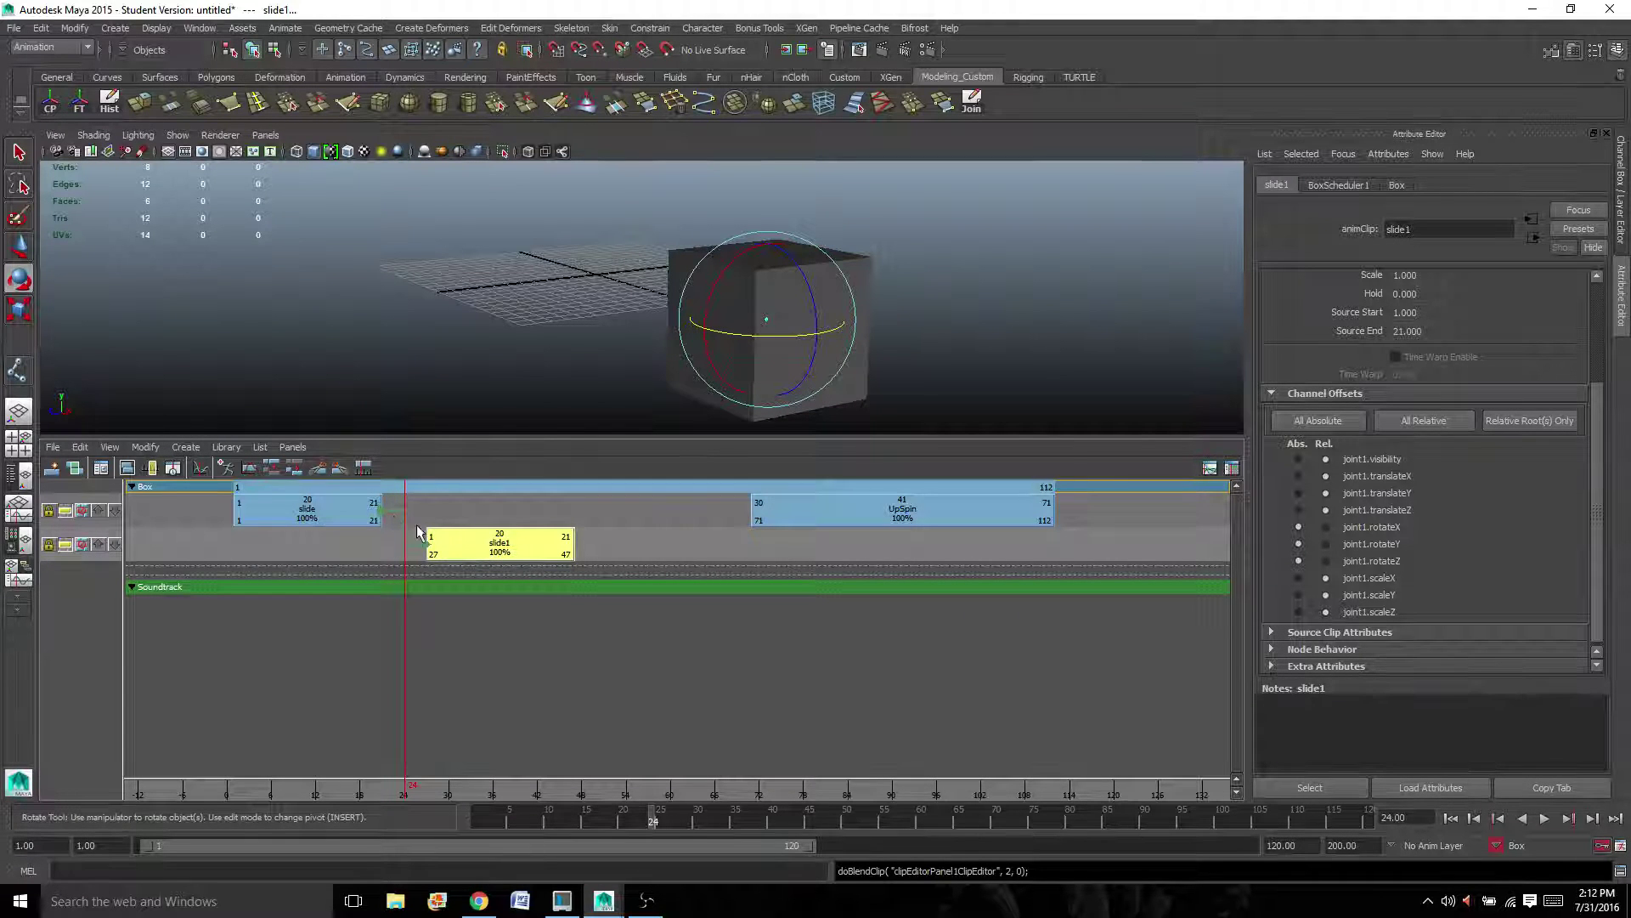
pyautogui.moveTo(401, 584); pyautogui.dragTo(324, 509)
pyautogui.moveTo(422, 547); pyautogui.dragTo(473, 533)
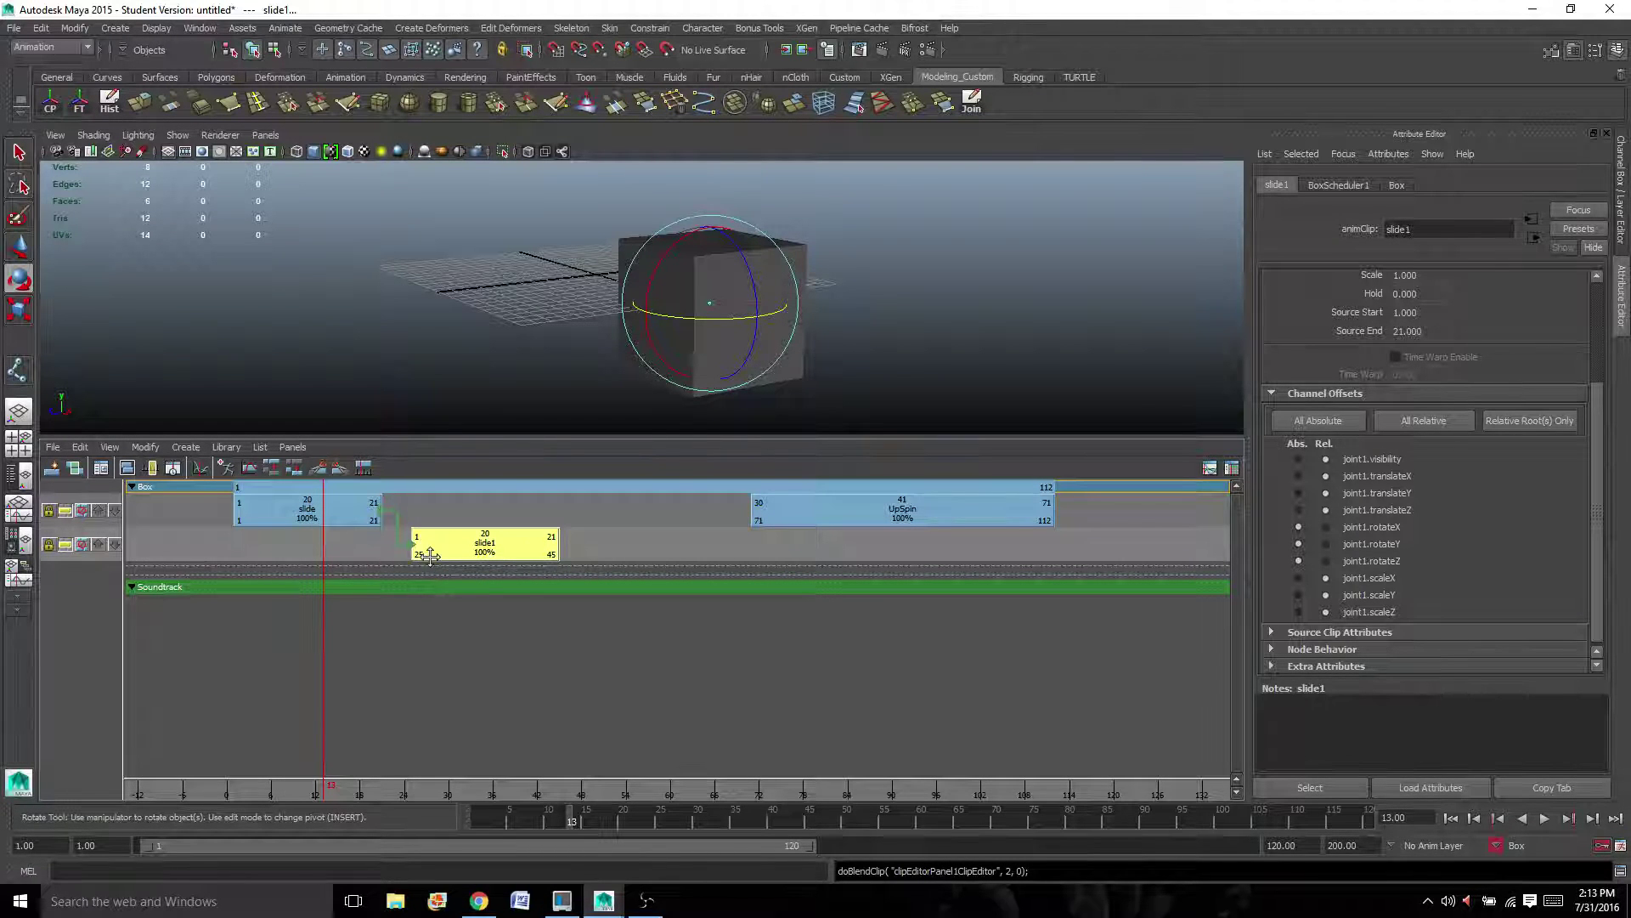
pyautogui.moveTo(420, 554); pyautogui.dragTo(335, 554)
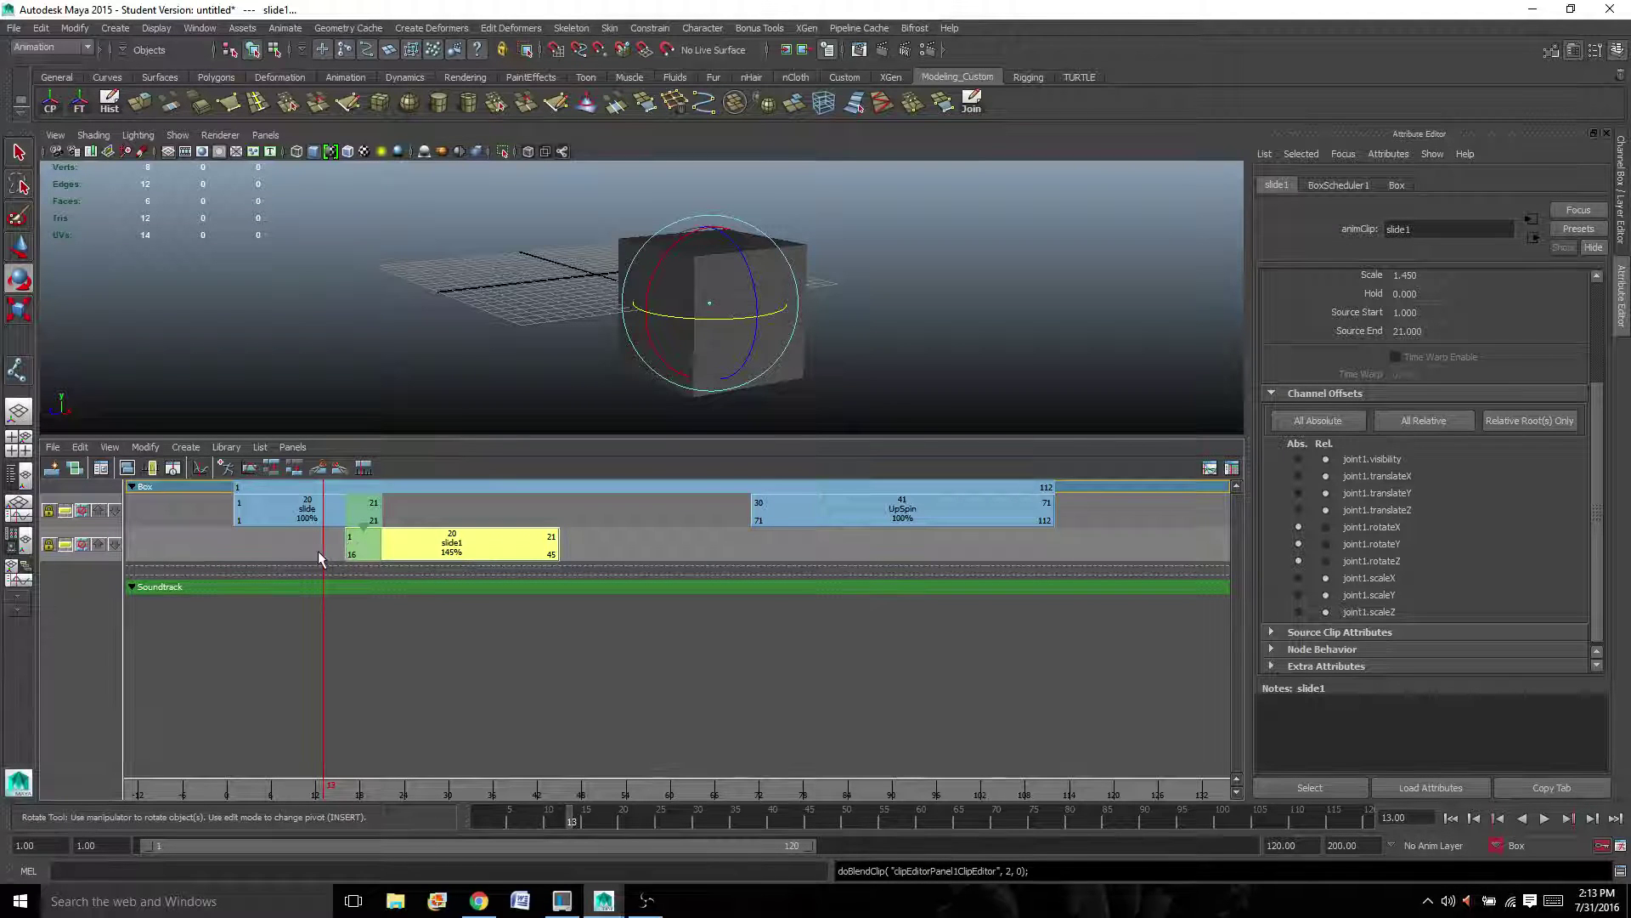
# Preview the overlapping blend, shorten the slide1 clip to 60% so it ends at frame 28, and scrub to frame 15
pyautogui.hotkey('alt', 'v')
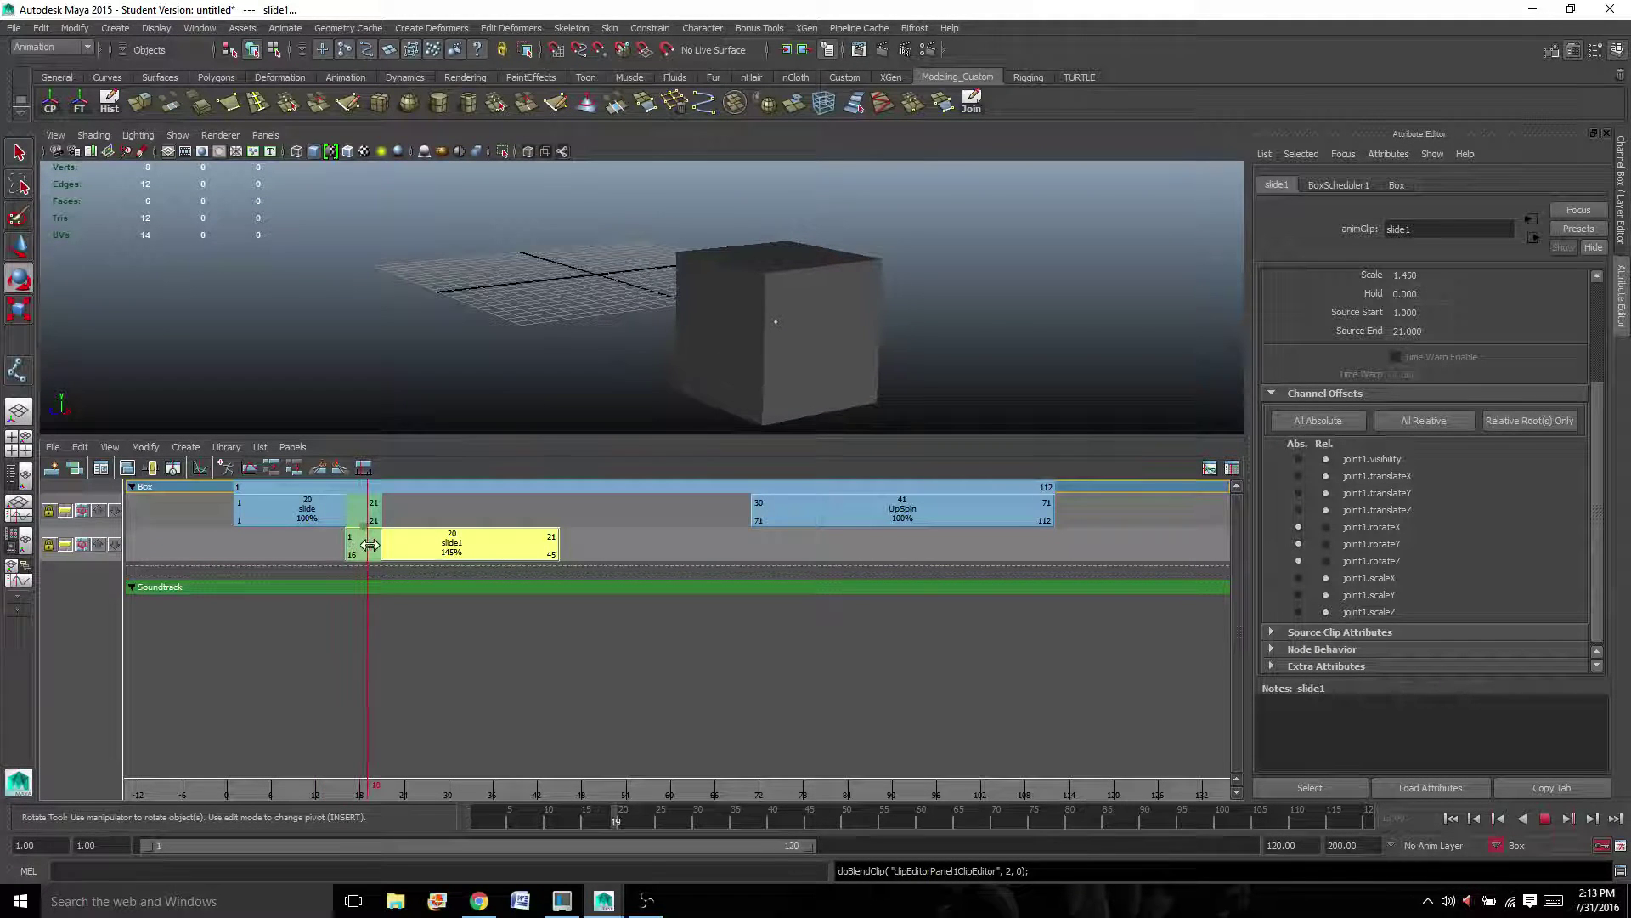
pyautogui.moveTo(458, 562); pyautogui.dragTo(308, 559)
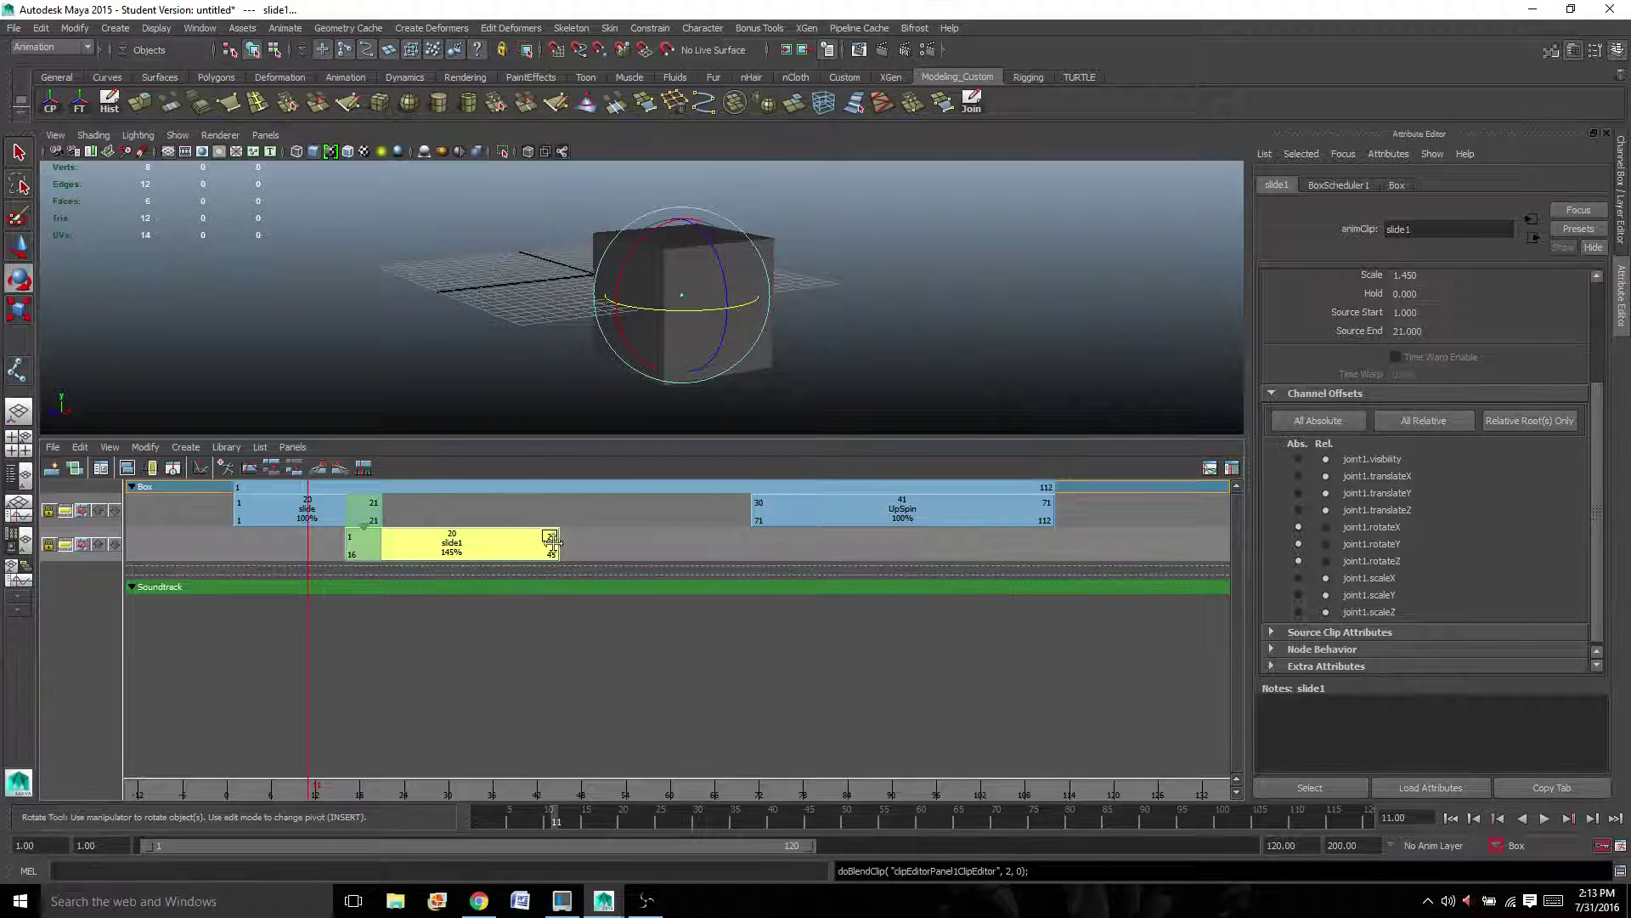
pyautogui.moveTo(554, 555); pyautogui.dragTo(432, 560)
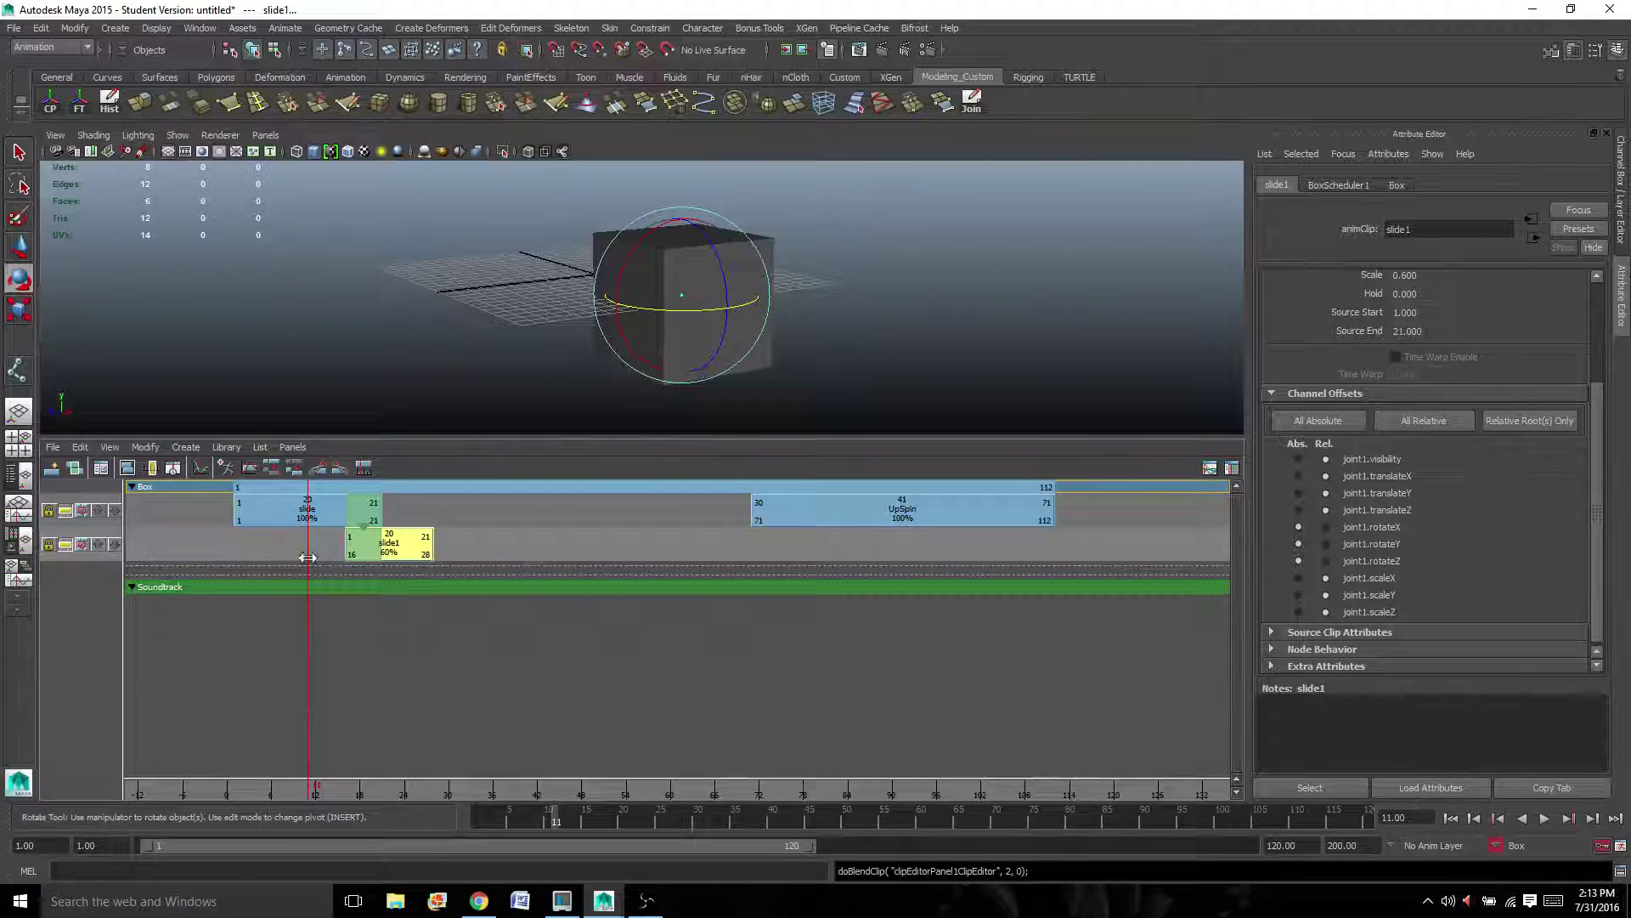
pyautogui.moveTo(308, 553)
pyautogui.mouseDown()
pyautogui.moveTo(429, 541)
pyautogui.moveTo(333, 541)
pyautogui.mouseUp()
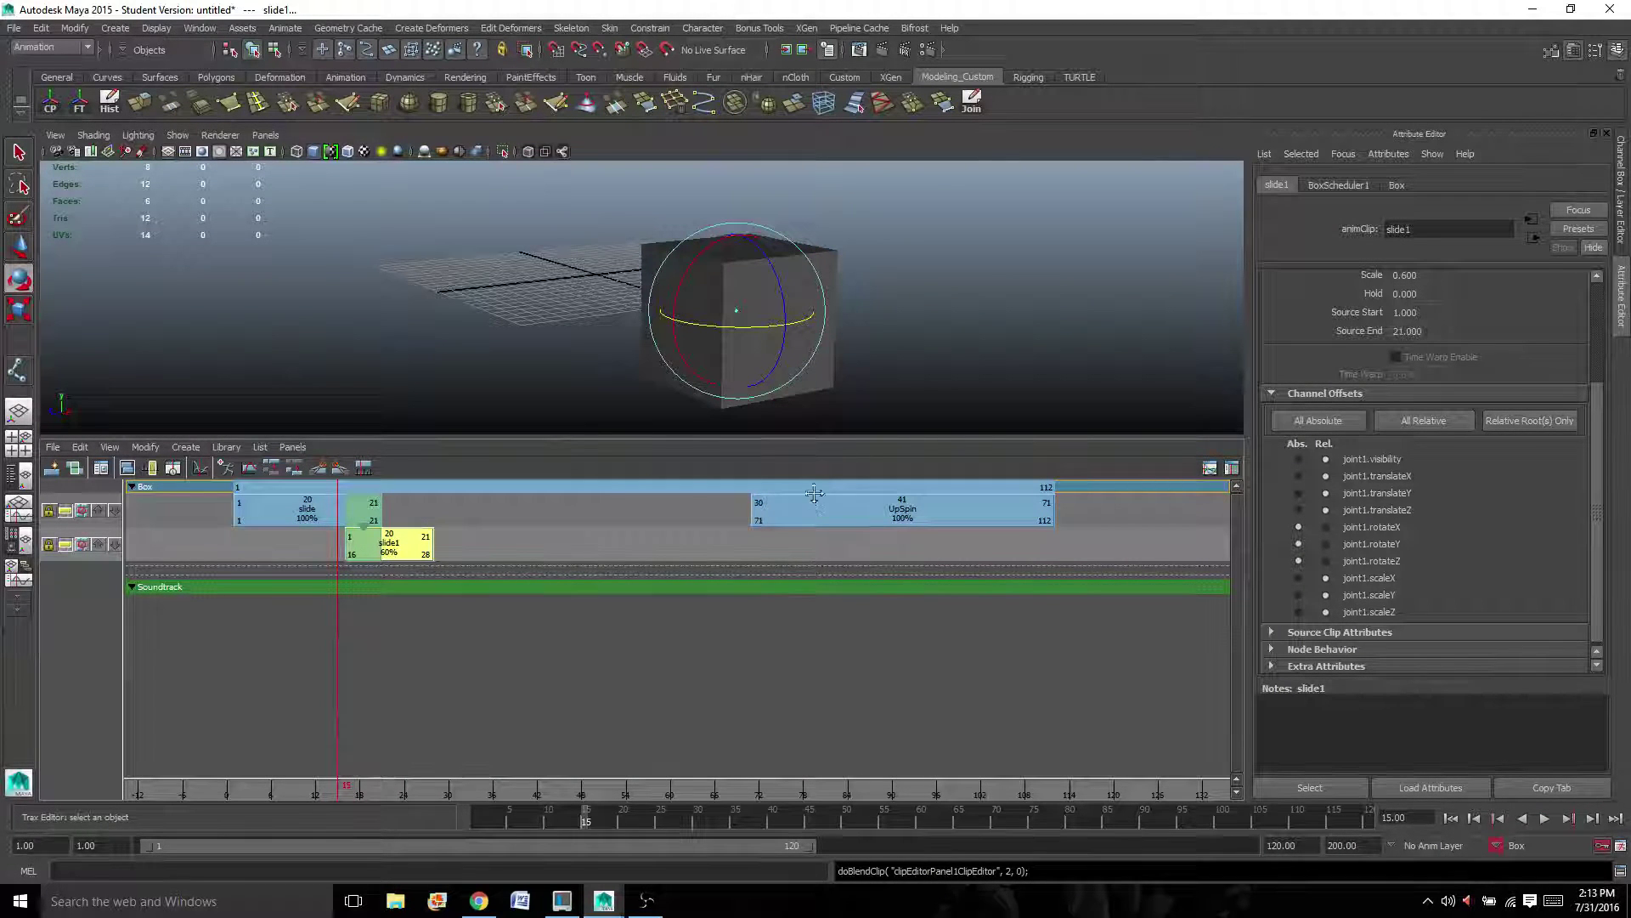
# Move the UpSpin clip to start at frame 41, and place the slide1 clip on the third track starting at frame 20
pyautogui.moveTo(814, 493); pyautogui.dragTo(574, 516)
pyautogui.moveTo(393, 617); pyautogui.dragTo(393, 576)
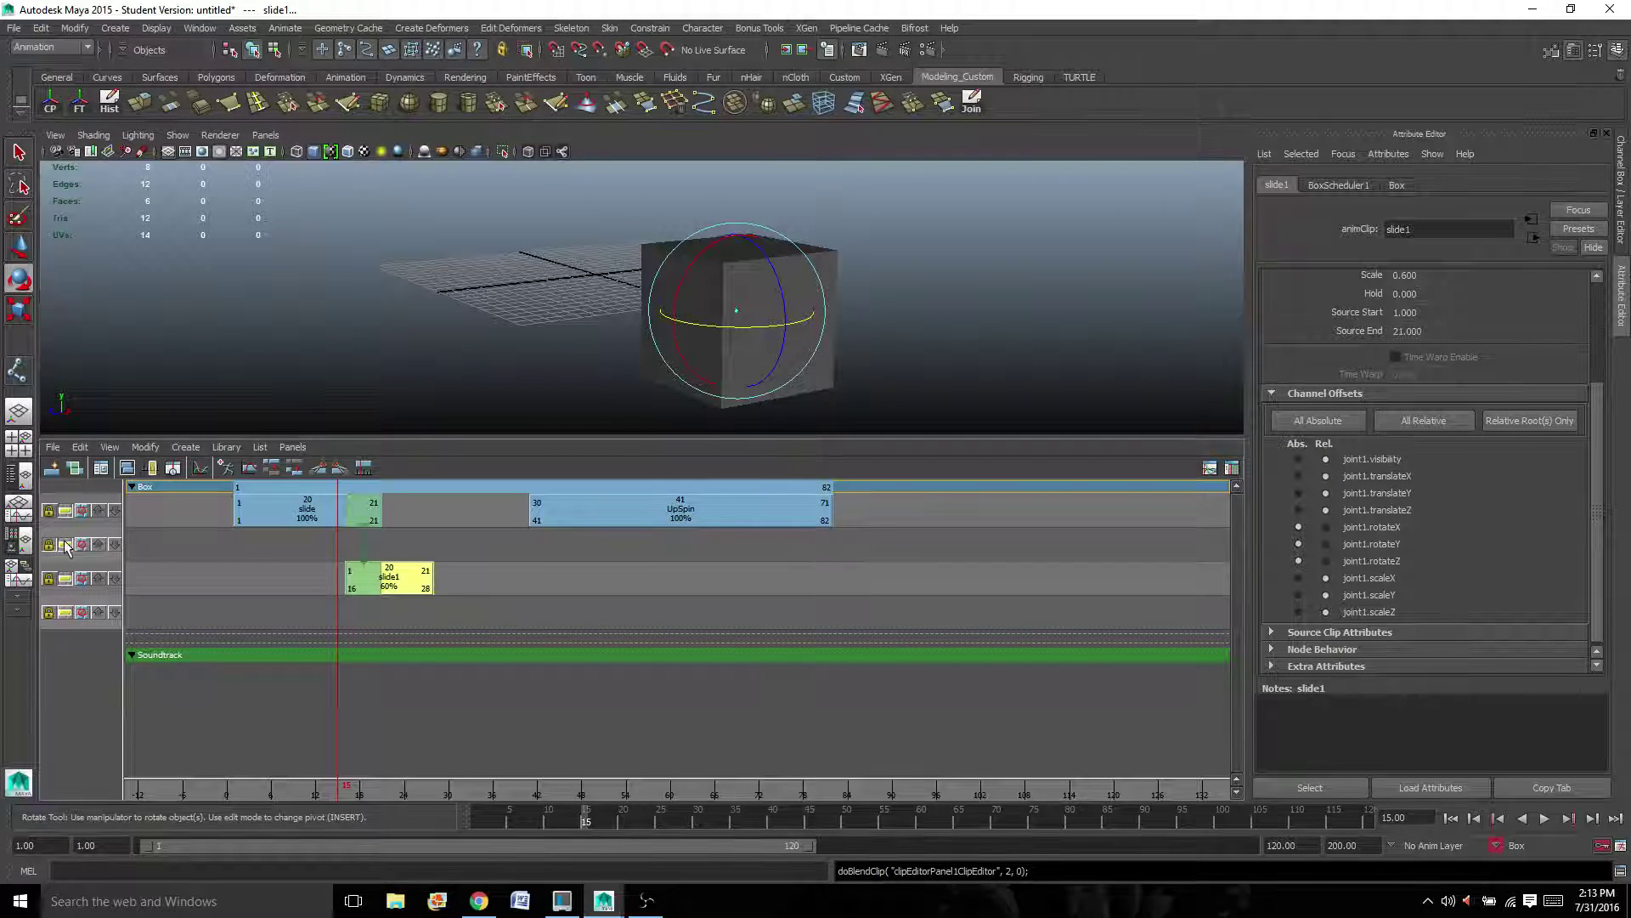
pyautogui.moveTo(389, 566); pyautogui.dragTo(419, 564)
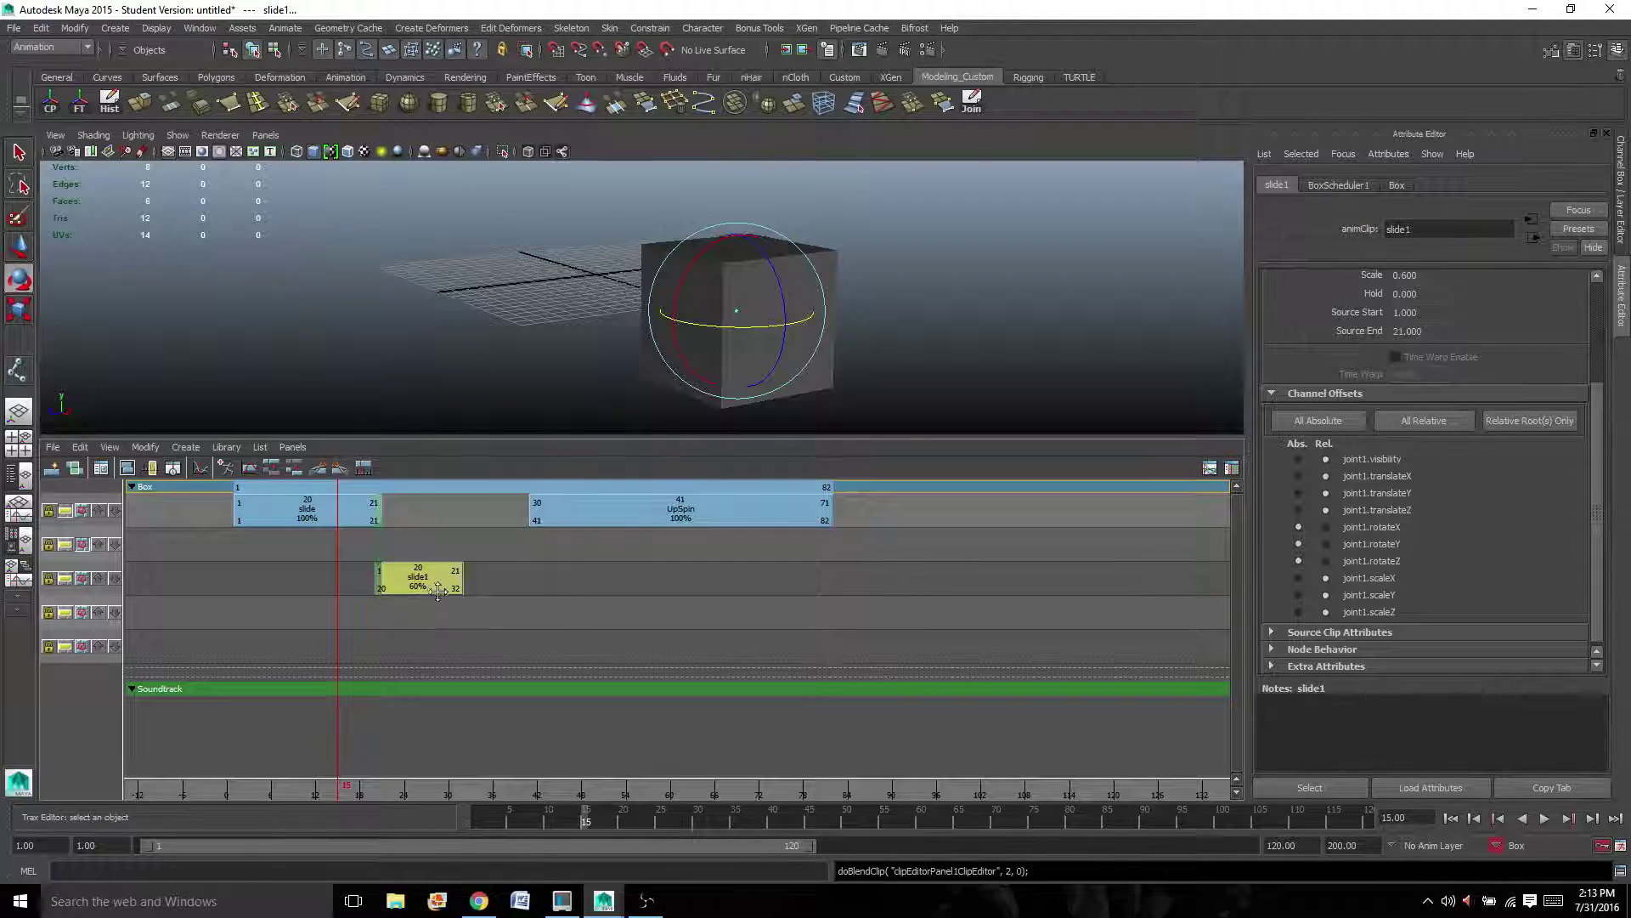
# Move the slide1 clip on the third track to start at frame 26
pyautogui.moveTo(438, 591); pyautogui.dragTo(481, 591)
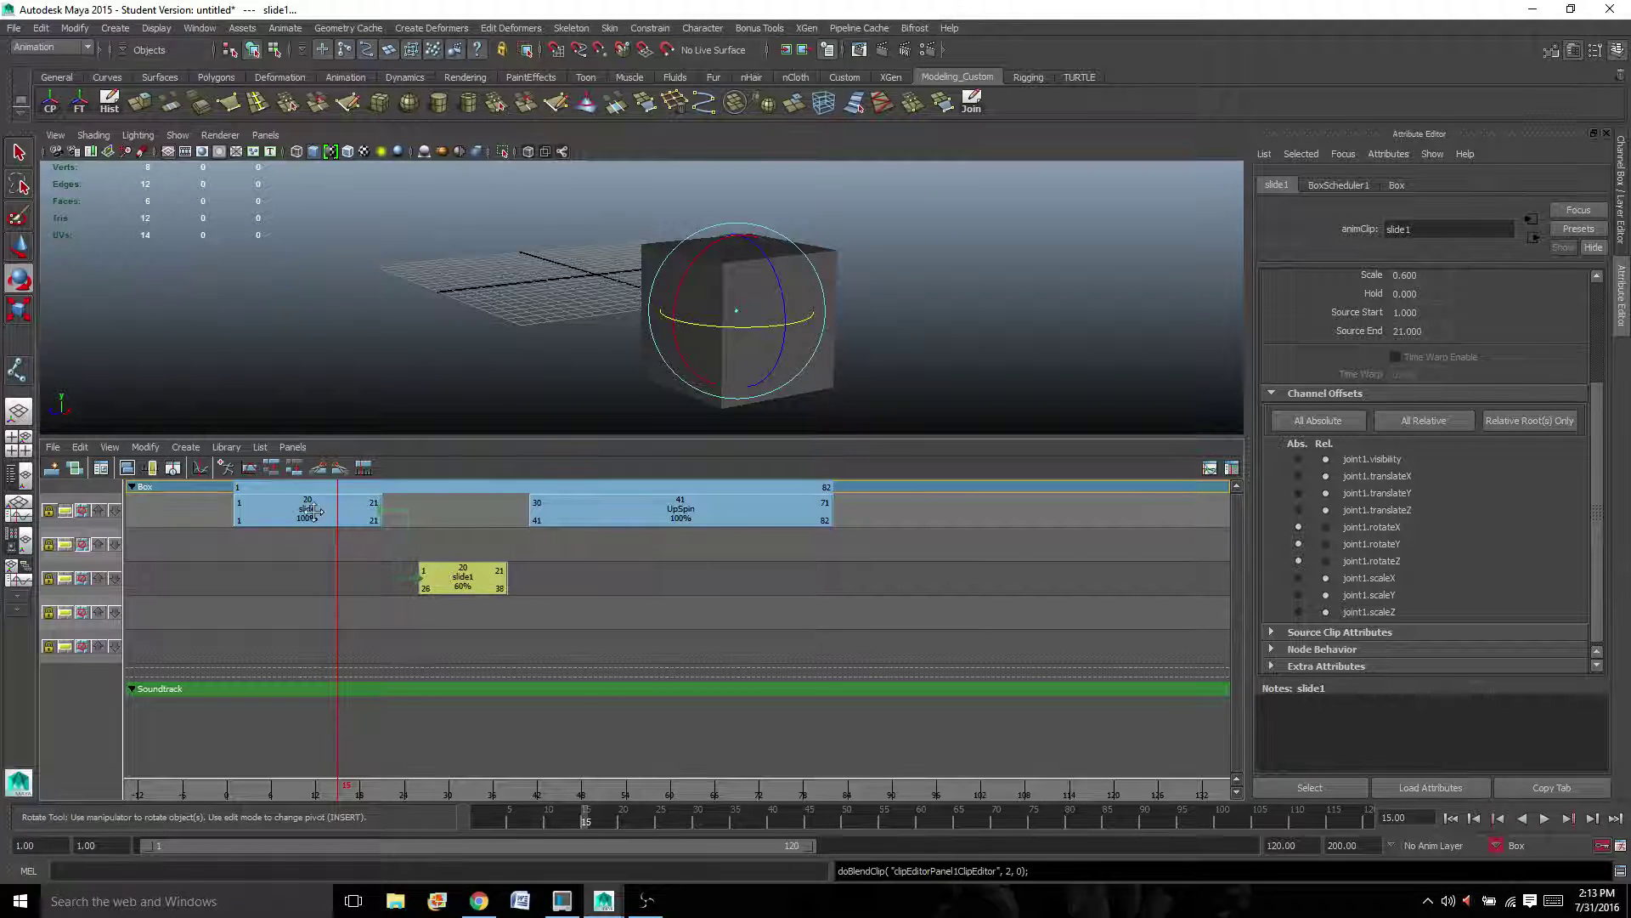
pyautogui.click(310, 514)
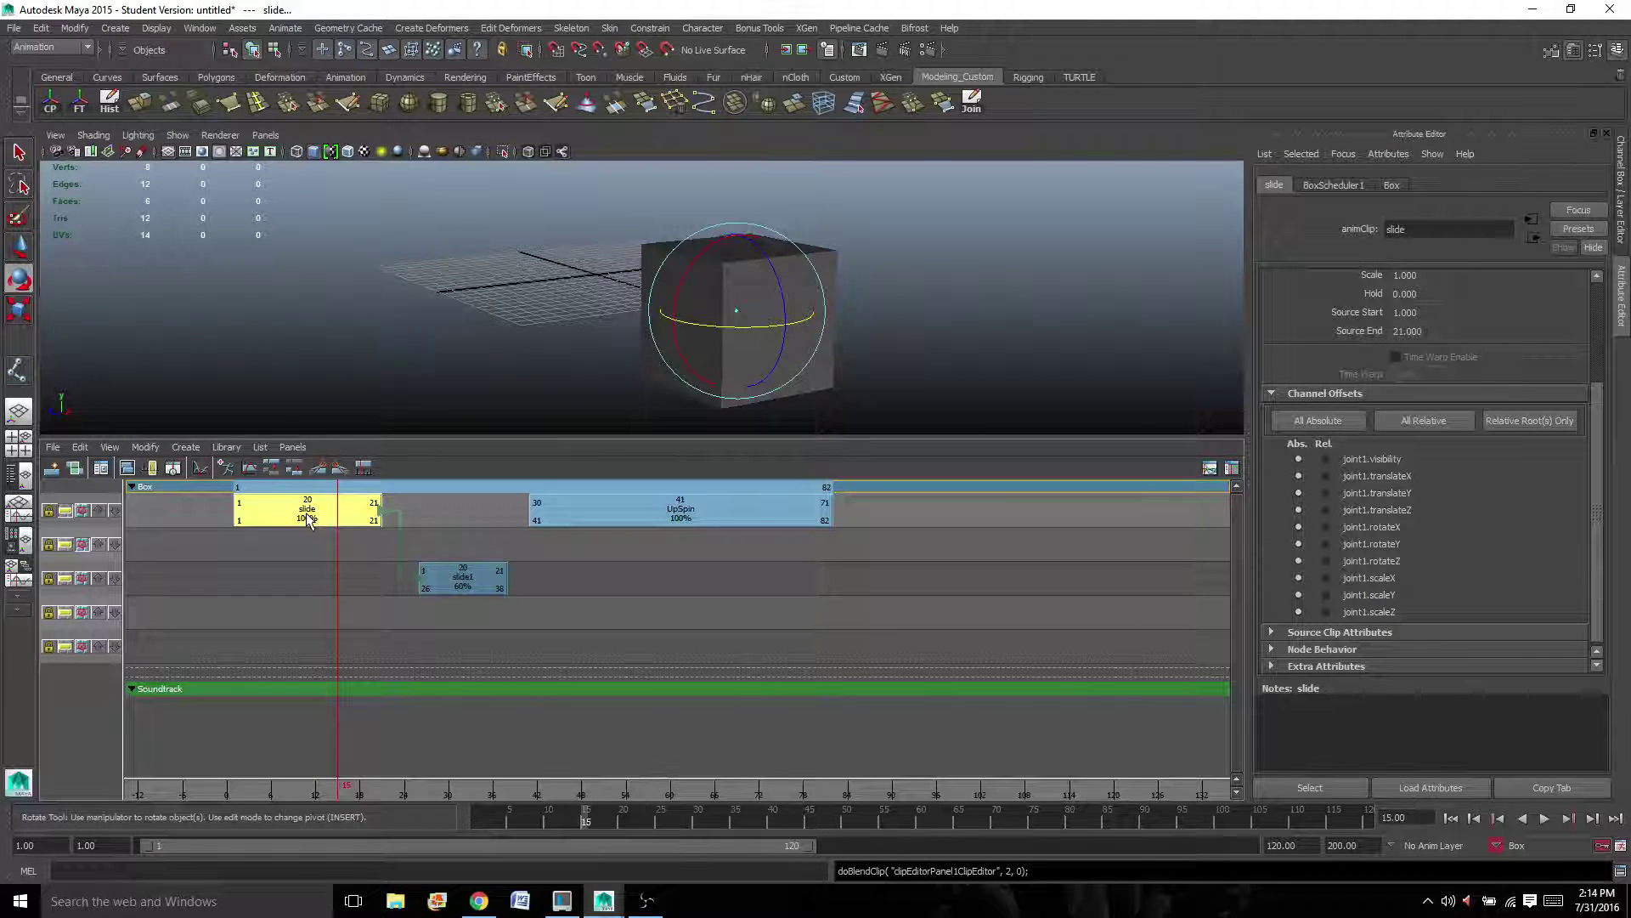
pyautogui.click(460, 583)
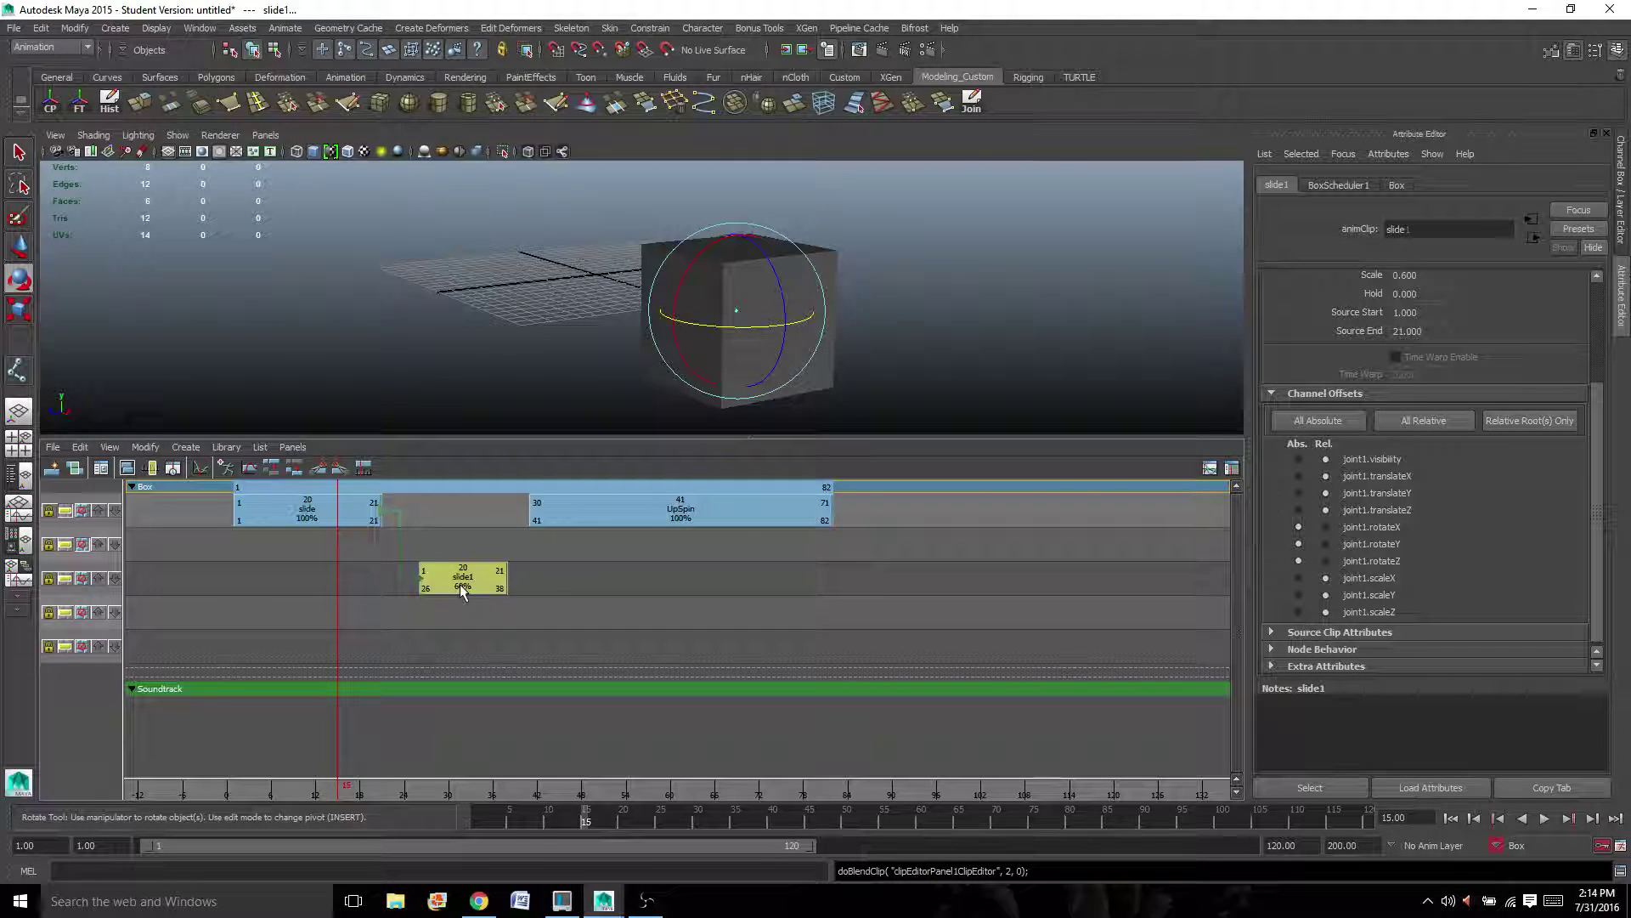
# Export the slide clip to the project's clips folder as a Maya ASCII file named Clip_Slide101
pyautogui.click(299, 518)
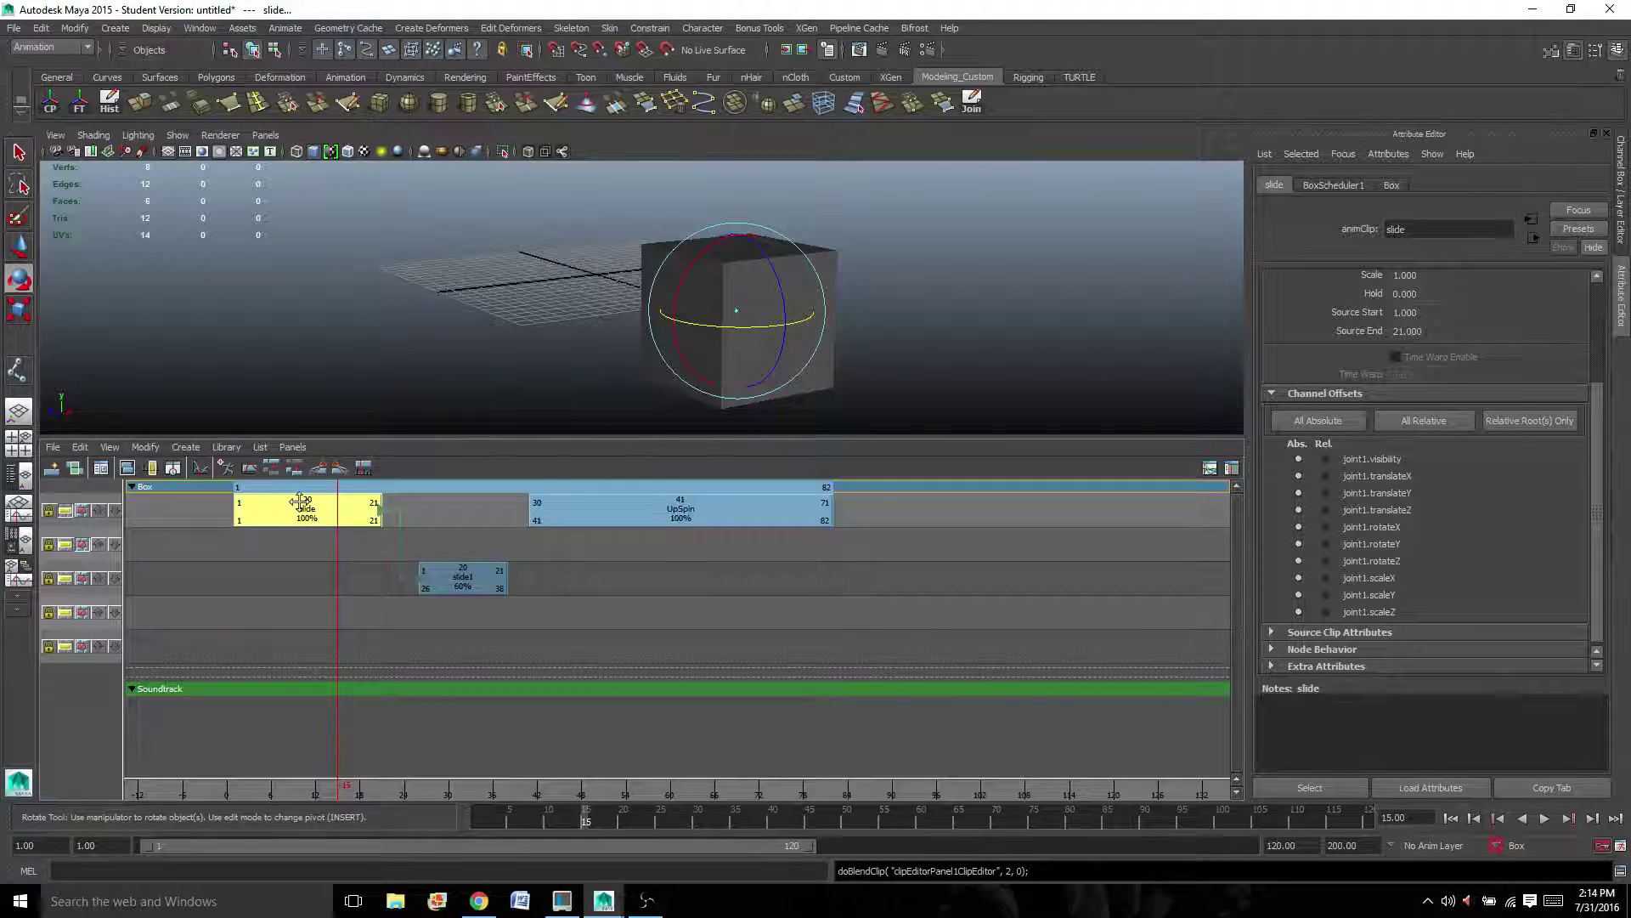
pyautogui.click(53, 448)
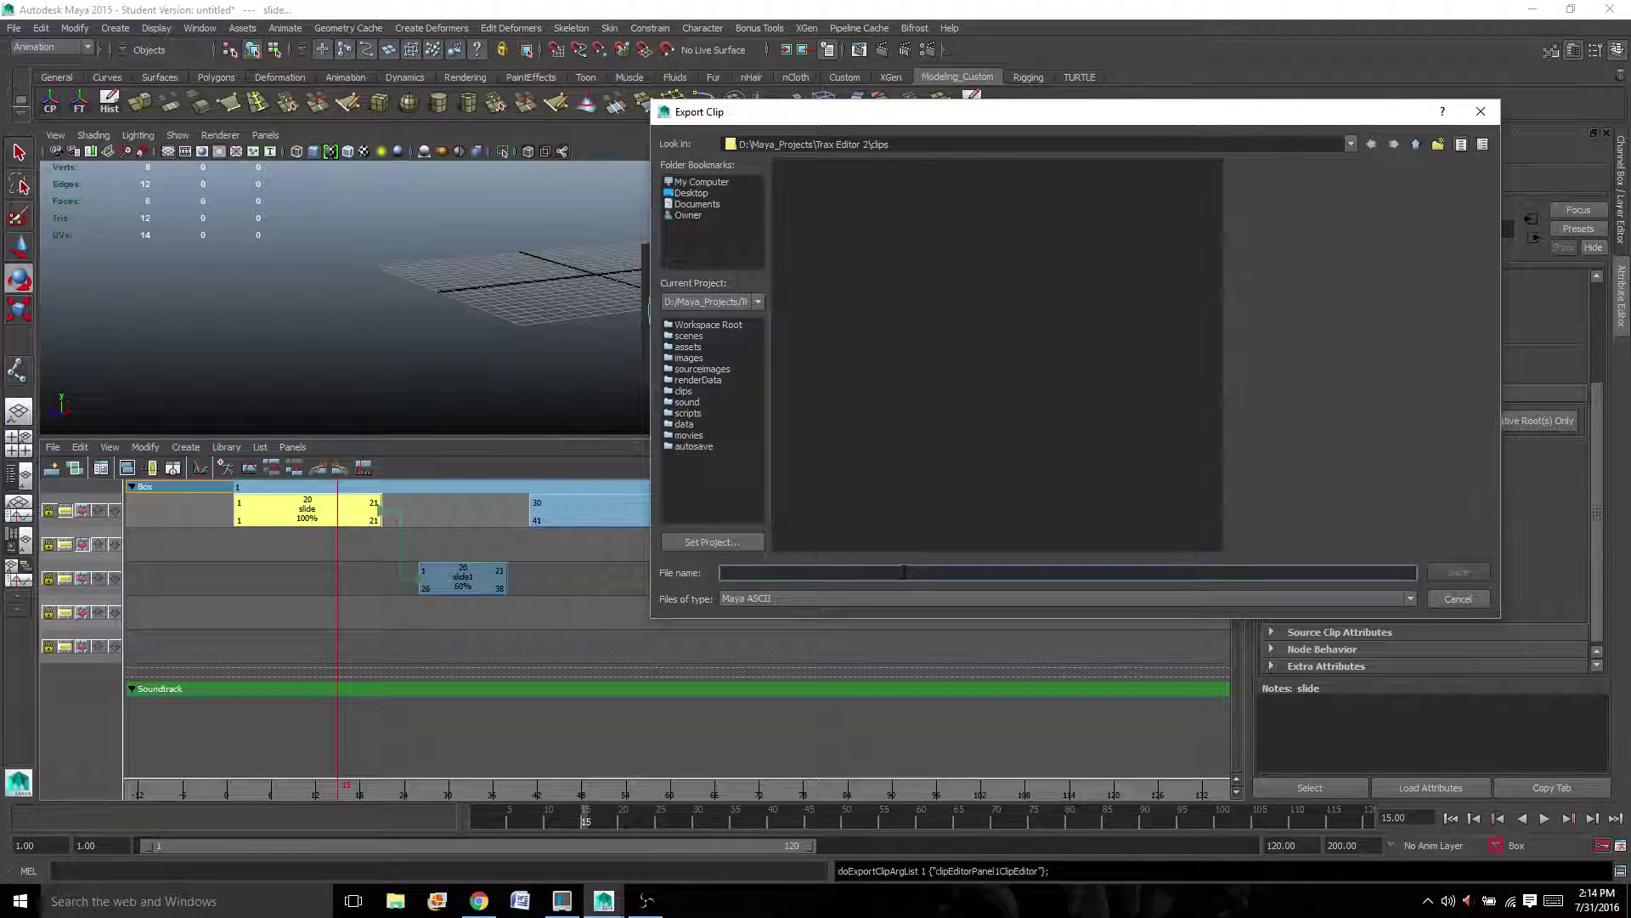
pyautogui.write('Slide 101')
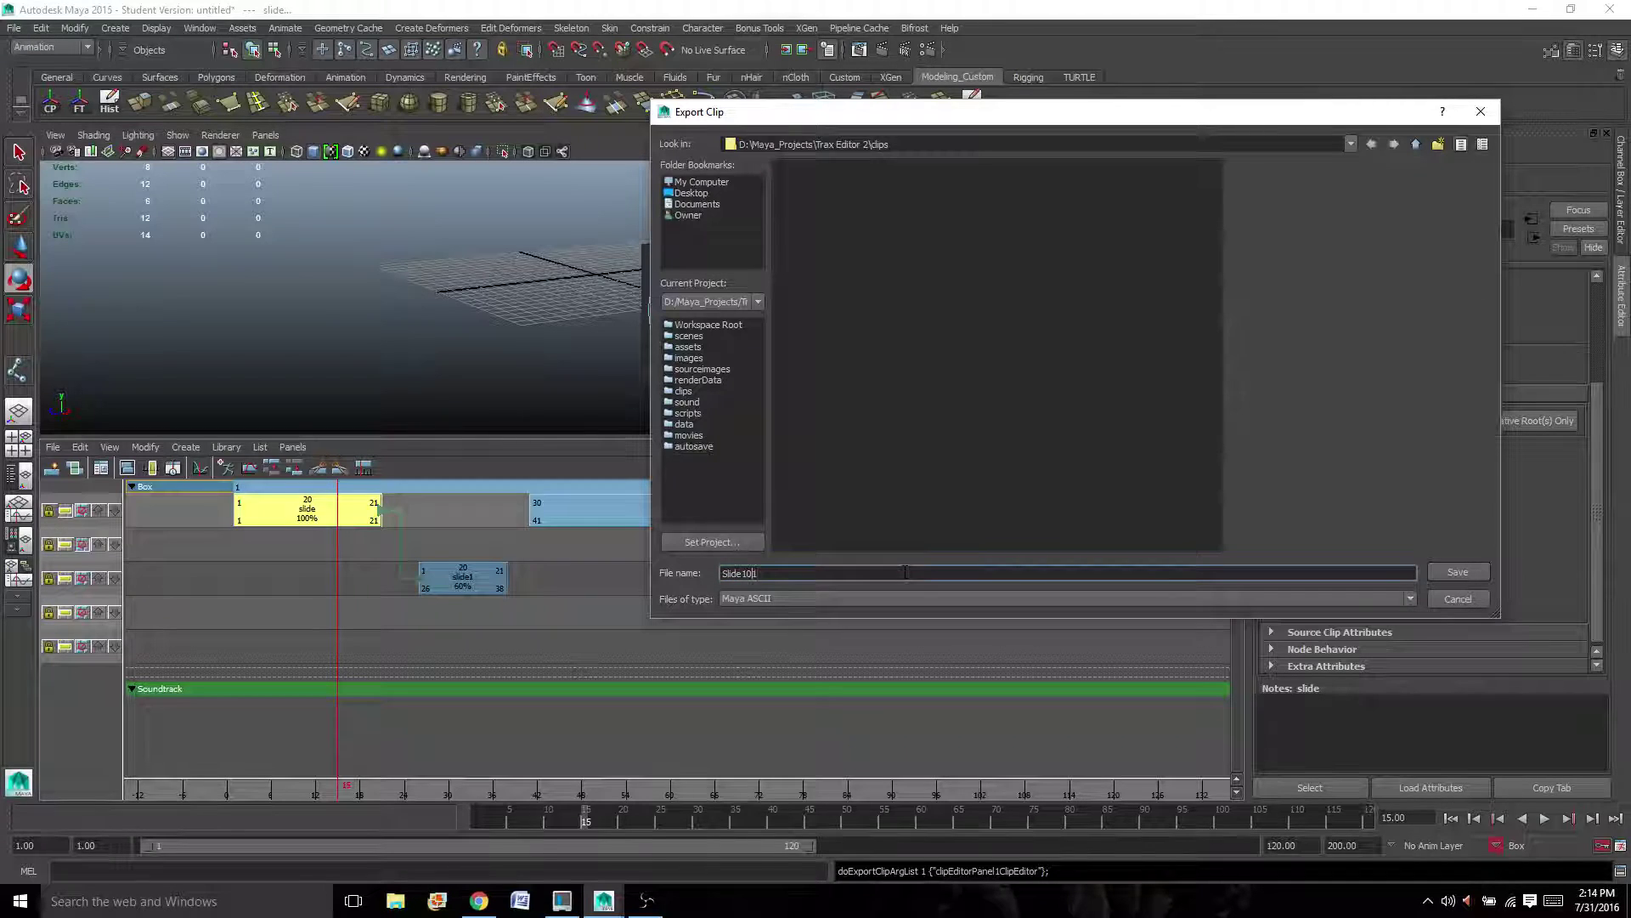
pyautogui.press('Home')
pyautogui.write('Clip_')
pyautogui.click(1458, 572)
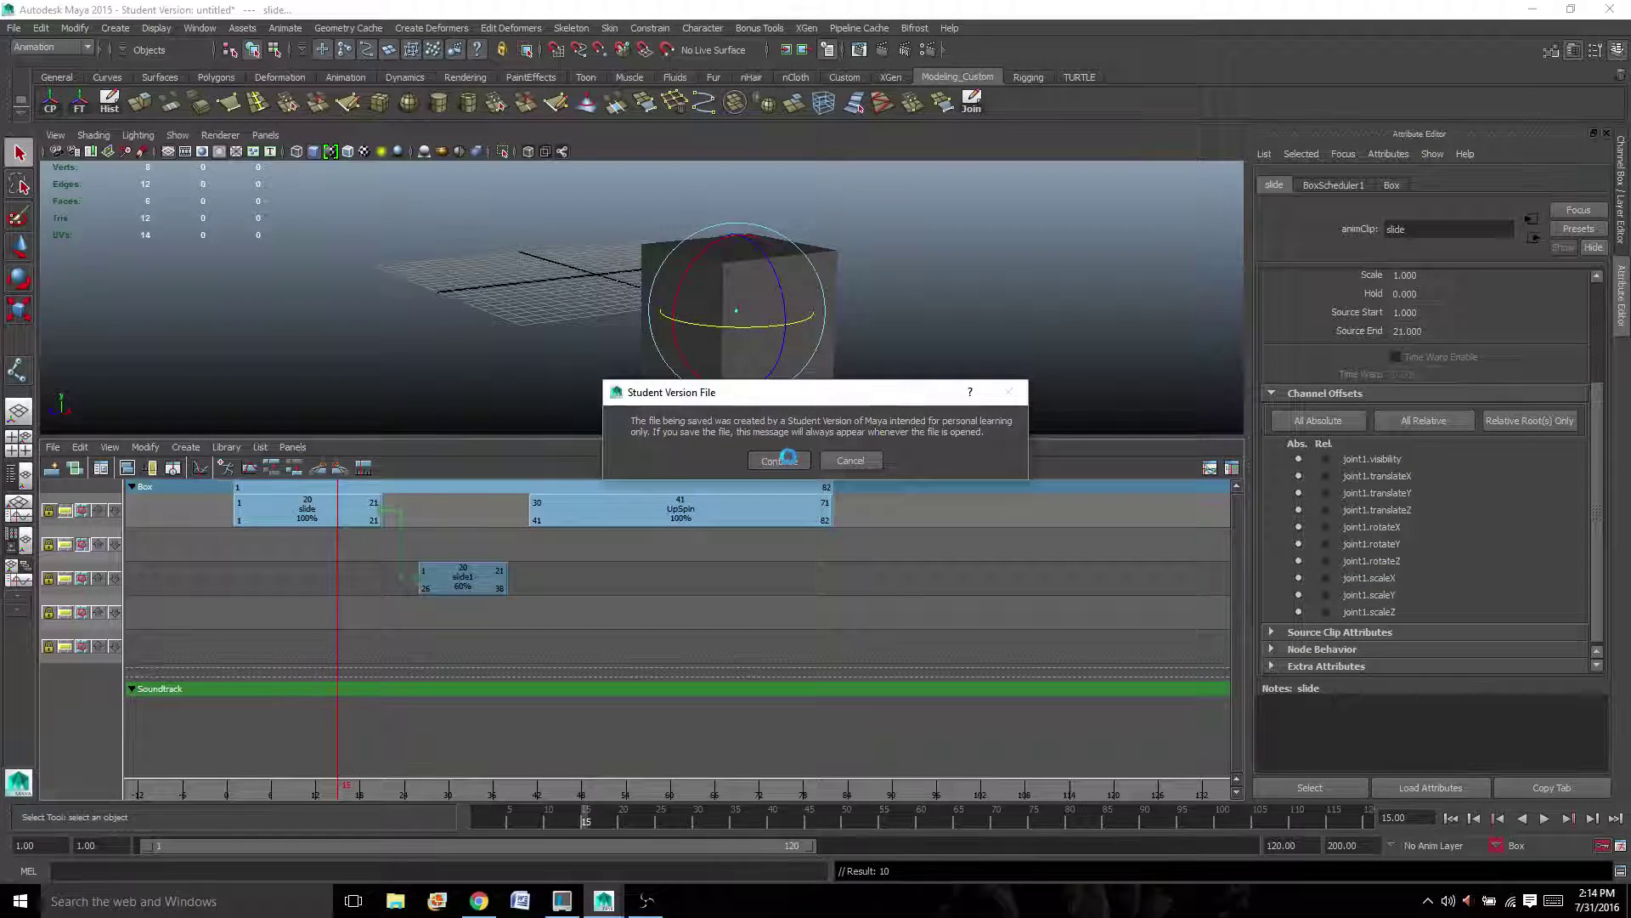
# Export the UpSpin clip to the project's clips folder as Clip_UpSpin101, accepting the student version notice
pyautogui.click(651, 517)
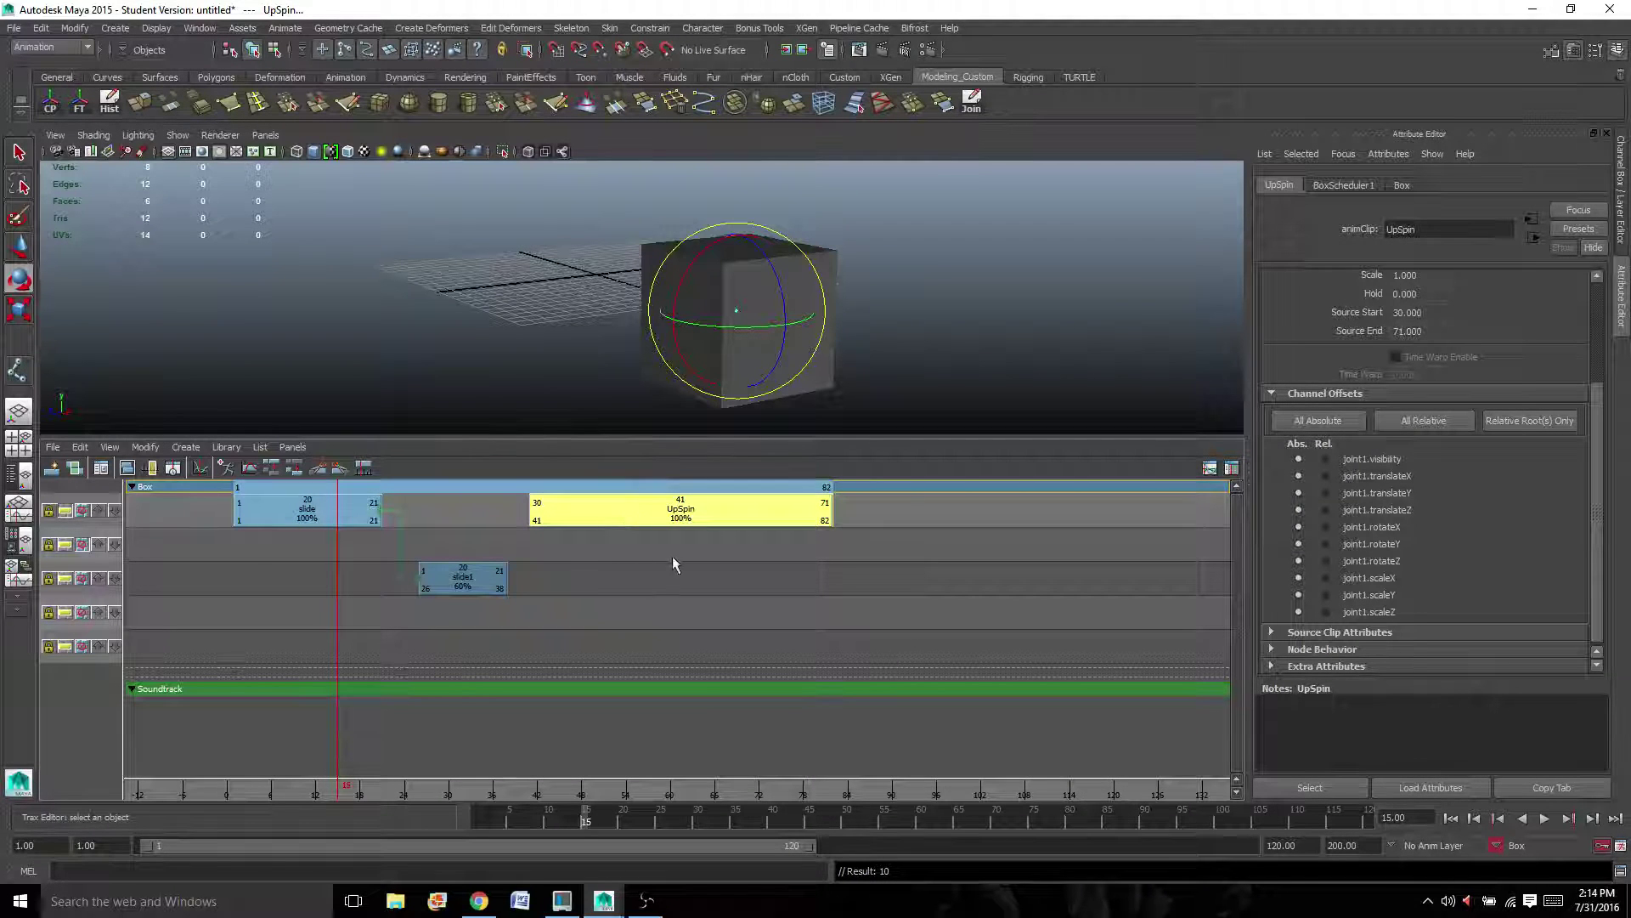
pyautogui.click(51, 447)
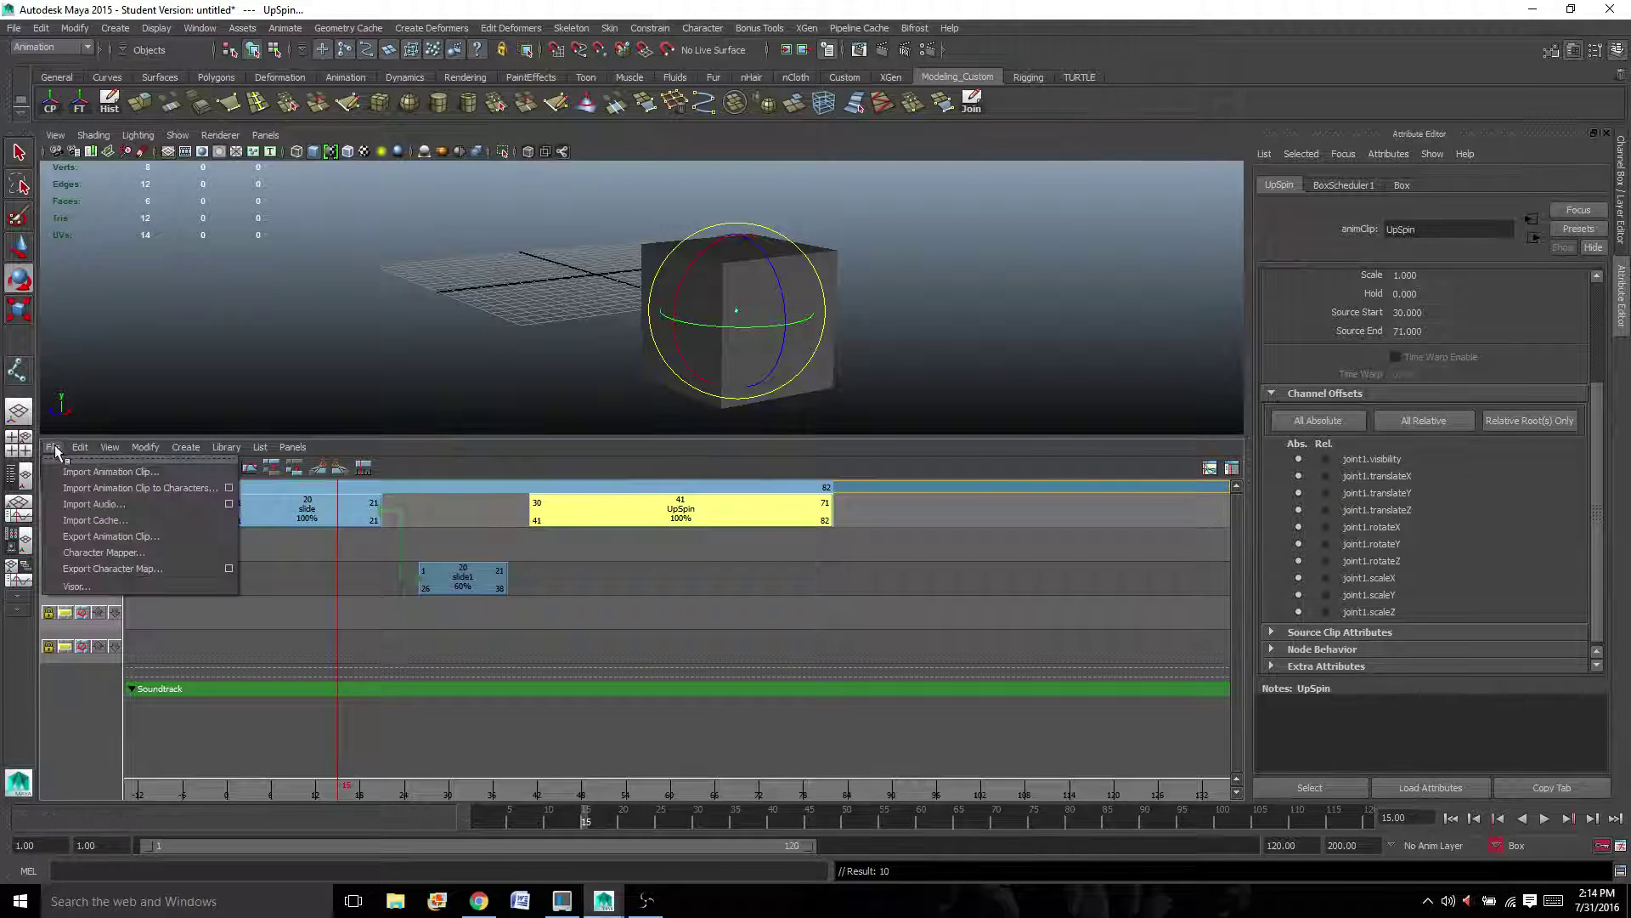
pyautogui.click(89, 542)
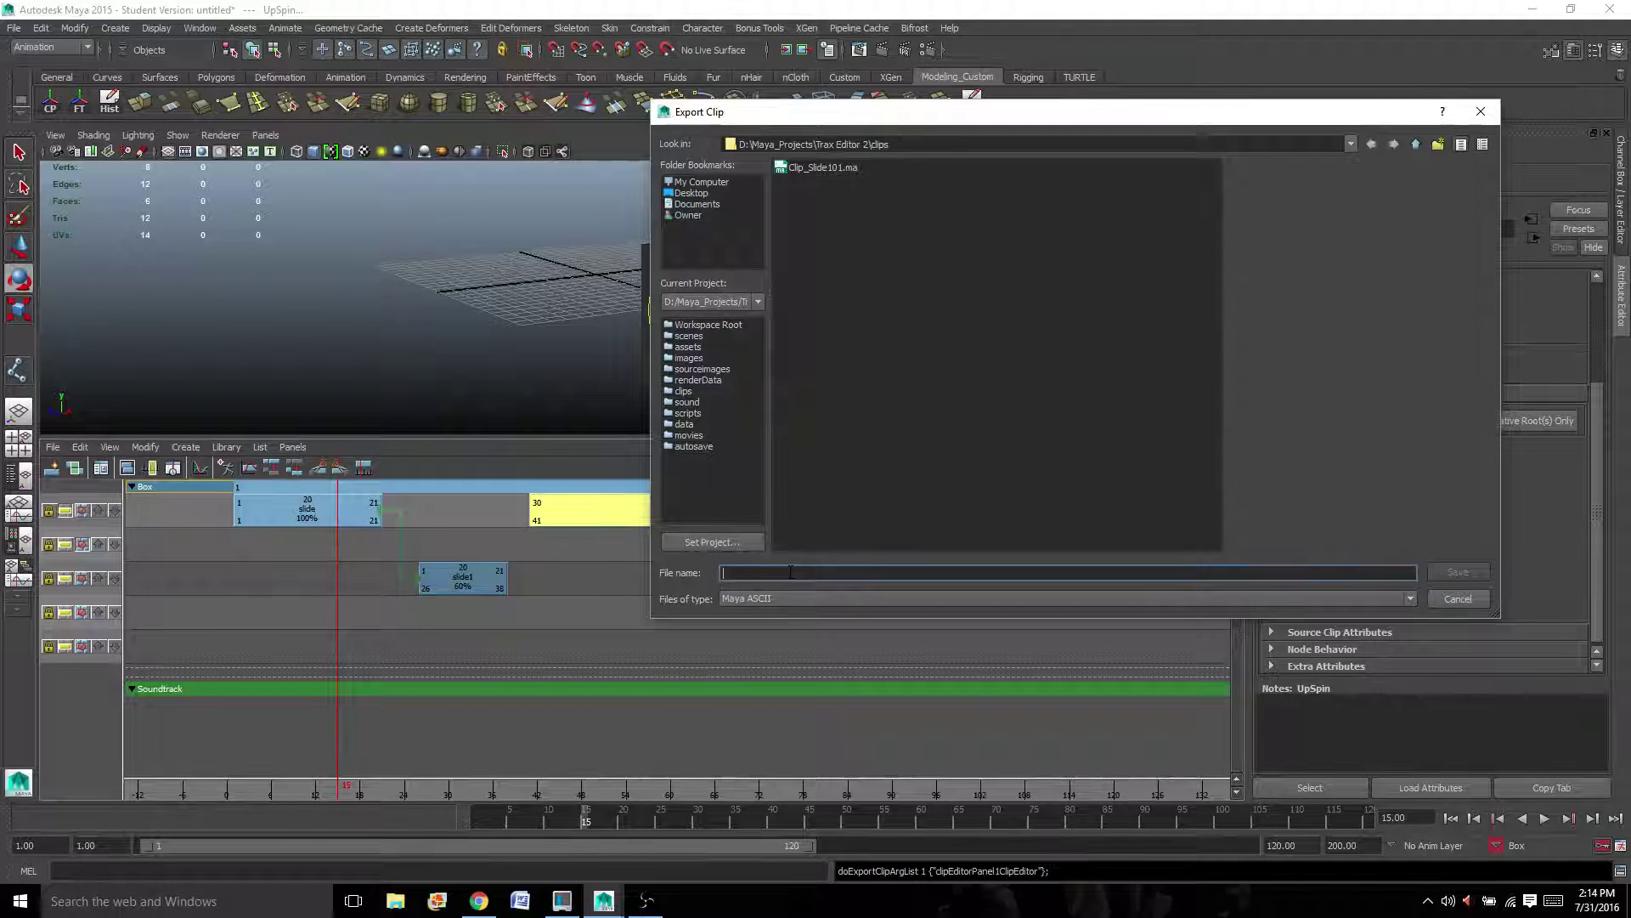
pyautogui.write('Cli')
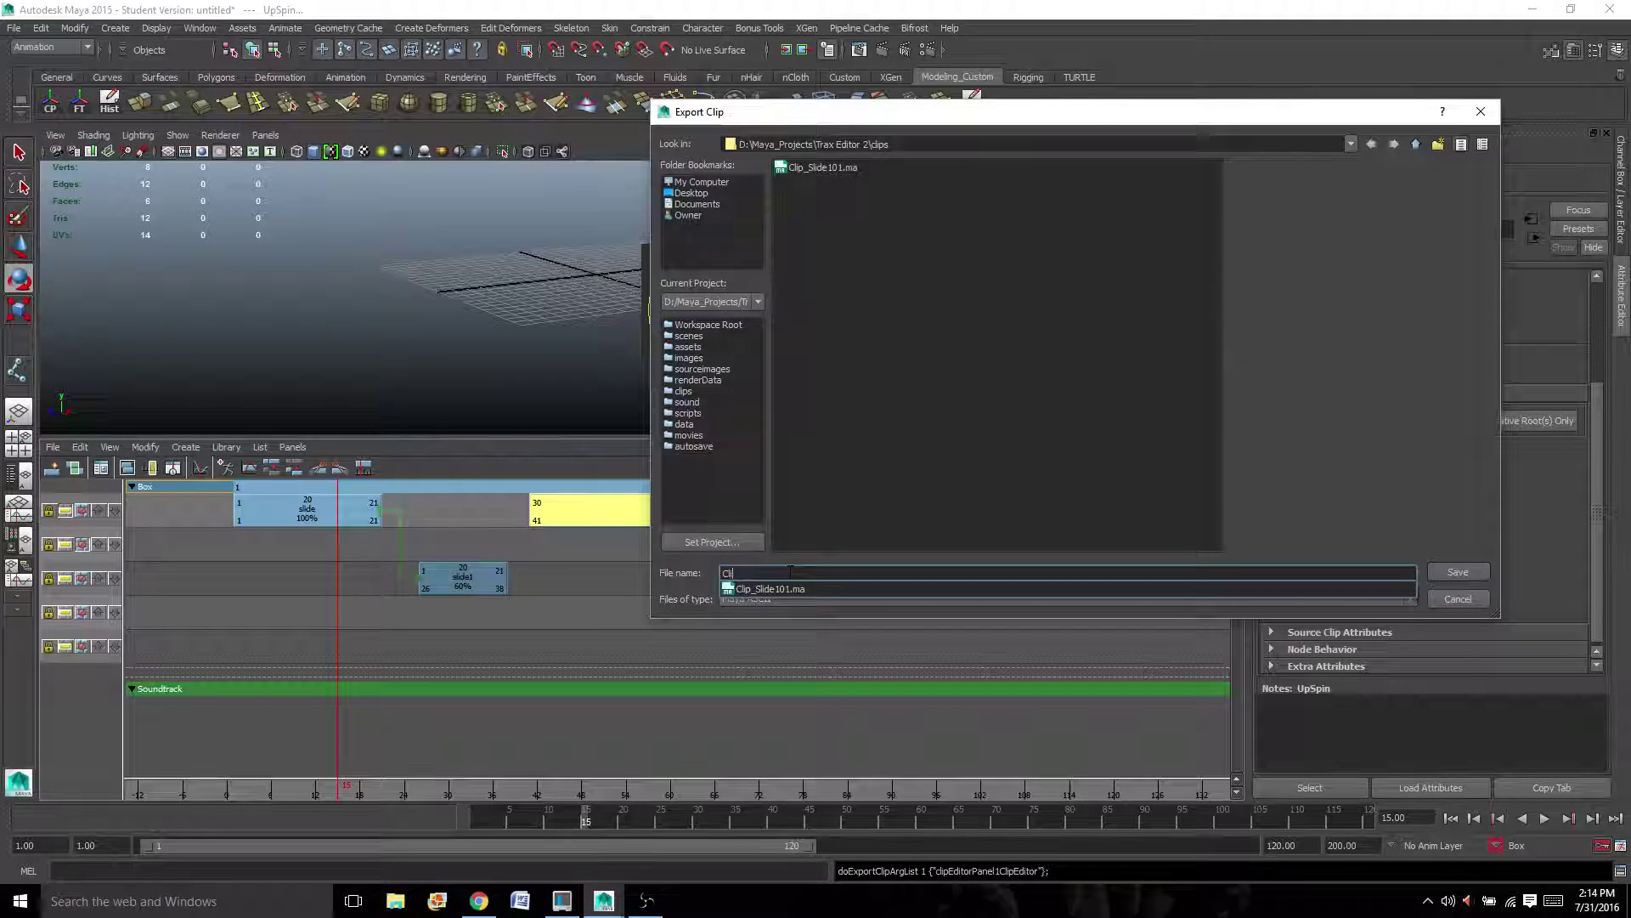
pyautogui.write('p_UpSp')
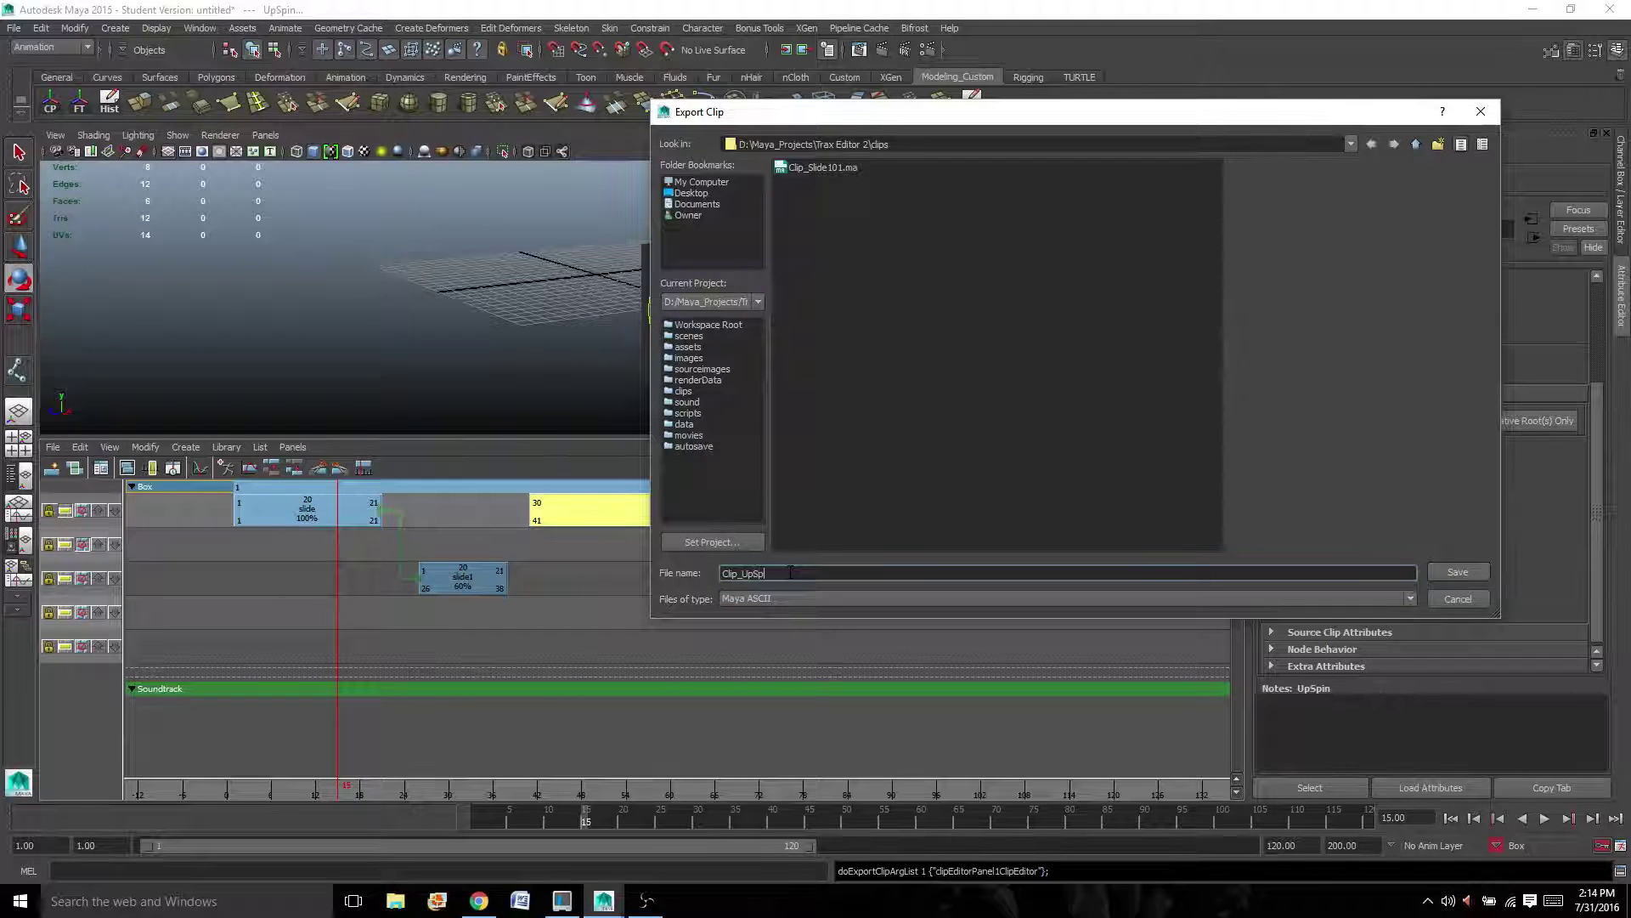
pyautogui.write('in101')
pyautogui.click(1476, 574)
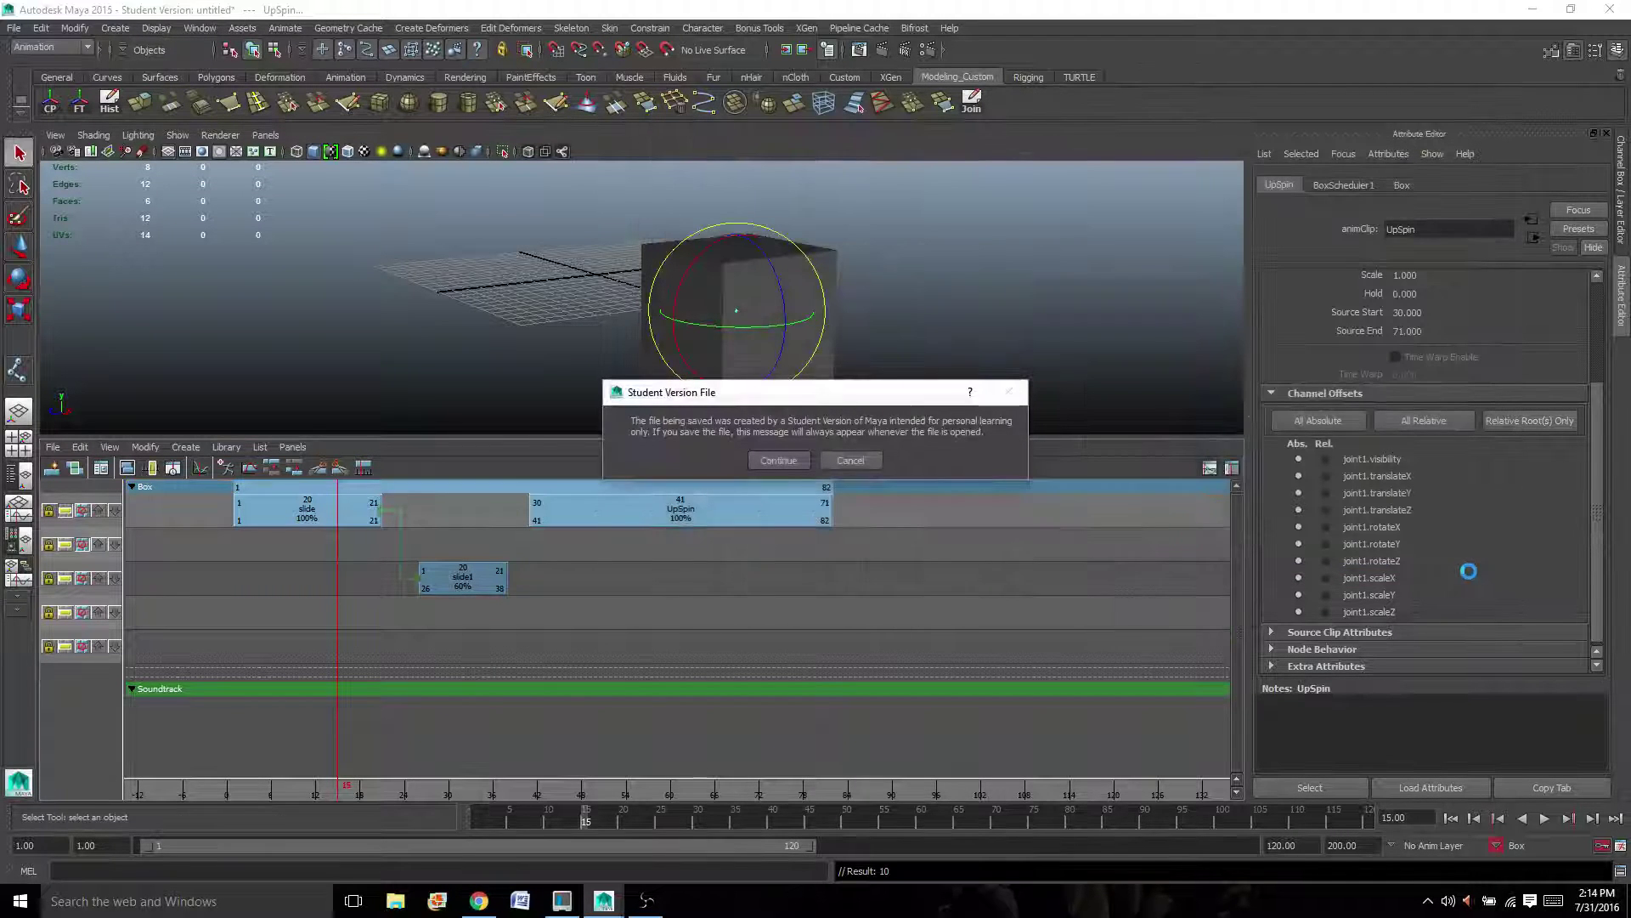
pyautogui.click(778, 459)
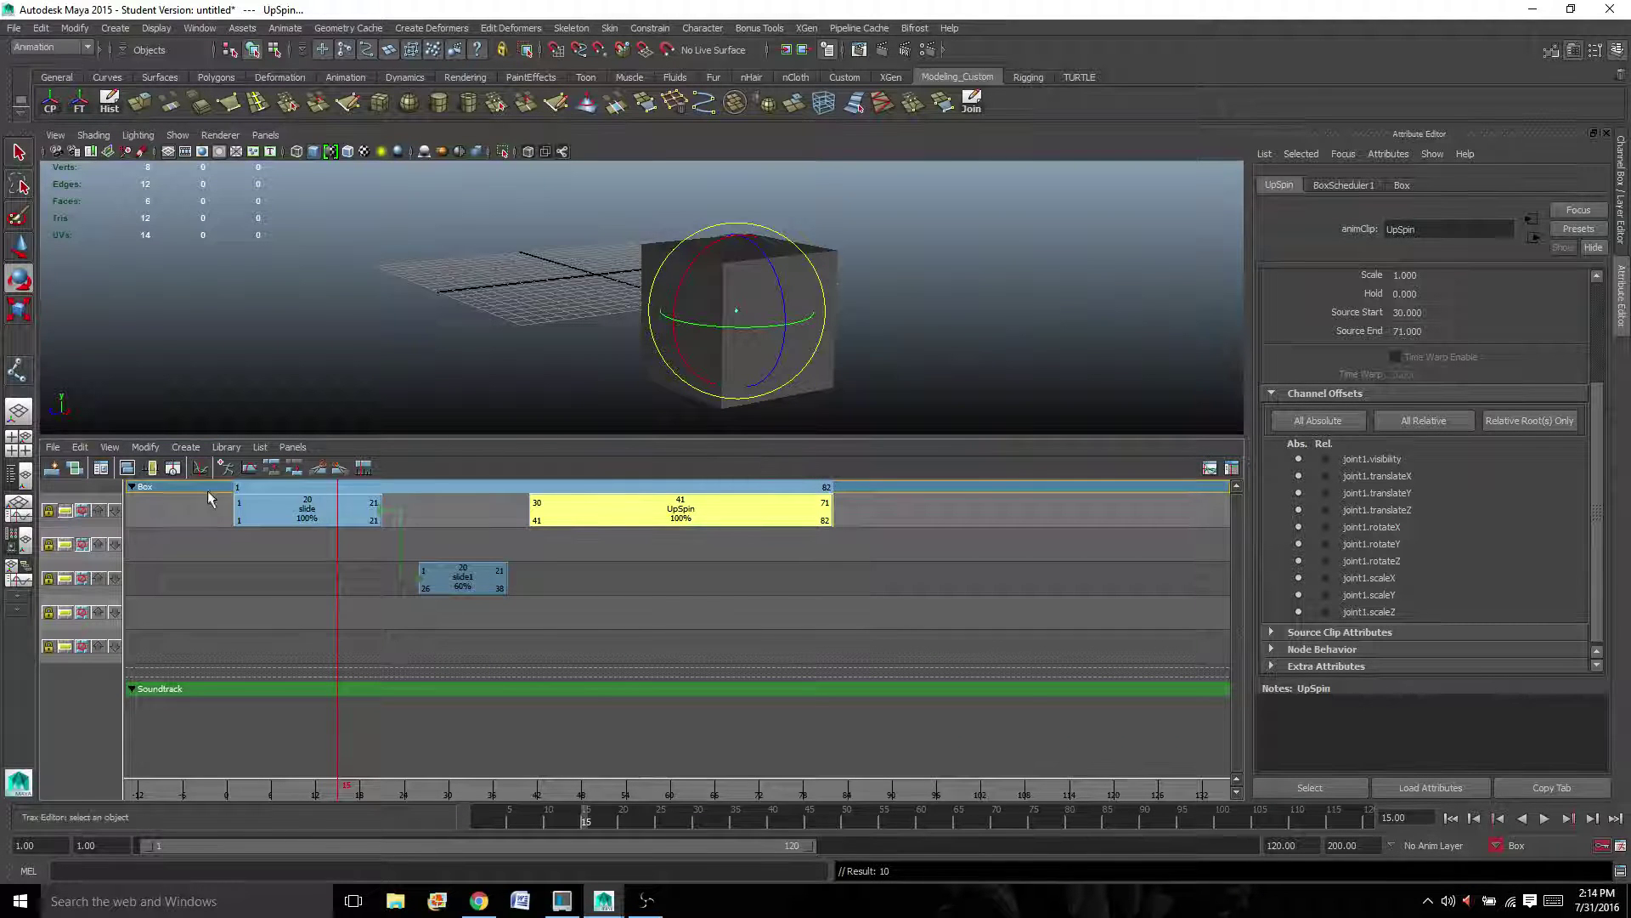
# Deselect everything and import the animation clip Clip_Slide101.ma from the project's clips folder
pyautogui.click(885, 340)
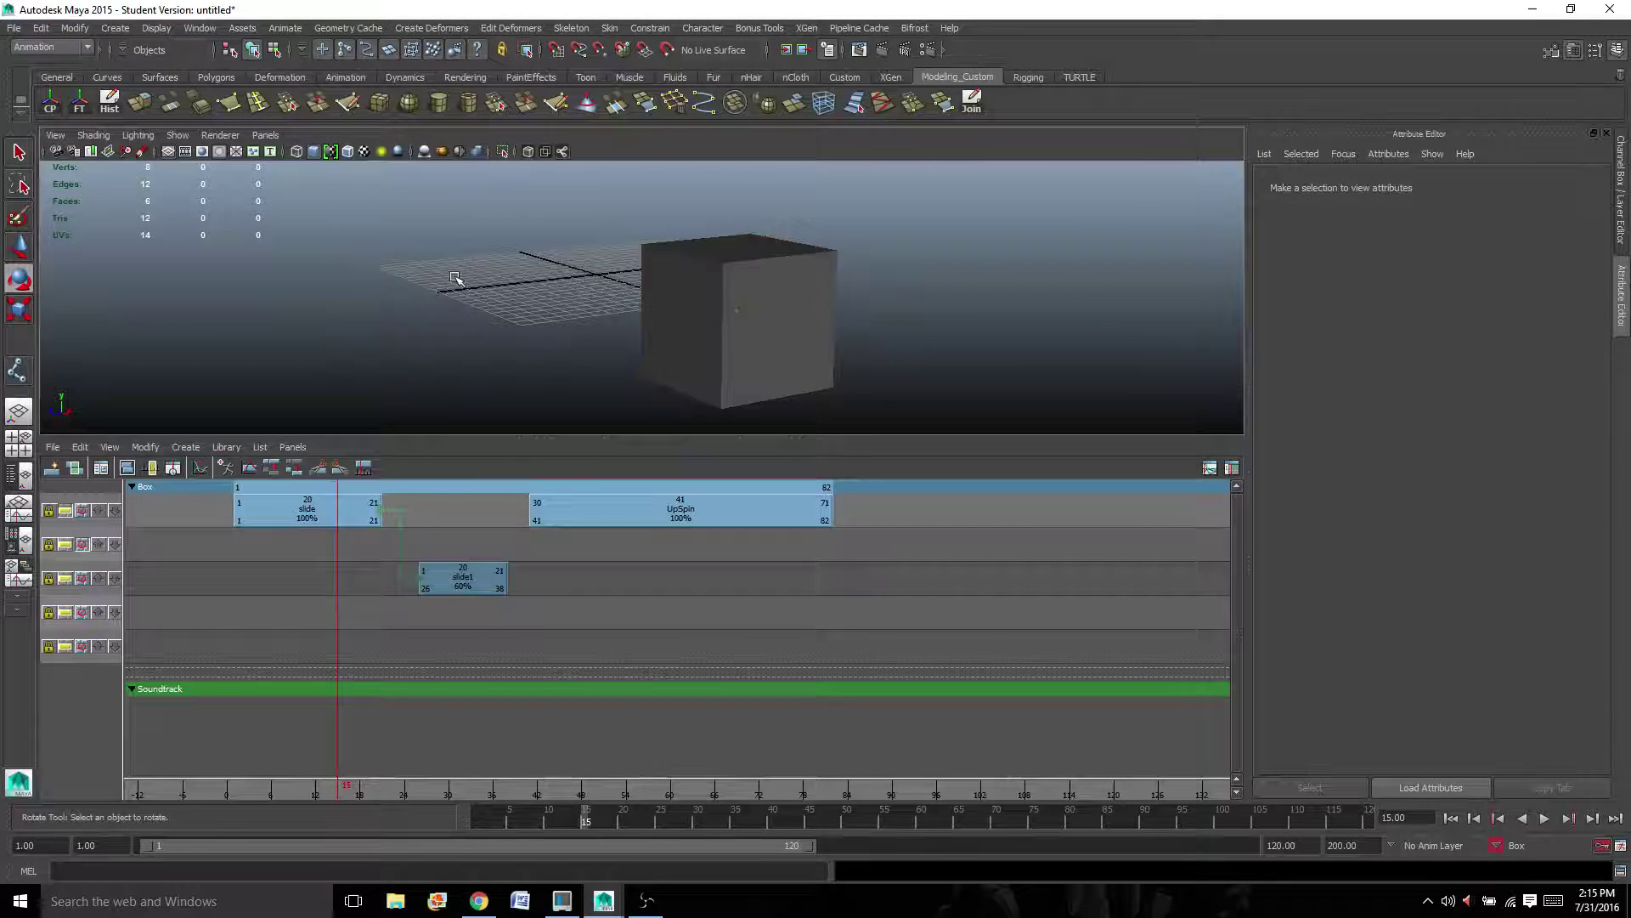
pyautogui.click(53, 447)
pyautogui.click(102, 472)
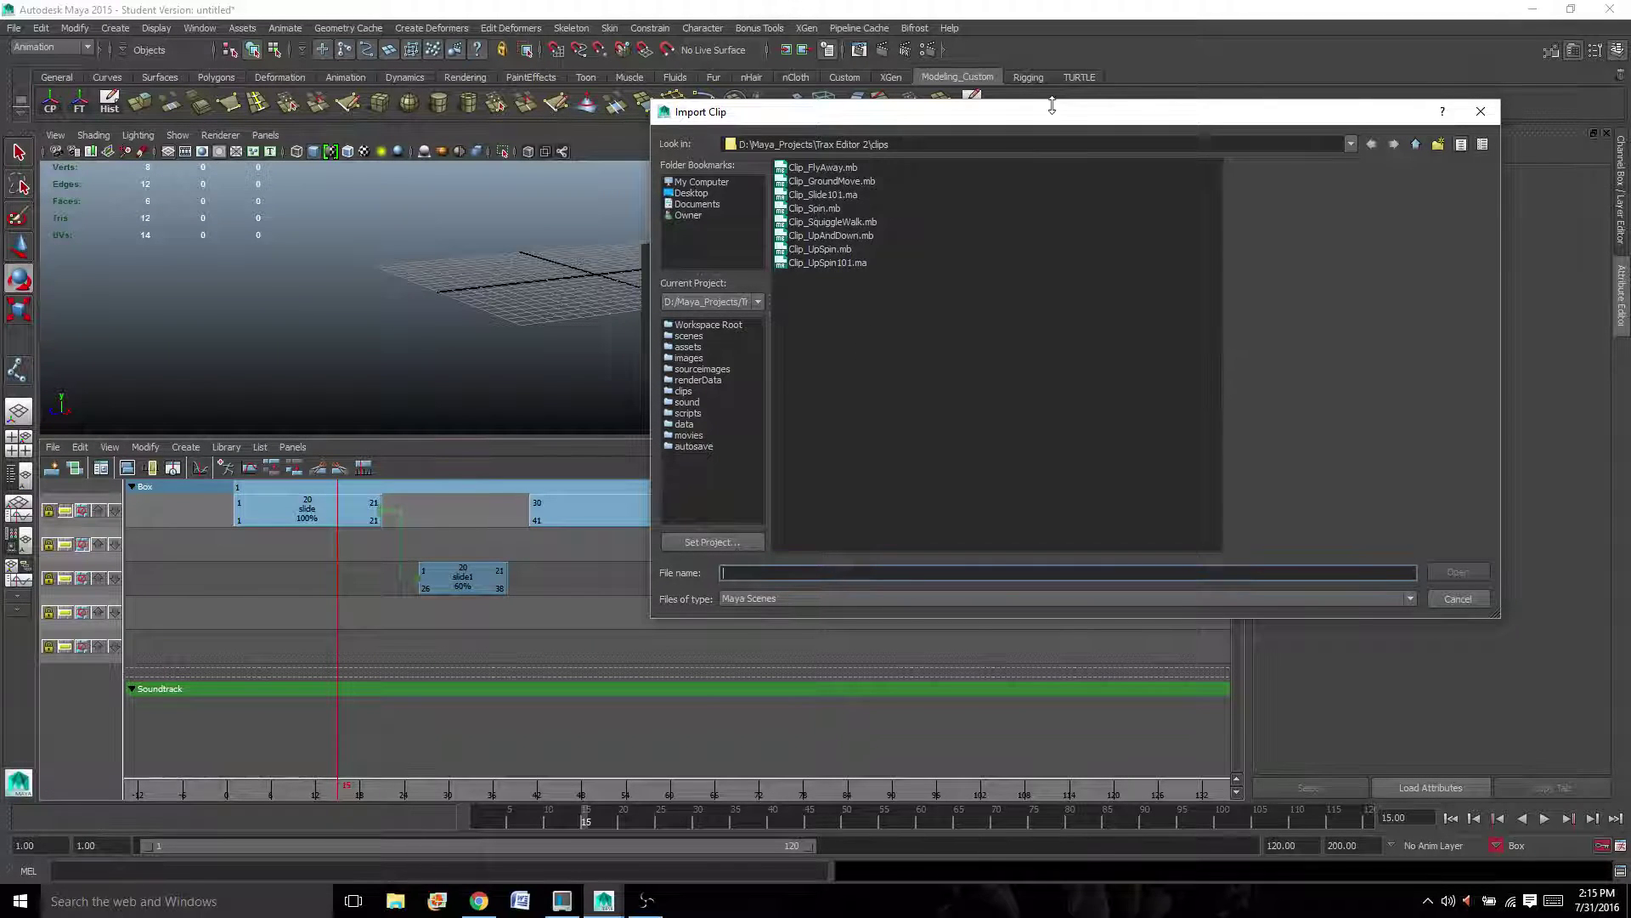
pyautogui.moveTo(1046, 112); pyautogui.dragTo(1254, 151)
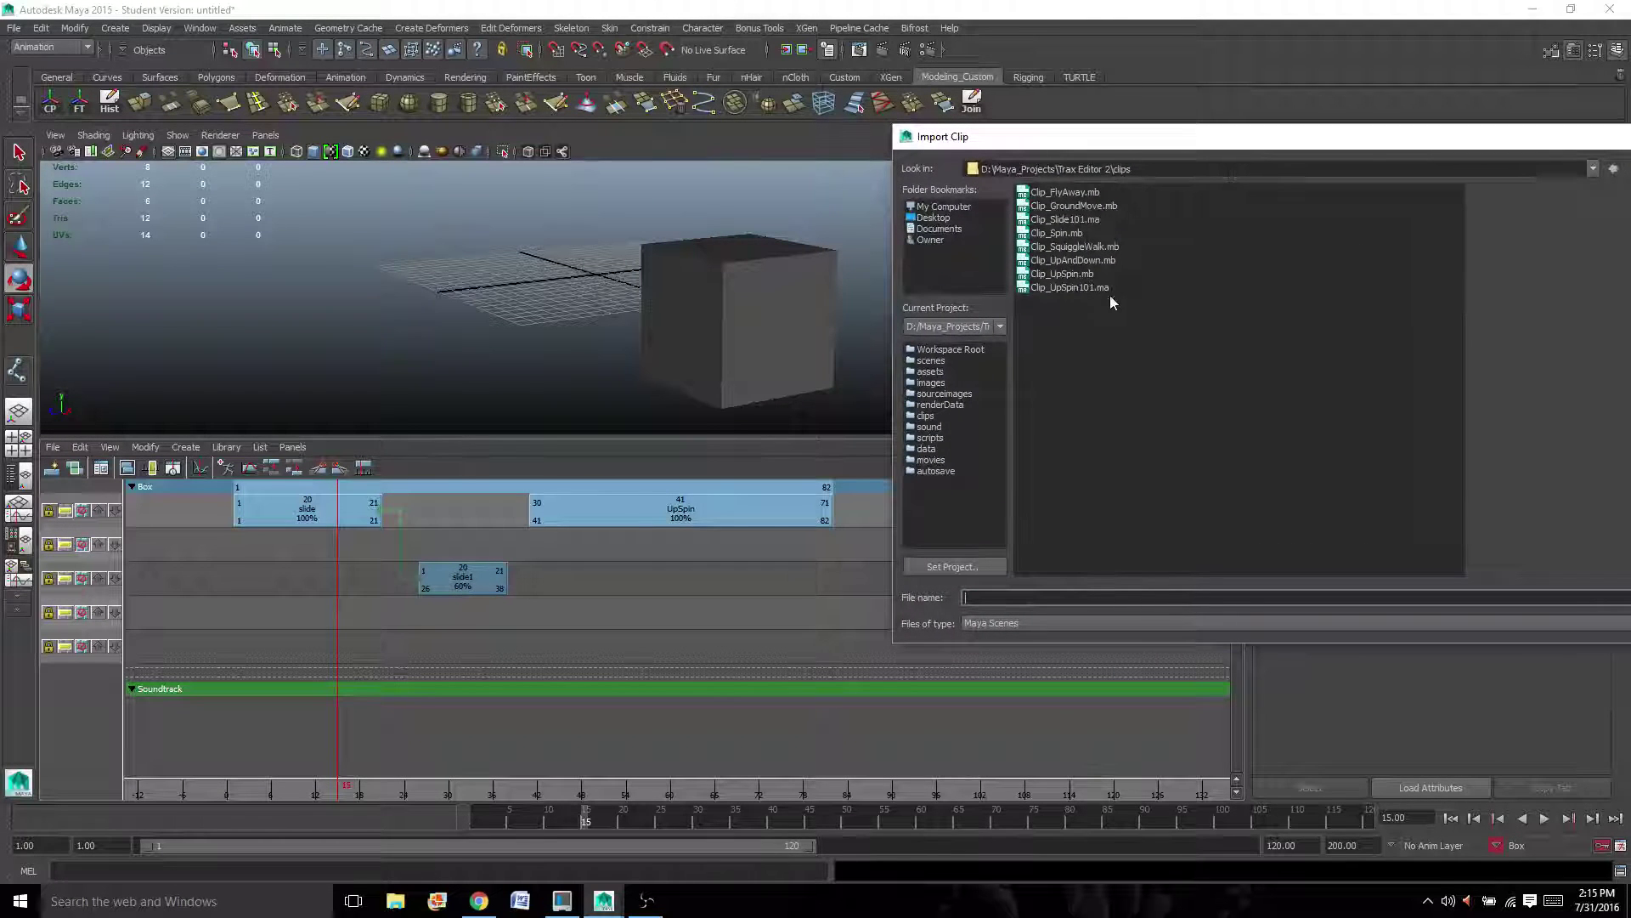
pyautogui.click(1072, 220)
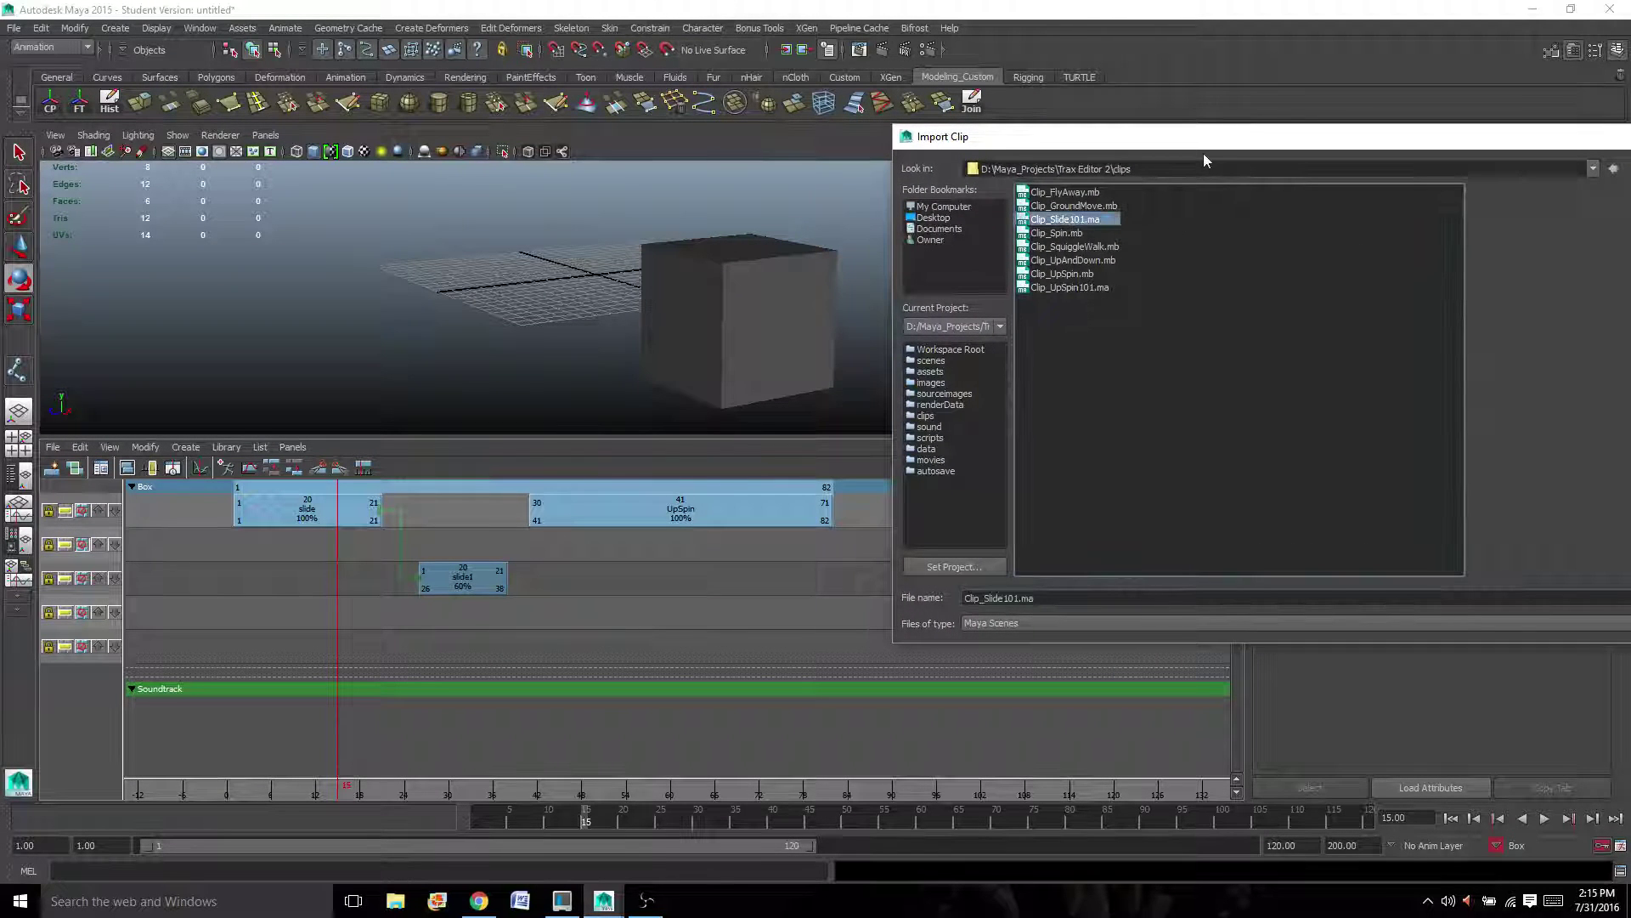
pyautogui.moveTo(1203, 153); pyautogui.dragTo(900, 49)
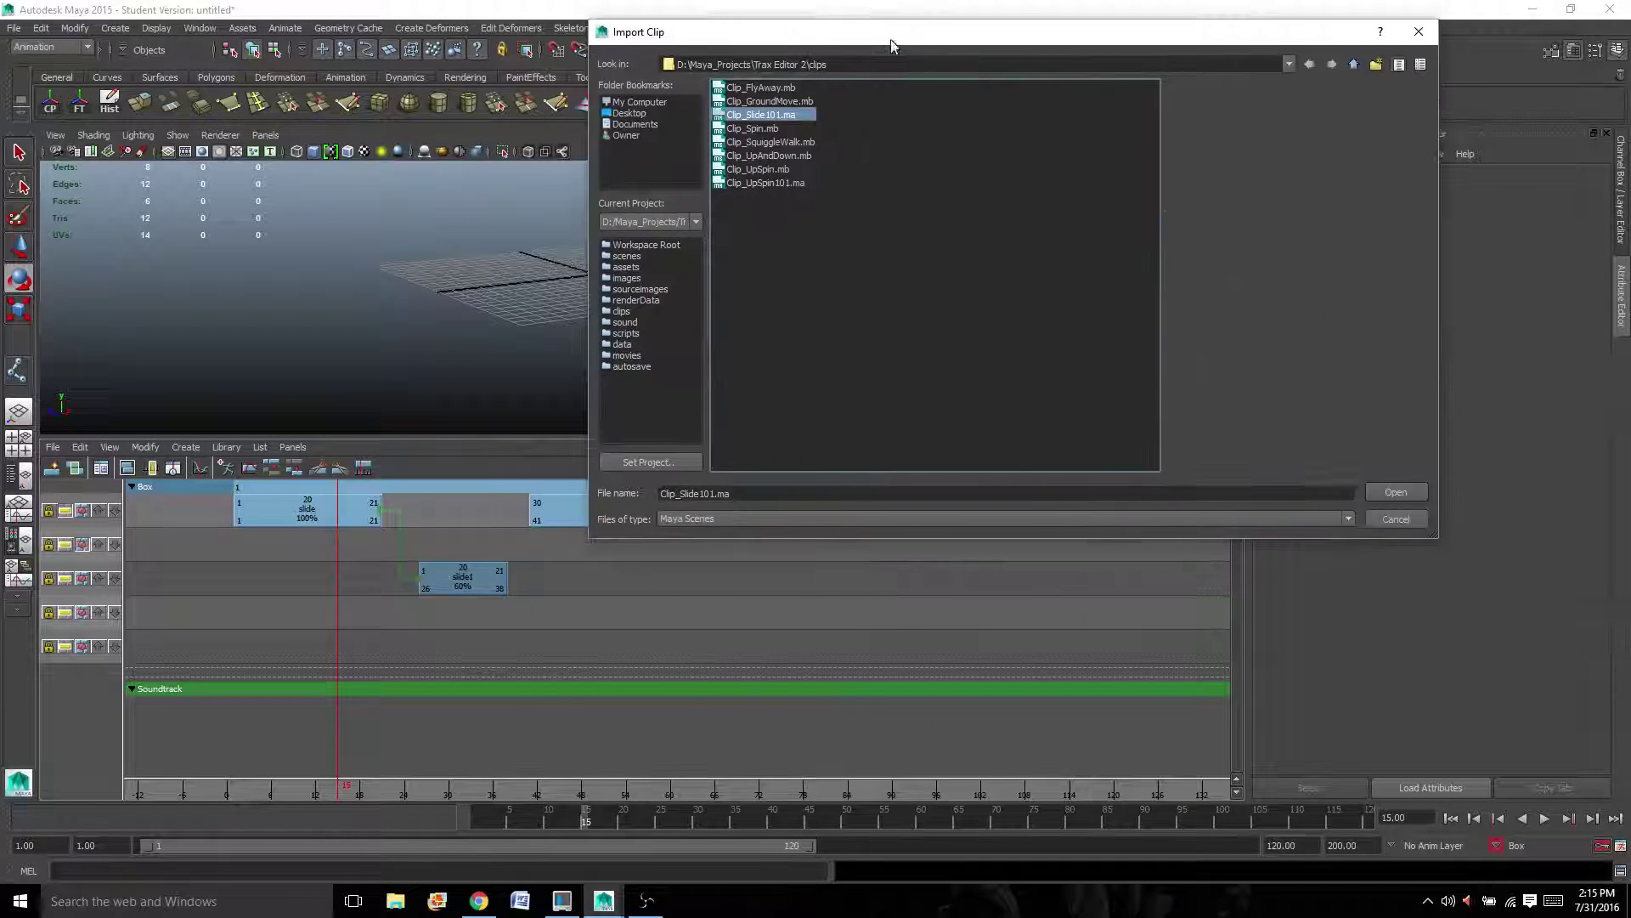
pyautogui.click(1395, 493)
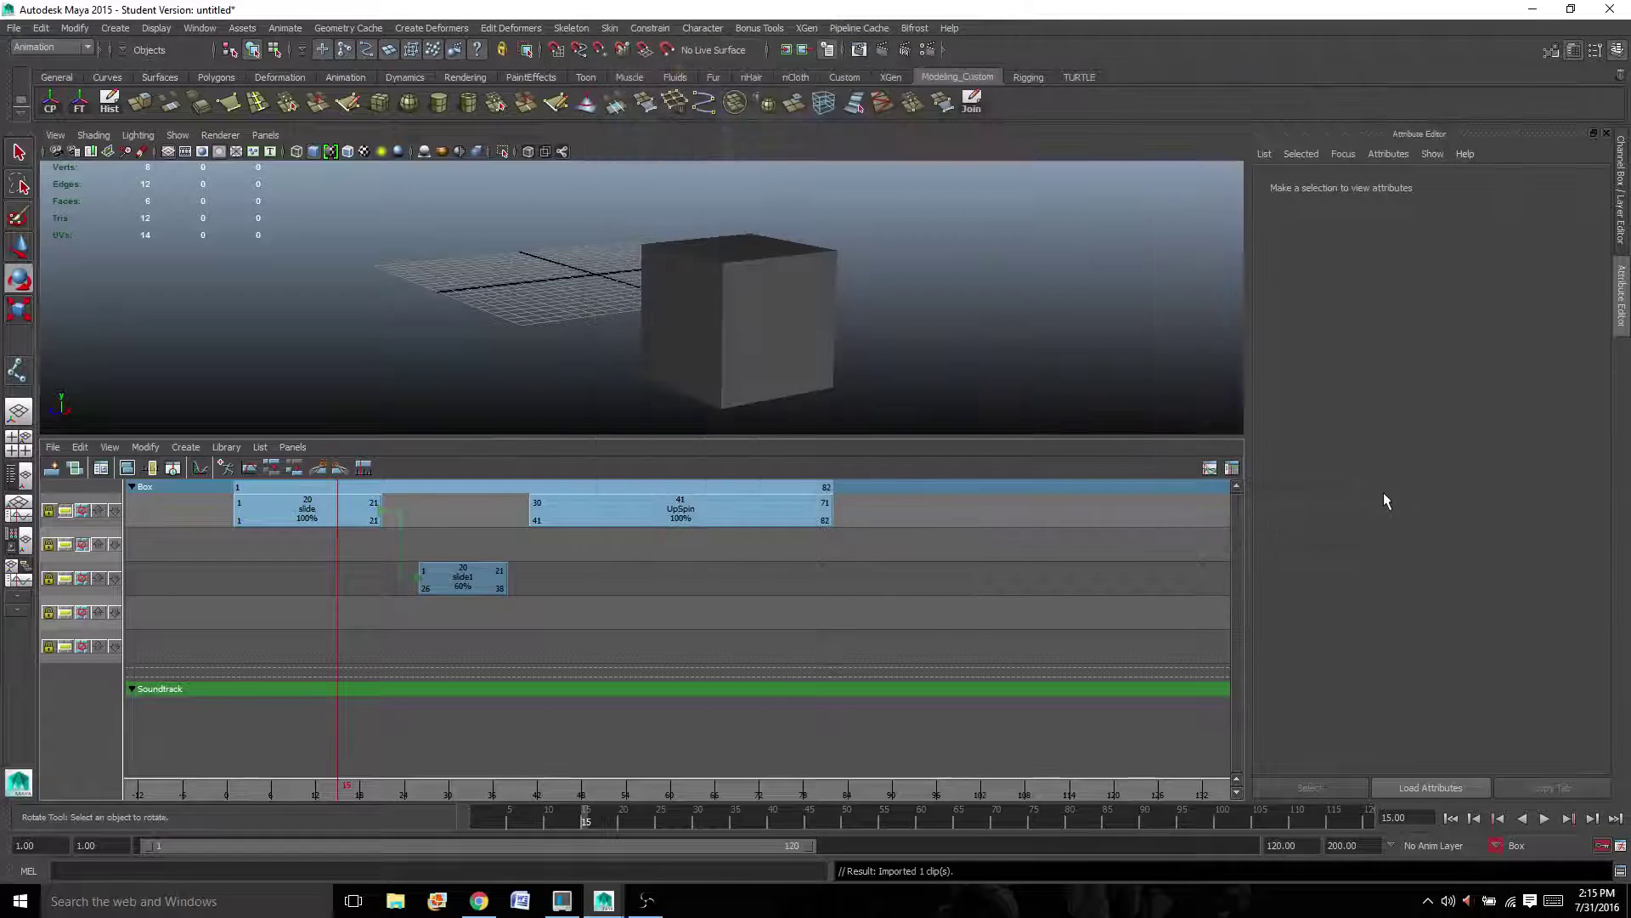
# Insert the imported slideSource1 clip from the library into the Box character's tracks at frame 15
pyautogui.click(223, 447)
pyautogui.moveTo(241, 472)
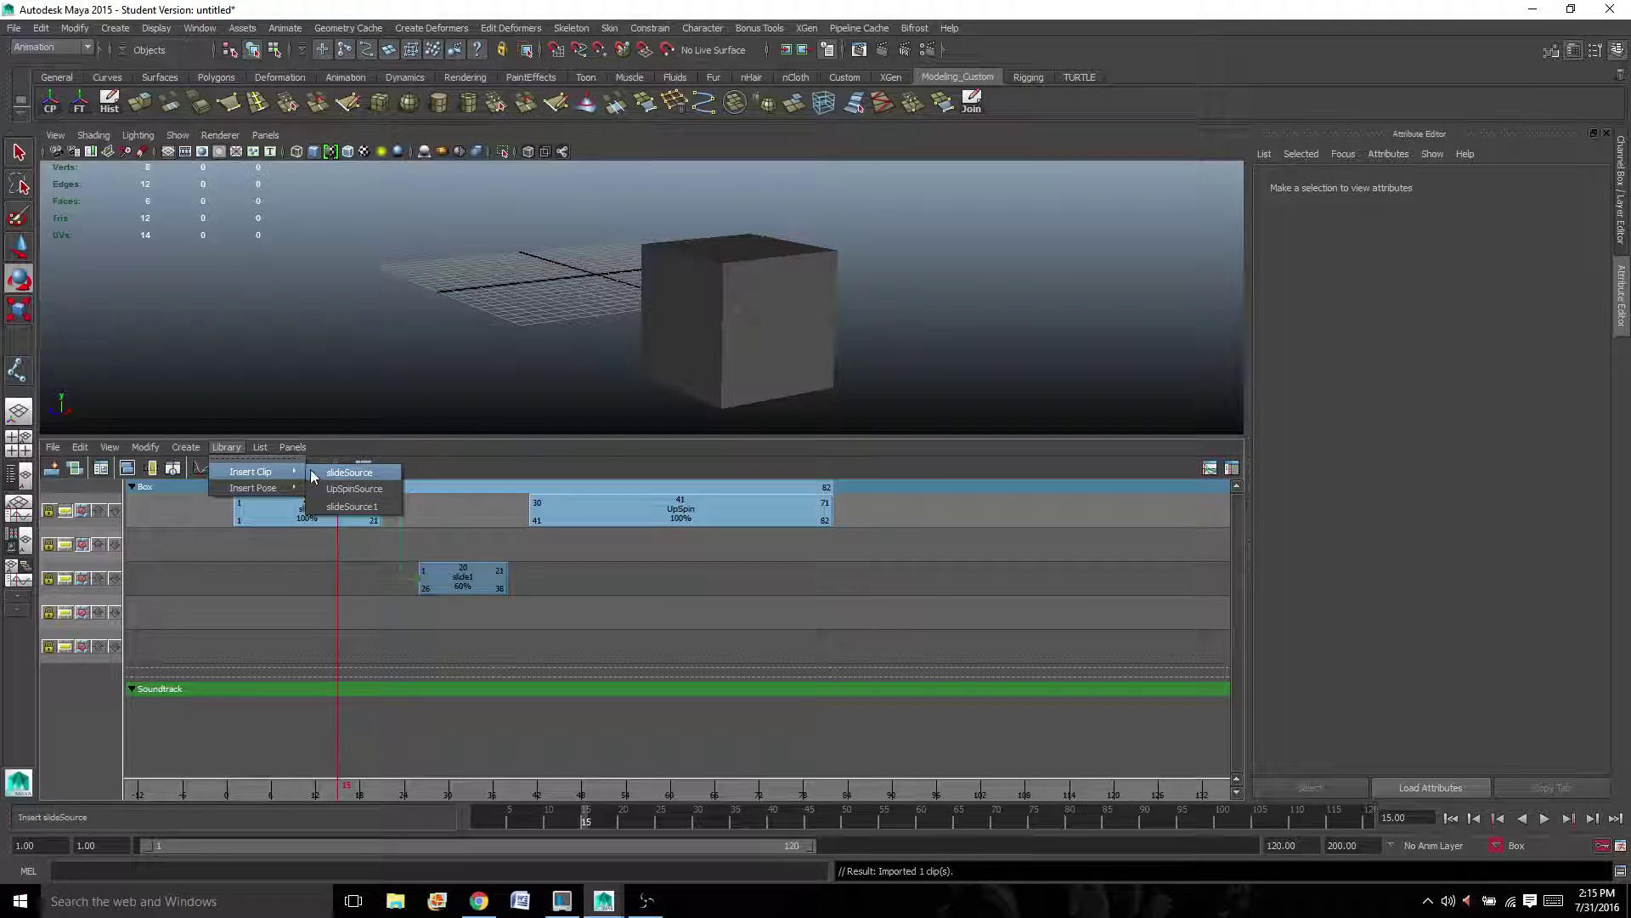
pyautogui.click(364, 506)
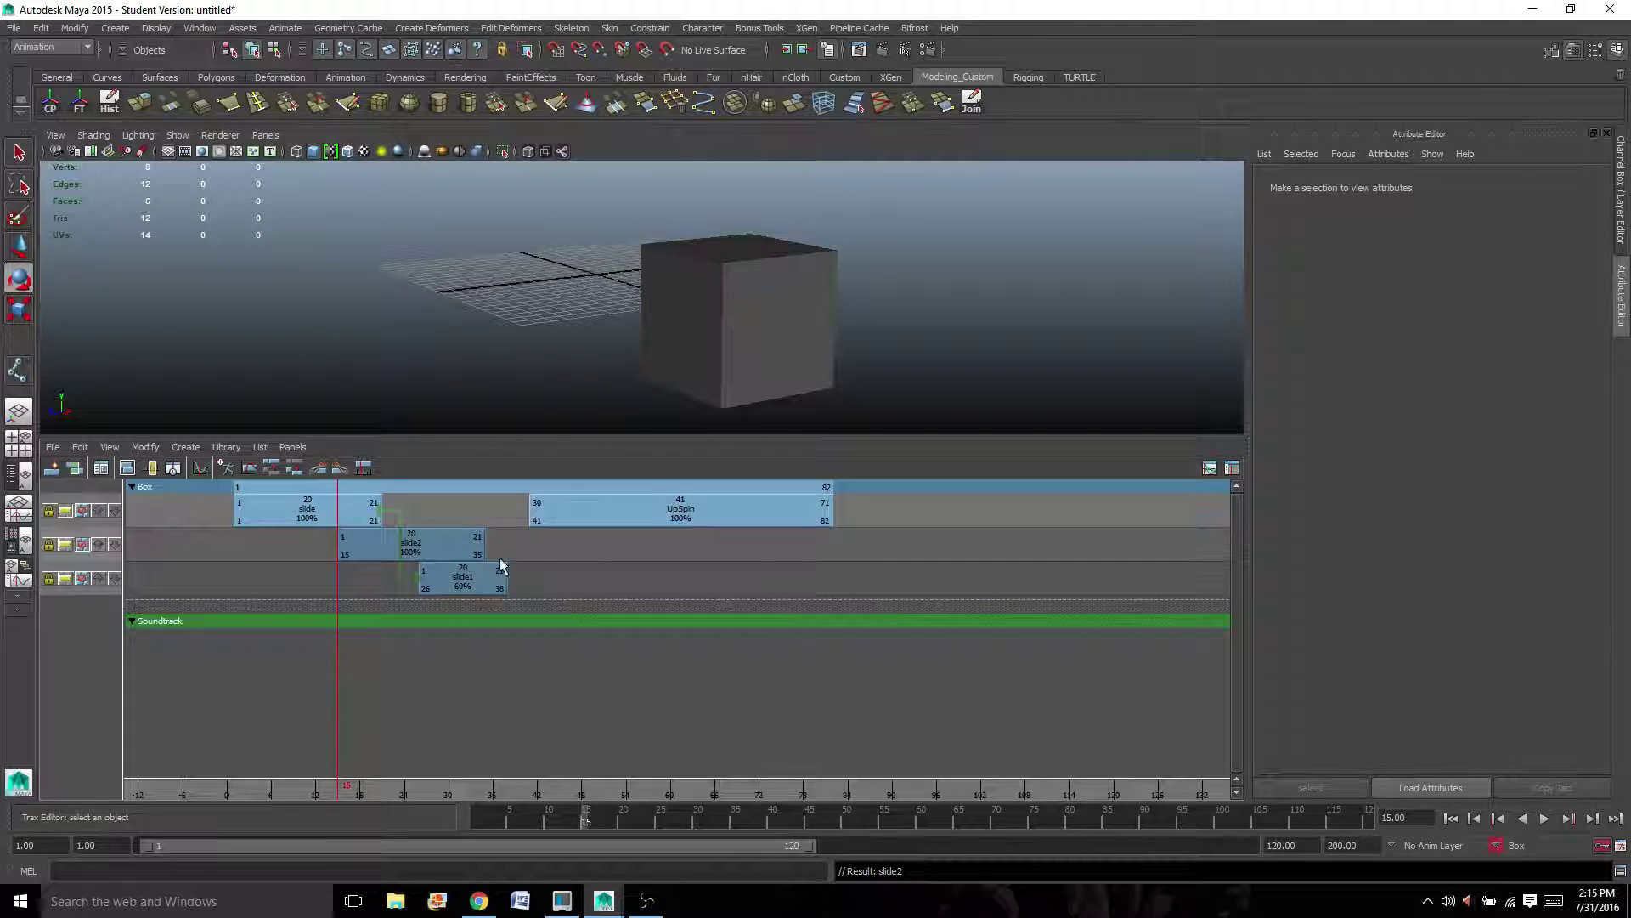
# Move the slide2 clip on the second track to start at frame 88, and place the slide1 clip back at frame 26
pyautogui.click(461, 579)
pyautogui.moveTo(460, 579); pyautogui.dragTo(556, 578)
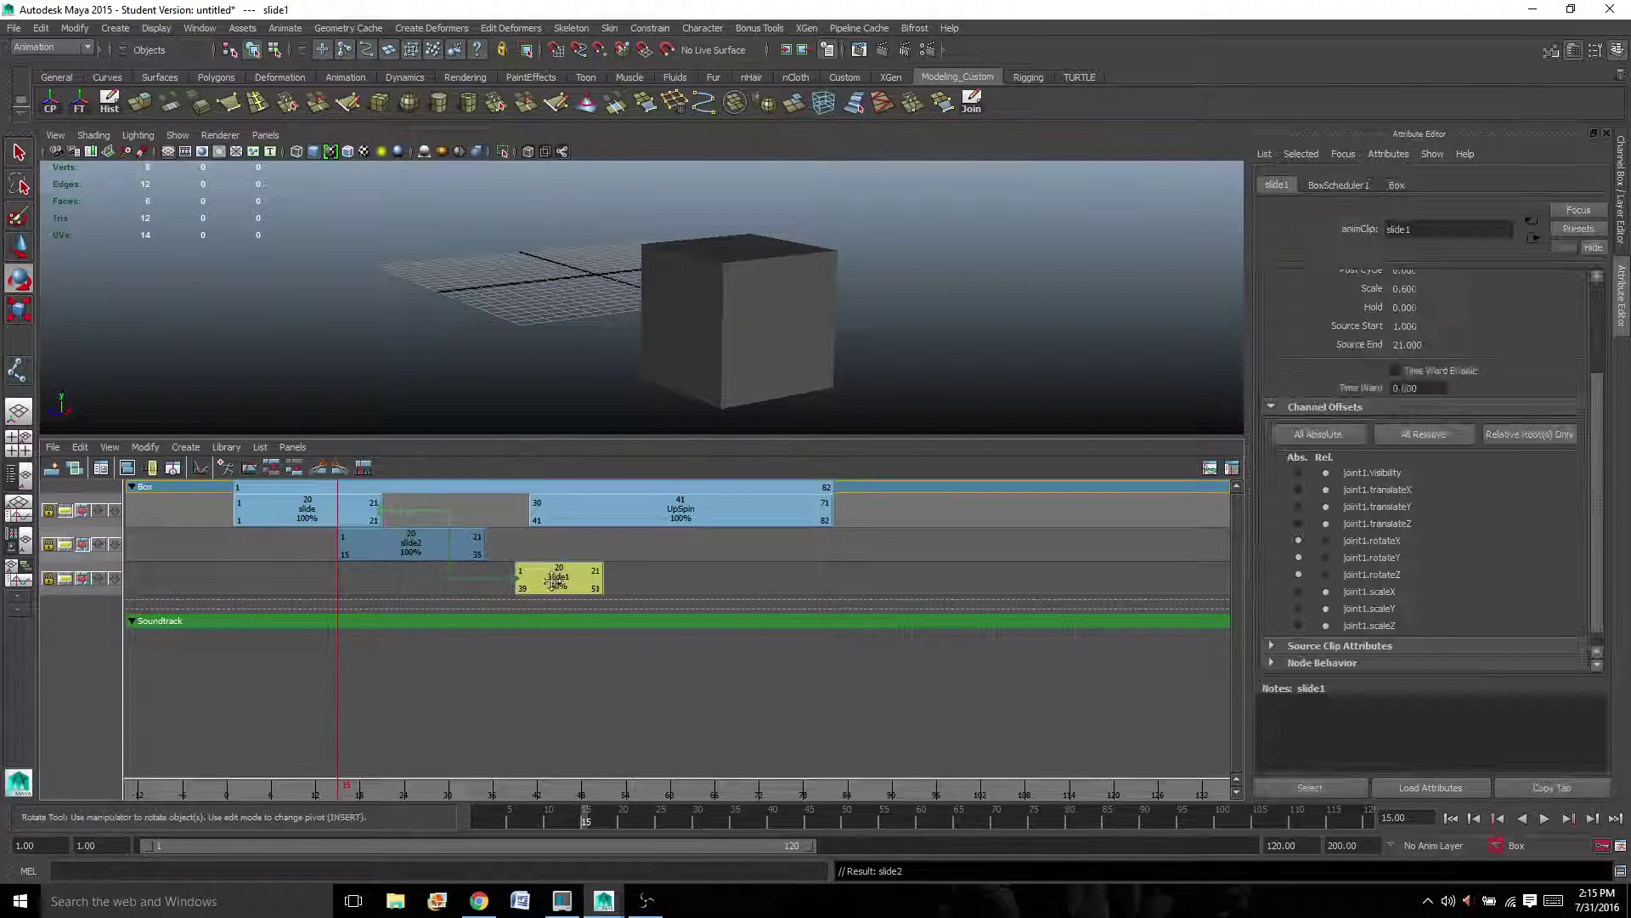
pyautogui.click(408, 544)
pyautogui.moveTo(408, 543); pyautogui.dragTo(948, 543)
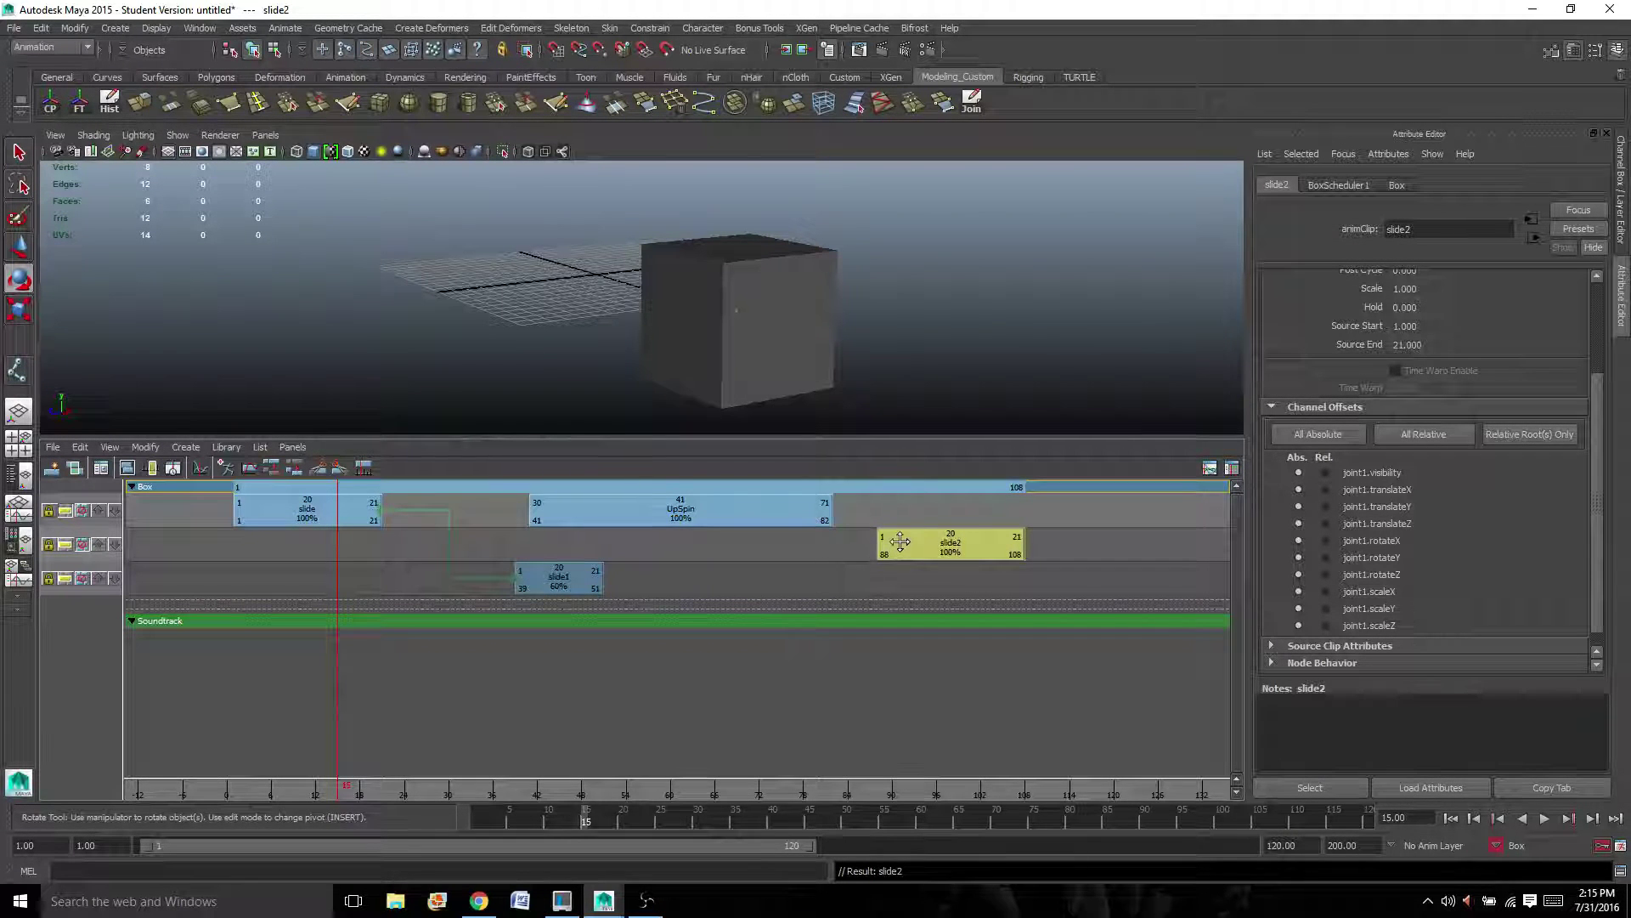
pyautogui.moveTo(551, 587); pyautogui.dragTo(456, 586)
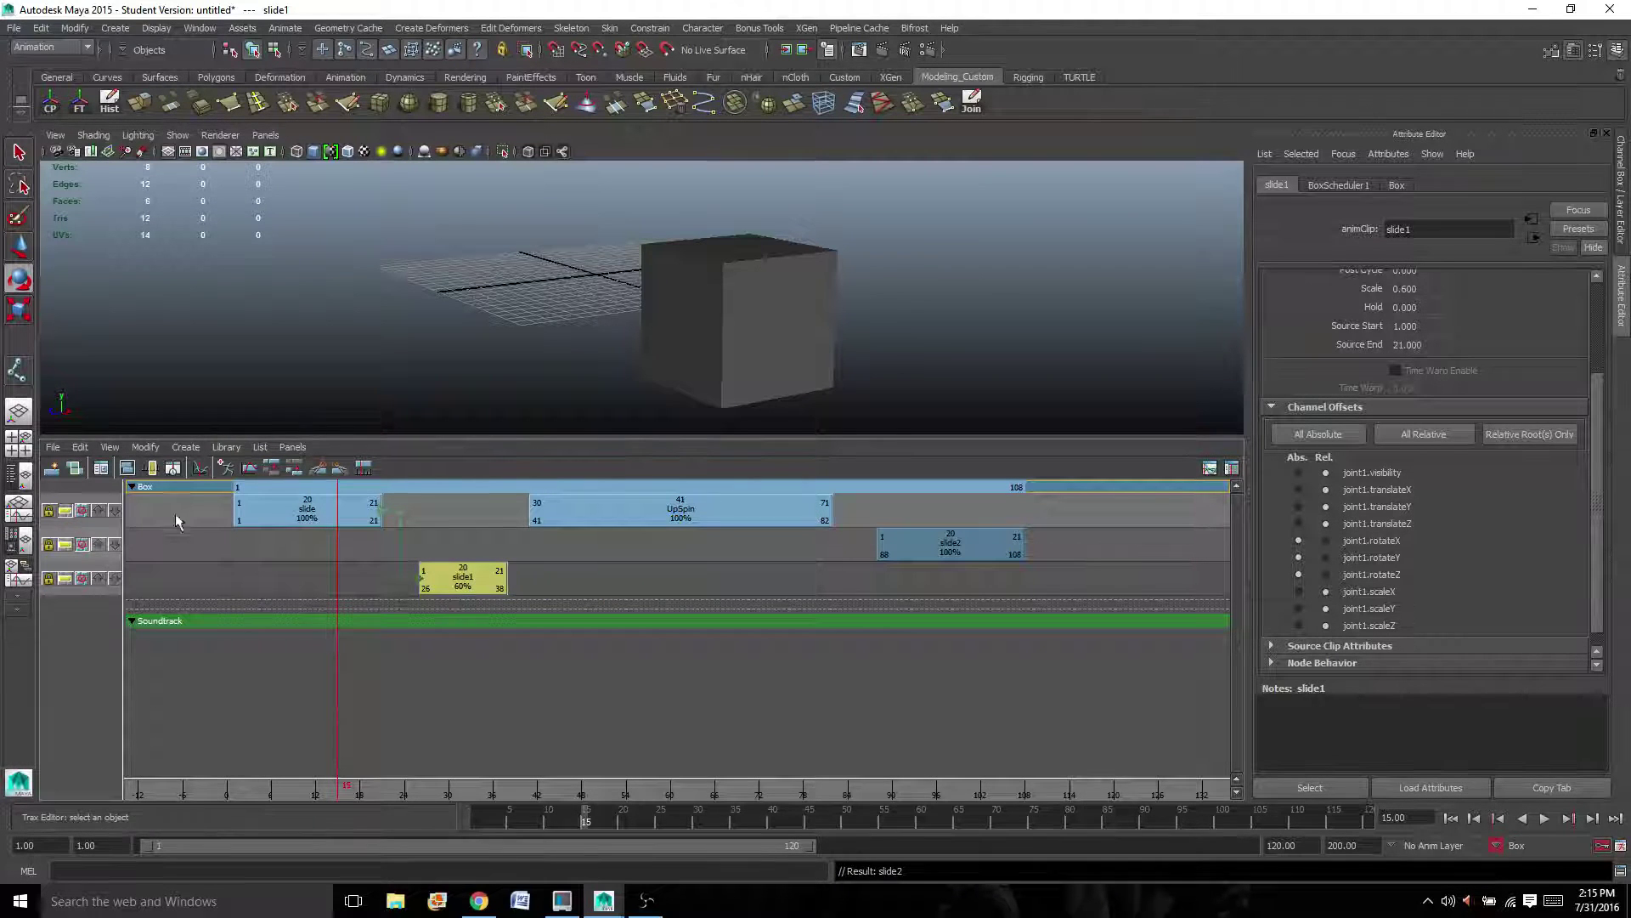
# Enable the second and third tracks of the Box character and play back the animation
pyautogui.click(67, 546)
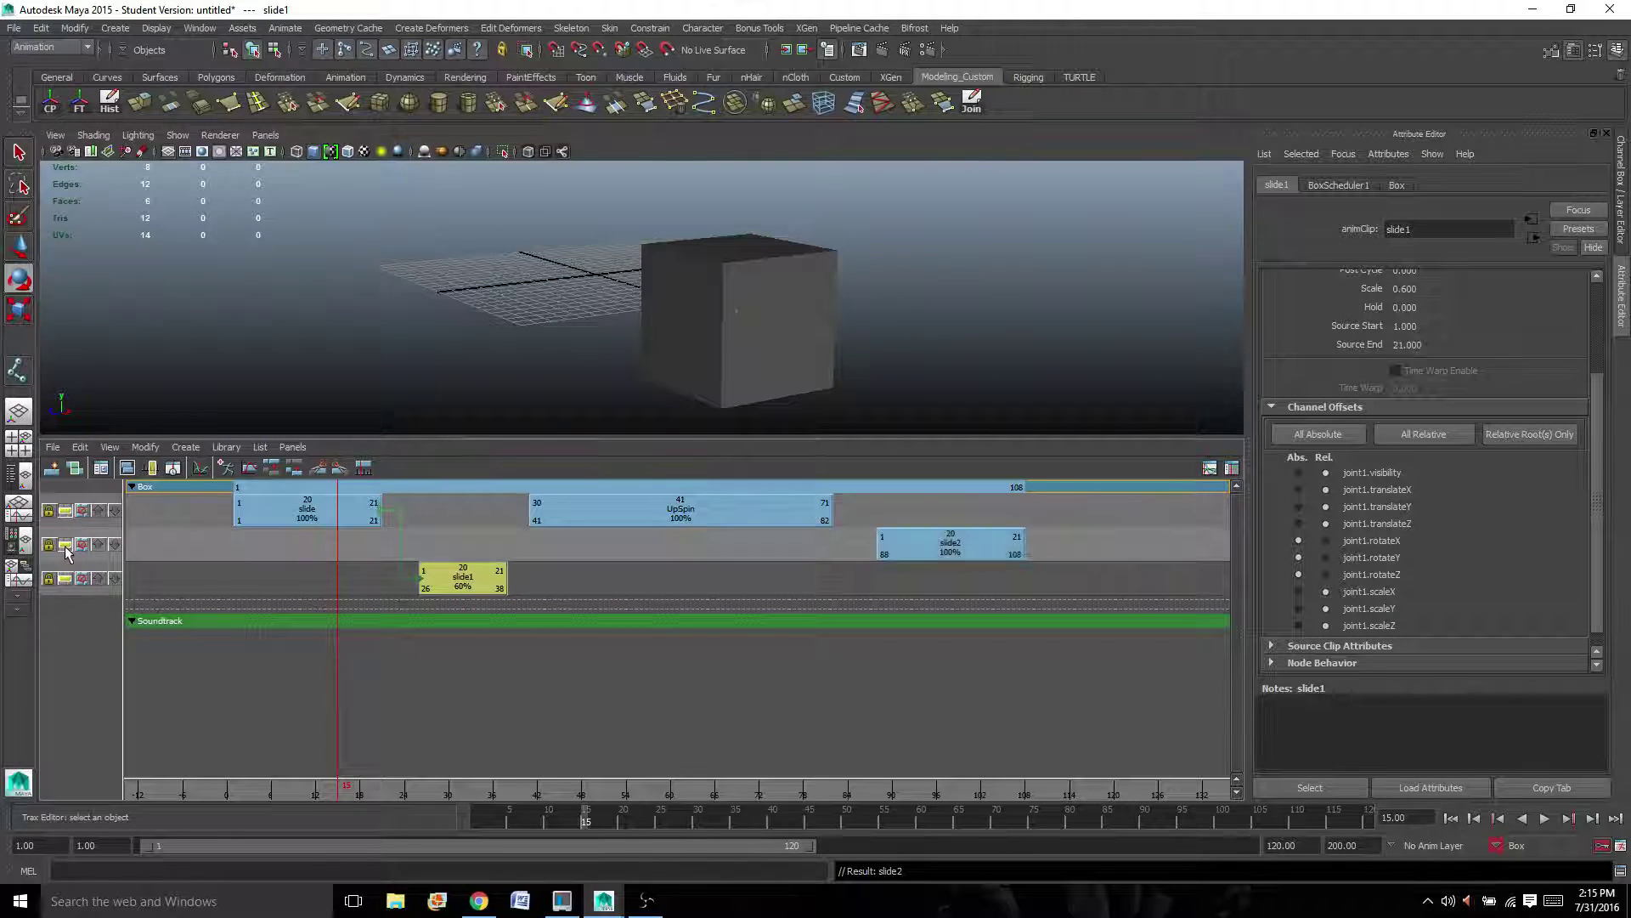
pyautogui.click(66, 578)
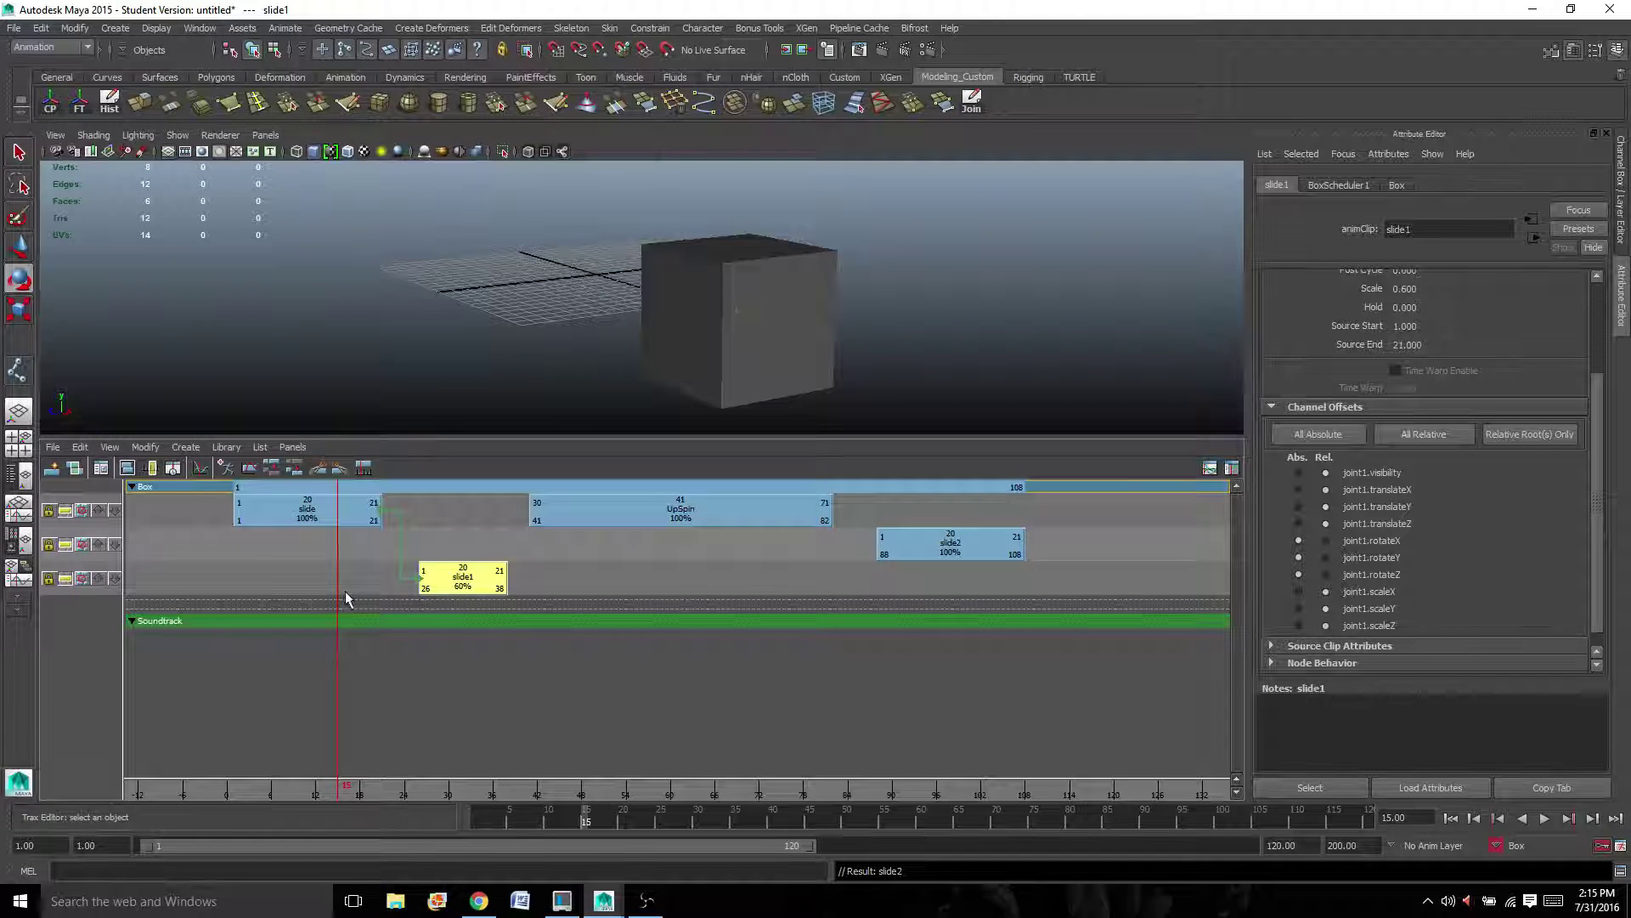
pyautogui.hotkey('alt', 'v')
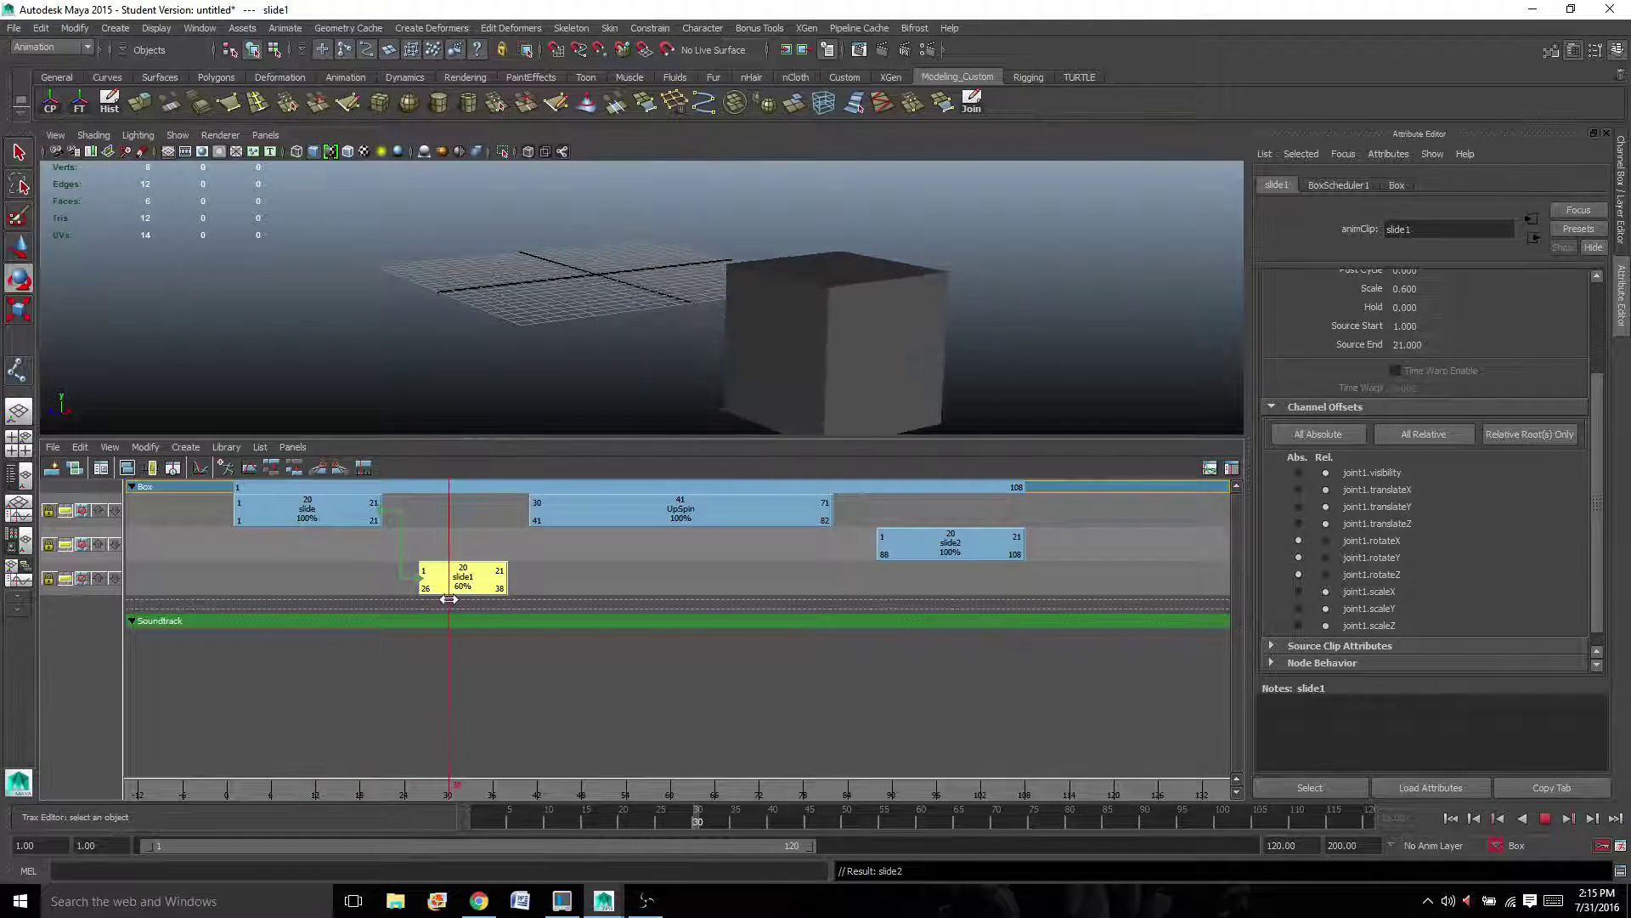
# Deselect the slide1 clip and scrub the animation back to frame 3
pyautogui.moveTo(731, 620); pyautogui.dragTo(390, 660)
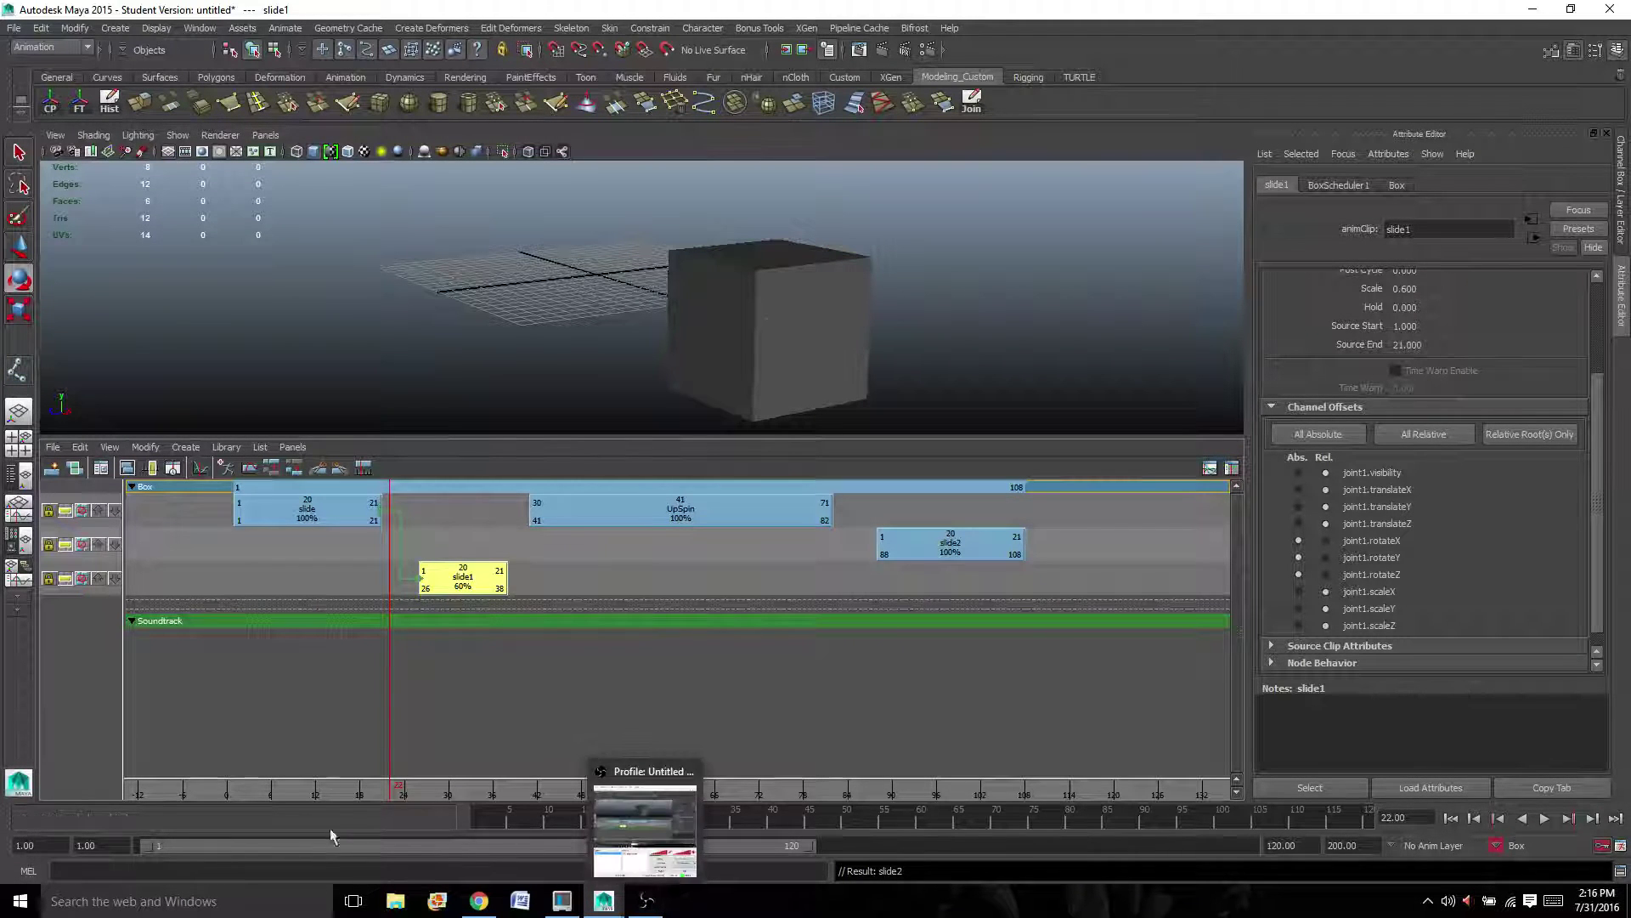
pyautogui.click(369, 699)
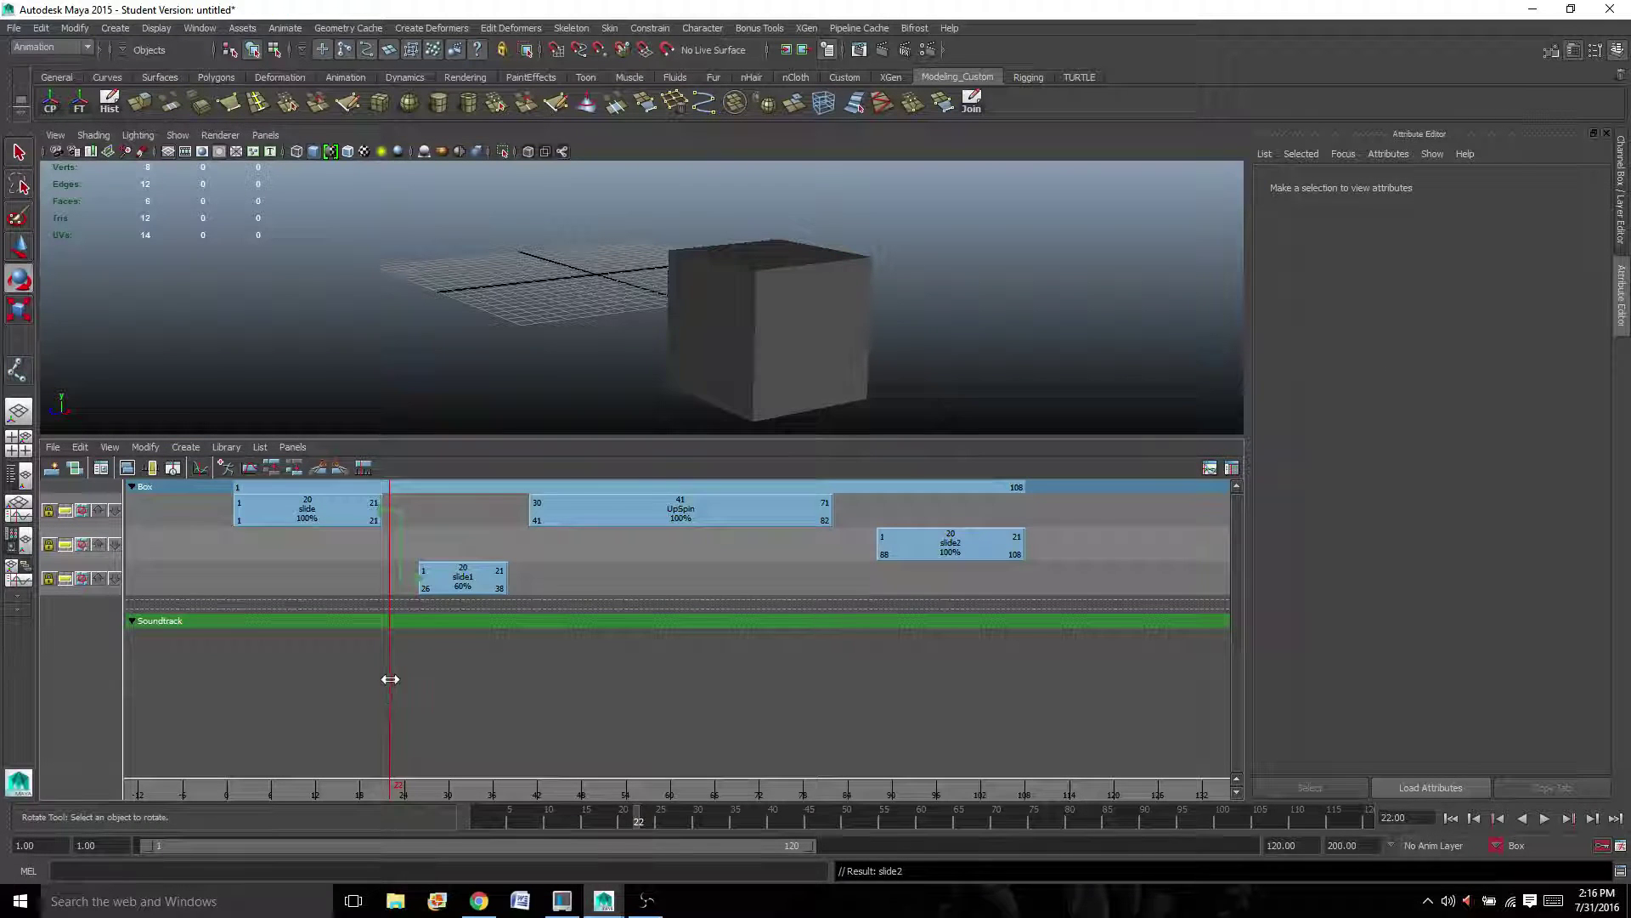
pyautogui.moveTo(389, 679); pyautogui.dragTo(243, 709)
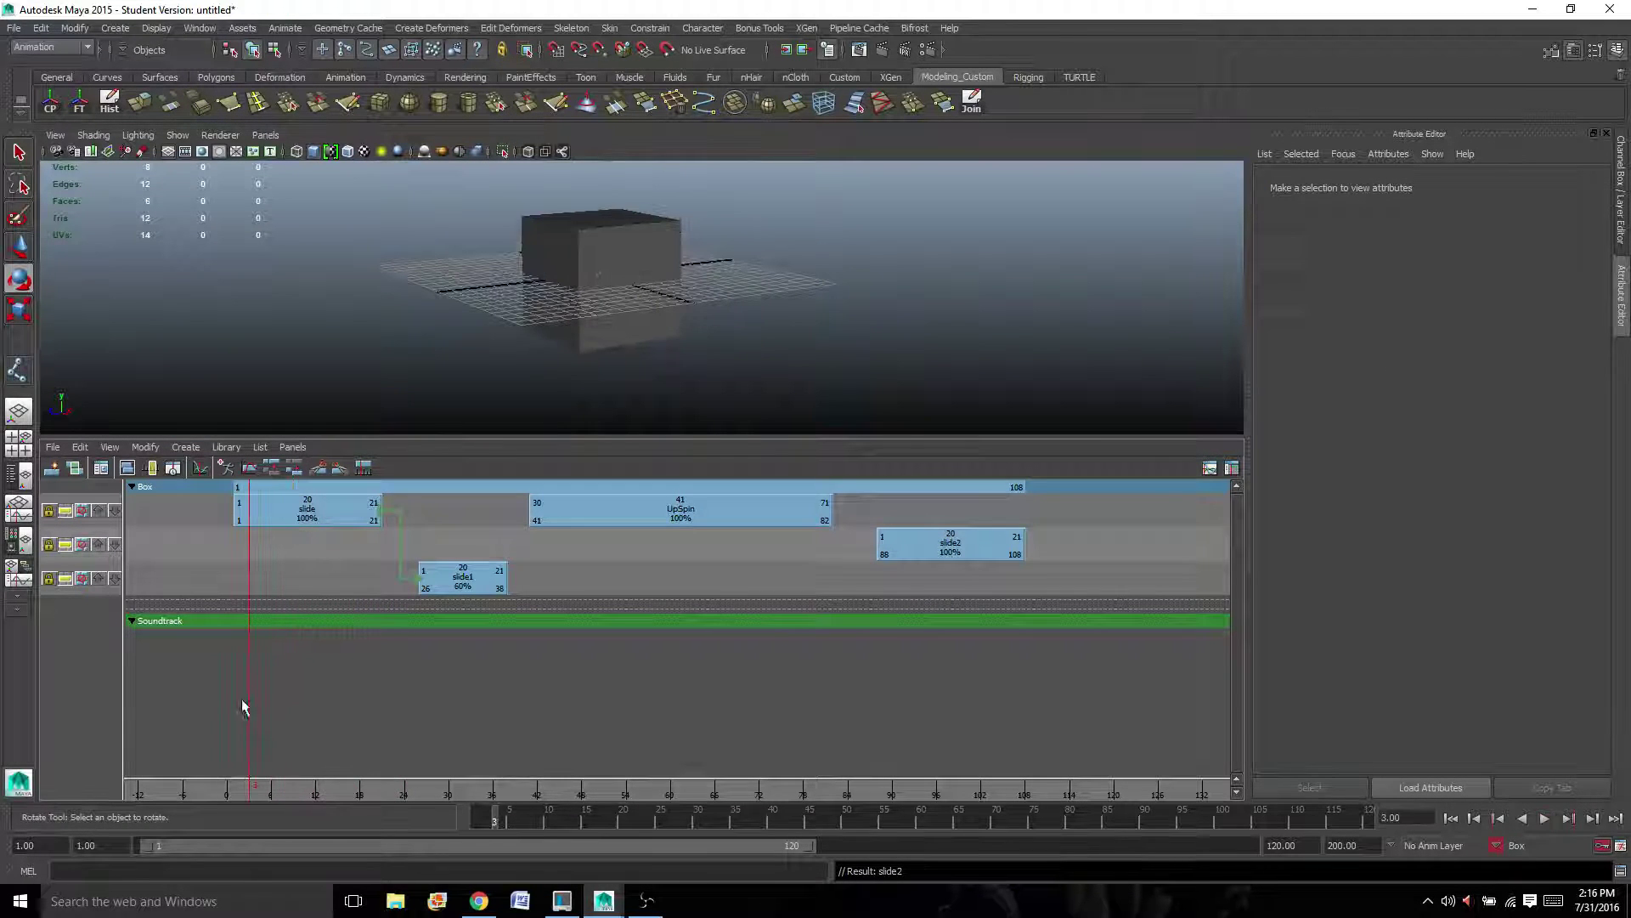